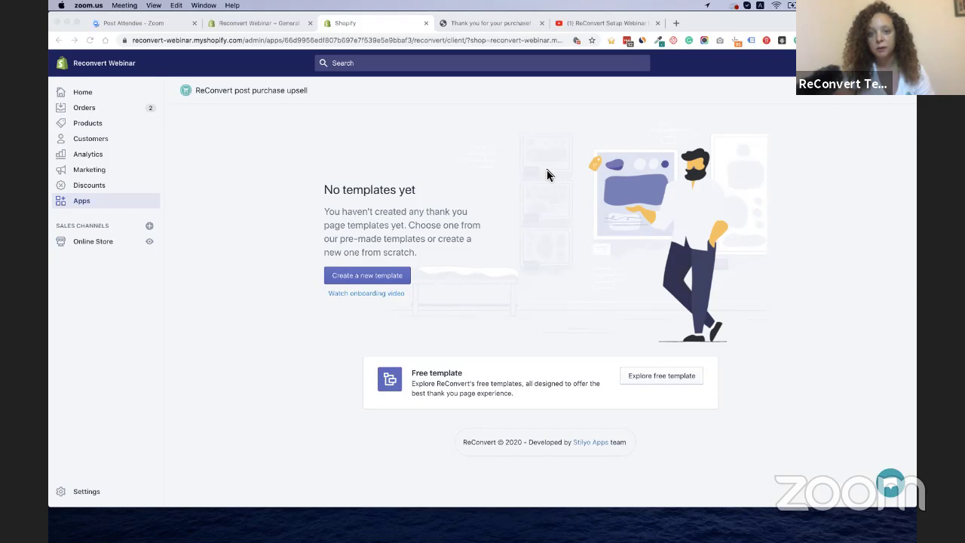
# From the empty 'No templates yet' page, open ReConvert's free thank-you page template gallery
pyautogui.click(546, 172)
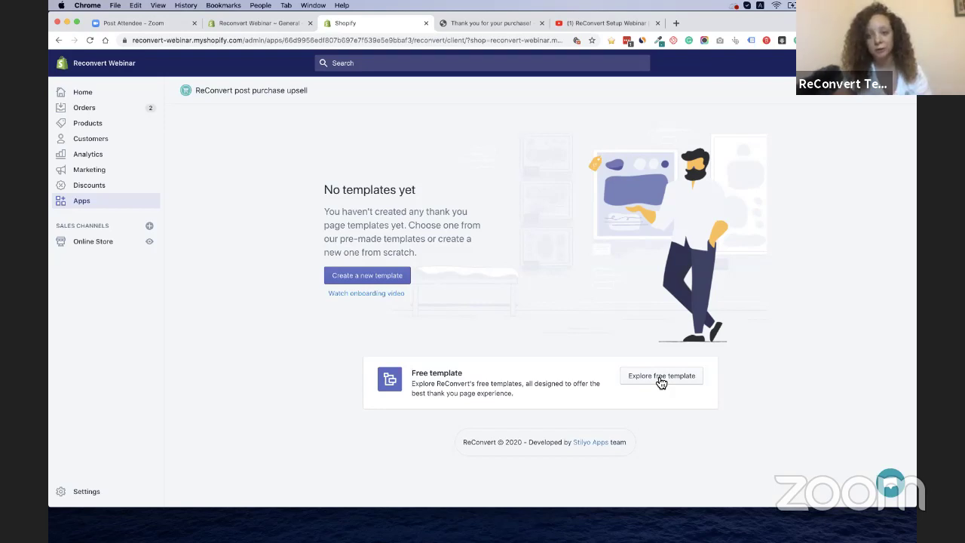
pyautogui.click(658, 380)
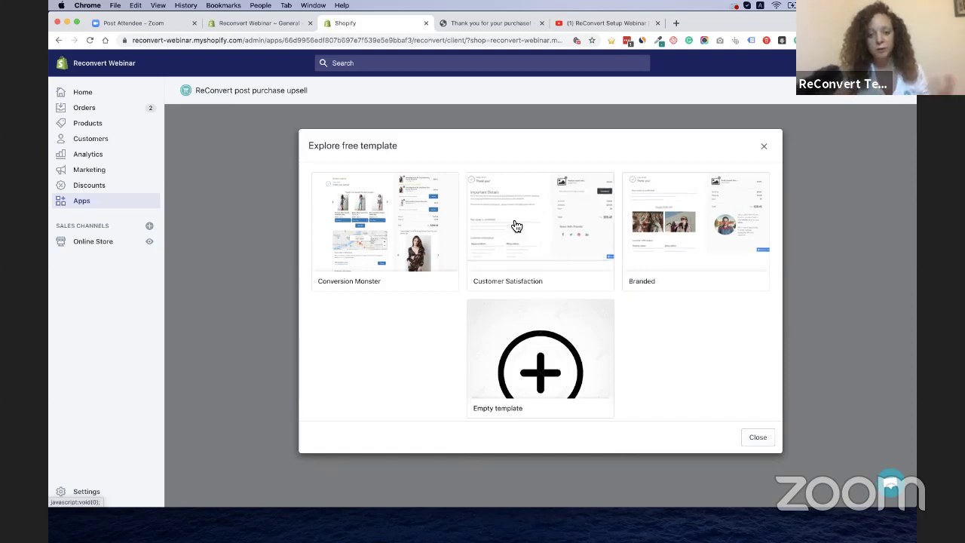
# Open the Conversion Monster template, review its description, and add it
pyautogui.click(389, 227)
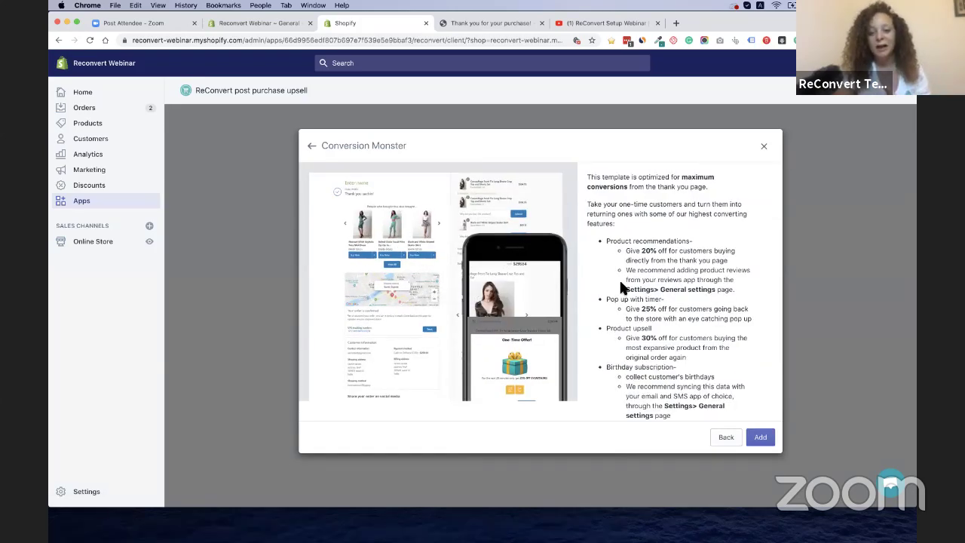
pyautogui.scroll(-3, 620, 276)
pyautogui.moveTo(639, 211); pyautogui.dragTo(653, 303)
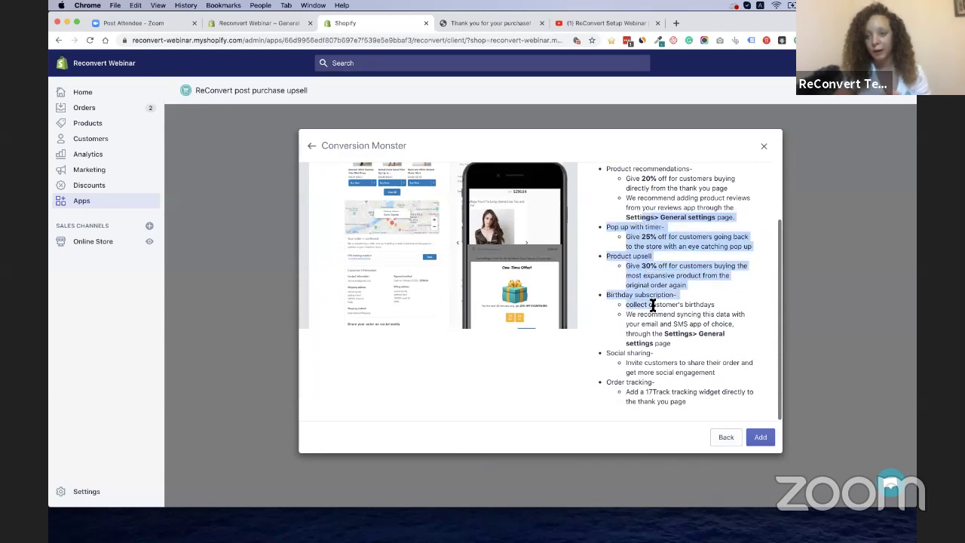
pyautogui.click(653, 304)
pyautogui.scroll(3, 652, 304)
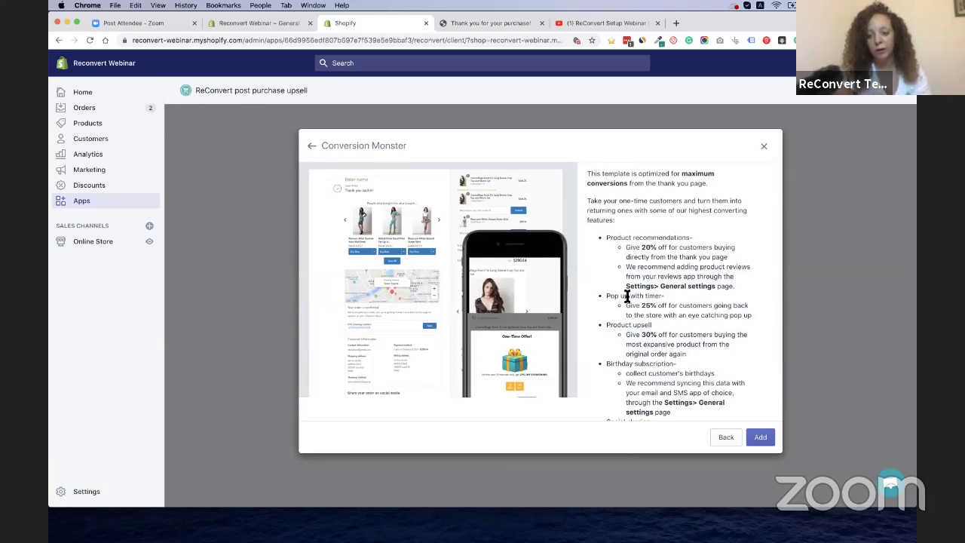
pyautogui.scroll(1, 626, 296)
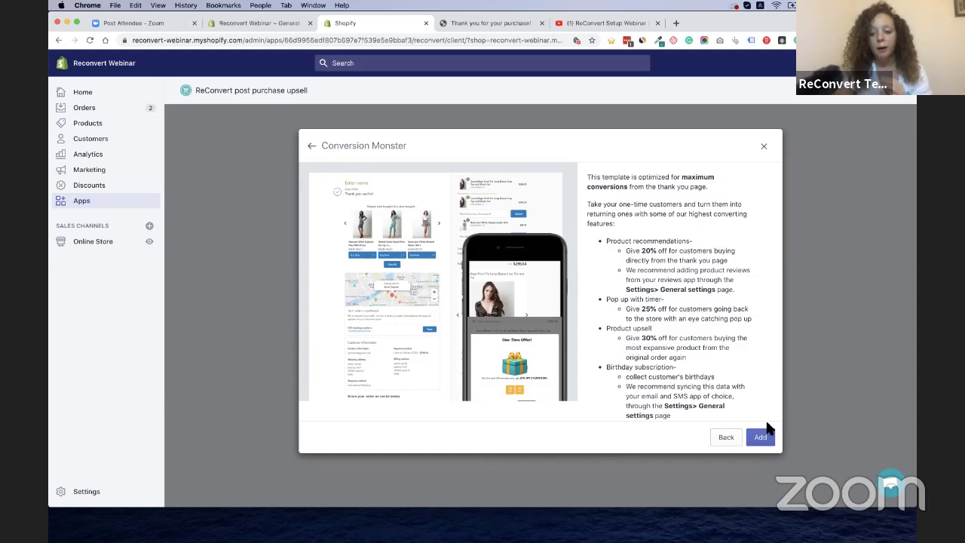
pyautogui.click(762, 439)
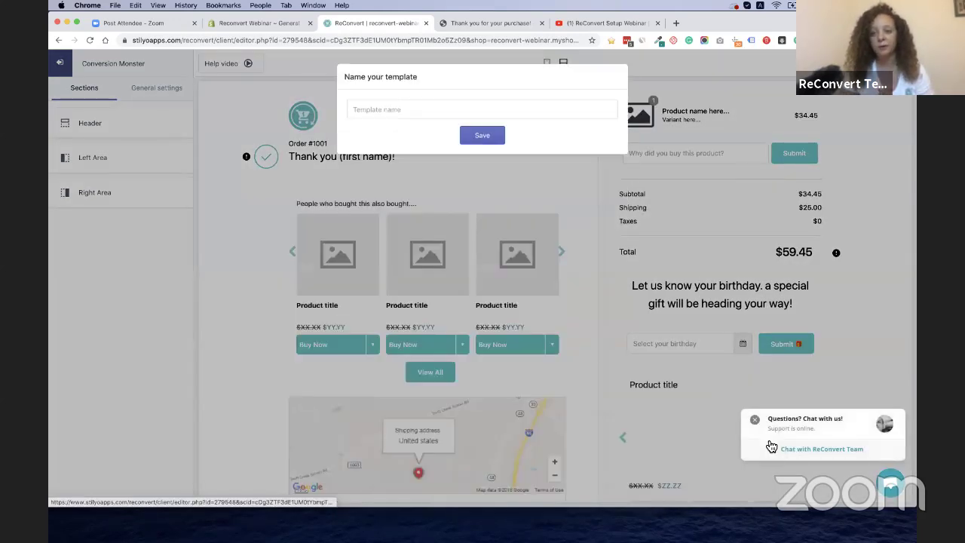
# Enter 'Default Template' as the template name and save it
pyautogui.click(583, 113)
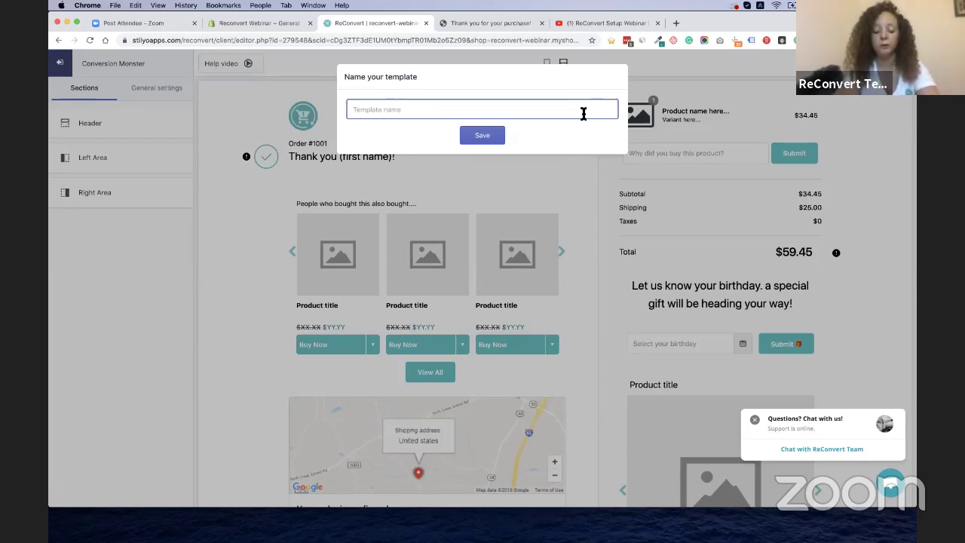
pyautogui.write('De')
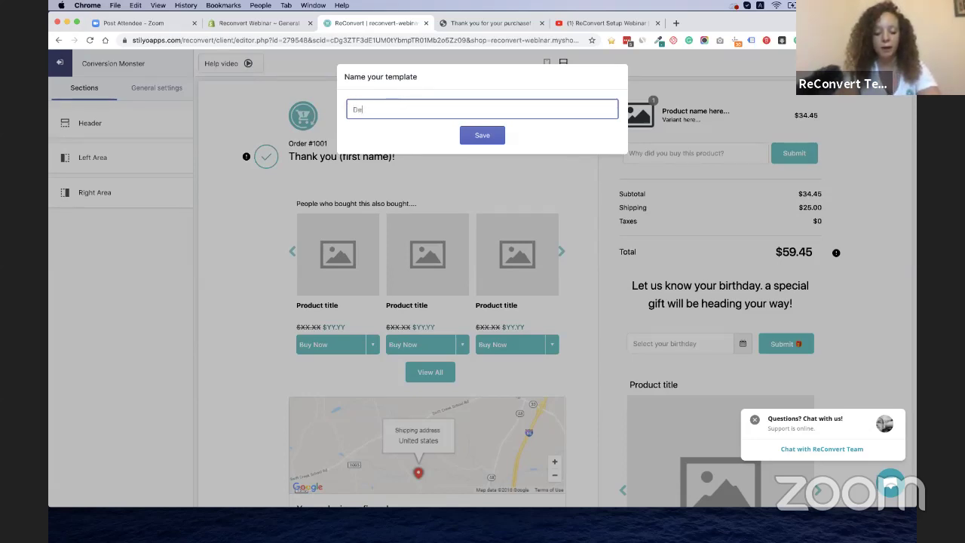
pyautogui.write('fault Templa')
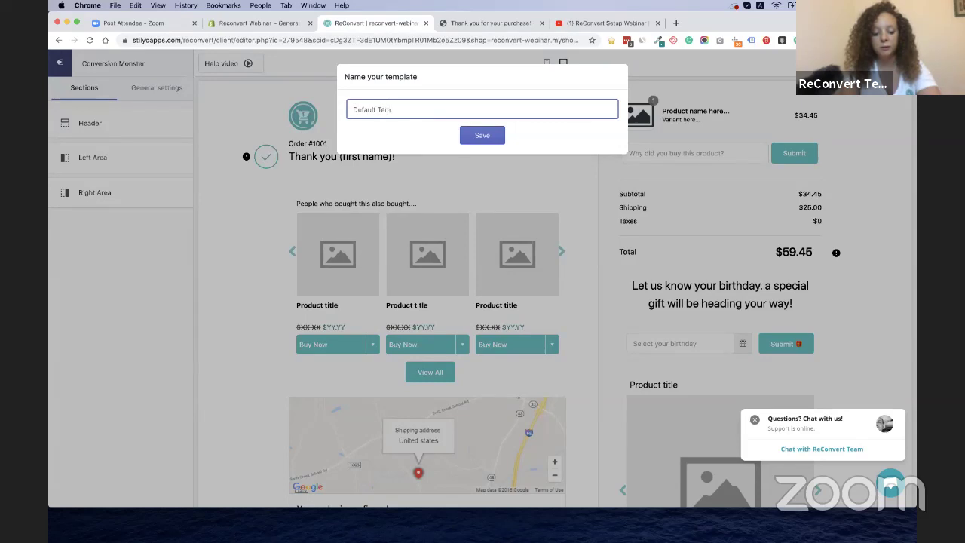
pyautogui.write('te')
pyautogui.click(491, 140)
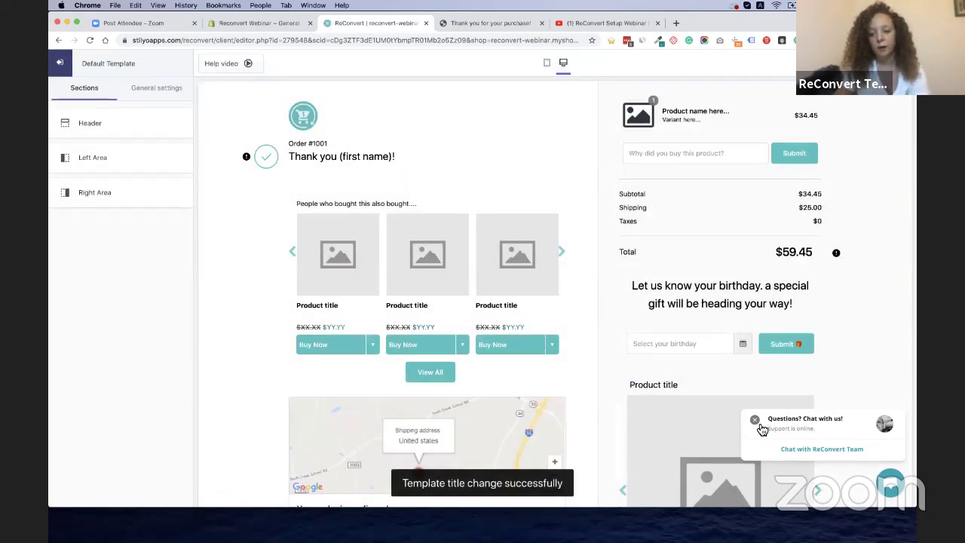
pyautogui.click(756, 421)
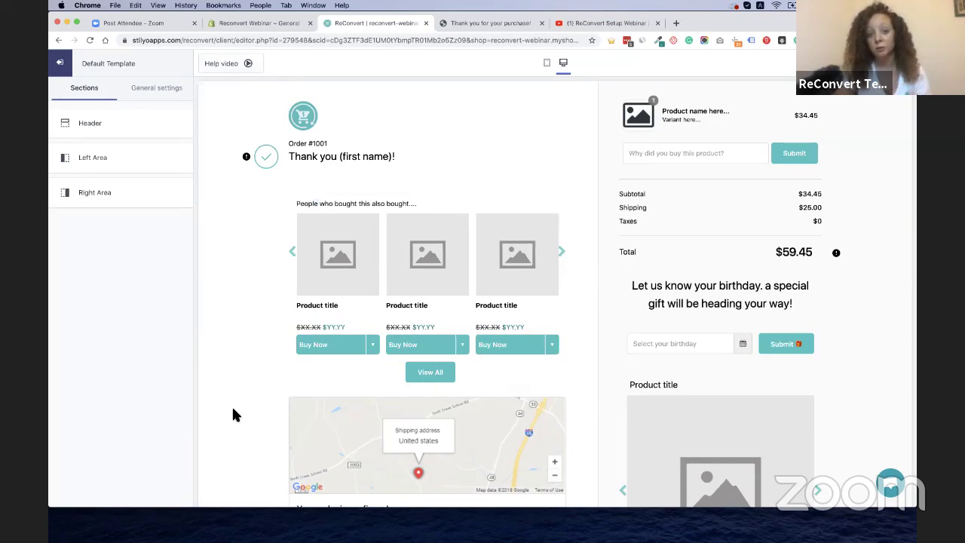
pyautogui.scroll(-3, 233, 409)
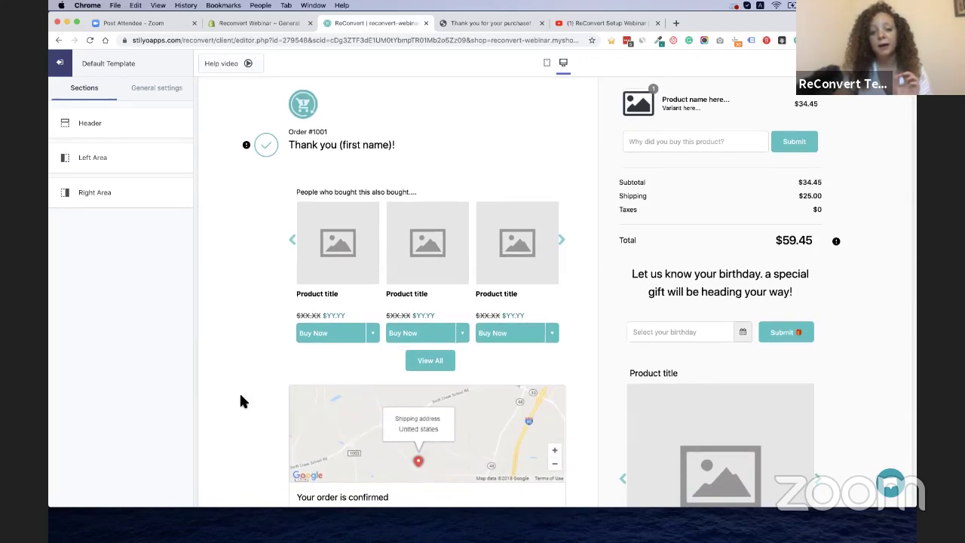
pyautogui.scroll(-12, 238, 401)
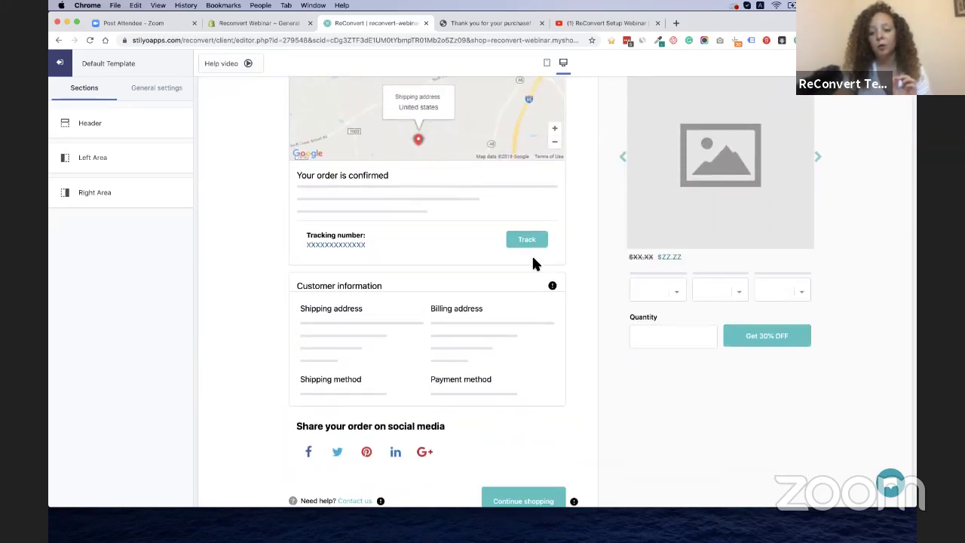
pyautogui.scroll(14, 533, 261)
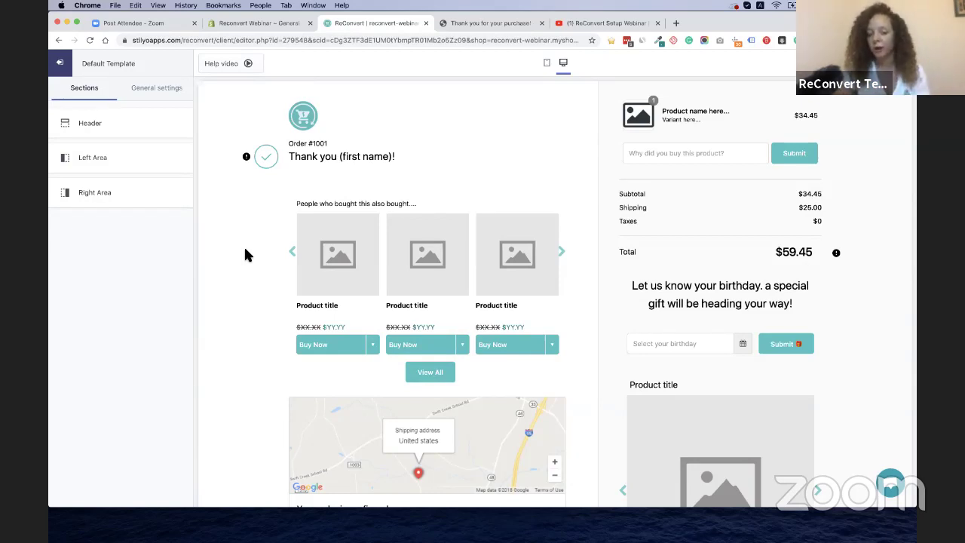
pyautogui.scroll(-1, 474, 131)
pyautogui.scroll(1, 474, 132)
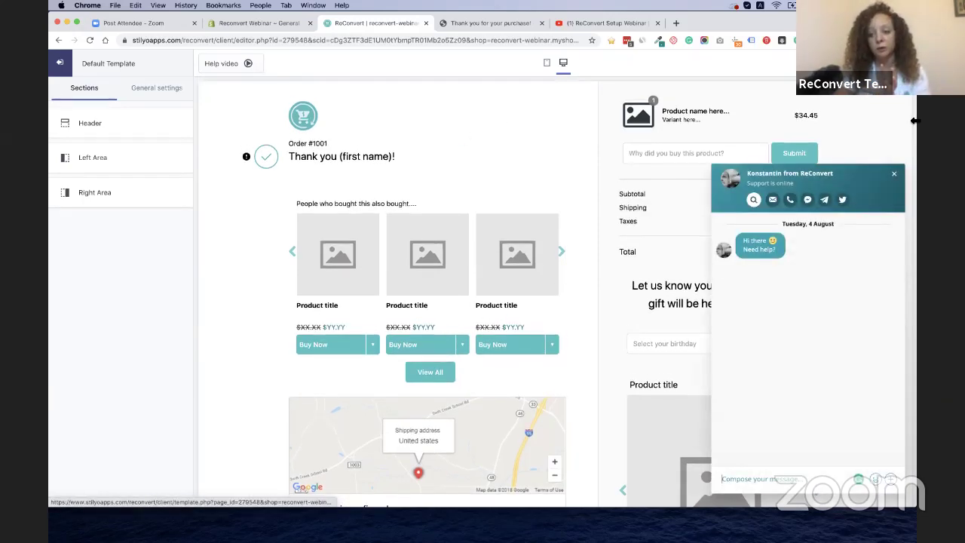
pyautogui.click(894, 175)
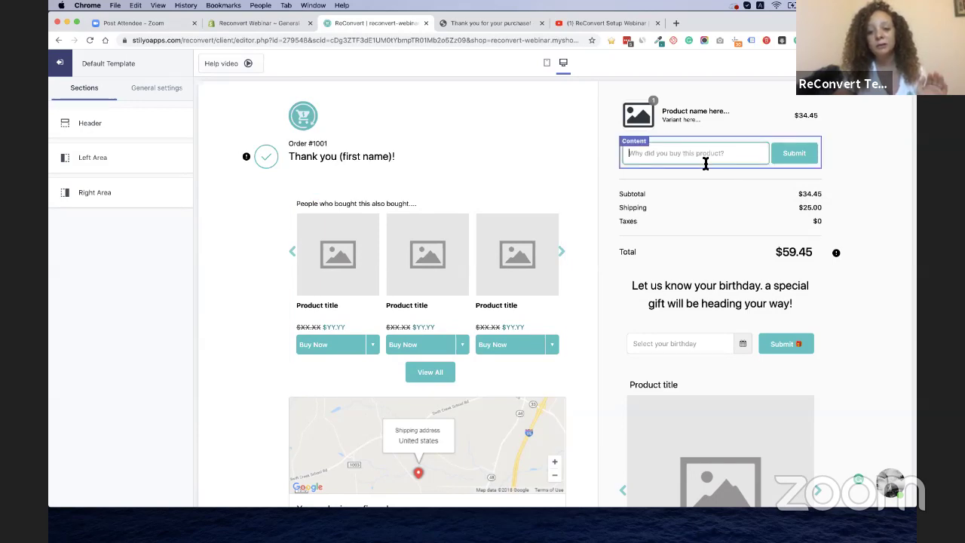
pyautogui.click(704, 162)
pyautogui.scroll(-2, 150, 352)
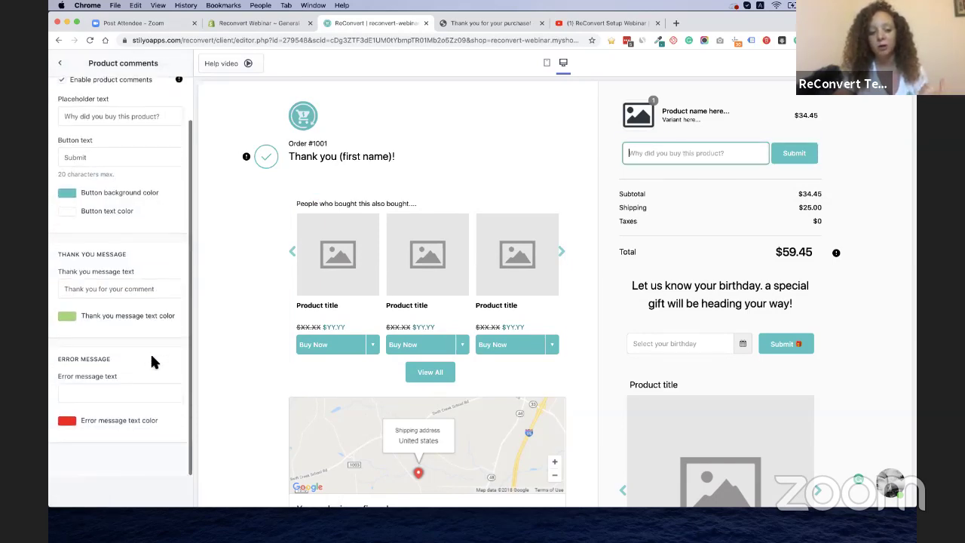
pyautogui.scroll(2, 150, 352)
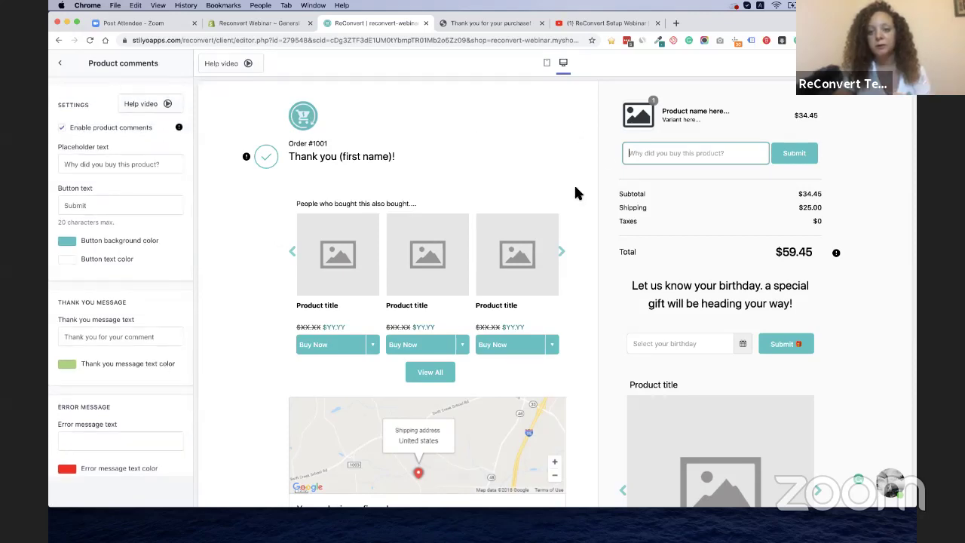
pyautogui.click(445, 215)
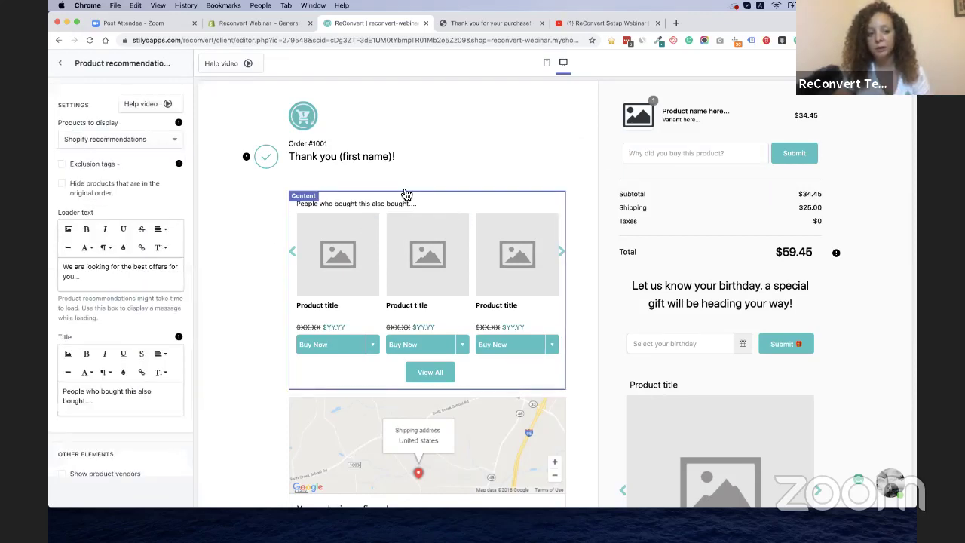
pyautogui.click(660, 148)
pyautogui.click(66, 68)
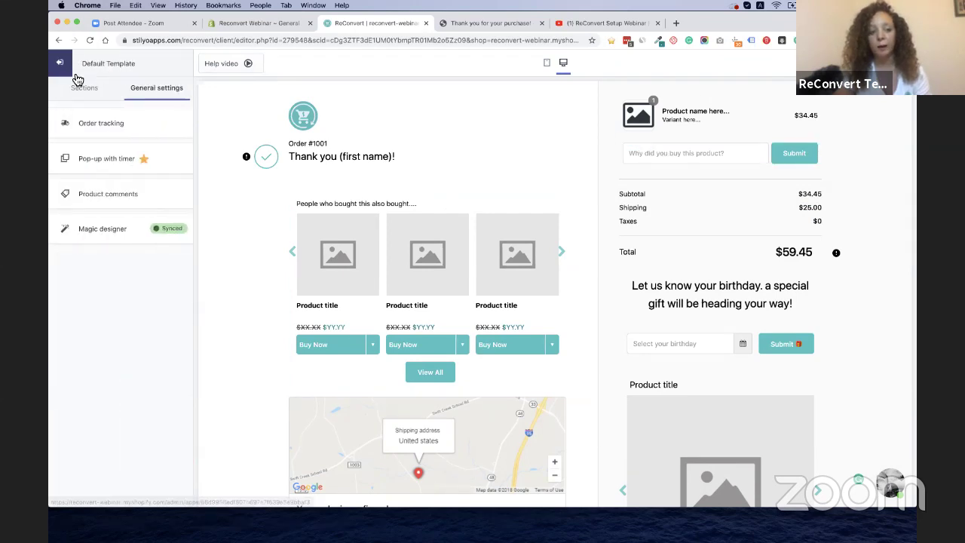
pyautogui.click(86, 89)
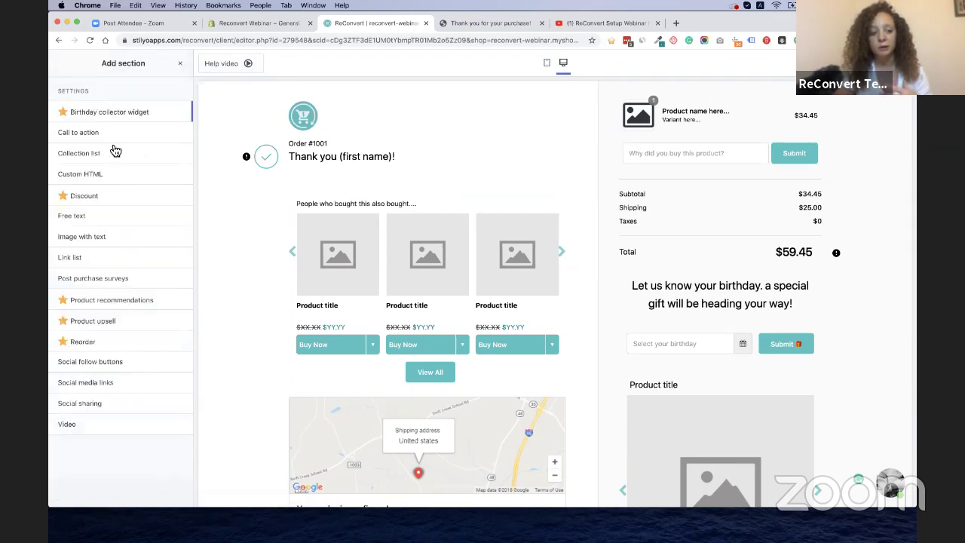
pyautogui.click(179, 64)
pyautogui.click(60, 66)
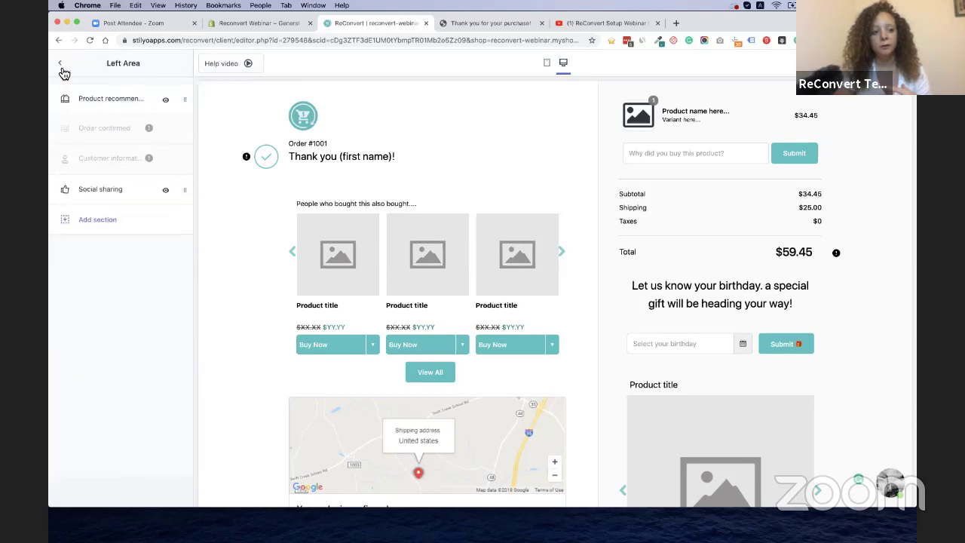
pyautogui.click(62, 67)
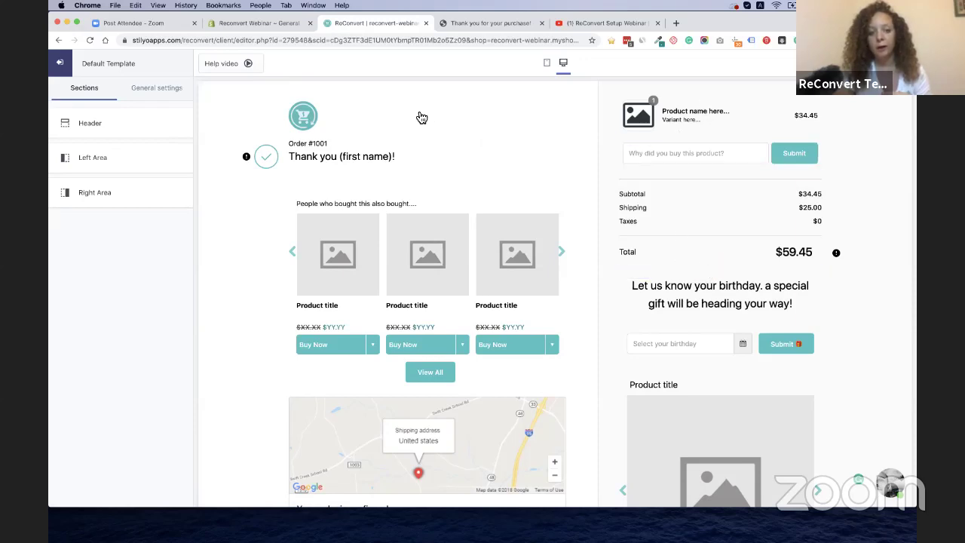
pyautogui.click(349, 281)
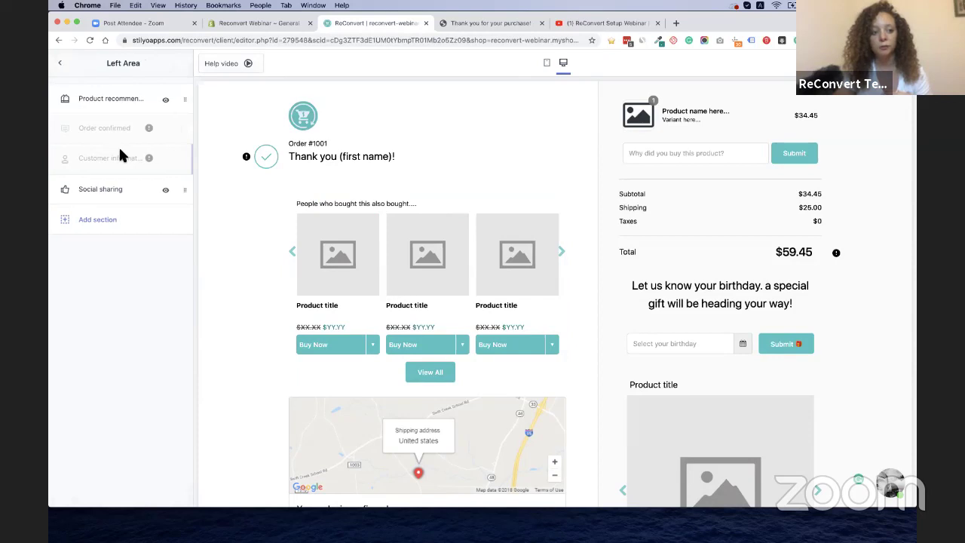
pyautogui.click(94, 99)
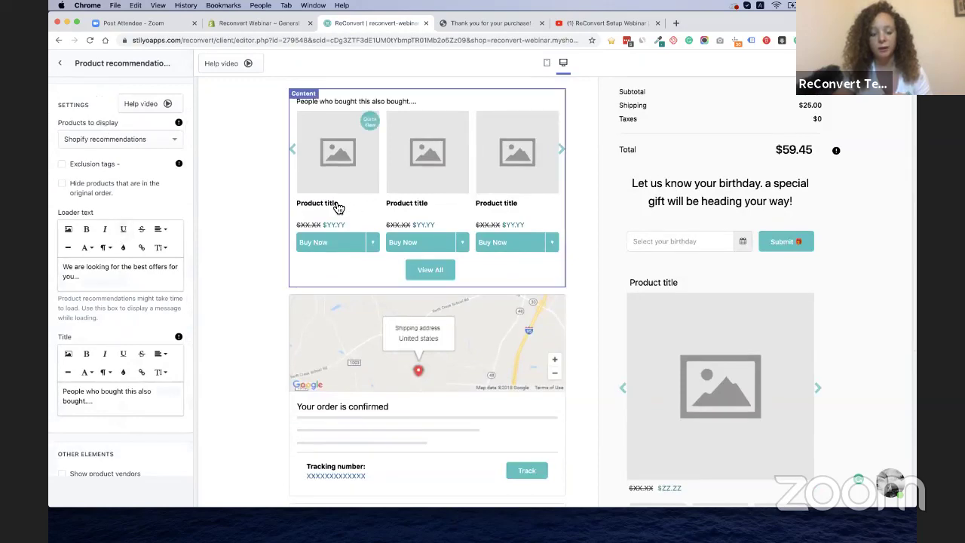
pyautogui.scroll(-15, 108, 238)
pyautogui.scroll(15, 94, 295)
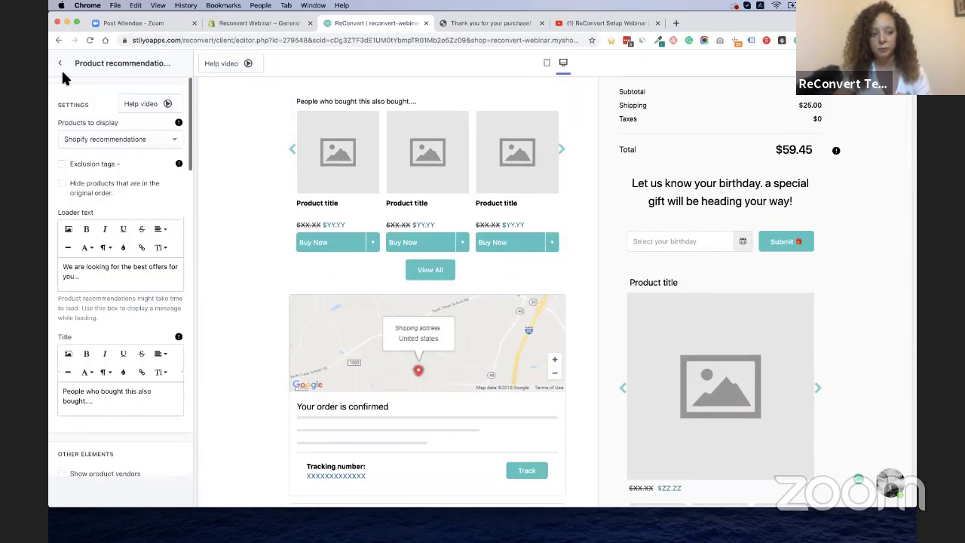
pyautogui.click(60, 65)
pyautogui.click(60, 75)
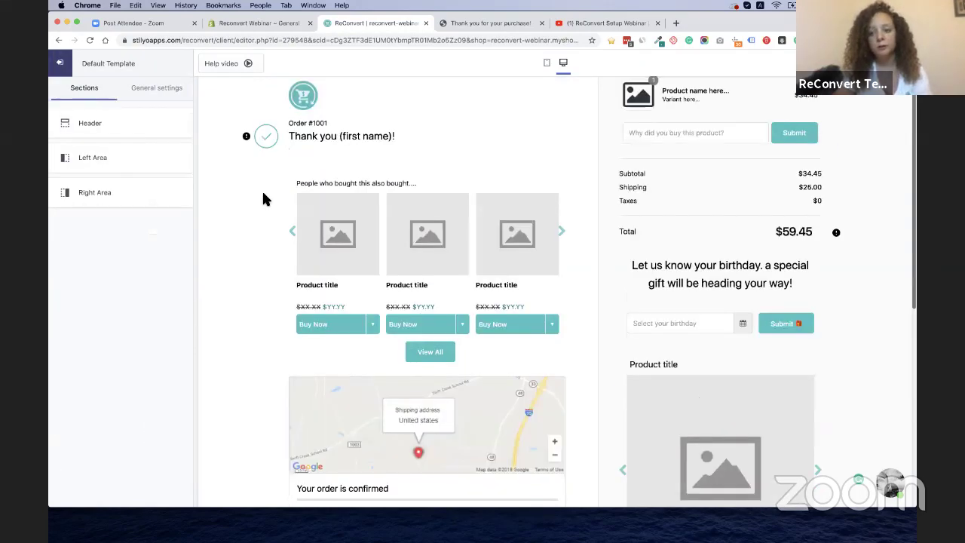
# Check the product comment field, then open the Birthday collector widget's settings
pyautogui.click(732, 152)
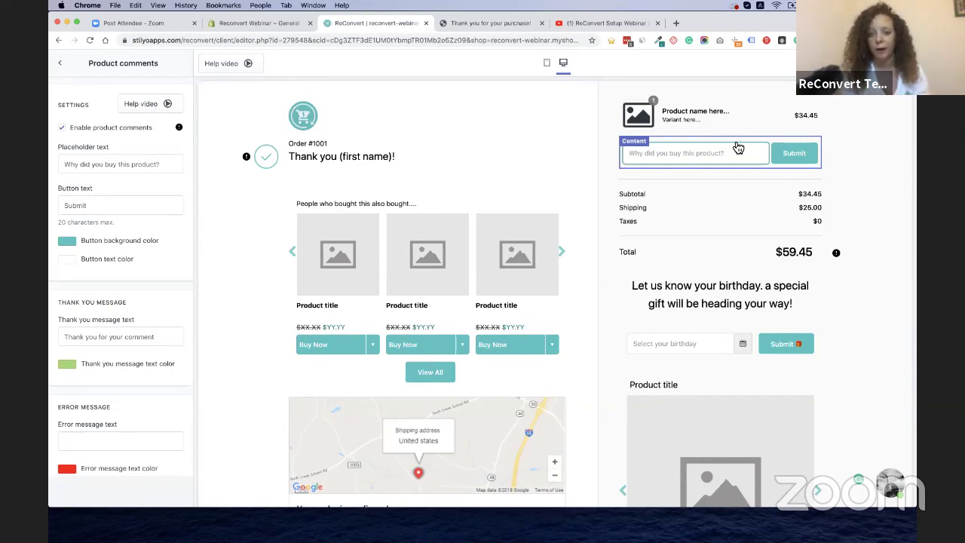
pyautogui.click(694, 158)
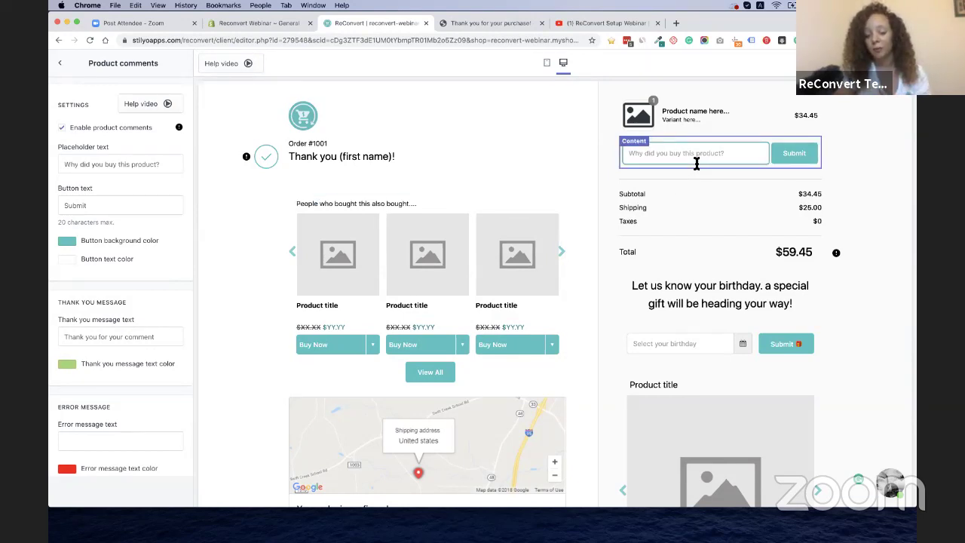
pyautogui.scroll(-2, 686, 232)
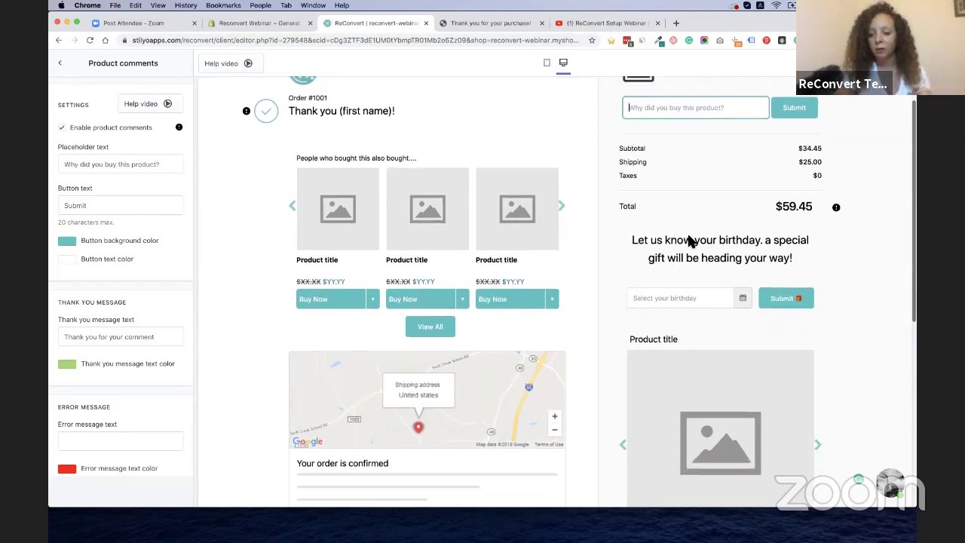
pyautogui.click(703, 227)
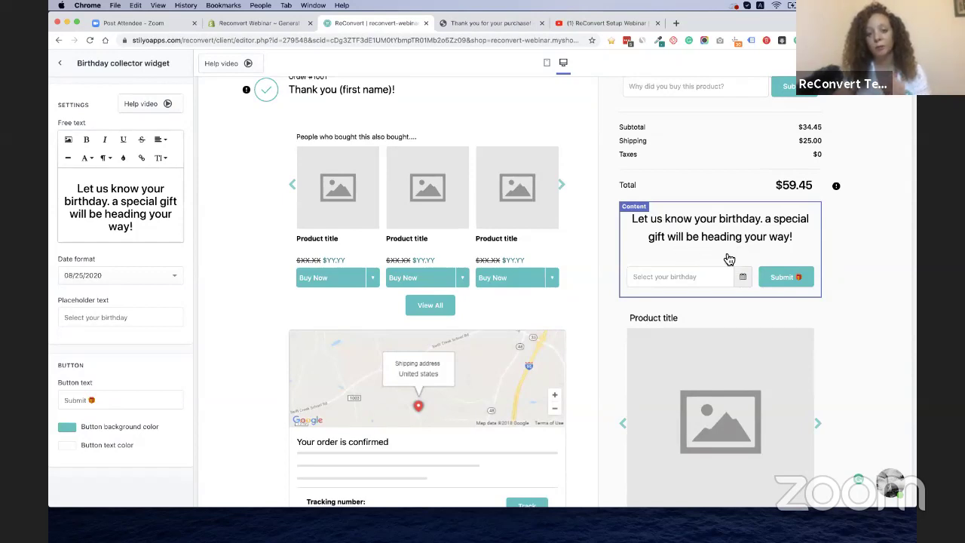
# Open the Product upsell widget's settings and browse its image slideshow
pyautogui.scroll(-3, 678, 263)
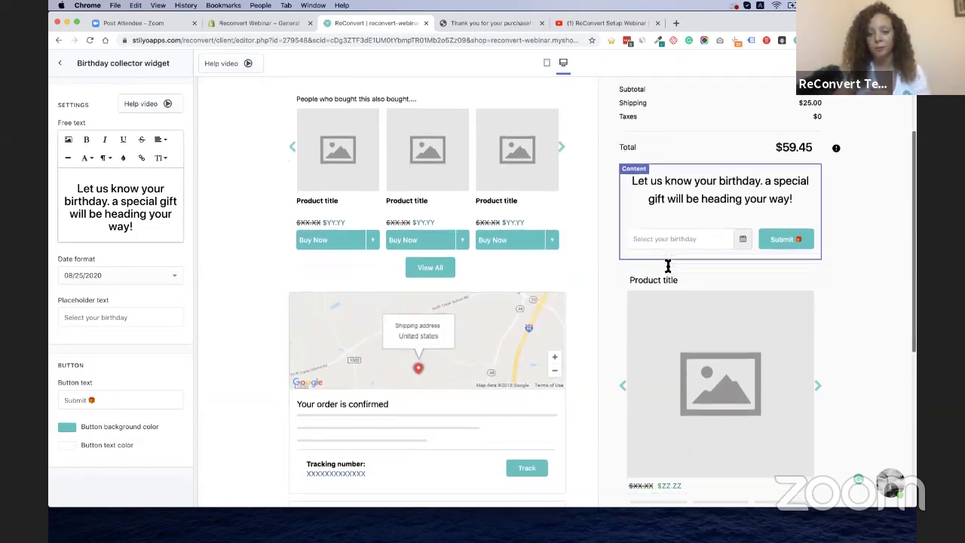
pyautogui.scroll(-2, 665, 274)
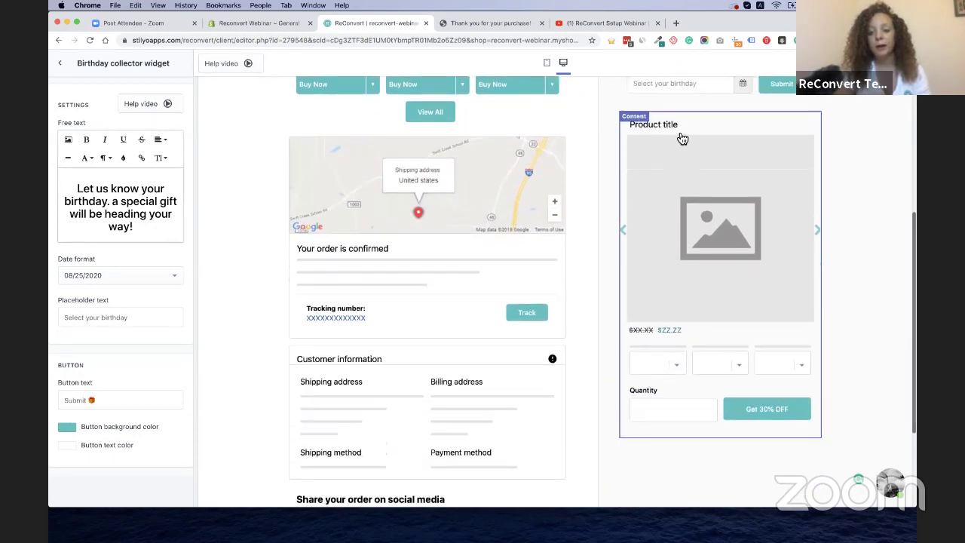
pyautogui.click(683, 135)
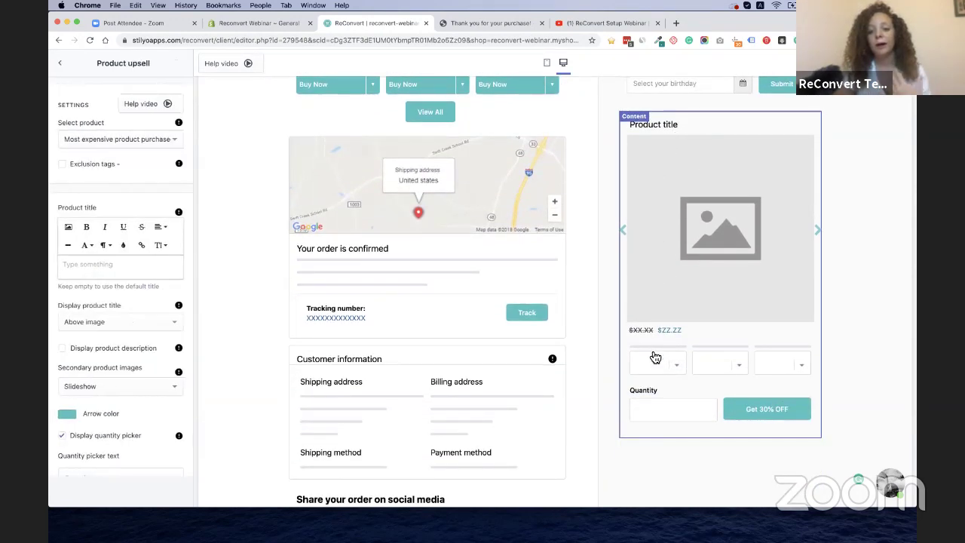
pyautogui.click(626, 238)
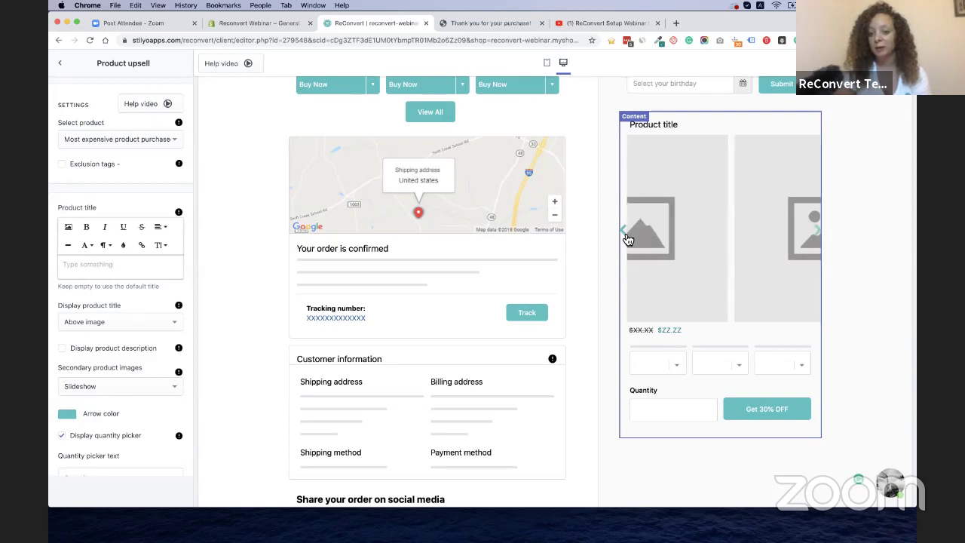
pyautogui.click(628, 238)
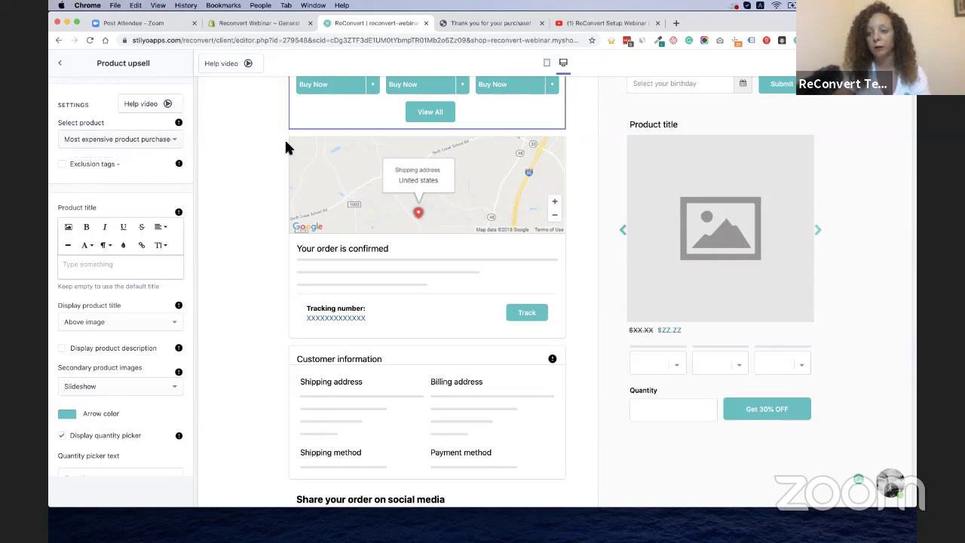
pyautogui.scroll(5, 586, 200)
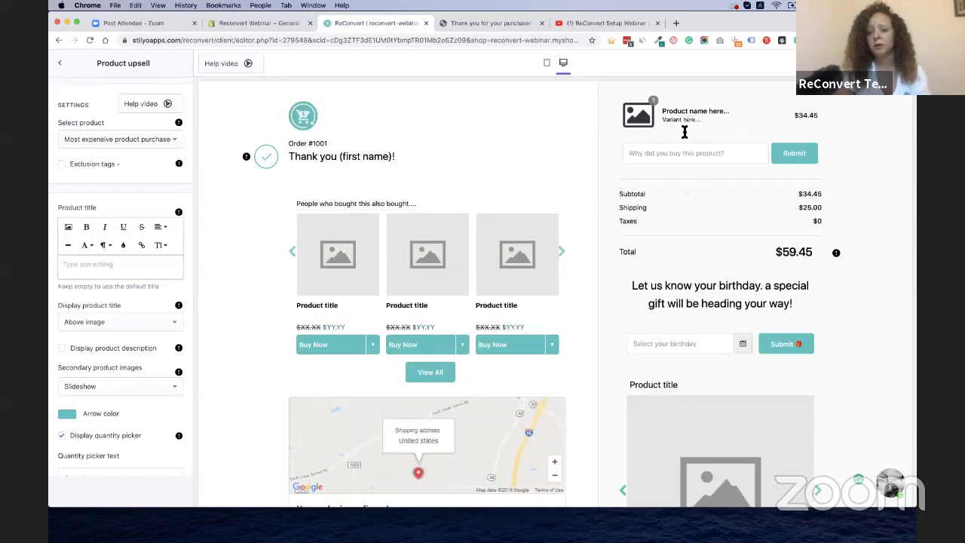
pyautogui.scroll(-2, 668, 258)
pyautogui.scroll(-3, 669, 259)
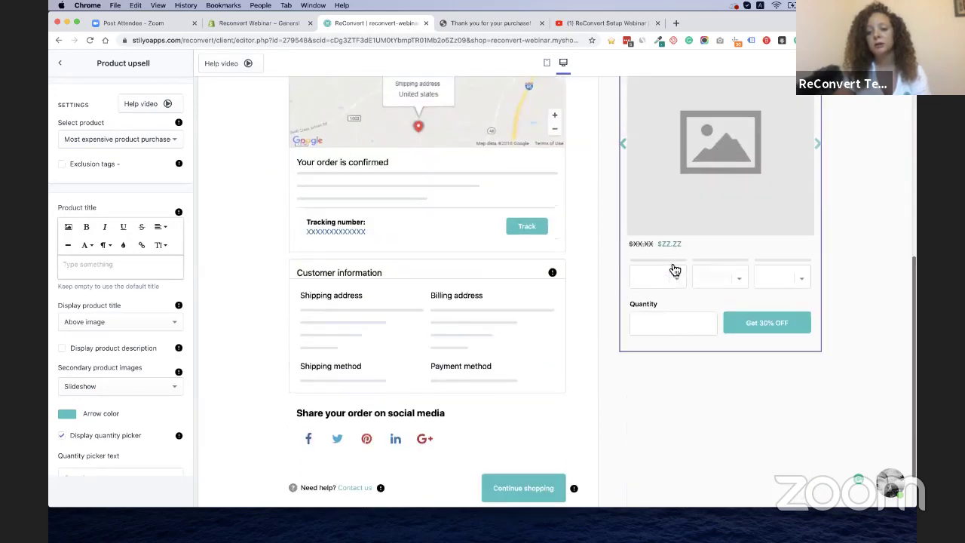
pyautogui.scroll(1, 671, 269)
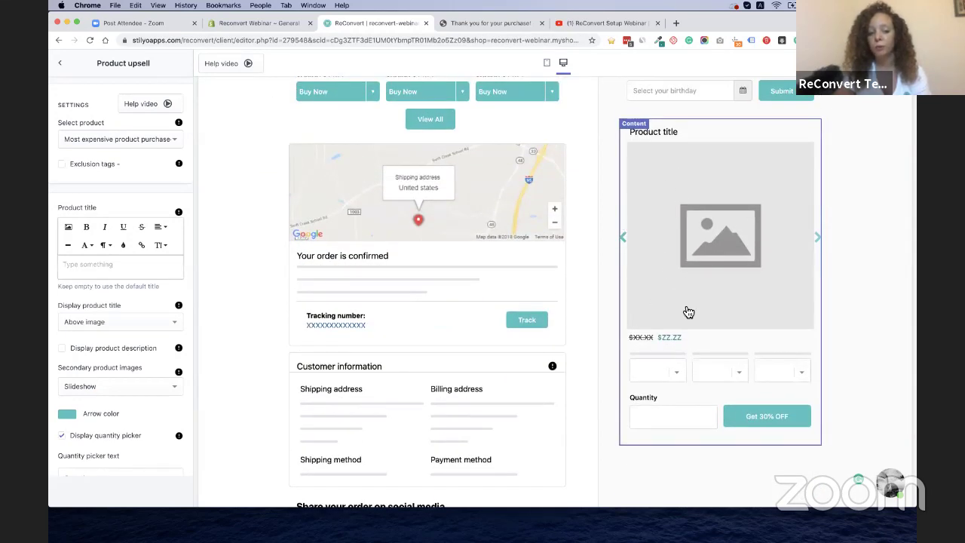
pyautogui.click(623, 238)
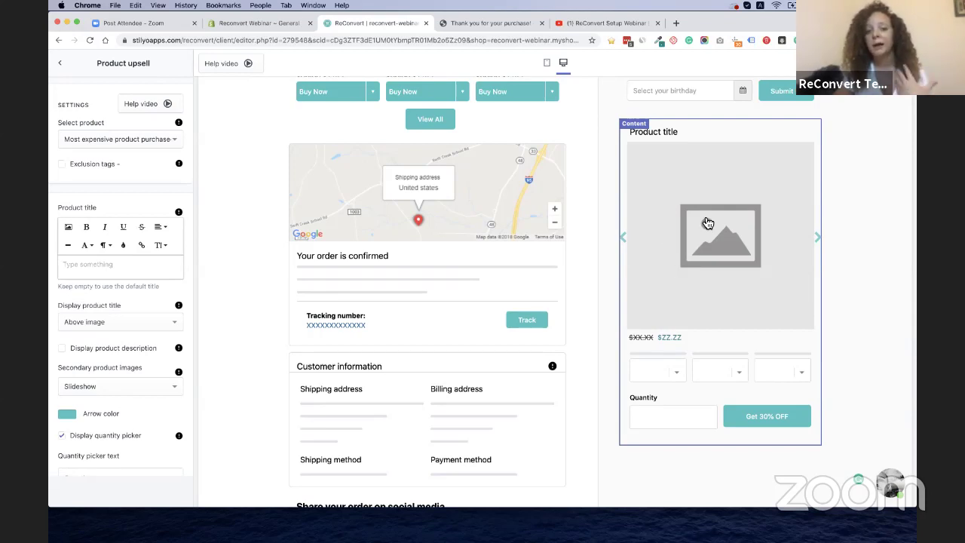
# Feature the specific product '2pcs Home Plant Automatic Watering Tool' in the upsell
pyautogui.click(147, 146)
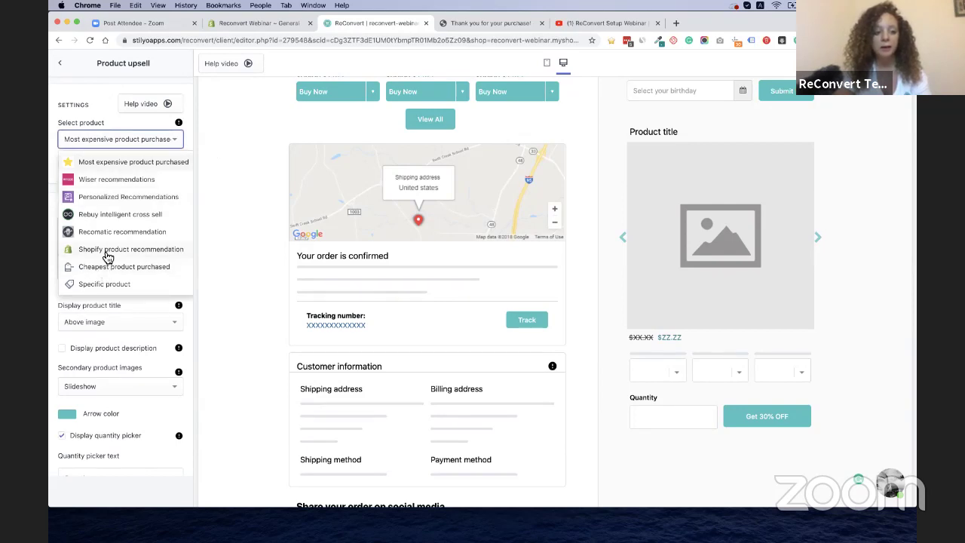
pyautogui.click(100, 284)
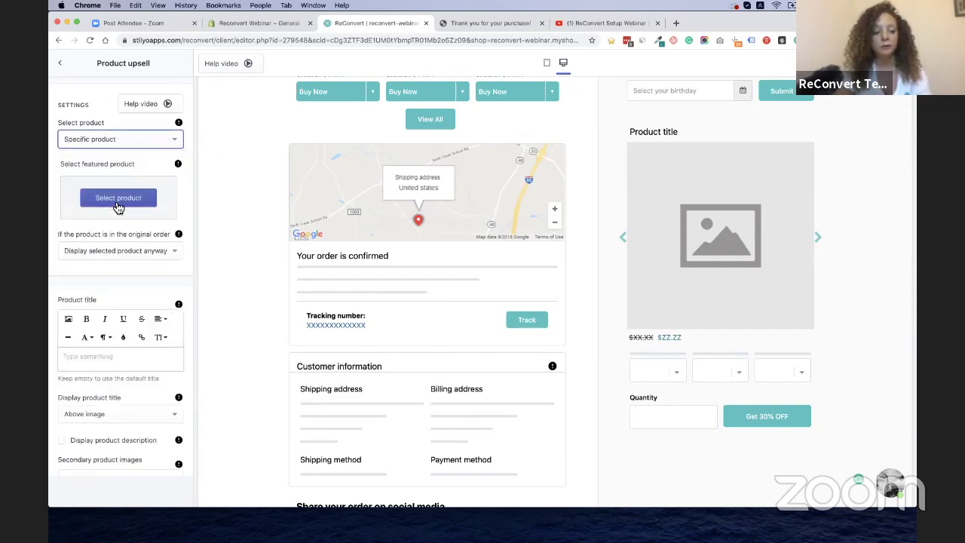
pyautogui.click(115, 200)
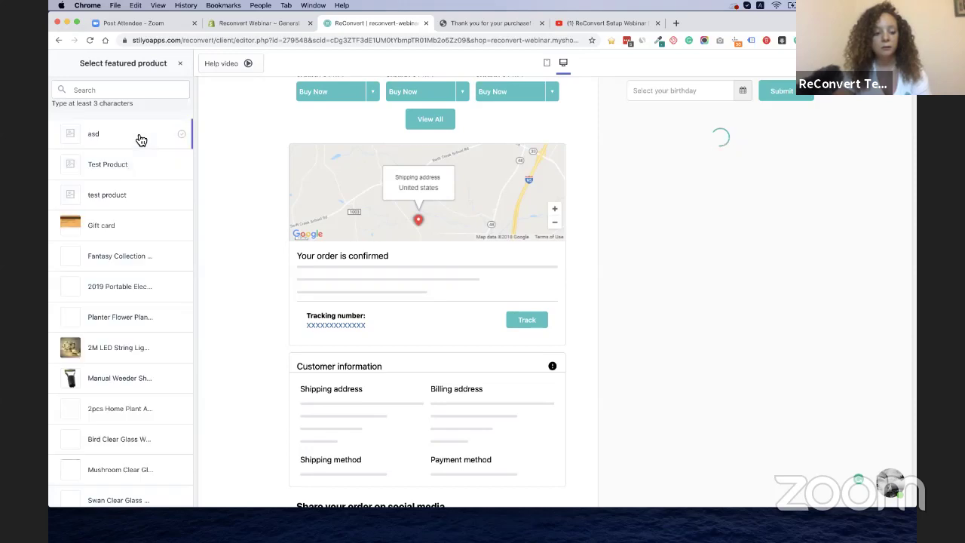
pyautogui.scroll(-2, 108, 348)
pyautogui.scroll(-2, 107, 352)
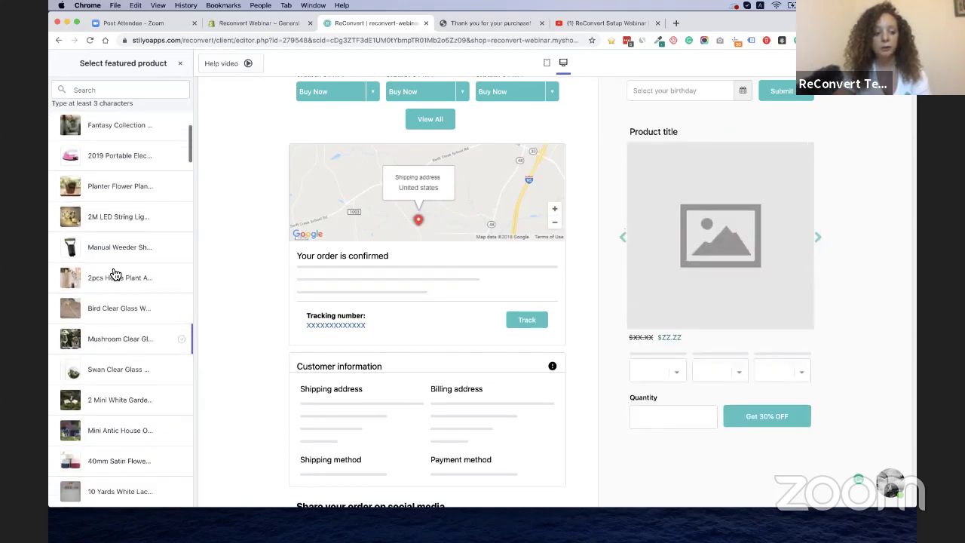
pyautogui.click(107, 285)
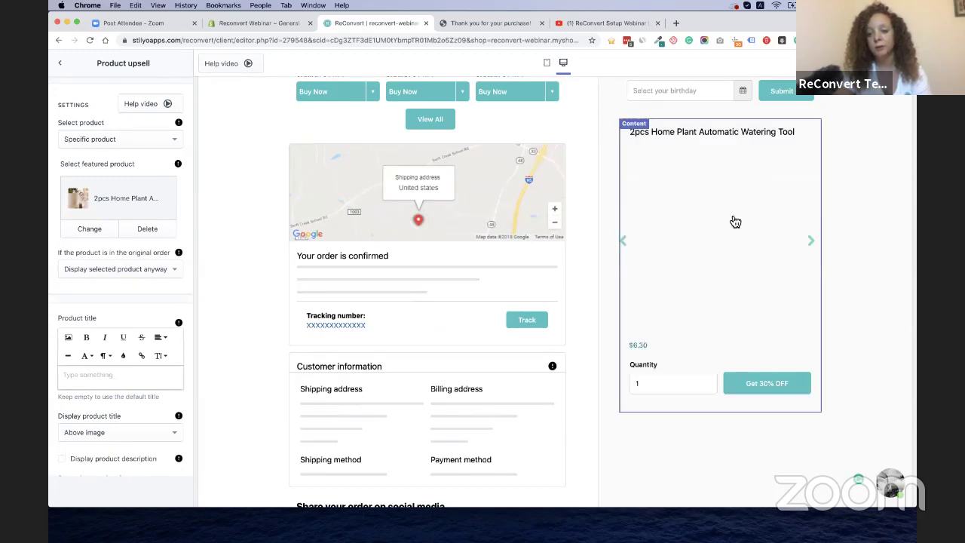
pyautogui.click(819, 239)
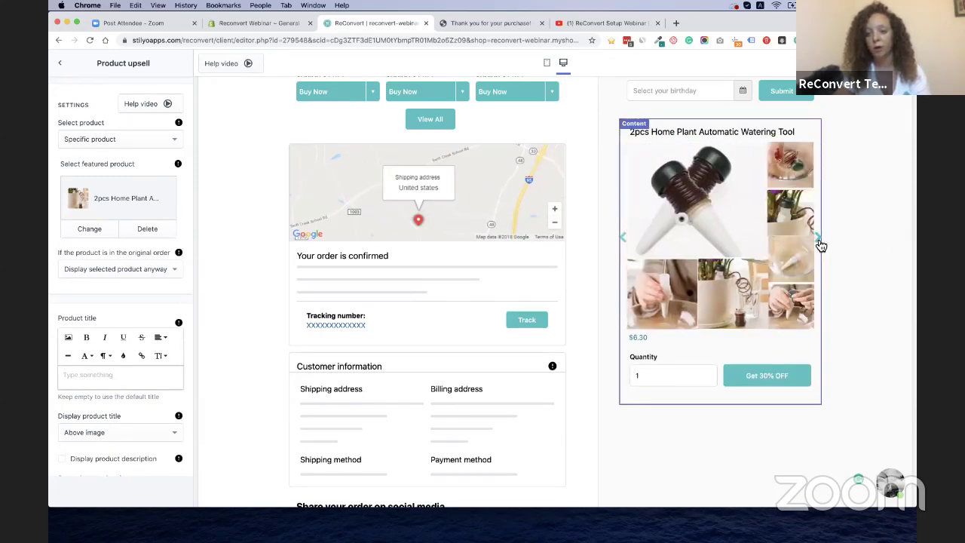
pyautogui.click(819, 239)
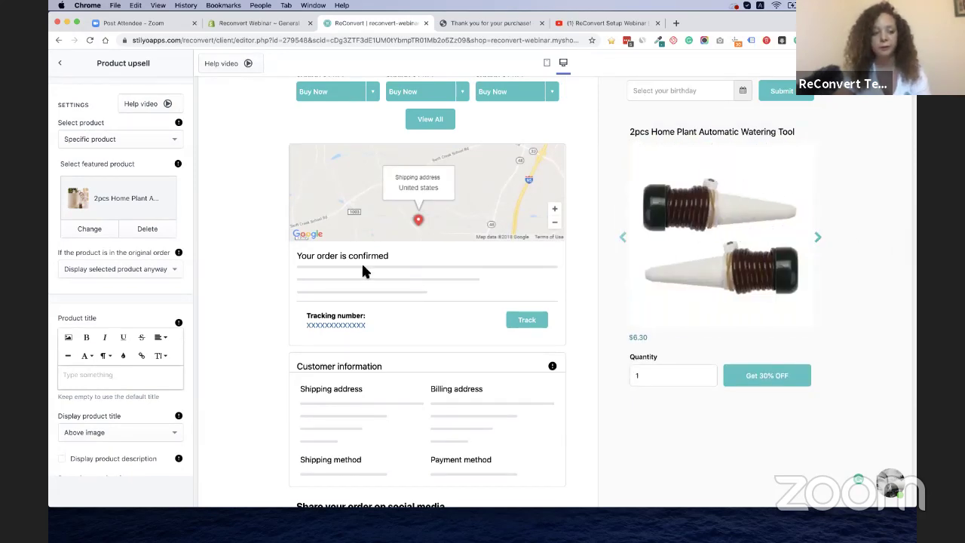
pyautogui.click(141, 146)
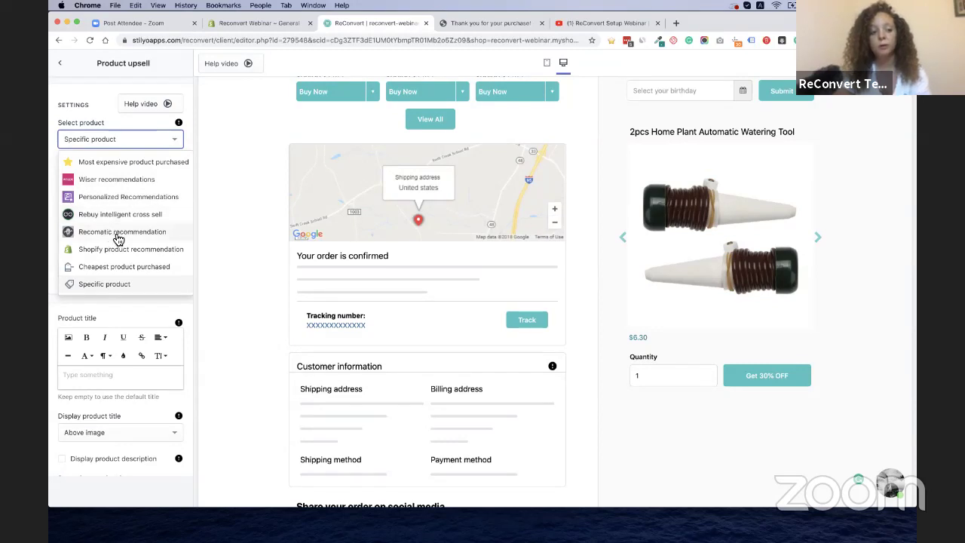
# Try Wiser recommendations as the upsell source, then close its App Store install page
pyautogui.click(148, 181)
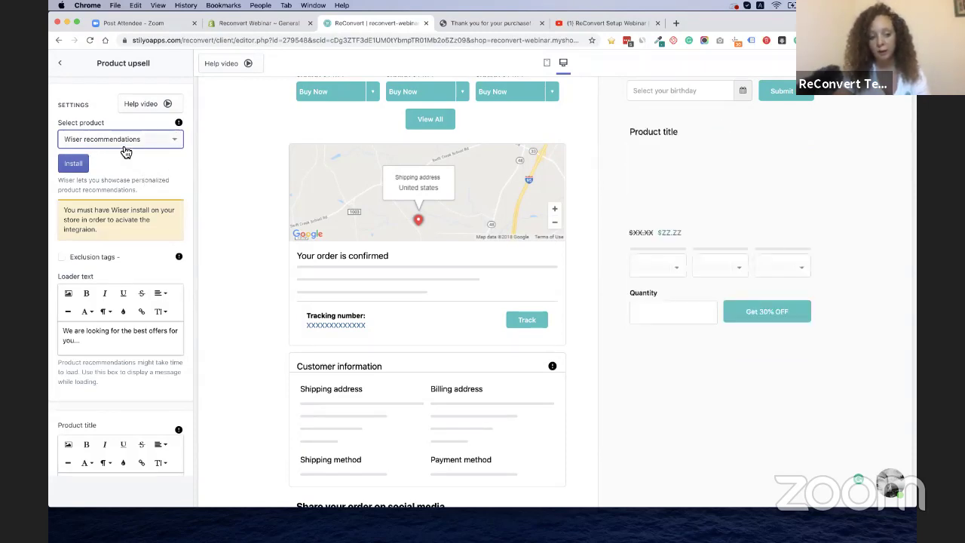
pyautogui.click(73, 163)
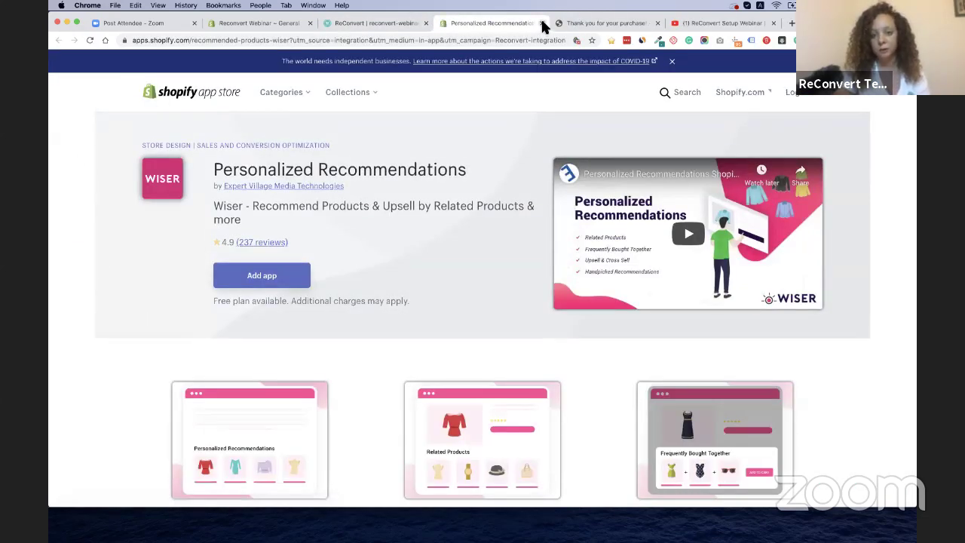
pyautogui.click(542, 24)
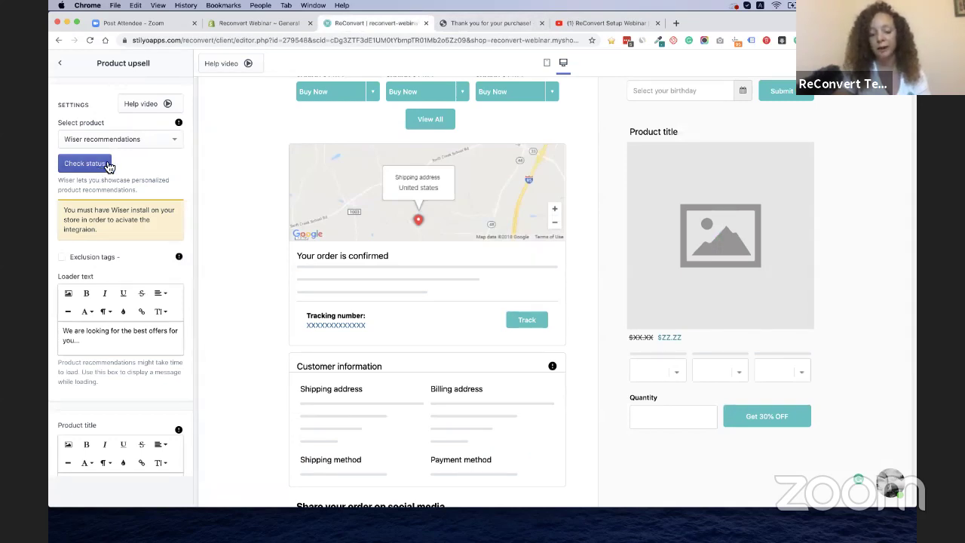
# Set the upsell product back to 'Most expensive product purchased'
pyautogui.click(134, 150)
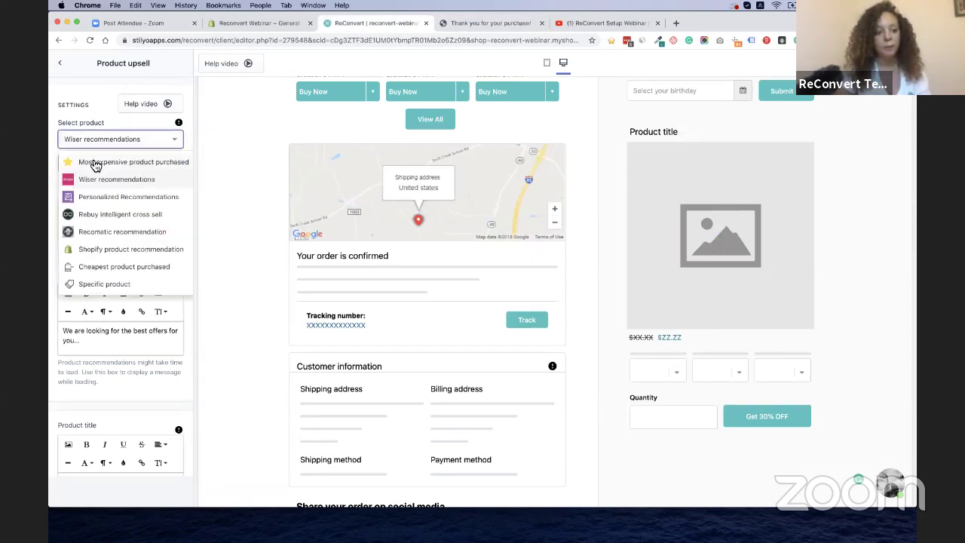
pyautogui.click(94, 162)
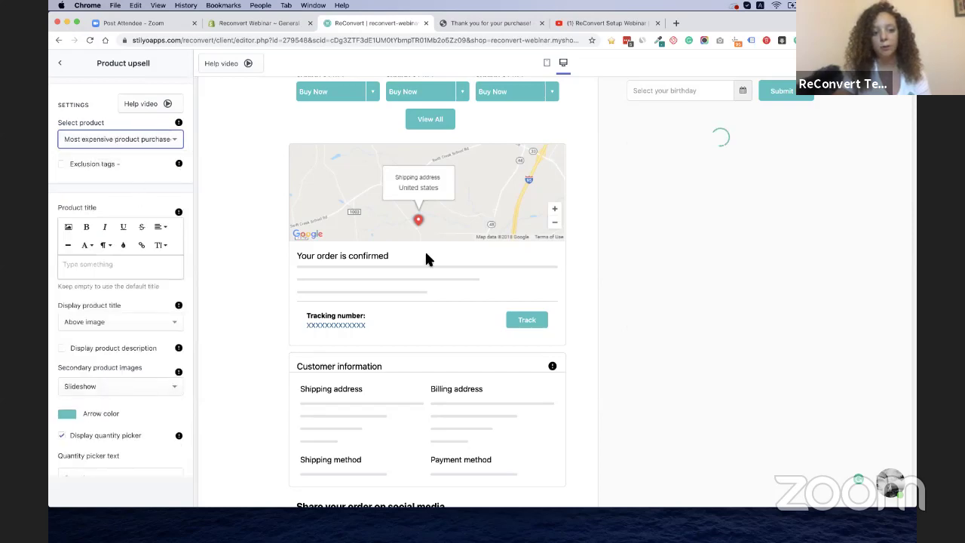
pyautogui.scroll(-3, 585, 246)
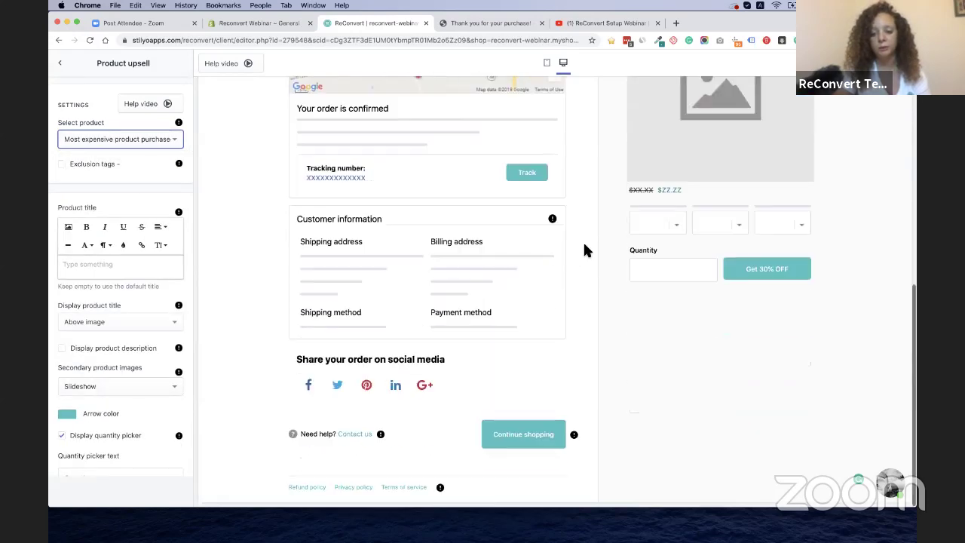
pyautogui.scroll(6, 585, 246)
pyautogui.scroll(1, 584, 246)
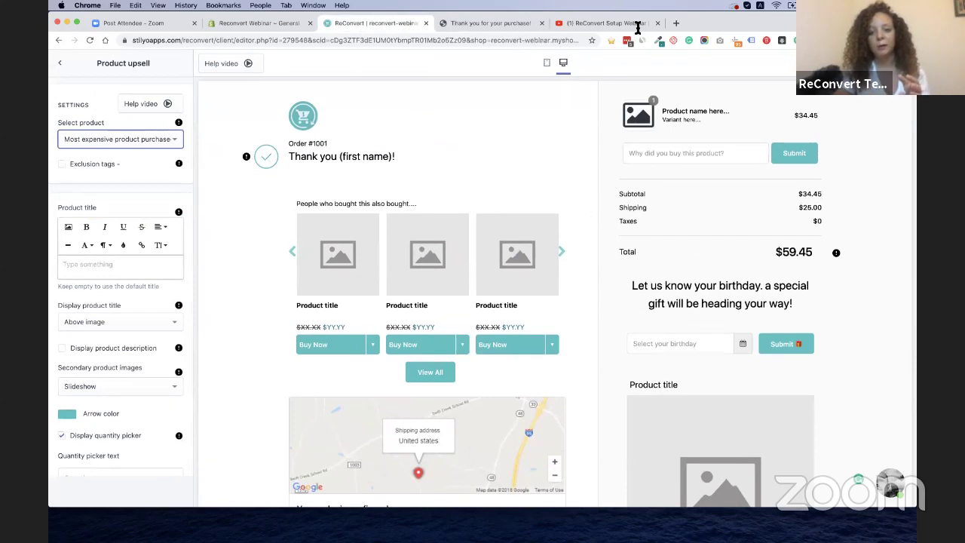
# Open the 'People who bought this also bought' settings and keep Shopify recommendations as the source
pyautogui.click(548, 141)
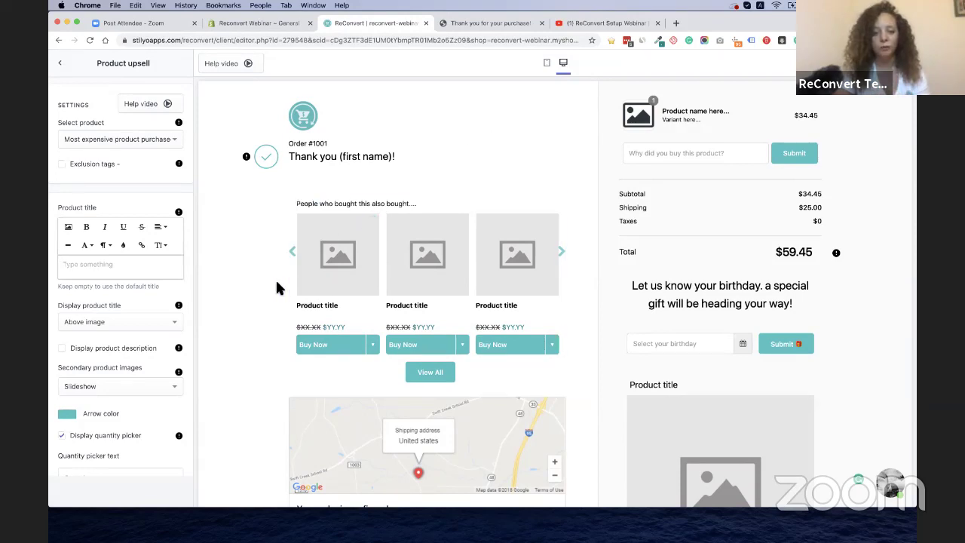
pyautogui.scroll(-3, 277, 287)
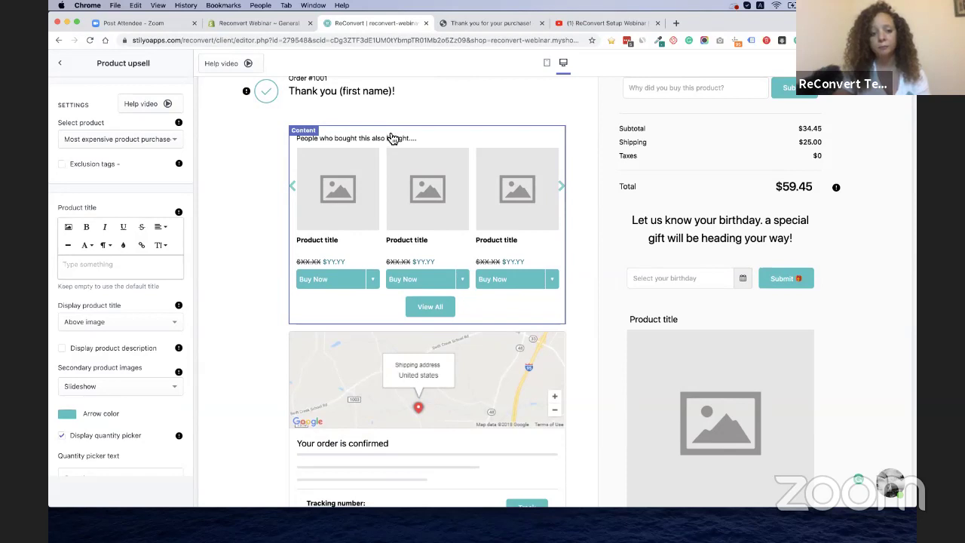
pyautogui.click(391, 140)
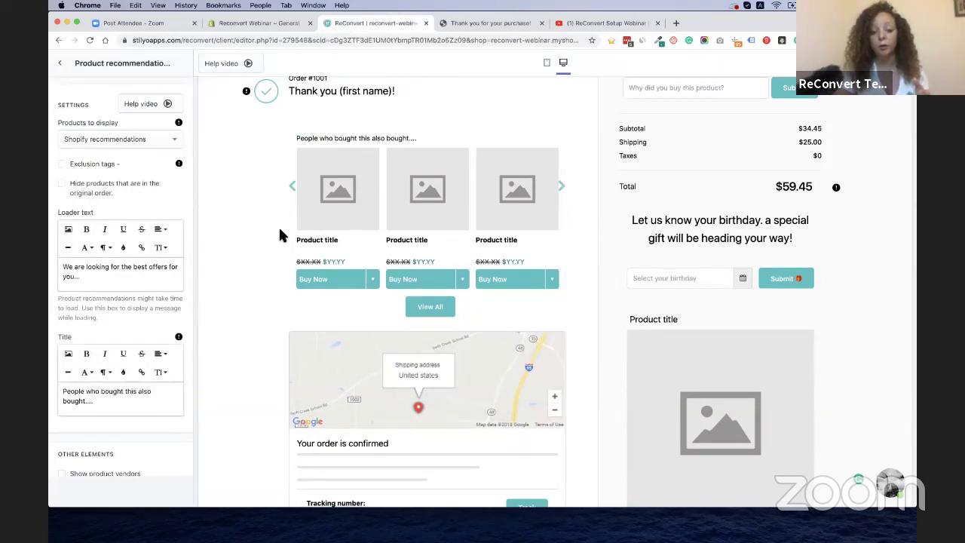
pyautogui.click(294, 186)
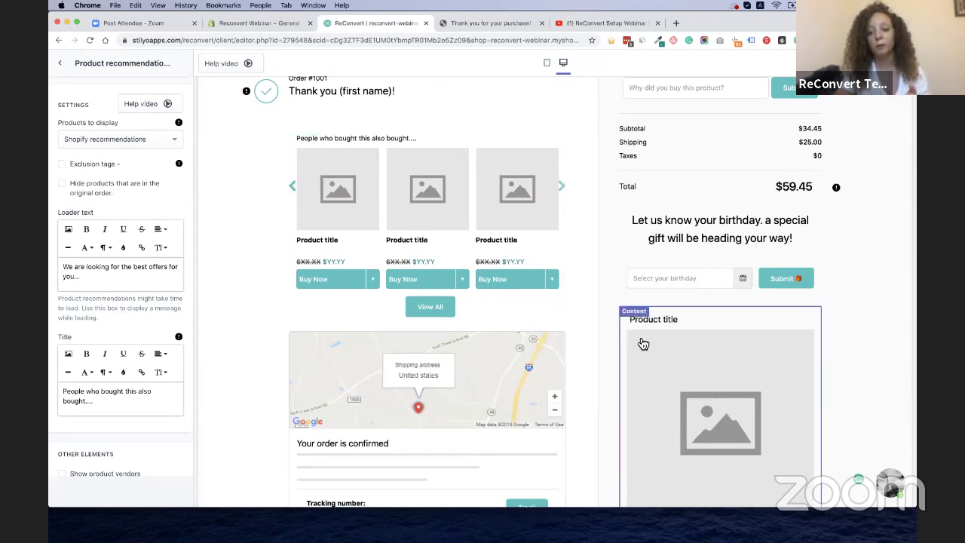
pyautogui.click(564, 195)
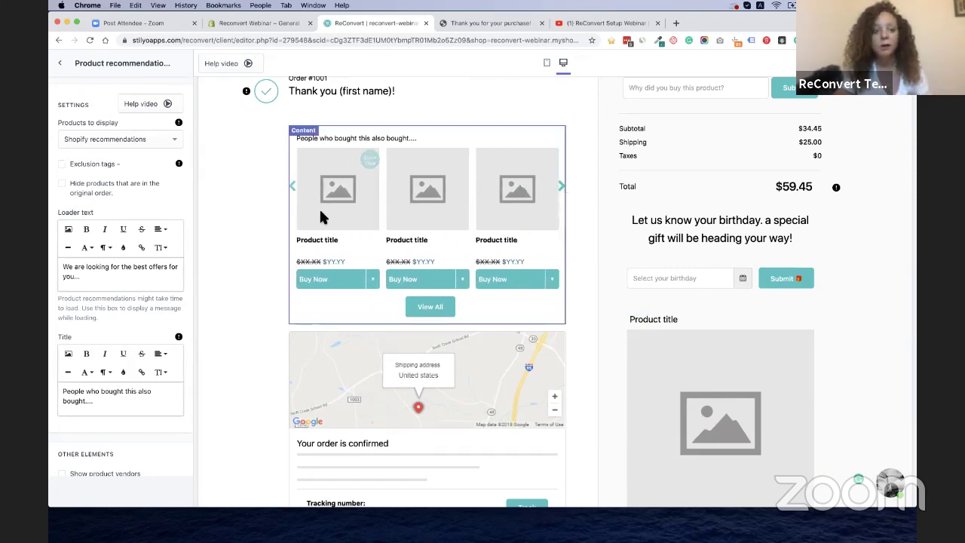
pyautogui.click(174, 144)
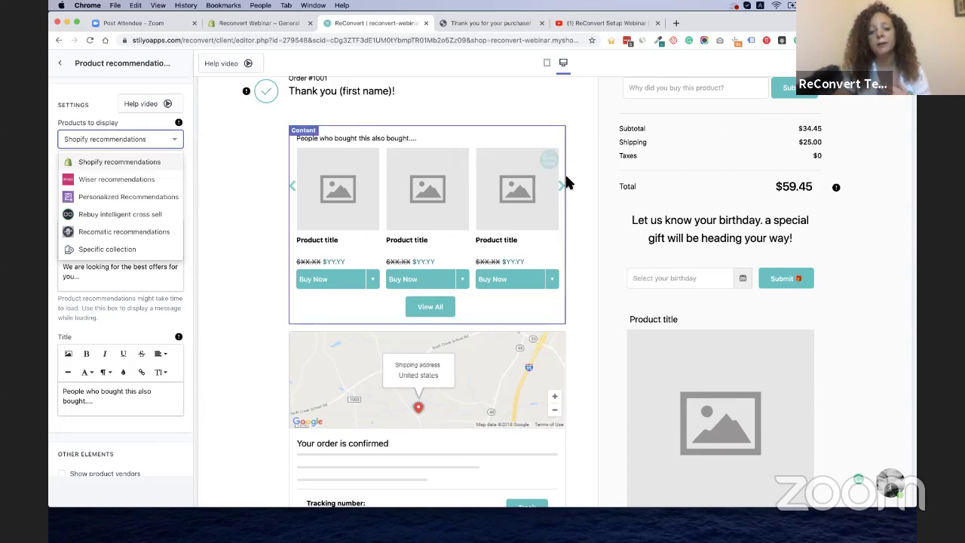
pyautogui.click(567, 193)
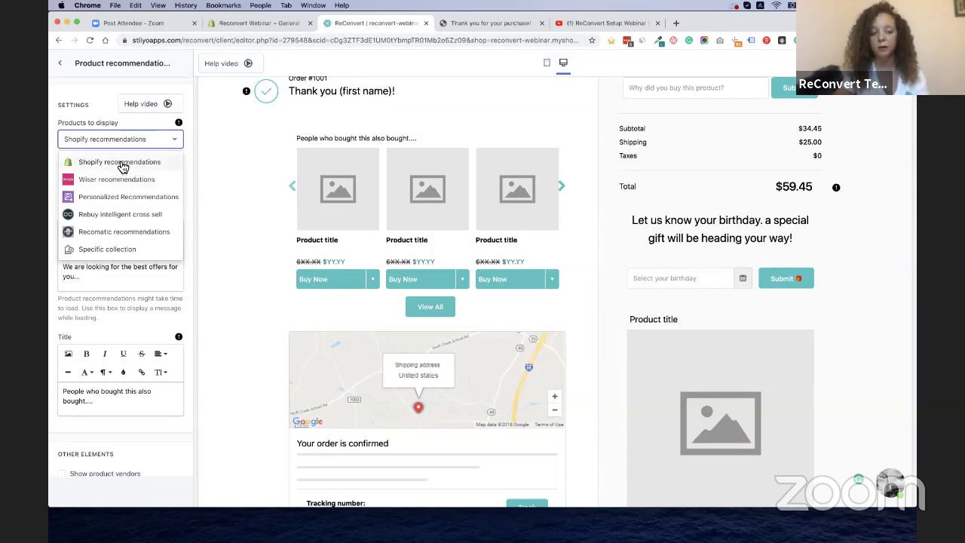
pyautogui.click(122, 166)
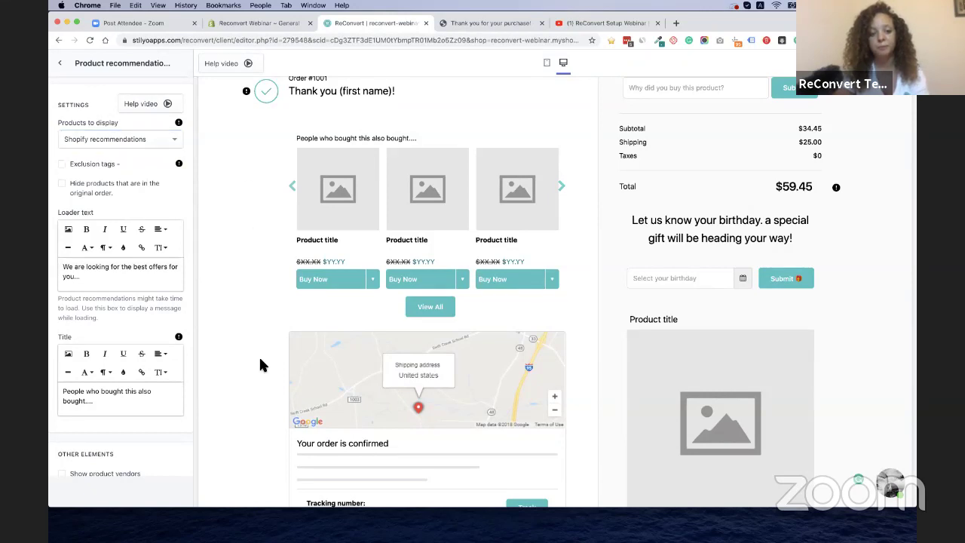
pyautogui.scroll(-5, 262, 399)
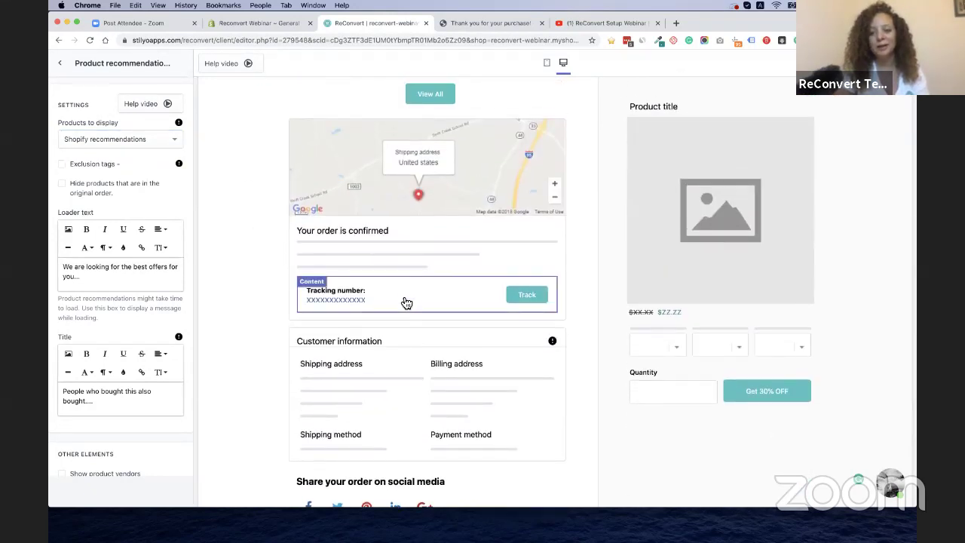
# Look over the Tracking number block's Order tracking settings, then return to General settings
pyautogui.click(406, 303)
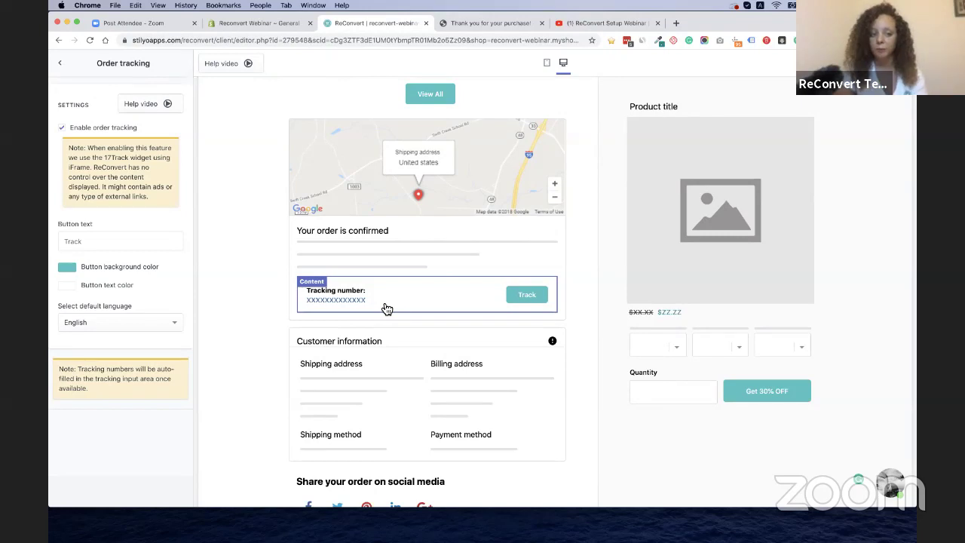
pyautogui.scroll(-3, 319, 256)
pyautogui.scroll(2, 330, 286)
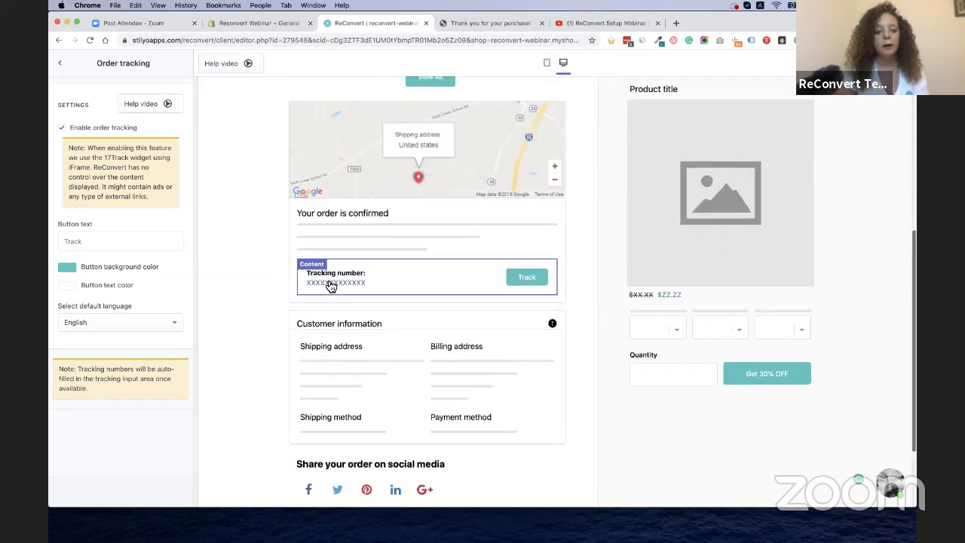
pyautogui.scroll(1, 330, 286)
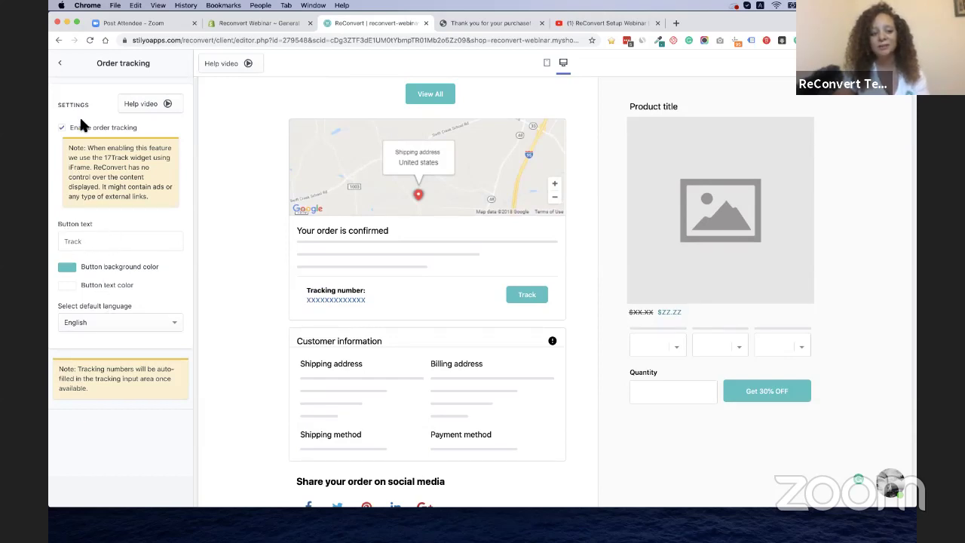
pyautogui.scroll(-1, 217, 221)
pyautogui.scroll(-1, 216, 223)
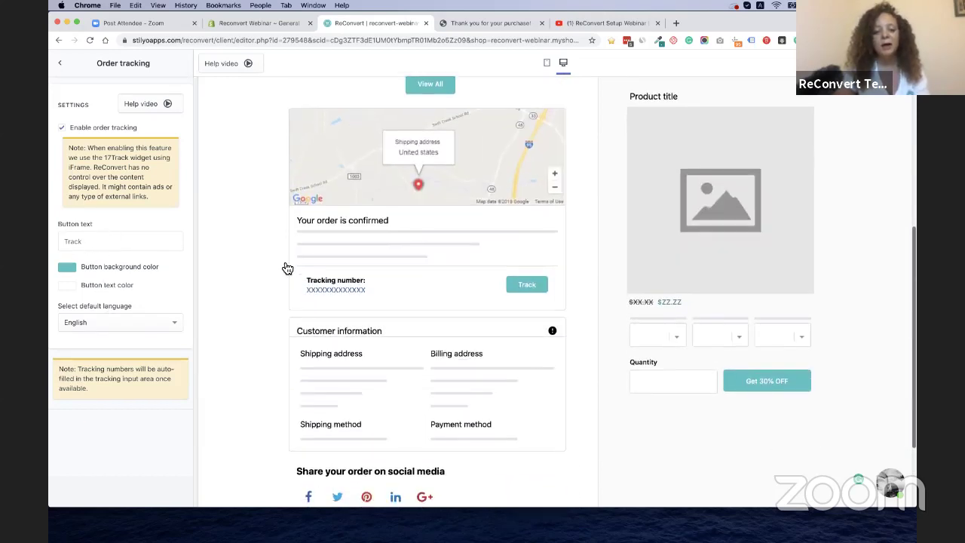
pyautogui.scroll(1, 305, 332)
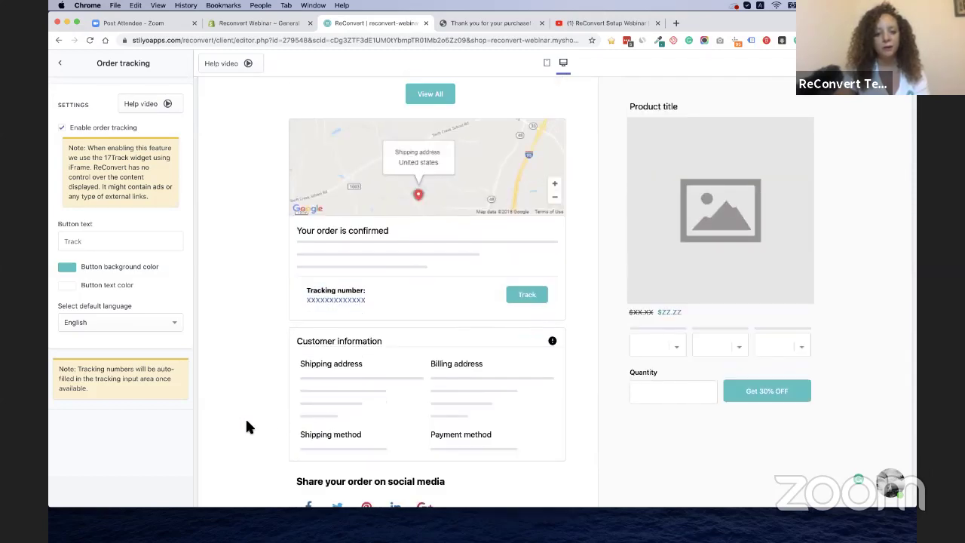
pyautogui.click(59, 63)
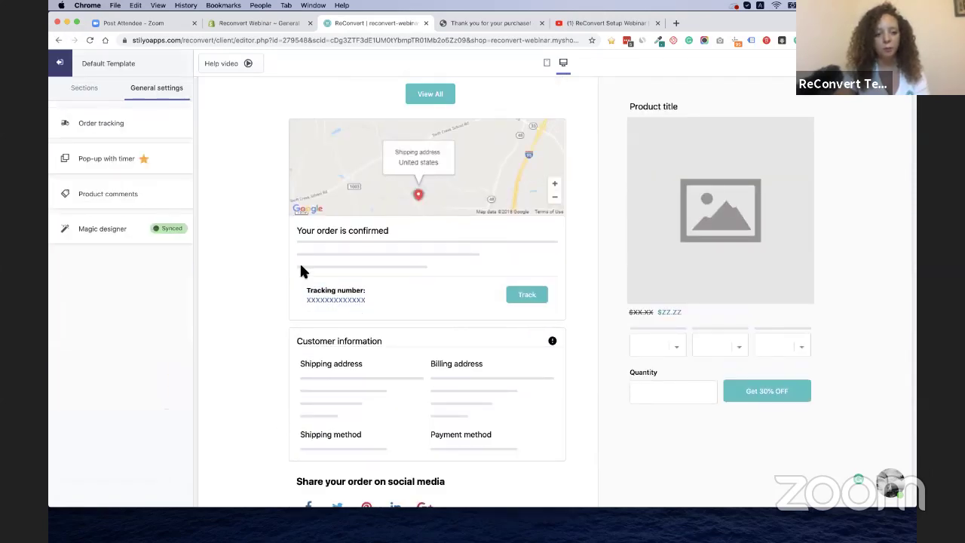
# Drag Social sharing above Customer information in the Left Area, then open its settings
pyautogui.scroll(-4, 300, 263)
pyautogui.scroll(4, 394, 465)
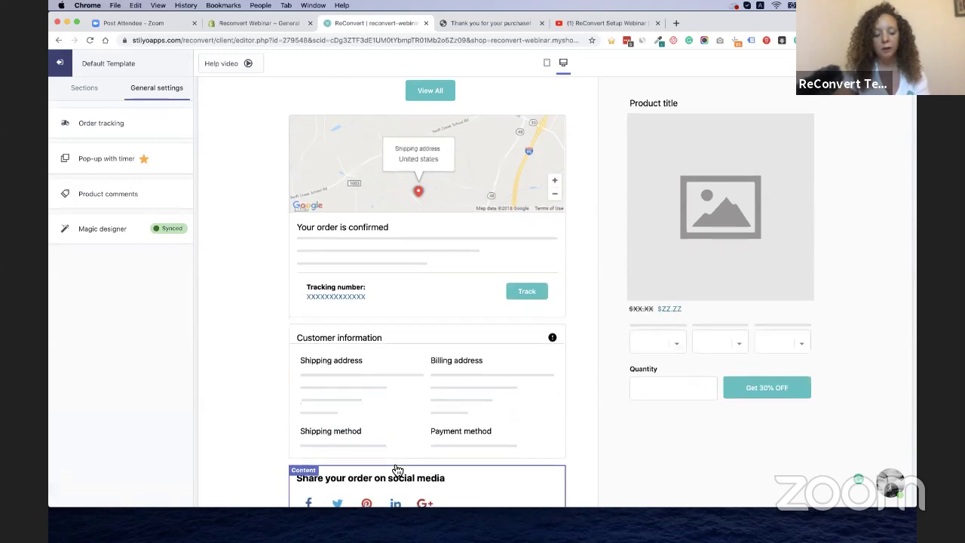
pyautogui.click(435, 495)
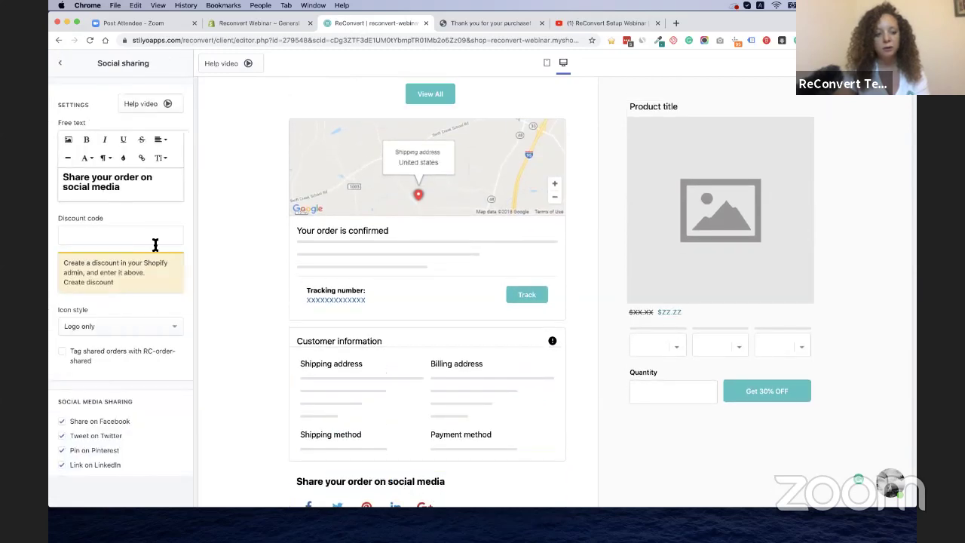
pyautogui.click(62, 64)
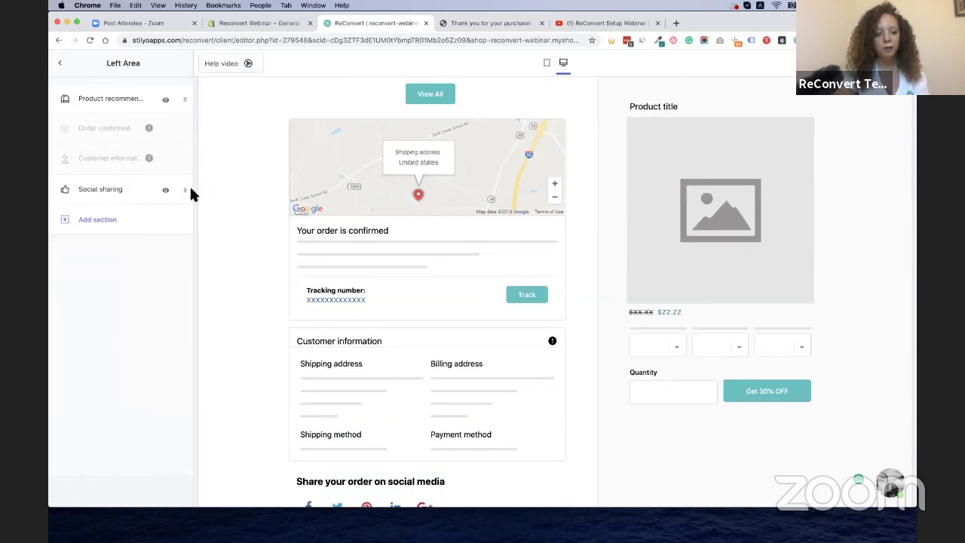
pyautogui.moveTo(190, 194); pyautogui.dragTo(187, 159)
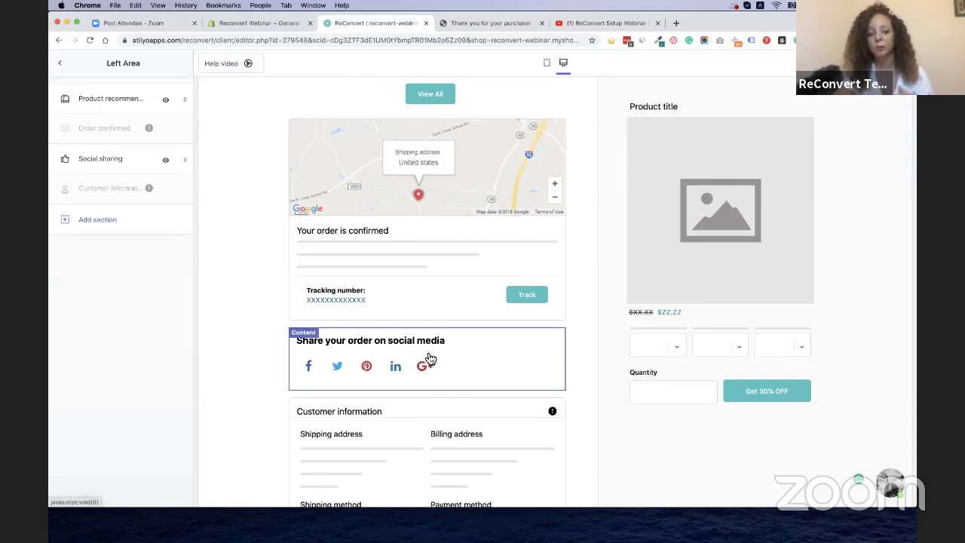
pyautogui.click(426, 361)
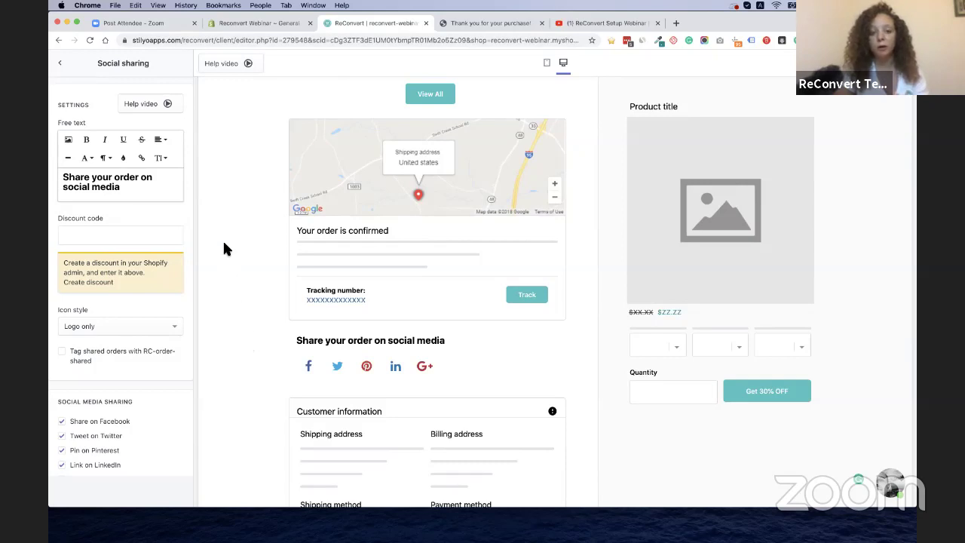
# Extend the share message with 'And give your friends 10% OFF their next order' on a new line
pyautogui.click(115, 239)
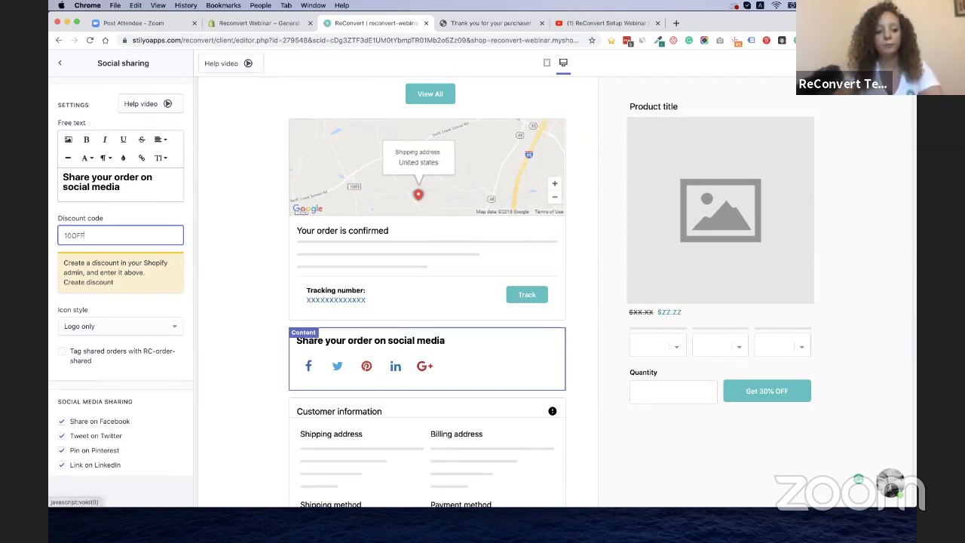
pyautogui.doubleClick(77, 238)
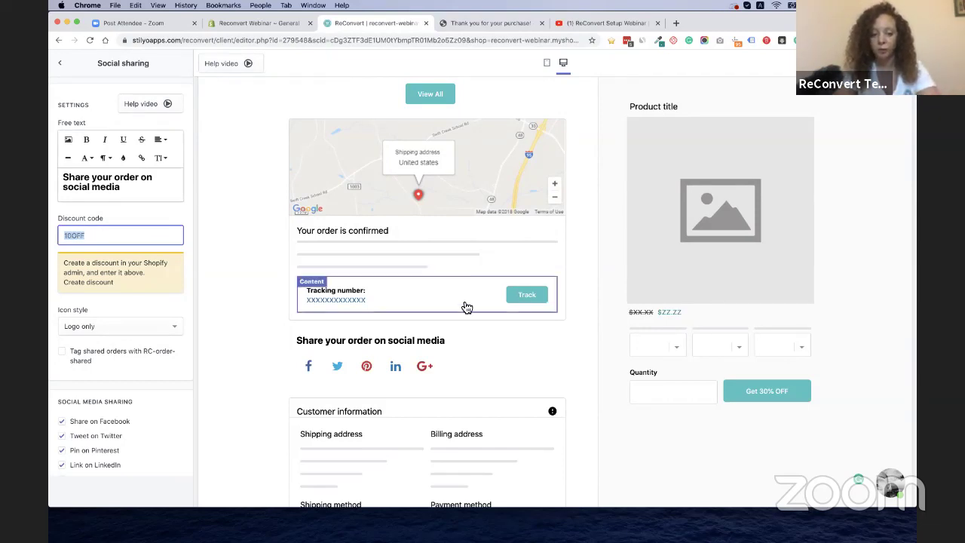
pyautogui.click(141, 195)
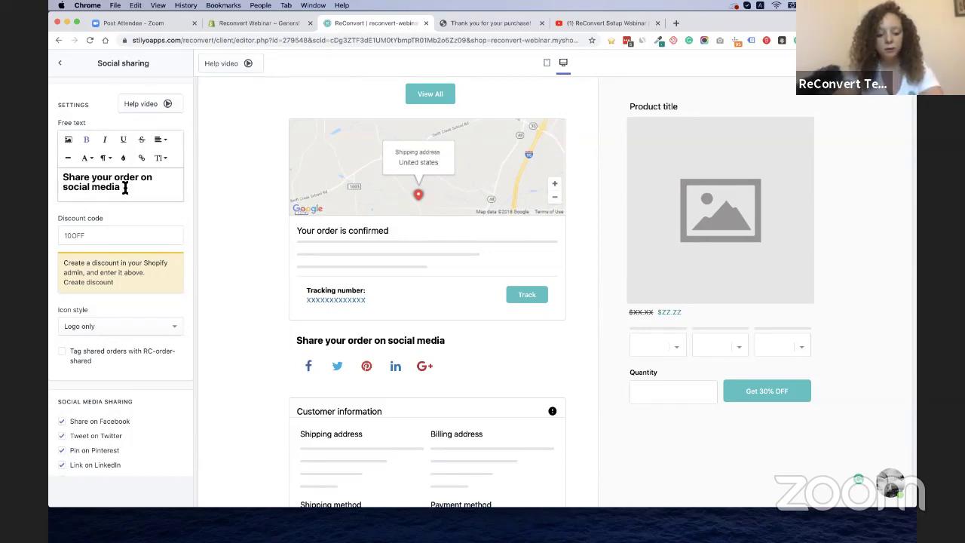
pyautogui.write('and give y')
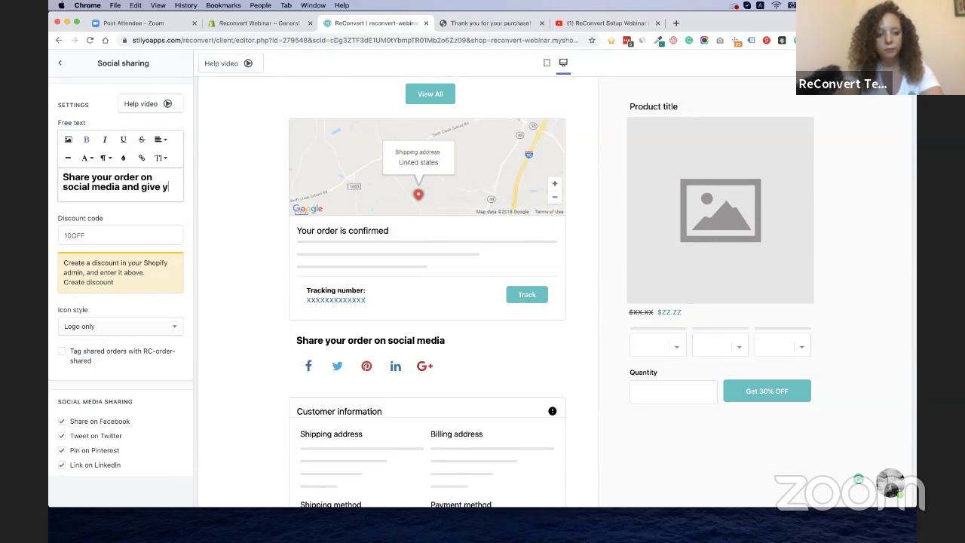
pyautogui.write('our friends ')
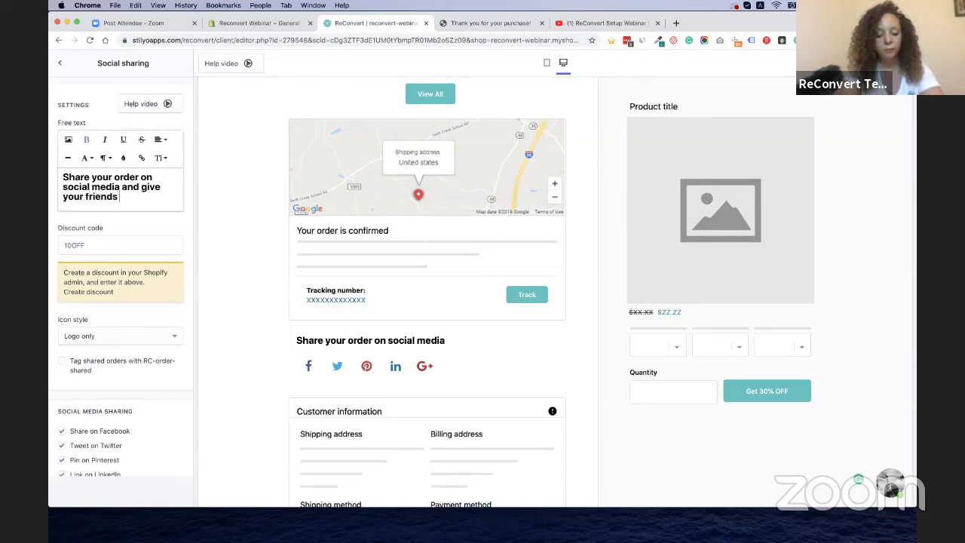
pyautogui.write('10% ')
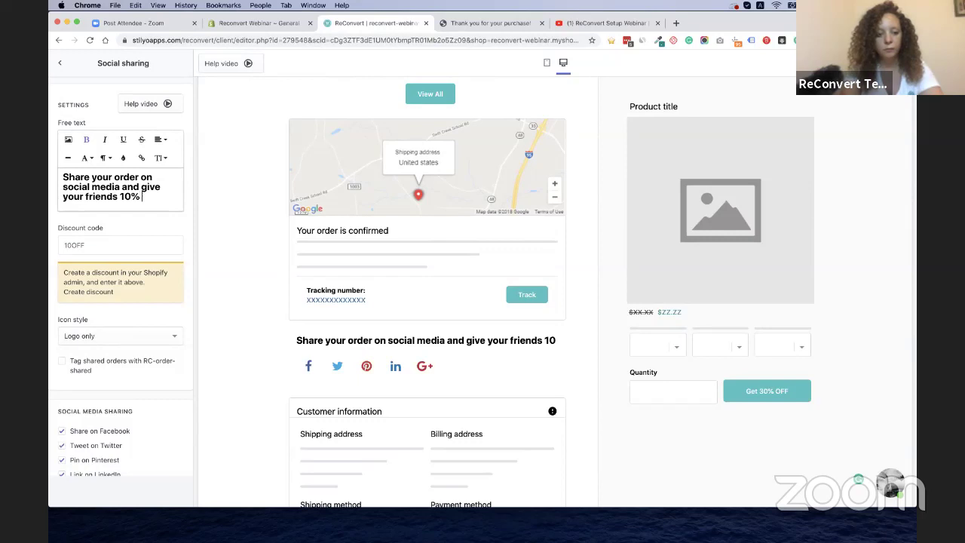
pyautogui.write('OFF thei')
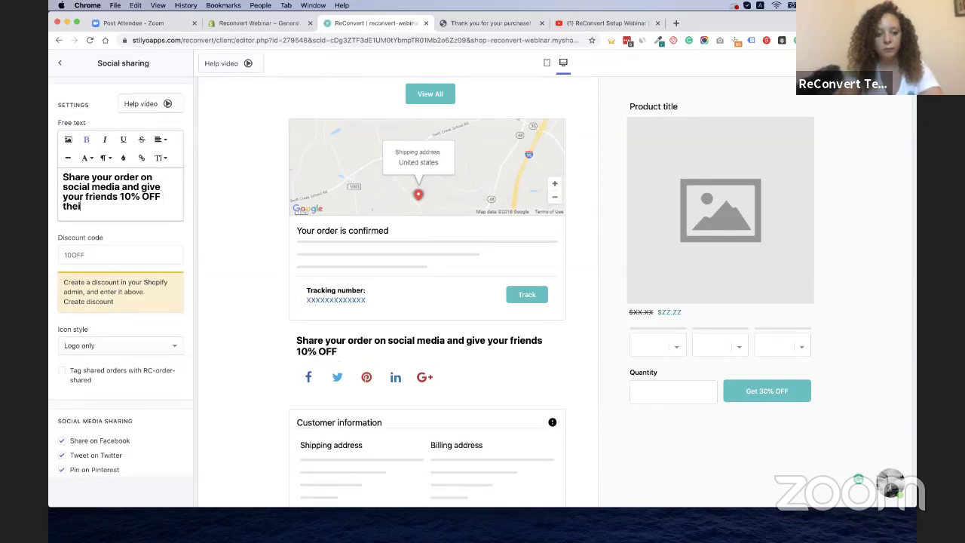
pyautogui.write('r next order')
pyautogui.click(123, 187)
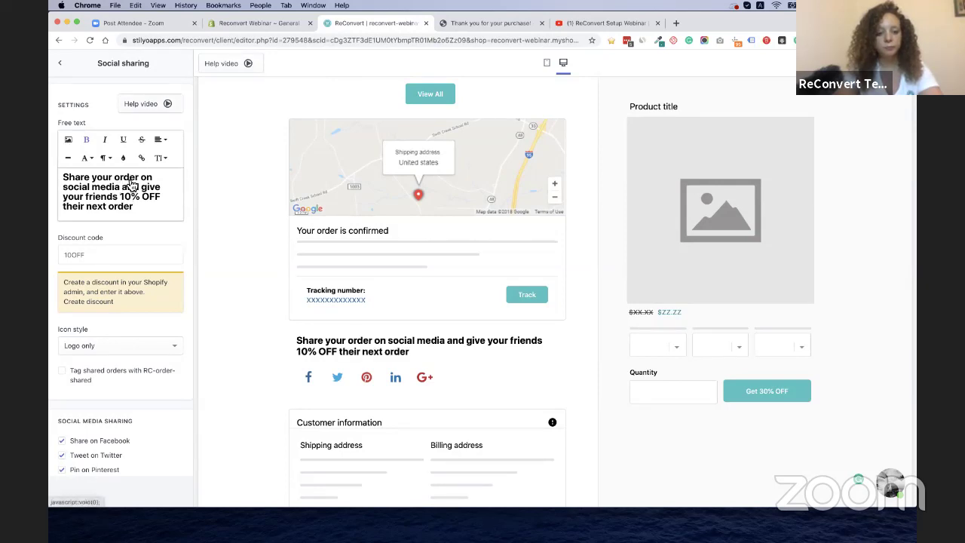
pyautogui.press('Return')
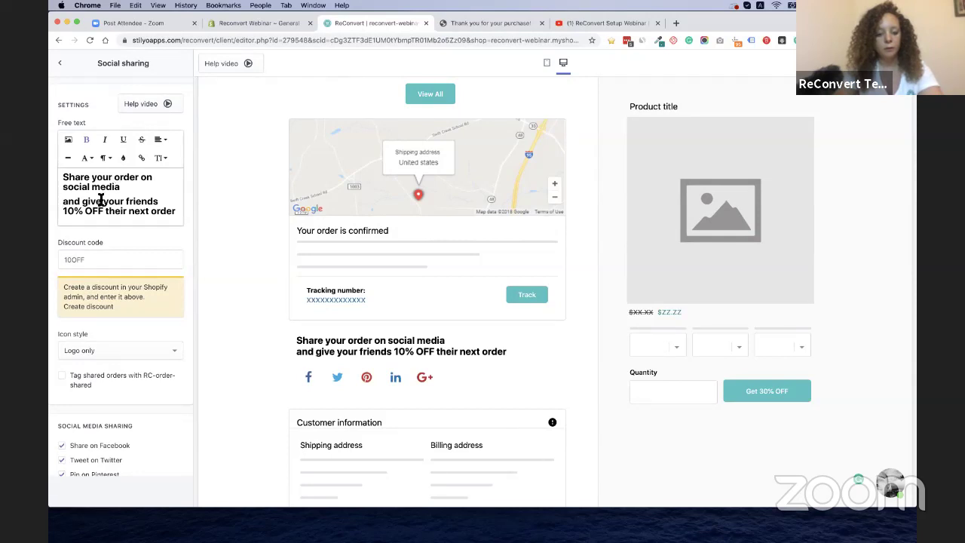
pyautogui.press('Delete')
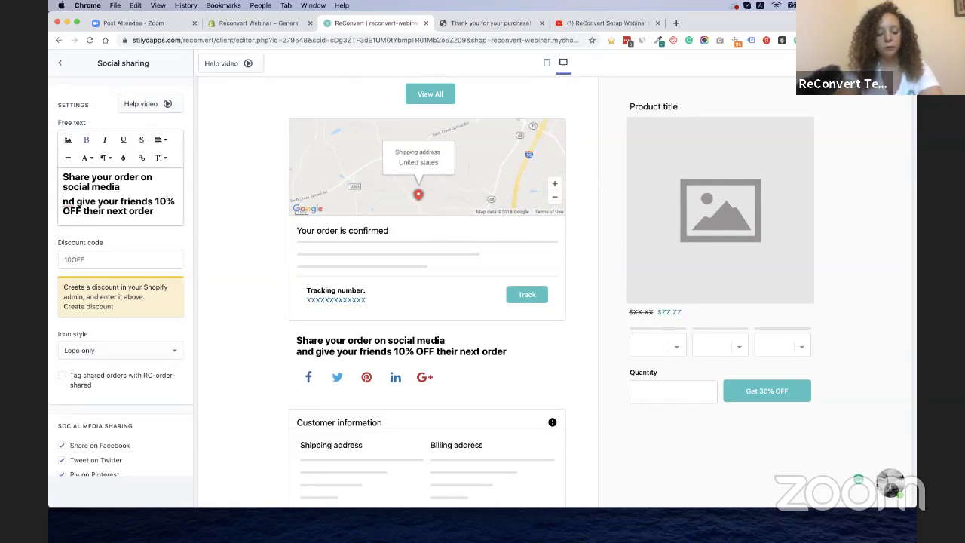
pyautogui.write('A')
# Try centering the share message, then restore left alignment
pyautogui.press('super+a')
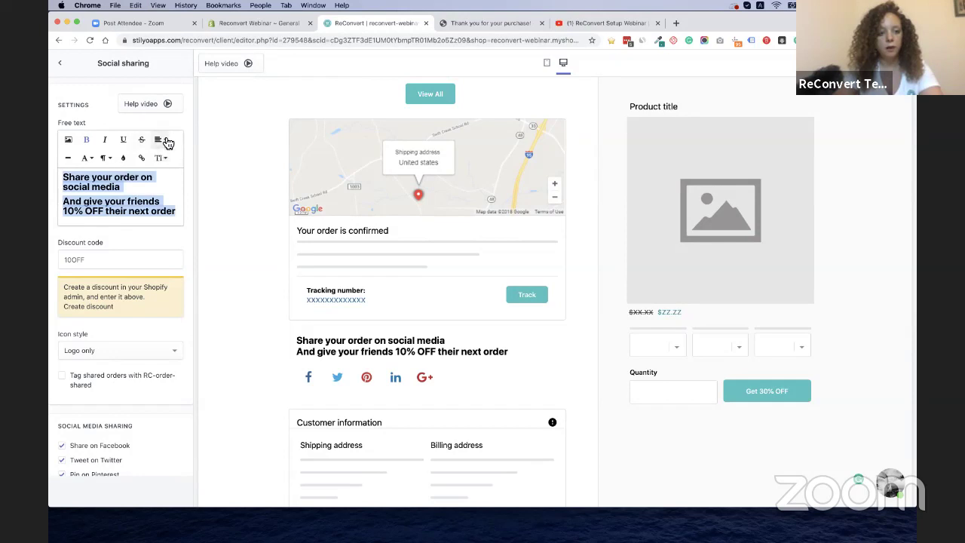
pyautogui.click(163, 140)
pyautogui.click(171, 165)
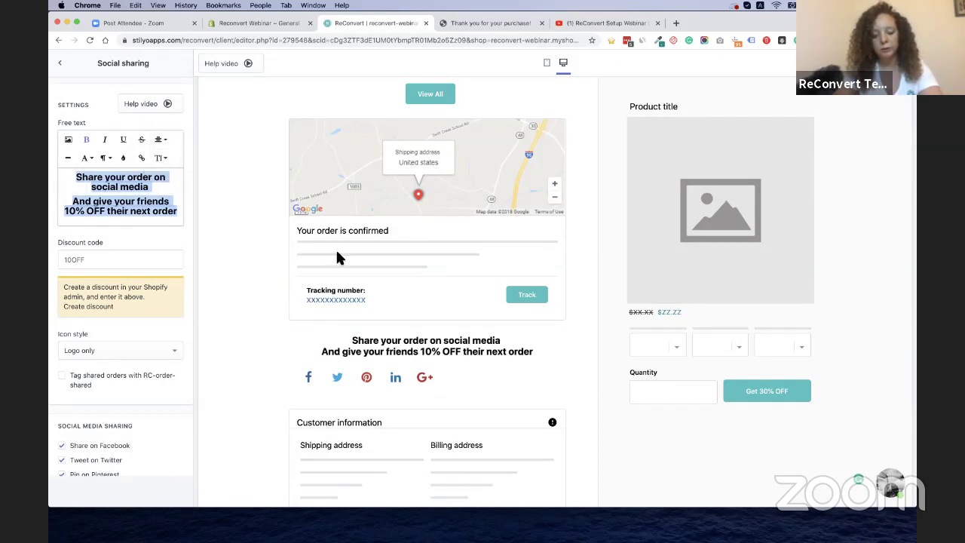
pyautogui.click(164, 140)
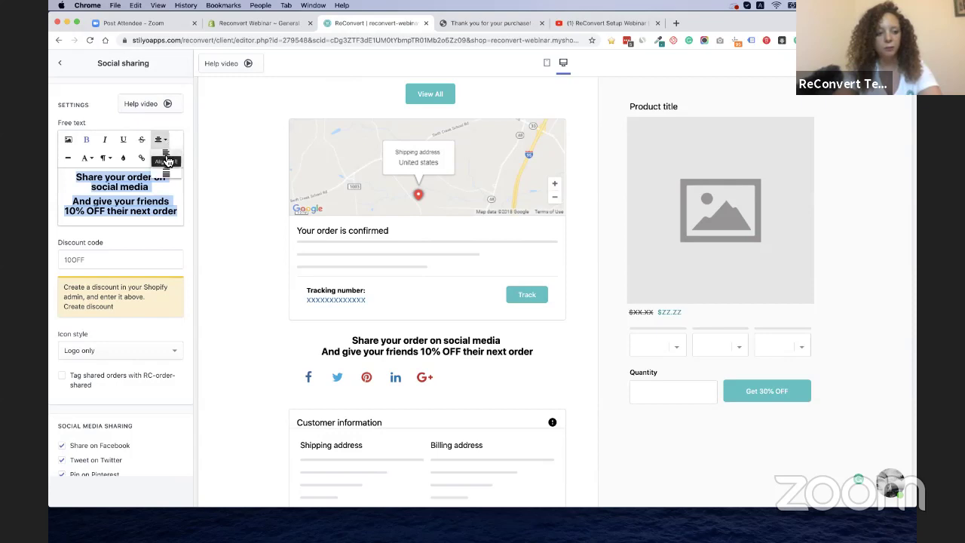
pyautogui.click(166, 153)
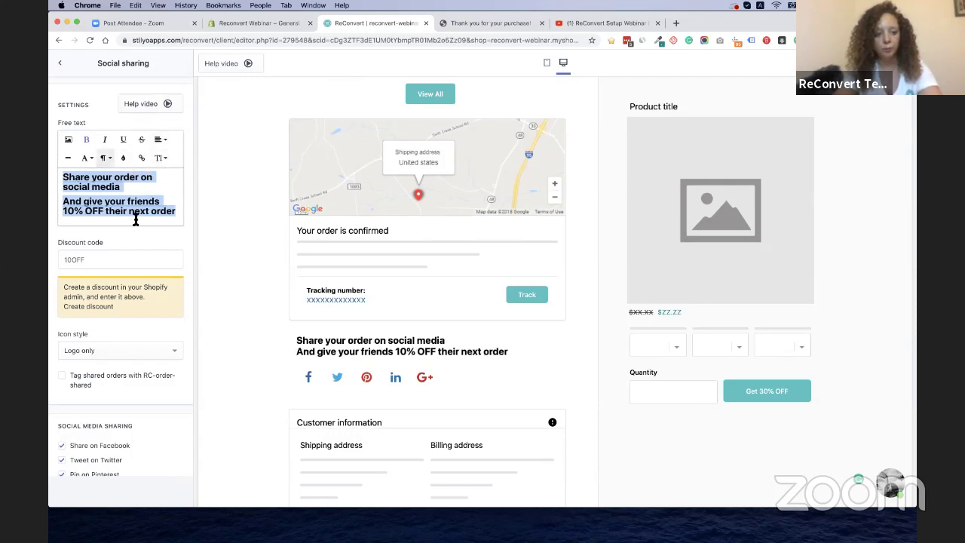
pyautogui.click(170, 214)
# Restore the 'Share your order on social media' line and give it a smaller font size
pyautogui.moveTo(129, 188); pyautogui.dragTo(56, 181)
pyautogui.click(95, 160)
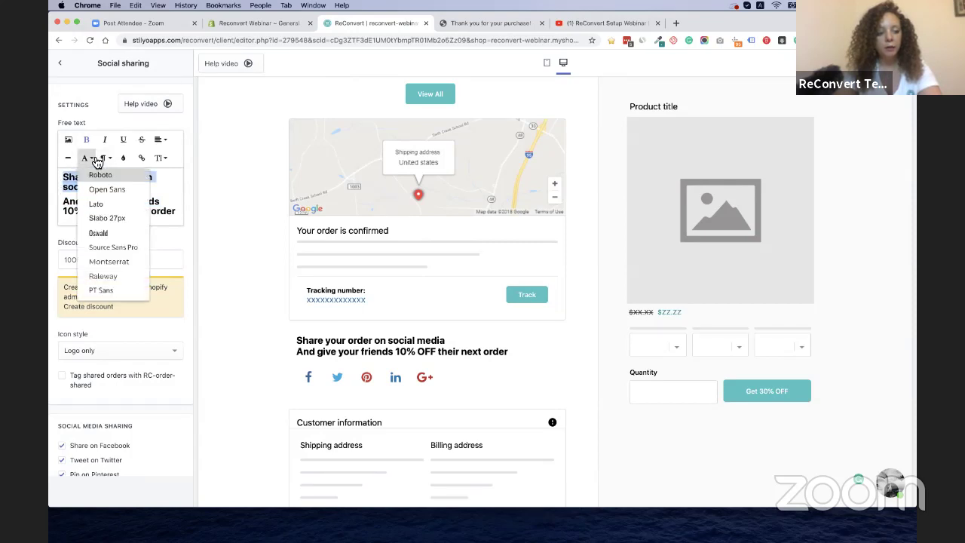
pyautogui.click(123, 158)
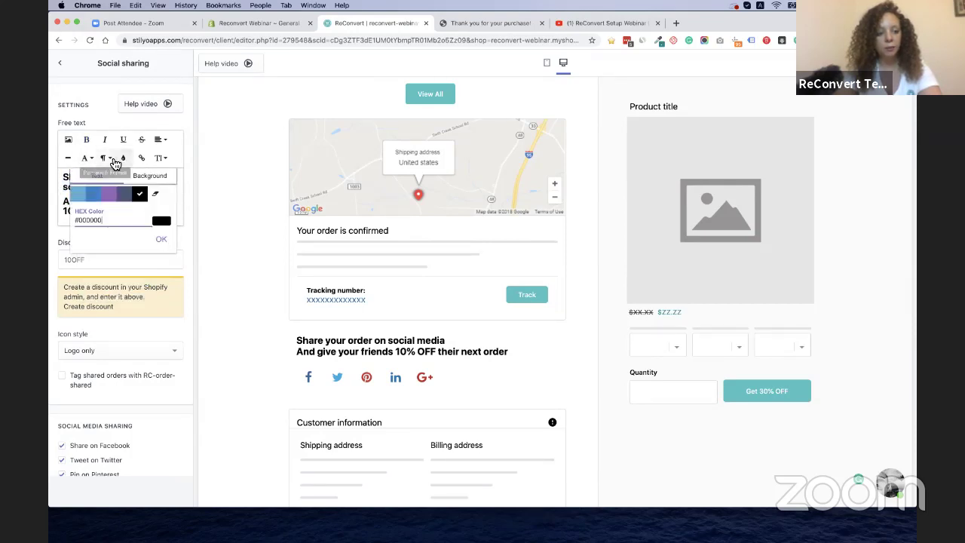
pyautogui.click(113, 160)
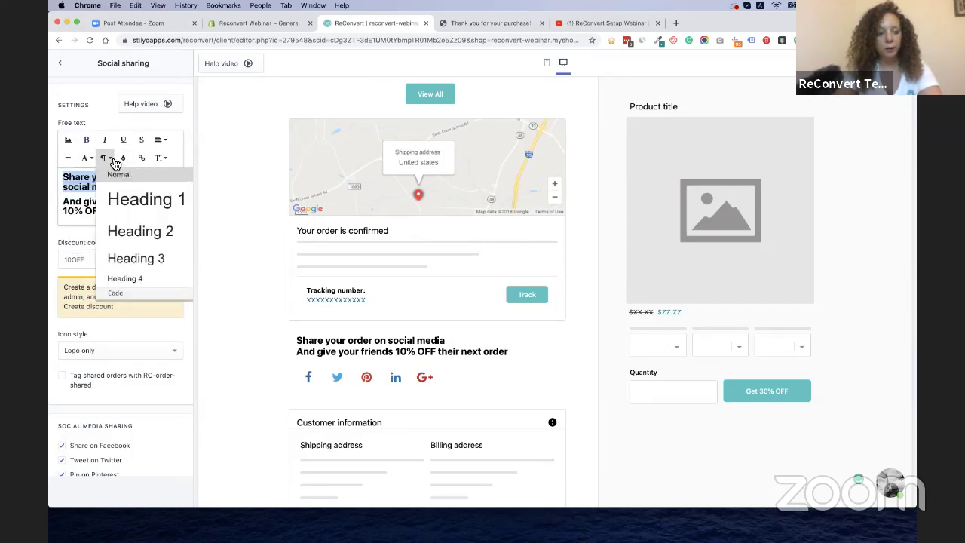
pyautogui.click(139, 260)
pyautogui.press('BackSpace')
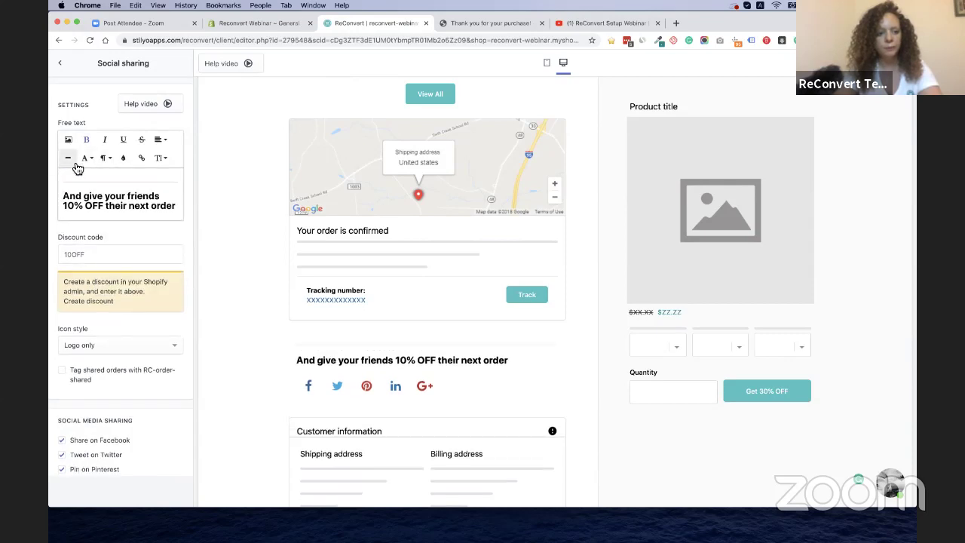
pyautogui.press('super+z')
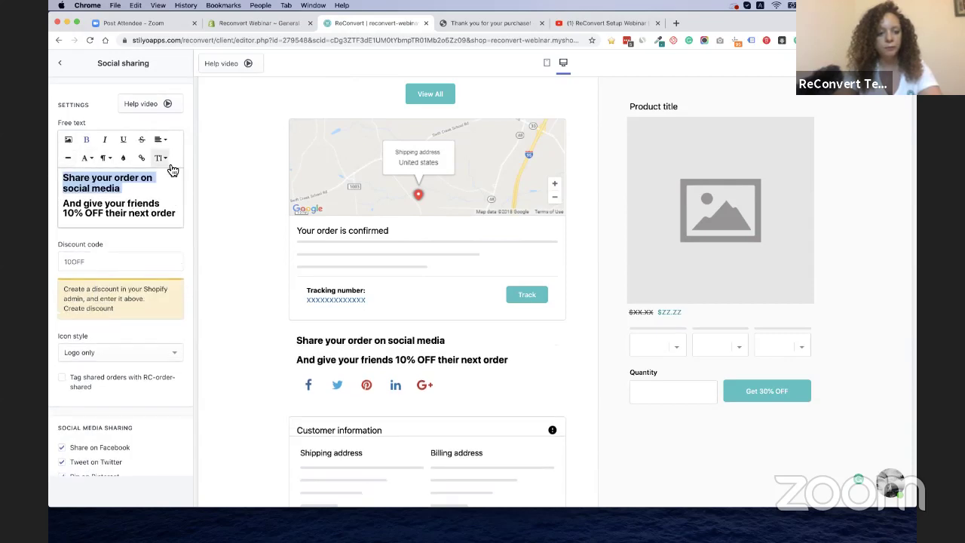
pyautogui.click(161, 157)
pyautogui.click(164, 210)
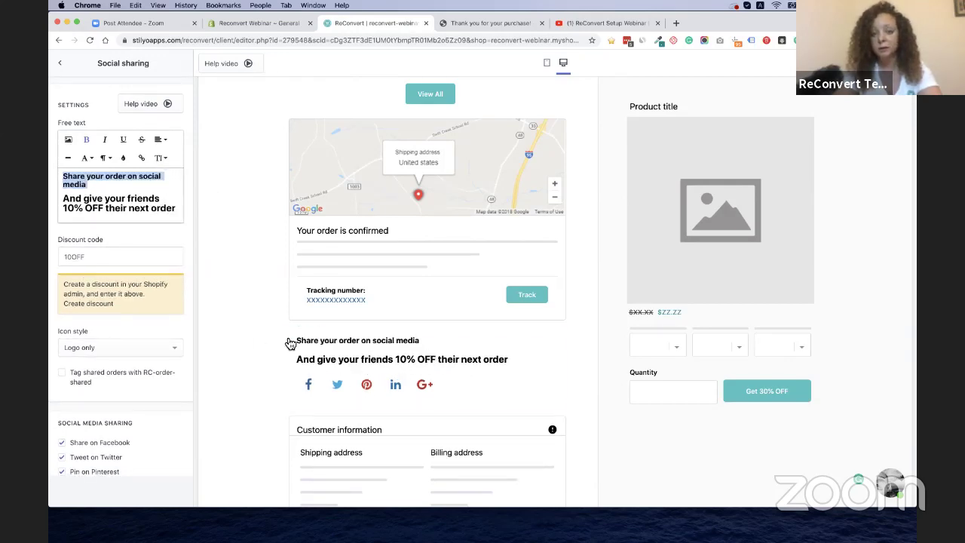
# Try the Circle and Square social icon styles, then settle on Logo only
pyautogui.scroll(-2, 255, 279)
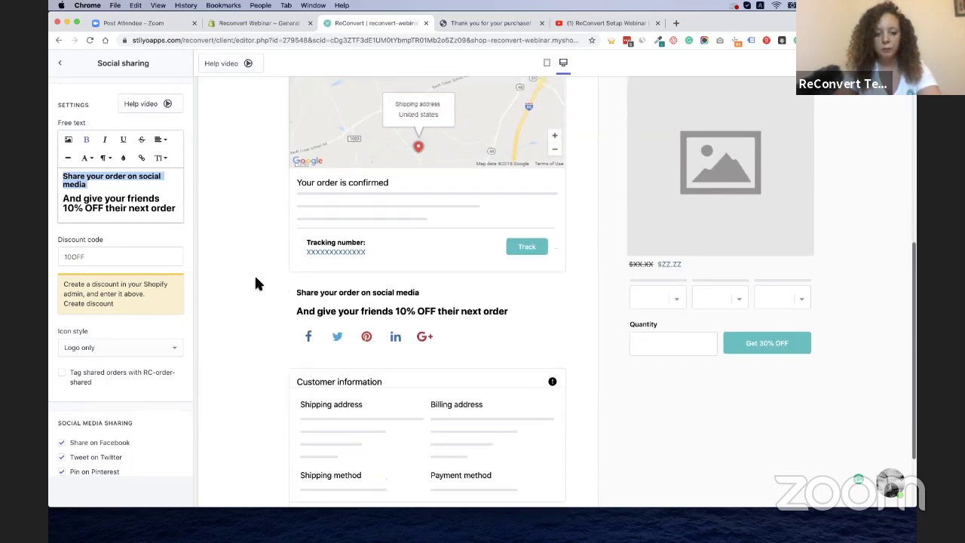
pyautogui.scroll(2, 255, 280)
pyautogui.scroll(-4, 155, 367)
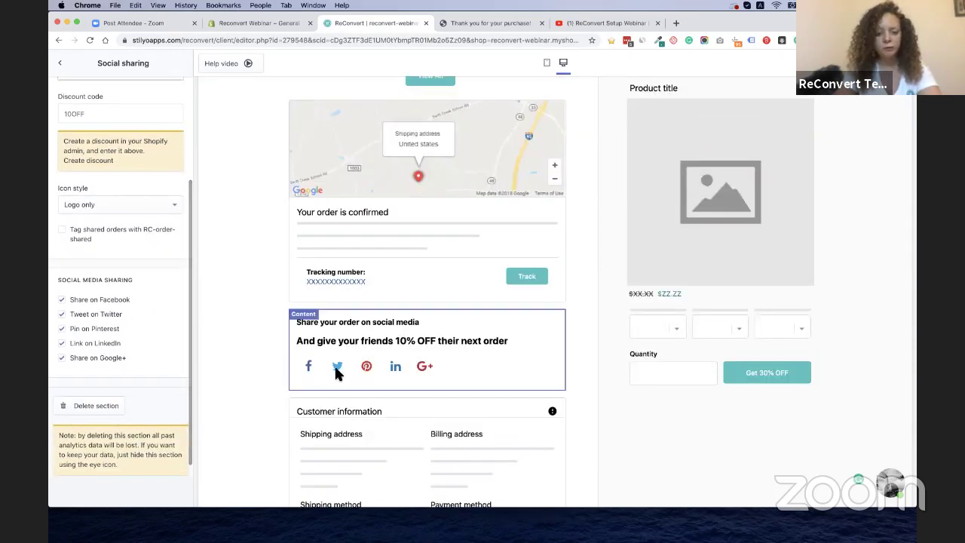
pyautogui.click(98, 205)
pyautogui.click(94, 247)
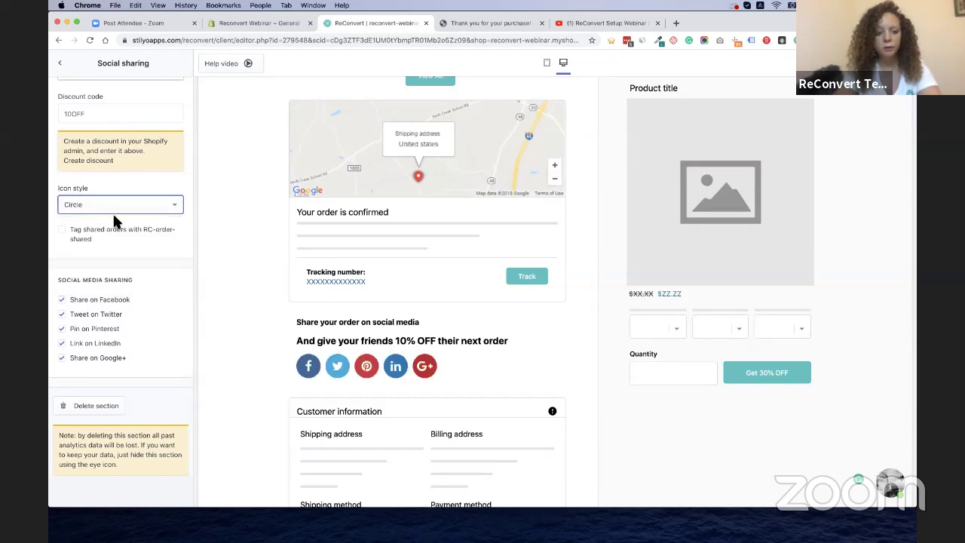
pyautogui.click(125, 218)
pyautogui.click(86, 261)
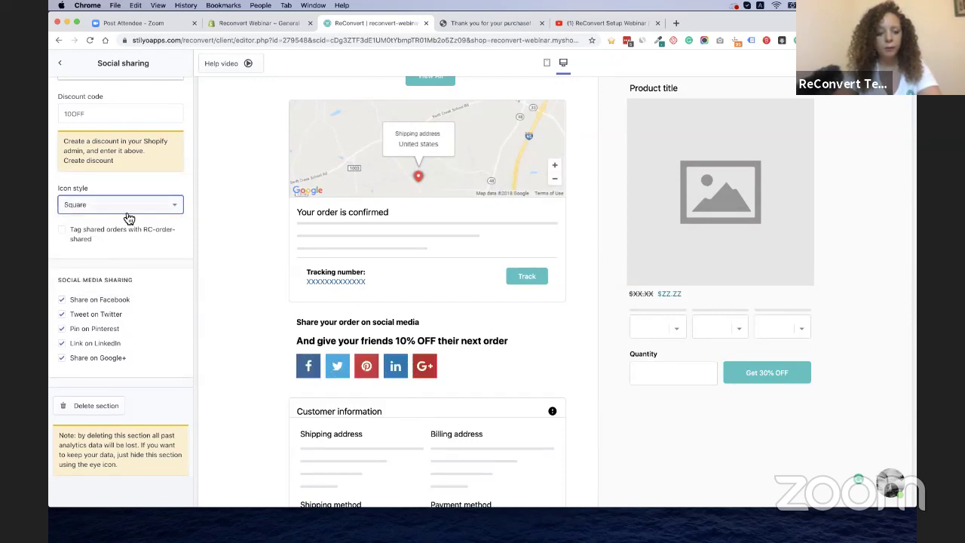
pyautogui.click(126, 219)
pyautogui.click(101, 229)
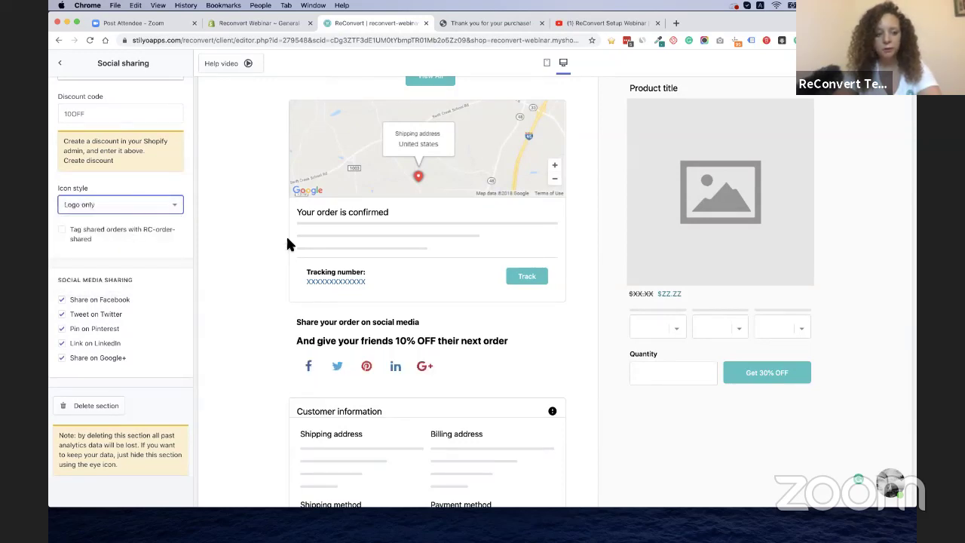
# Back out through the Left Area list to the Default Template's areas
pyautogui.scroll(5, 303, 214)
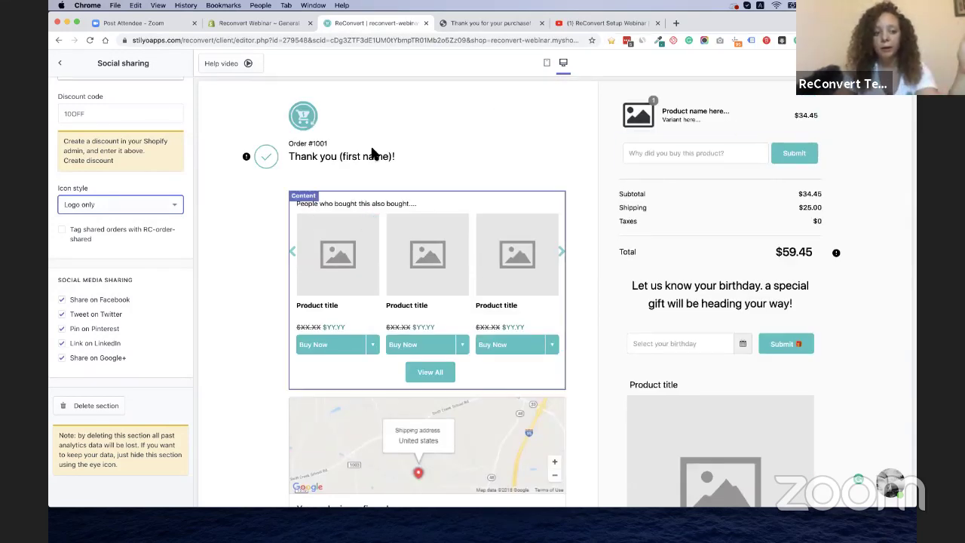
pyautogui.click(61, 65)
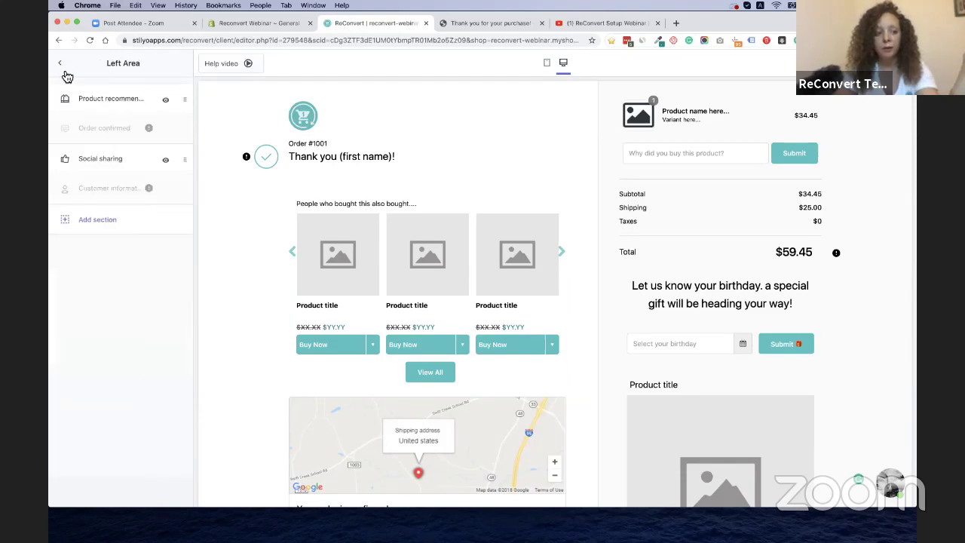
pyautogui.click(61, 64)
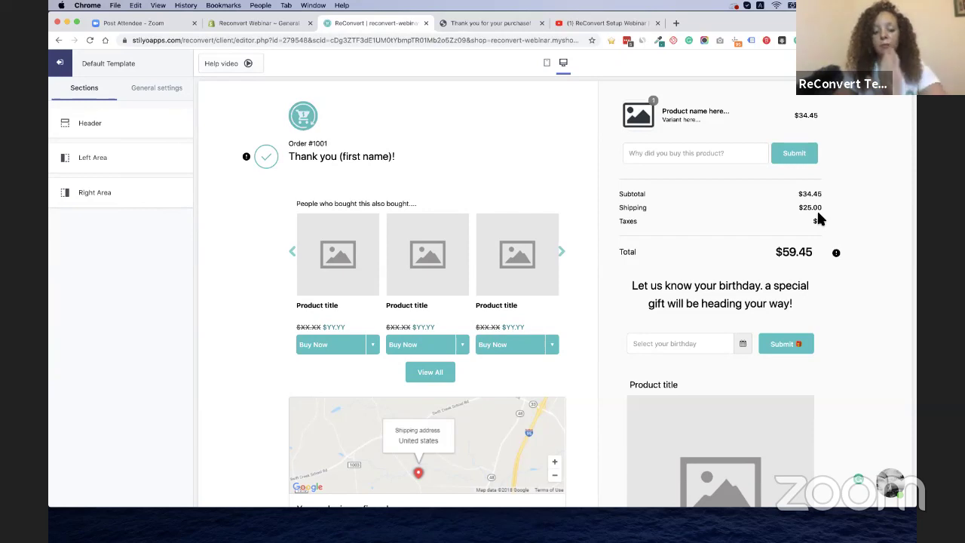
# Open the Pop-up with timer settings and preview, then close, the One-Time Offer pop-up
pyautogui.click(154, 88)
pyautogui.click(113, 161)
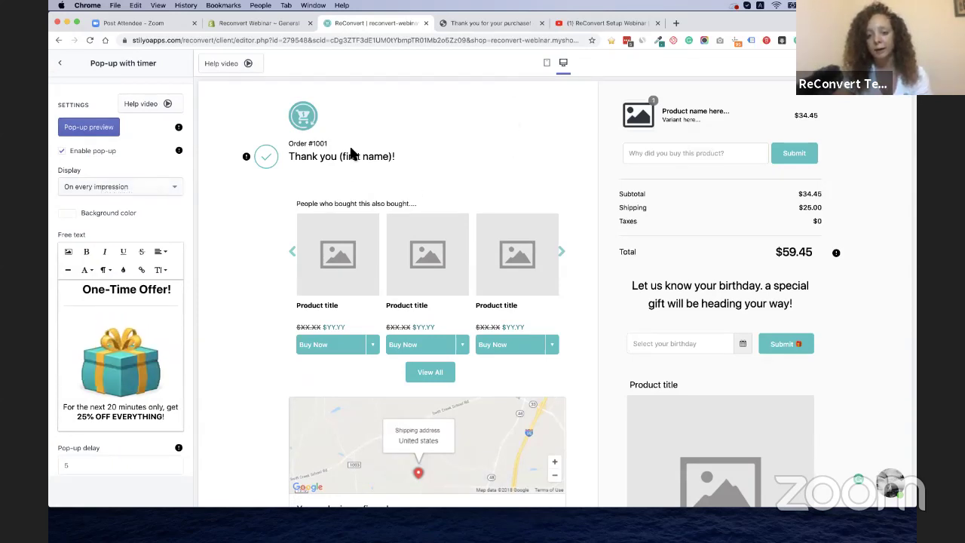
pyautogui.click(93, 130)
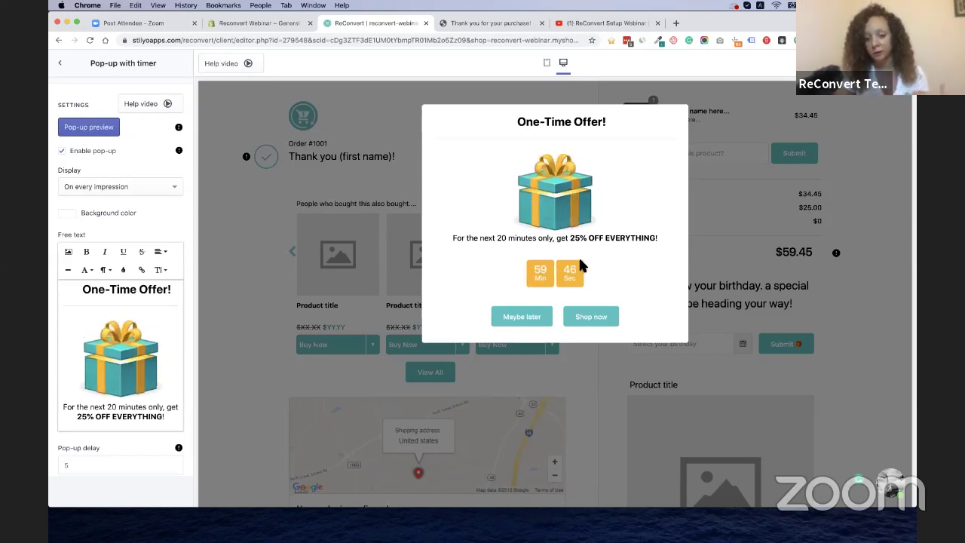
pyautogui.click(523, 317)
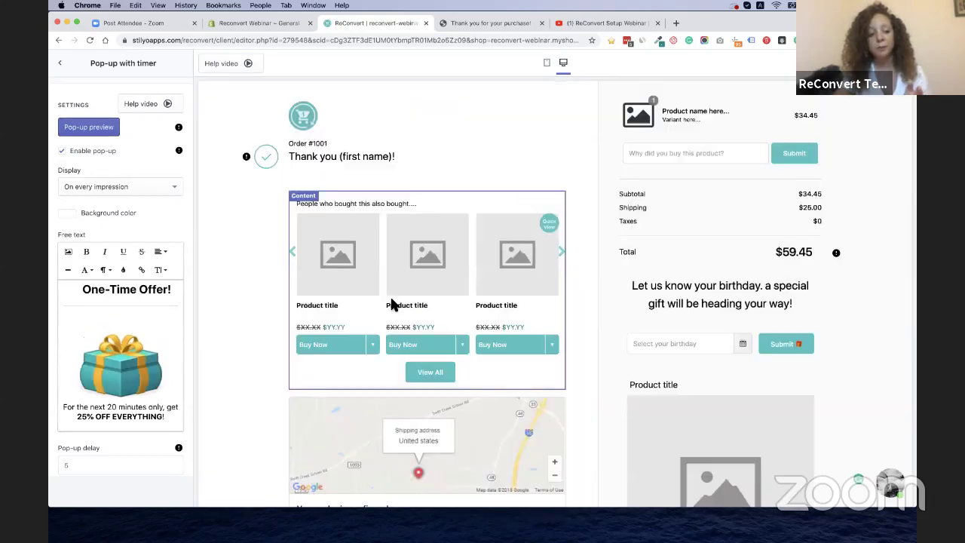
# Preview the 25% OFF discount bottom bar and look over the pop-up settings
pyautogui.scroll(-10, 117, 373)
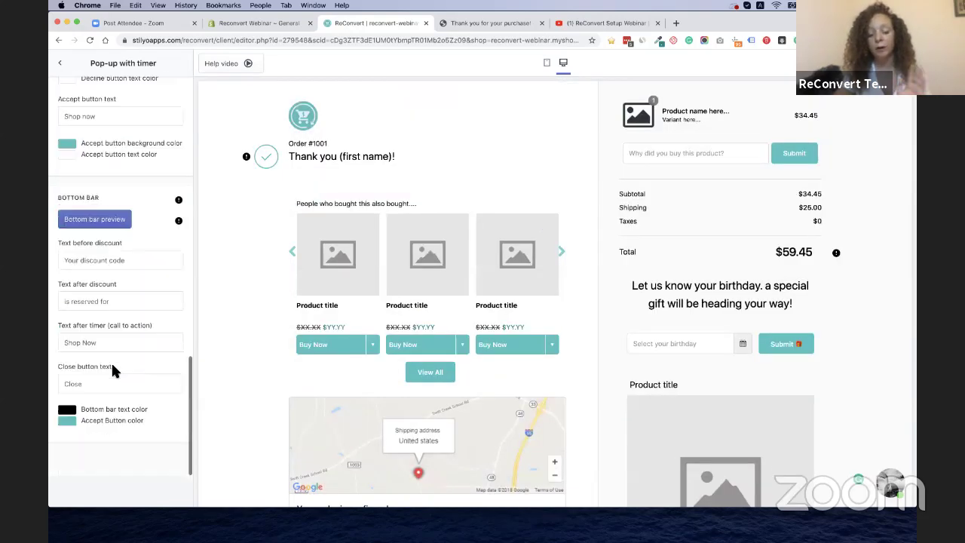
pyautogui.click(109, 218)
pyautogui.scroll(3, 388, 428)
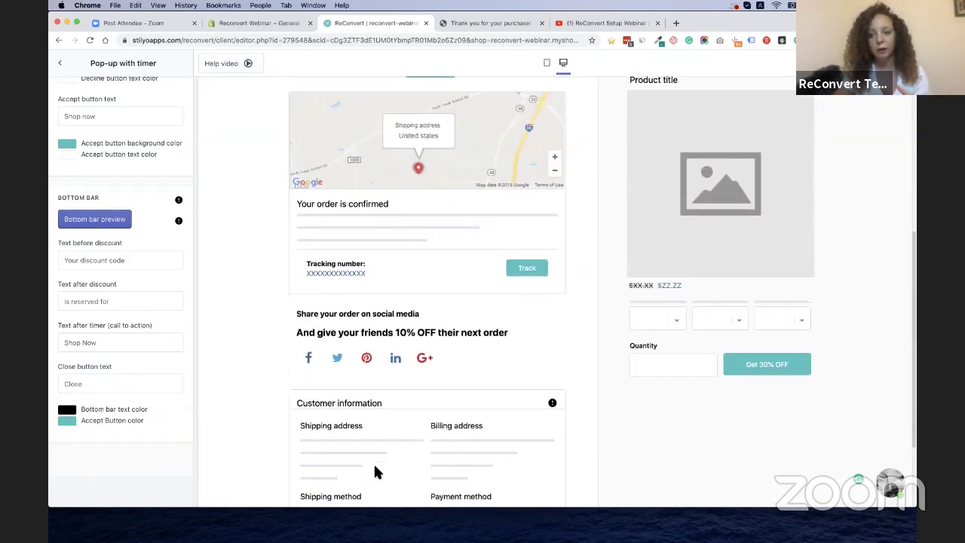
pyautogui.scroll(-3, 375, 471)
pyautogui.scroll(2, 376, 471)
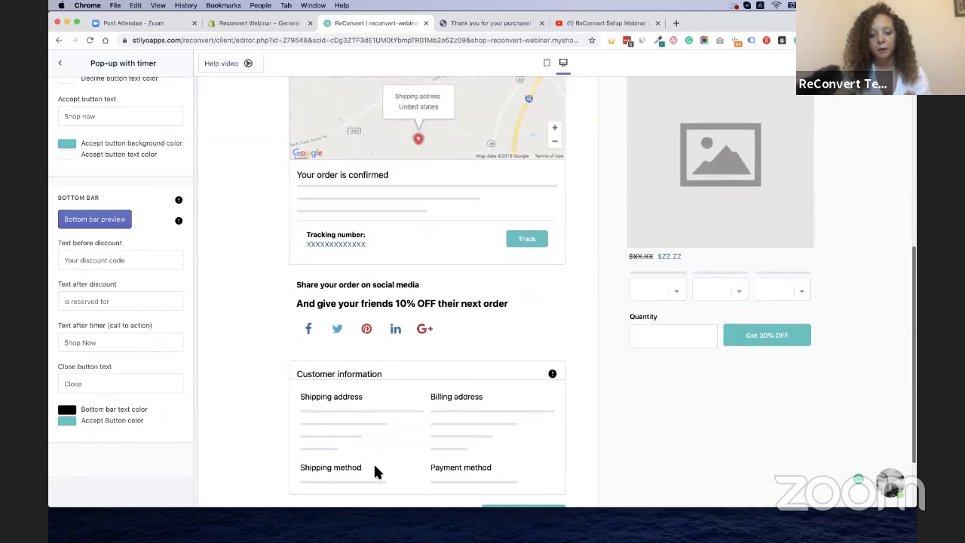
pyautogui.scroll(-1, 375, 471)
pyautogui.scroll(2, 376, 471)
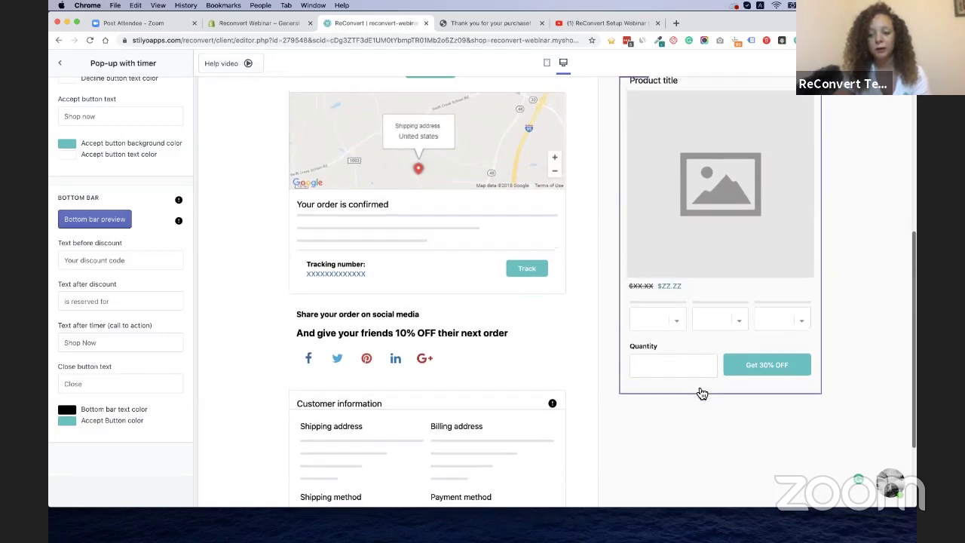
pyautogui.scroll(5, 701, 393)
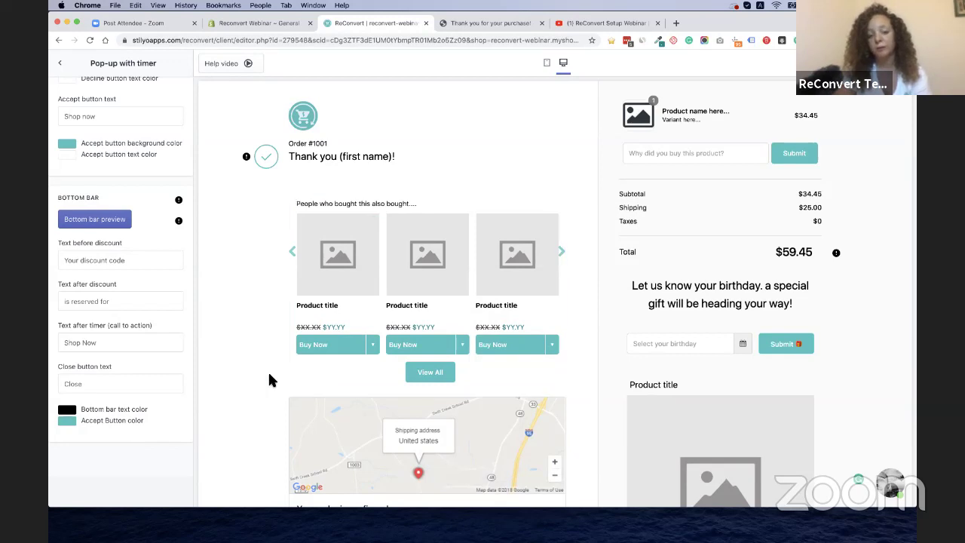
pyautogui.scroll(15, 123, 248)
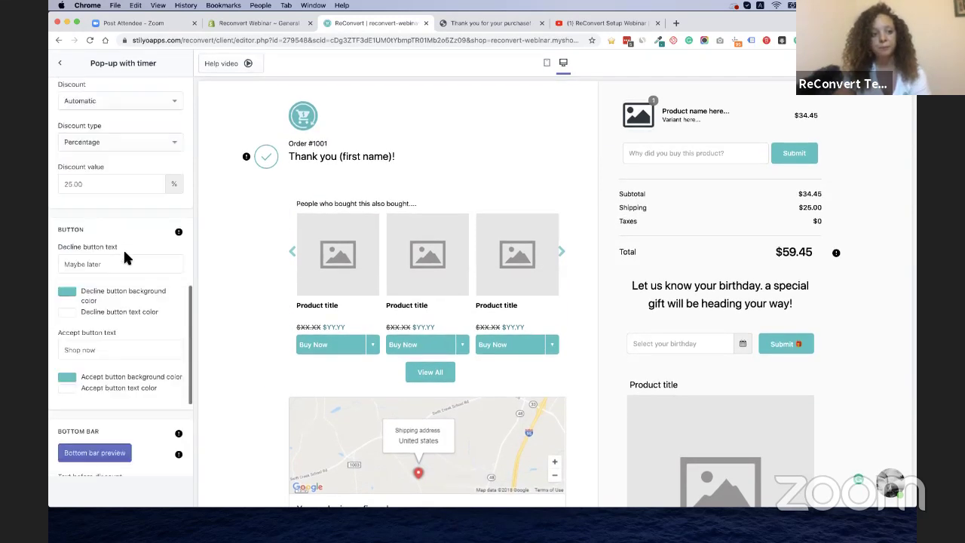
# Return to the template overview and show the Left Area's section list
pyautogui.click(61, 64)
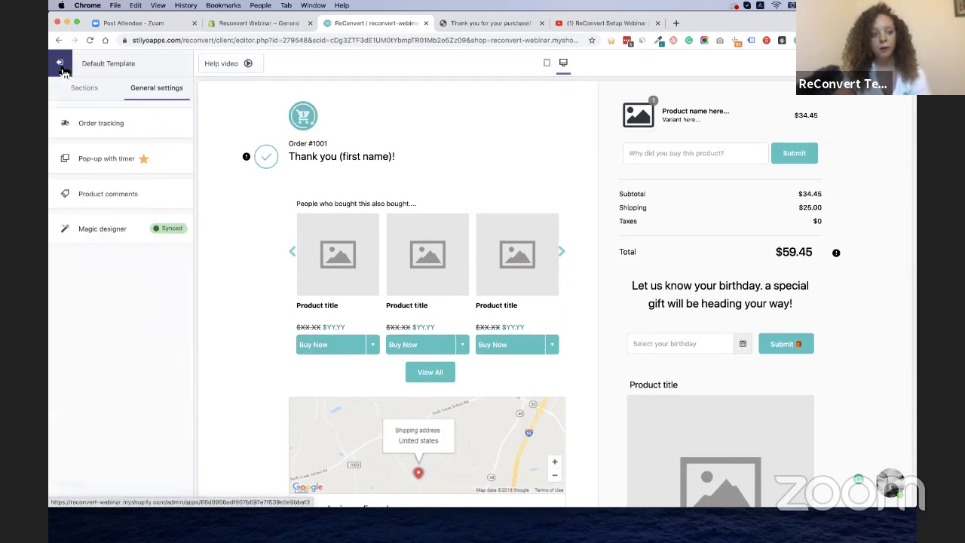
pyautogui.click(101, 92)
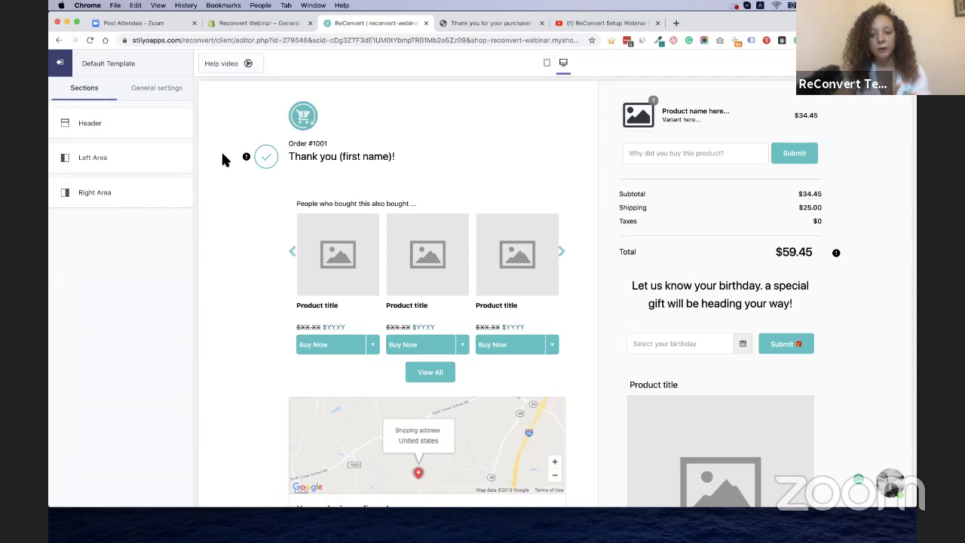
pyautogui.click(117, 167)
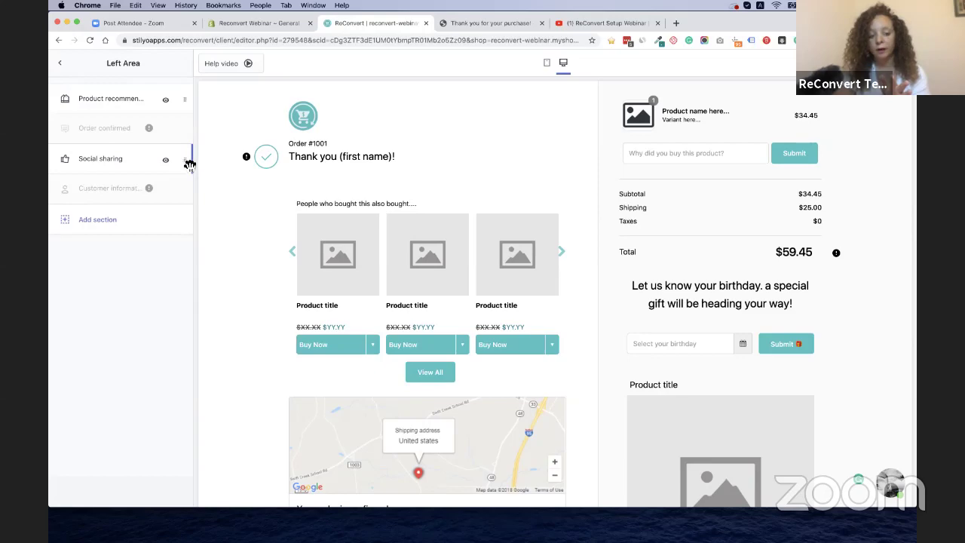
# Try reordering Social sharing, toggle its visibility, and view its settings before returning
pyautogui.moveTo(189, 165)
pyautogui.mouseDown()
pyautogui.moveTo(189, 193)
pyautogui.moveTo(185, 128)
pyautogui.moveTo(188, 166)
pyautogui.mouseUp()
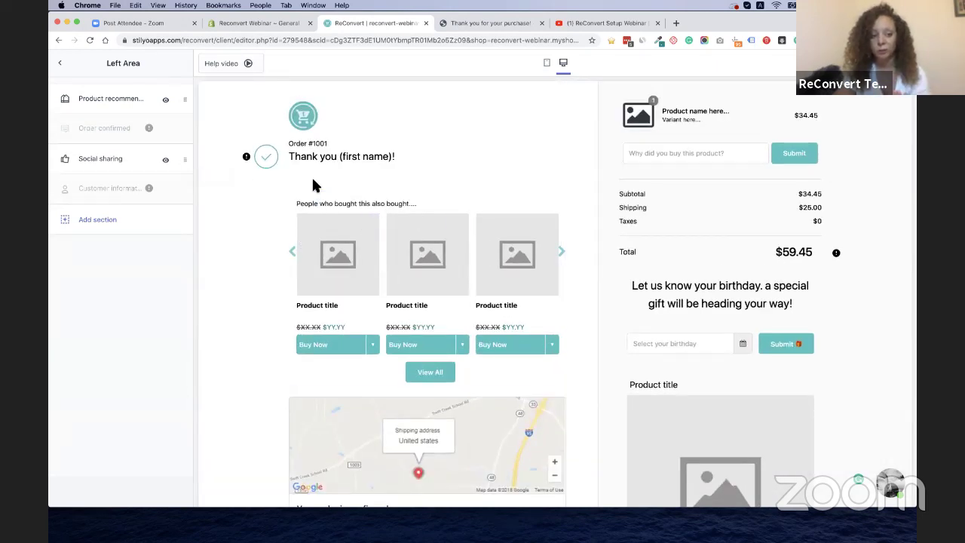
pyautogui.click(166, 162)
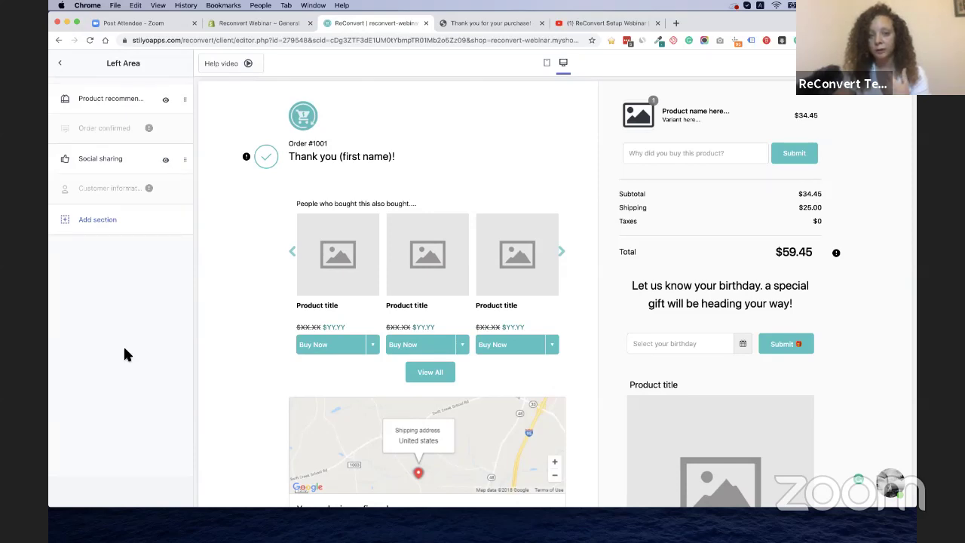
pyautogui.click(96, 154)
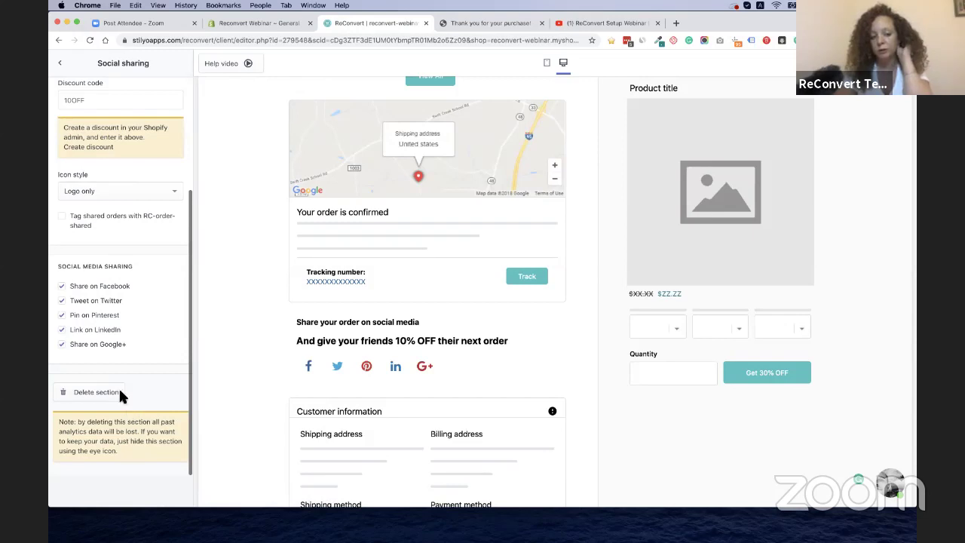
pyautogui.click(61, 65)
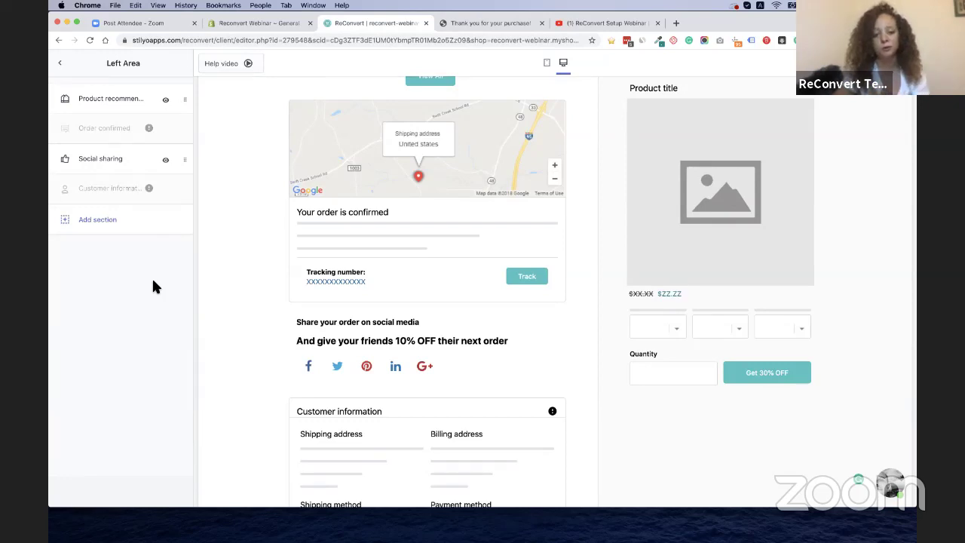
pyautogui.scroll(5, 329, 298)
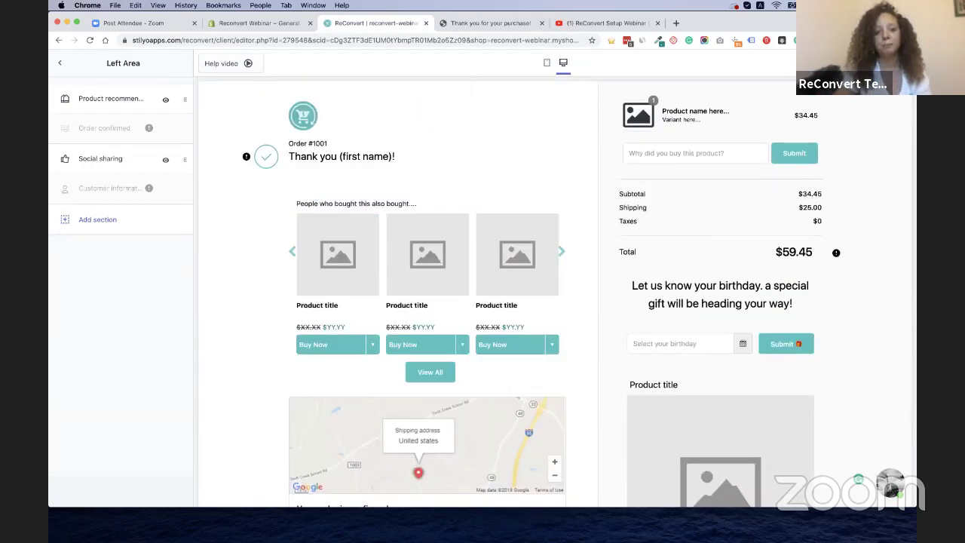
# Look over the Social sharing and Product recommendations settings, then return to the areas list
pyautogui.click(112, 158)
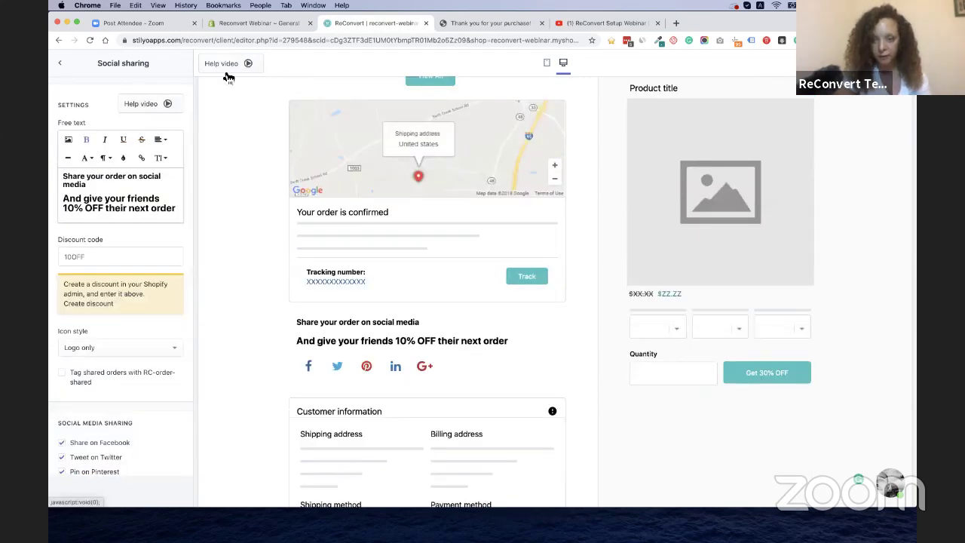
pyautogui.click(60, 62)
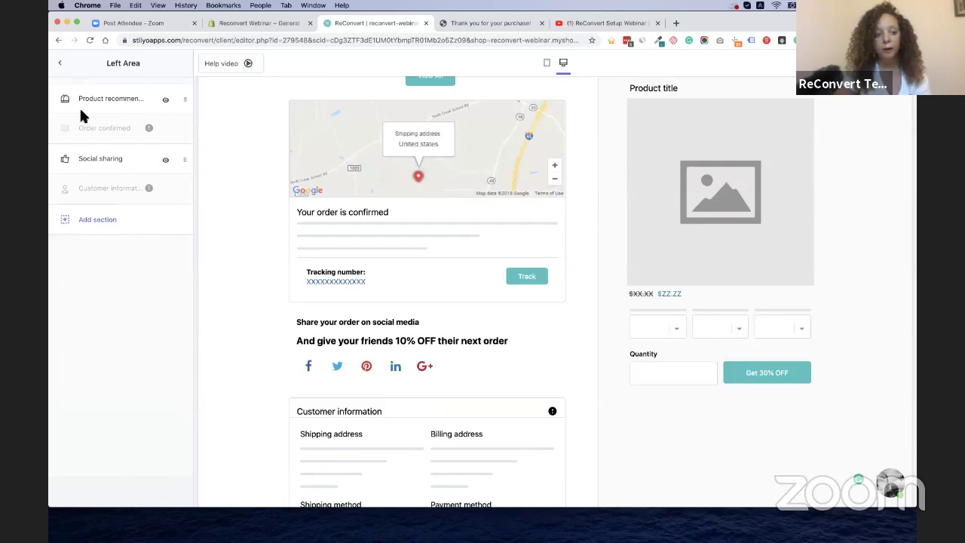
pyautogui.click(111, 99)
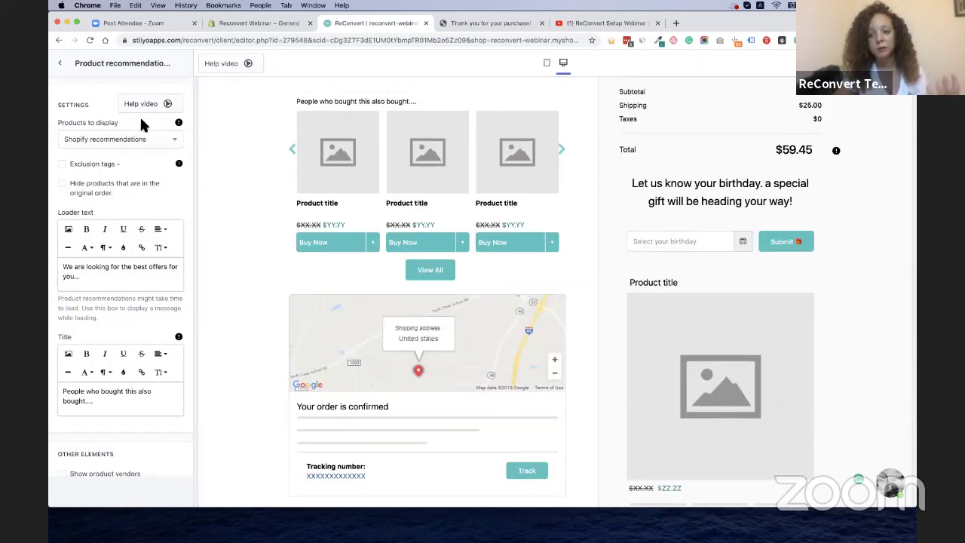
pyautogui.click(60, 64)
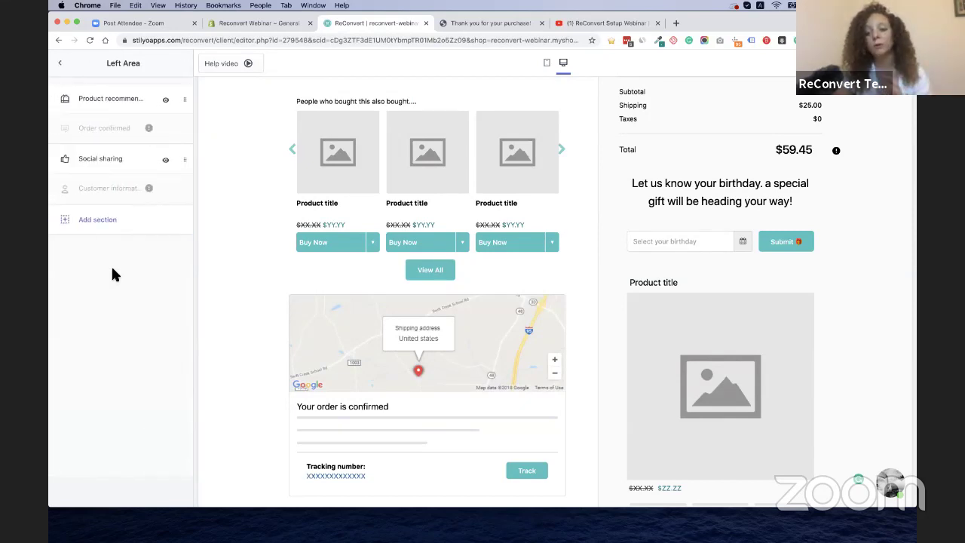
pyautogui.click(61, 68)
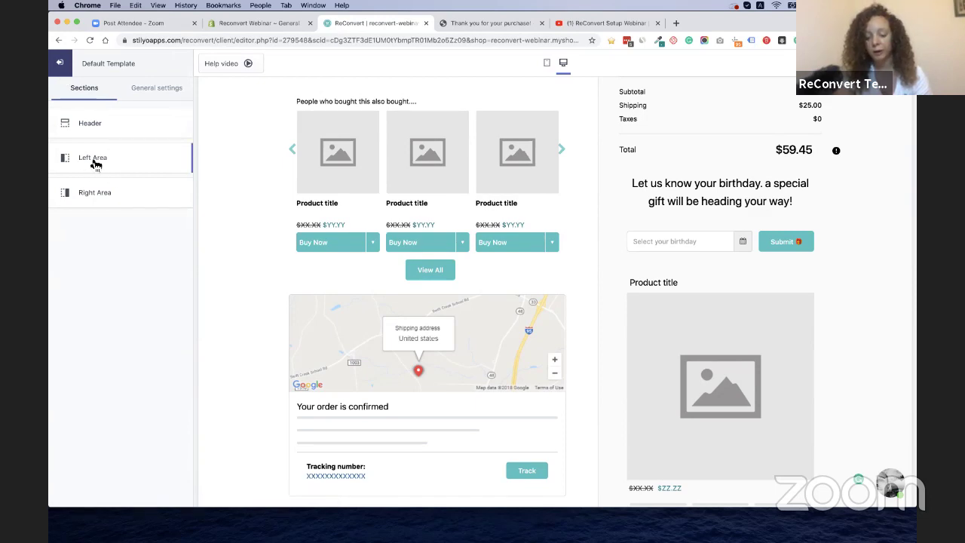
# Add a Video section to the Left Area and close the Add section panel
pyautogui.click(125, 164)
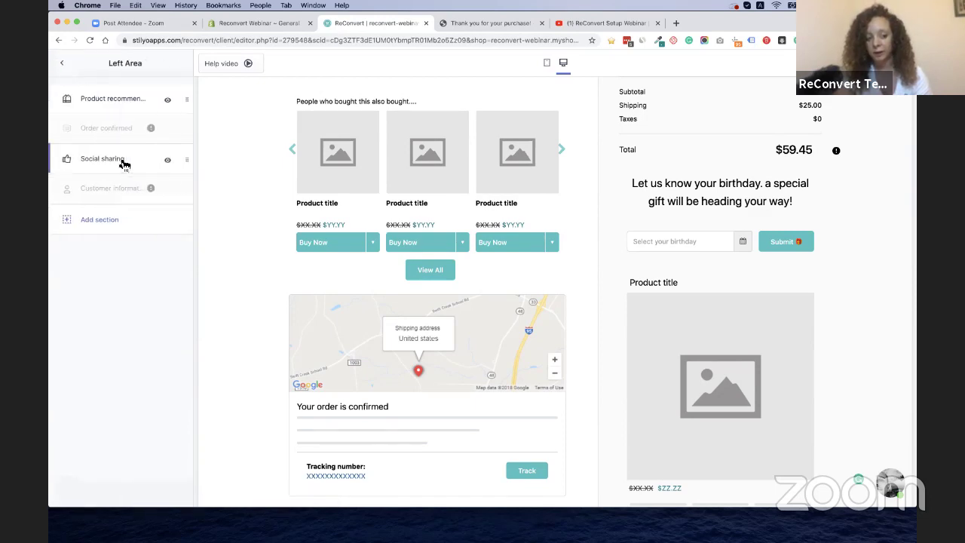
pyautogui.click(96, 231)
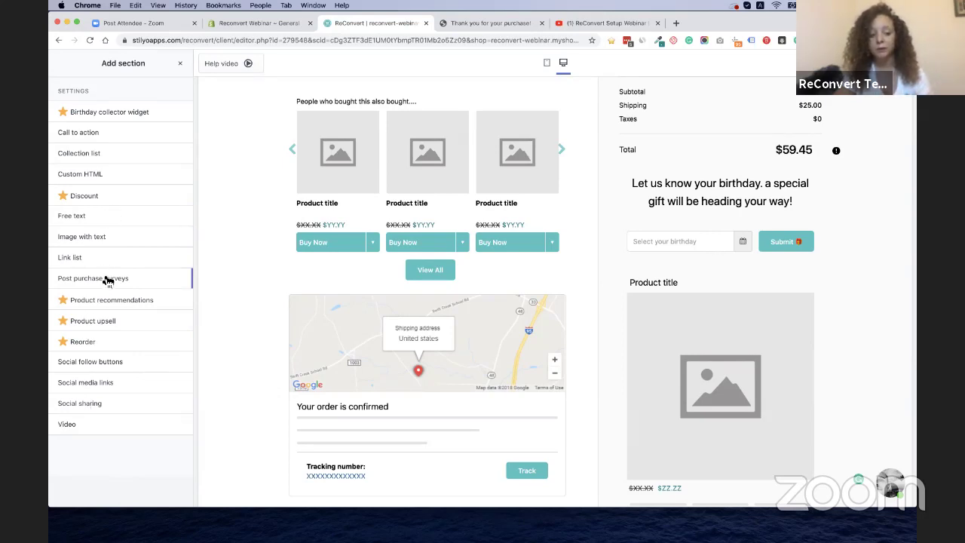
pyautogui.scroll(-3, 113, 277)
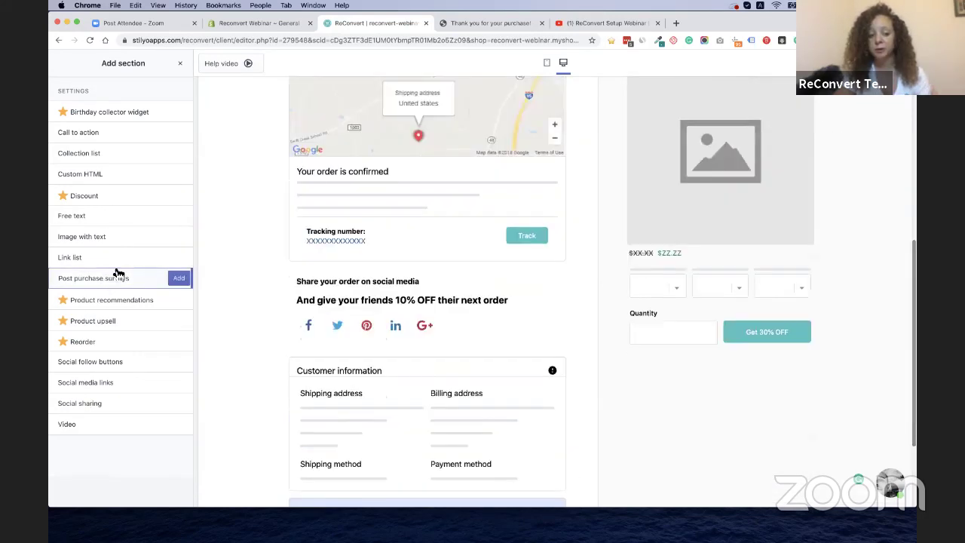
pyautogui.scroll(-2, 215, 278)
pyautogui.scroll(2, 214, 277)
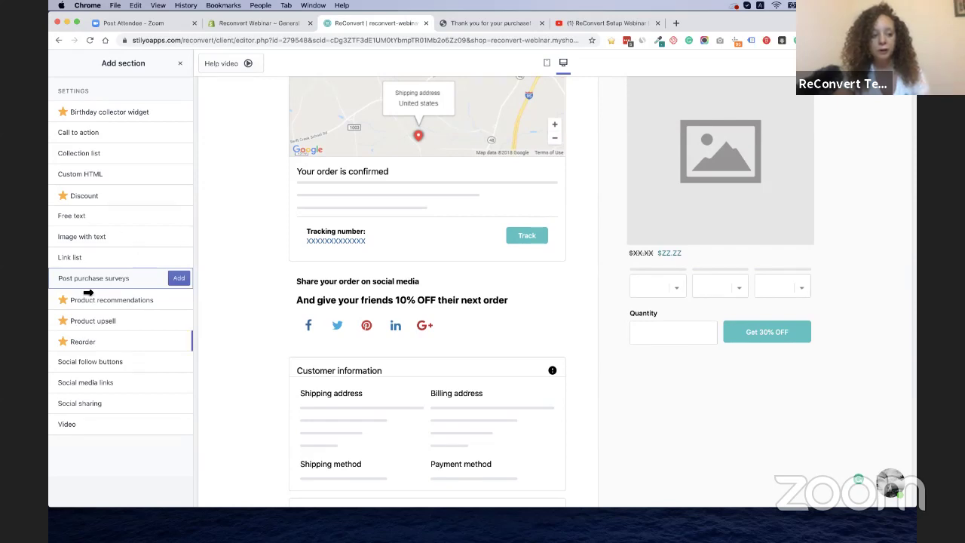
pyautogui.click(73, 427)
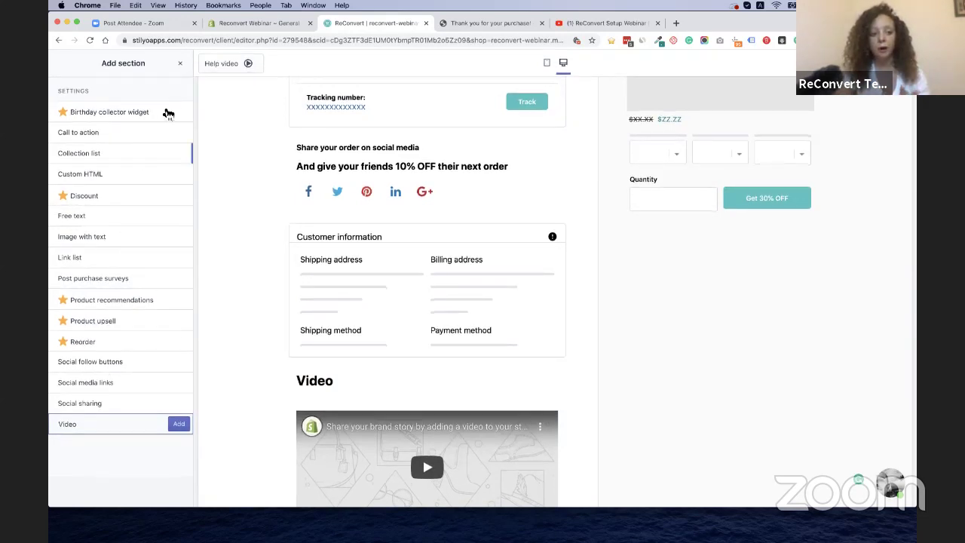
pyautogui.click(180, 64)
pyautogui.scroll(3, 269, 275)
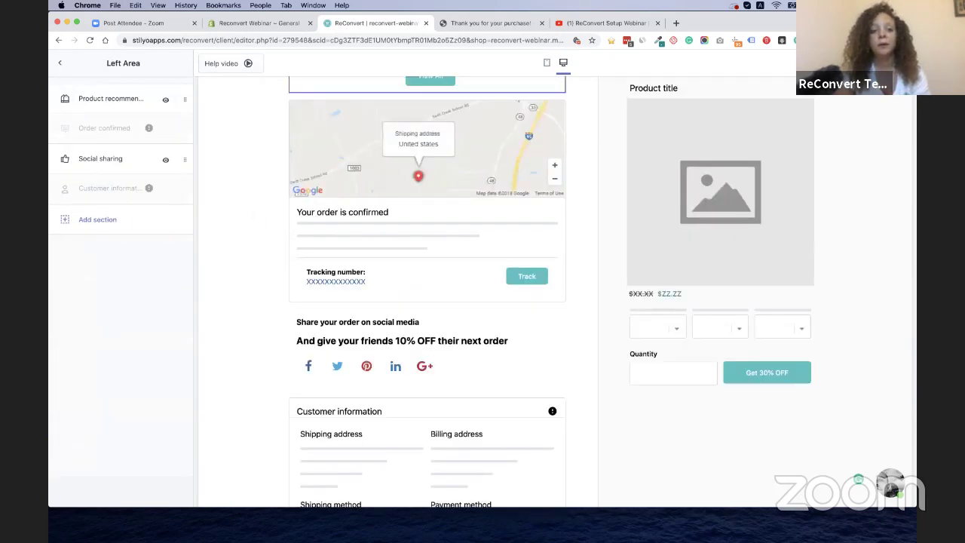
# Exit the editor to the templates page and reopen the Default Template with Customize
pyautogui.click(70, 67)
pyautogui.scroll(5, 344, 253)
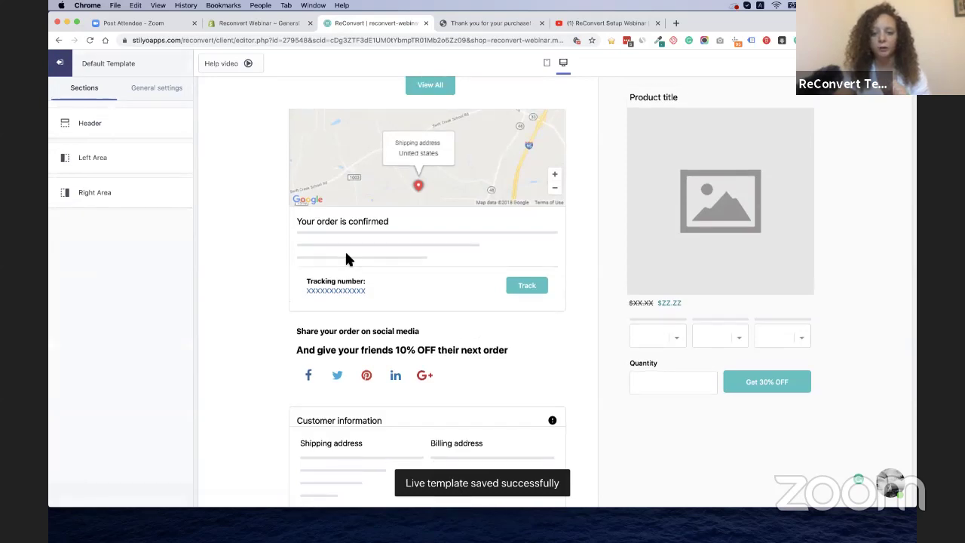
pyautogui.click(60, 67)
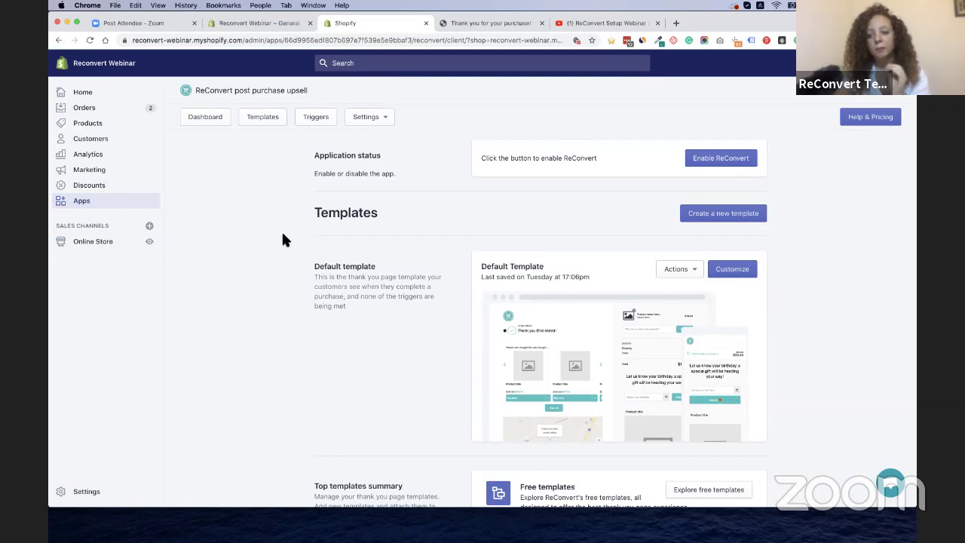
pyautogui.click(748, 276)
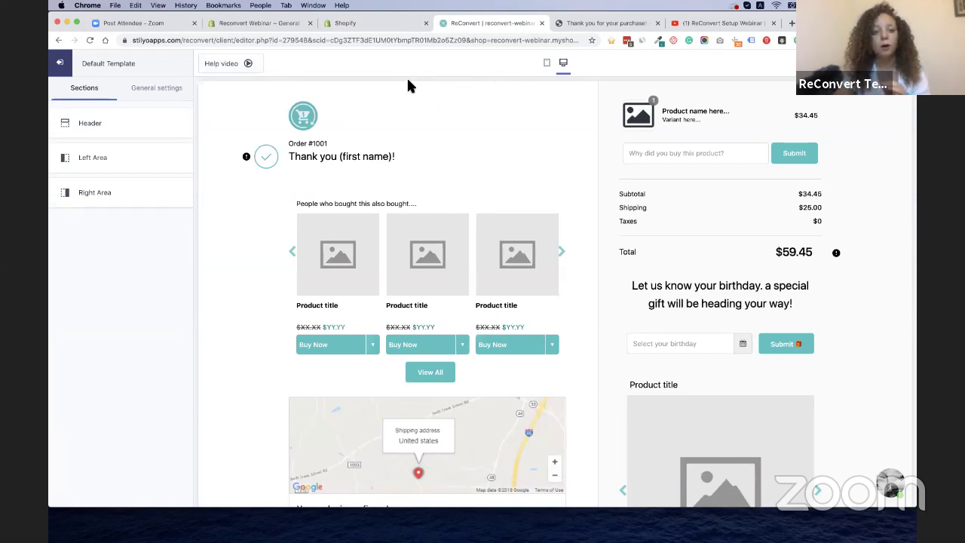
# Review the Pop-up with timer settings, keeping Display on On every impression, then go back
pyautogui.click(156, 90)
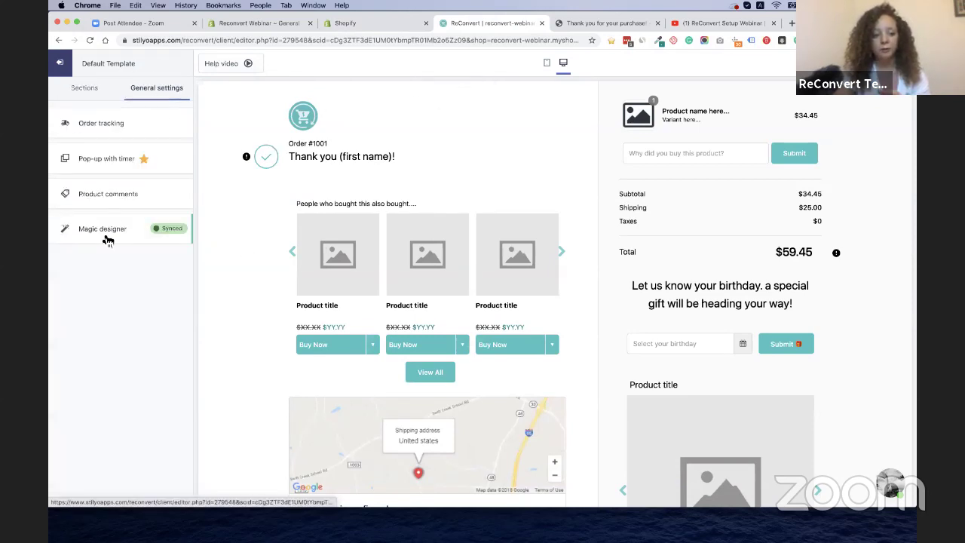
pyautogui.click(105, 172)
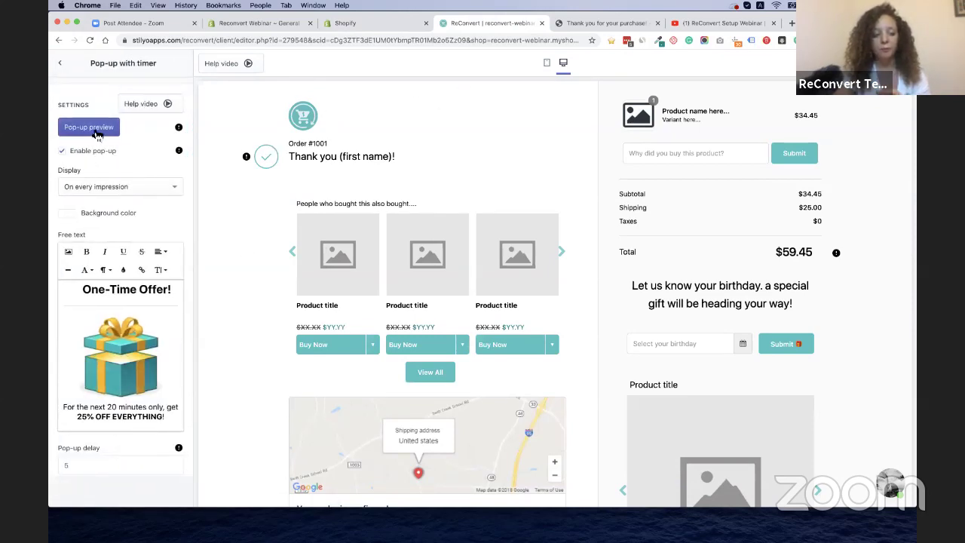
pyautogui.scroll(-2, 112, 269)
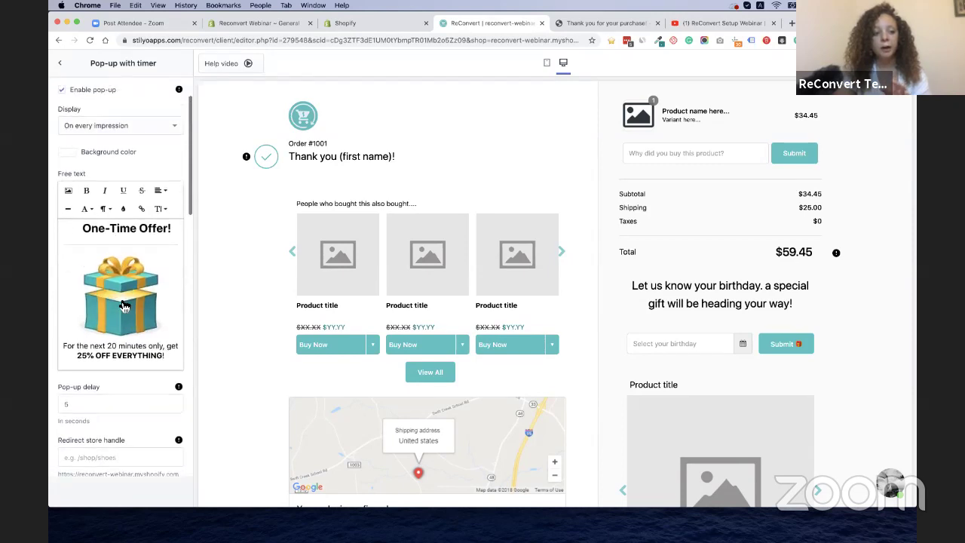
pyautogui.click(148, 139)
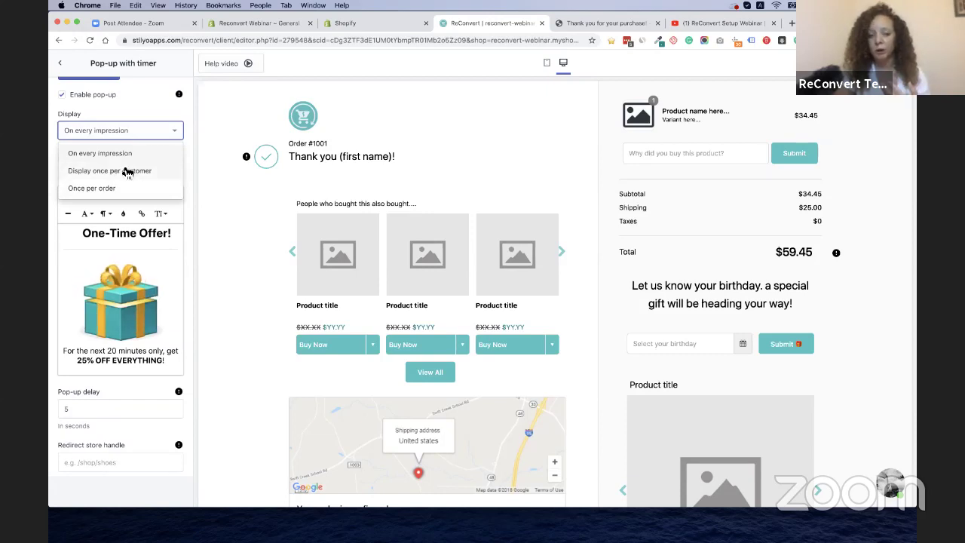
pyautogui.click(136, 107)
pyautogui.scroll(-5, 120, 339)
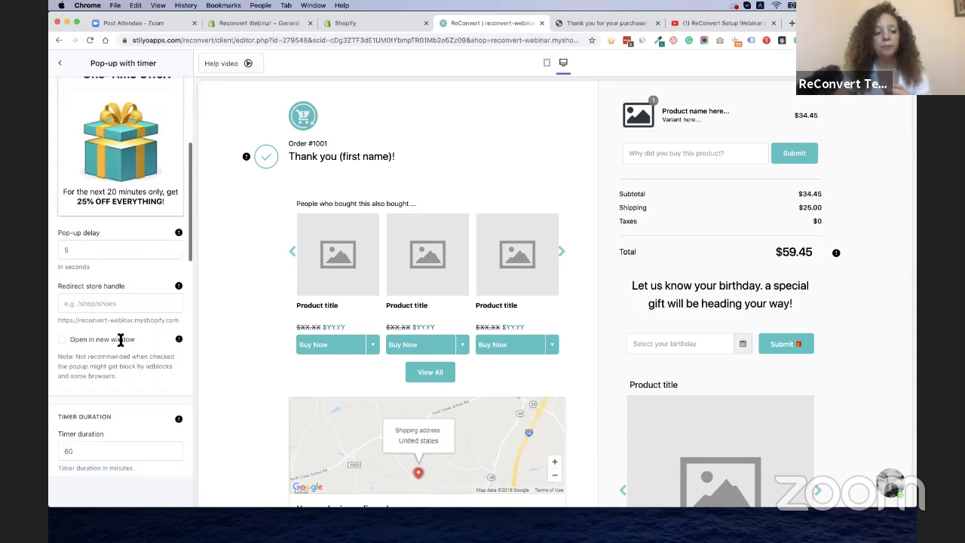
pyautogui.scroll(-4, 113, 324)
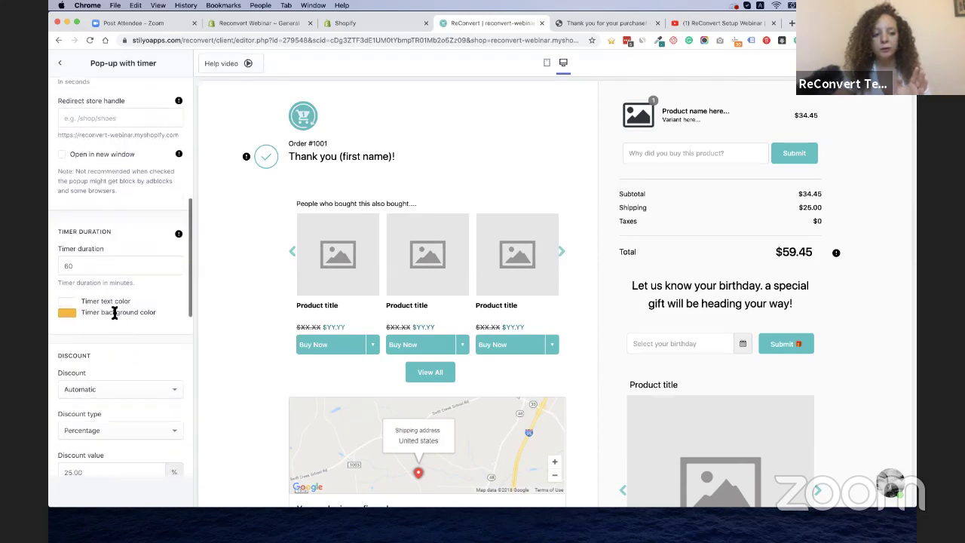
pyautogui.scroll(-10, 101, 339)
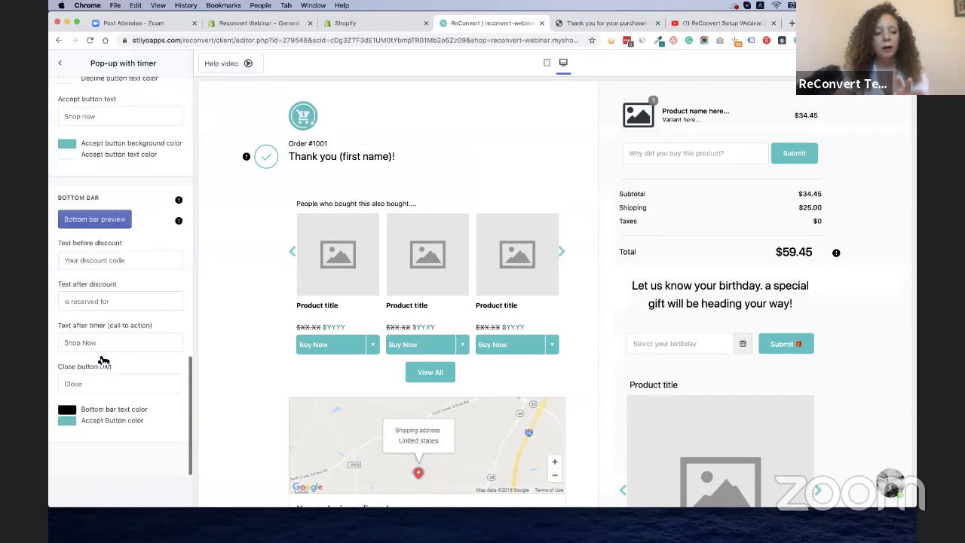
pyautogui.scroll(6, 100, 301)
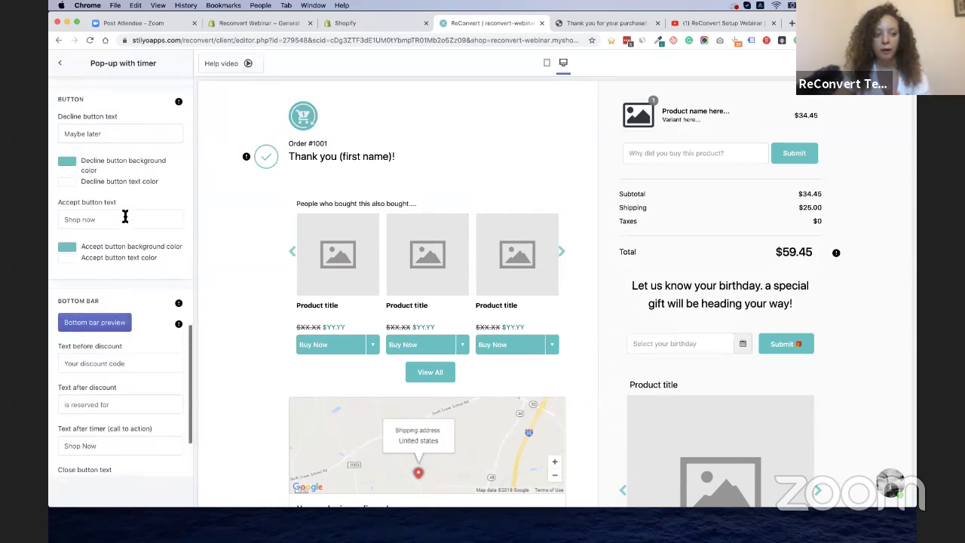
pyautogui.click(61, 65)
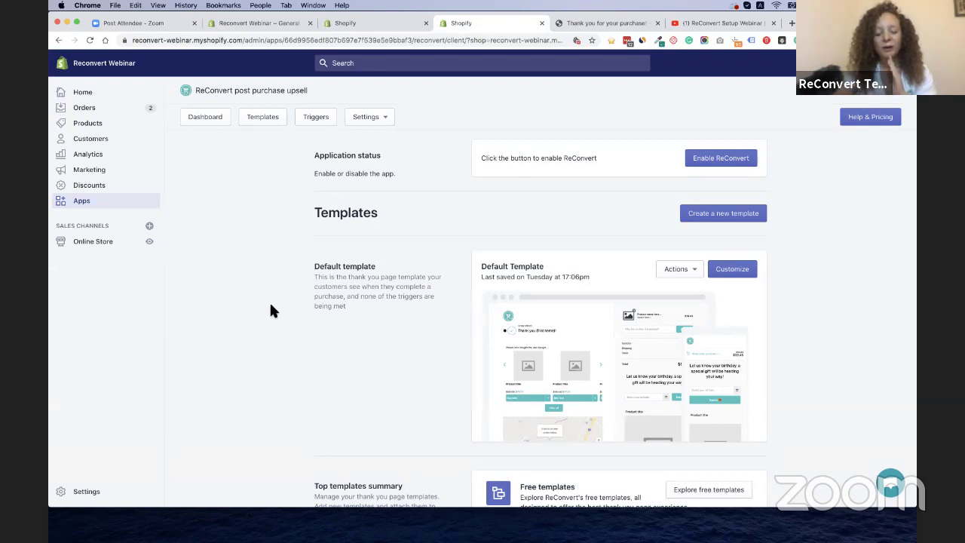
pyautogui.scroll(-2, 312, 315)
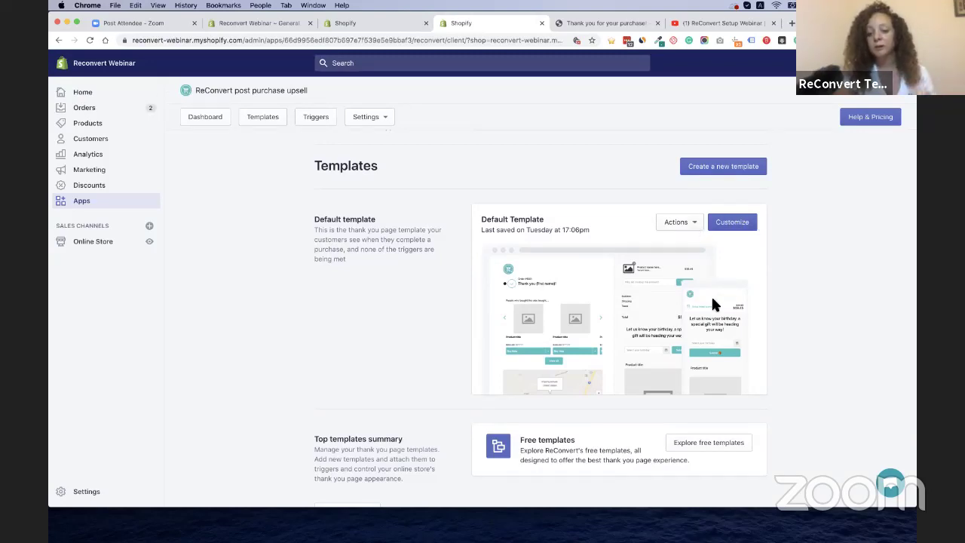
pyautogui.scroll(-1, 711, 294)
pyautogui.click(700, 198)
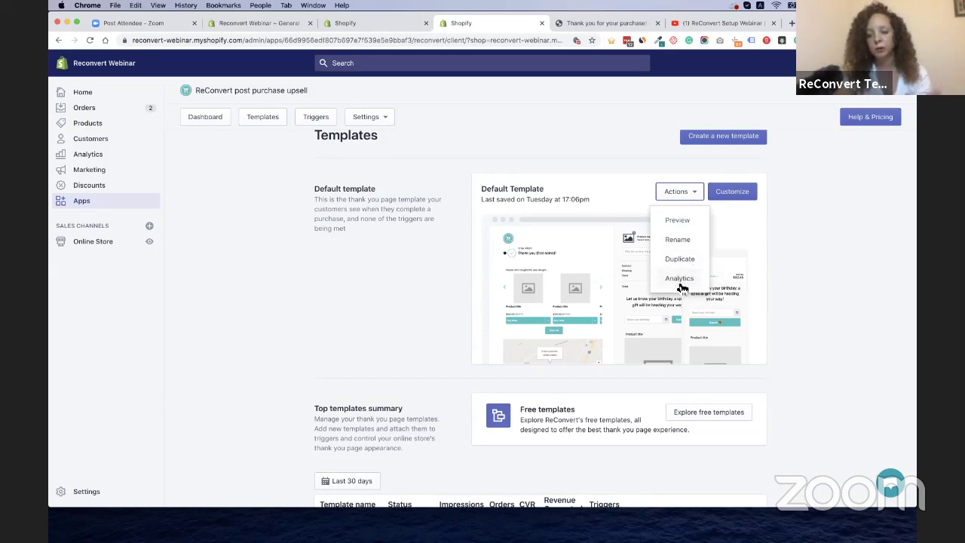
pyautogui.click(422, 354)
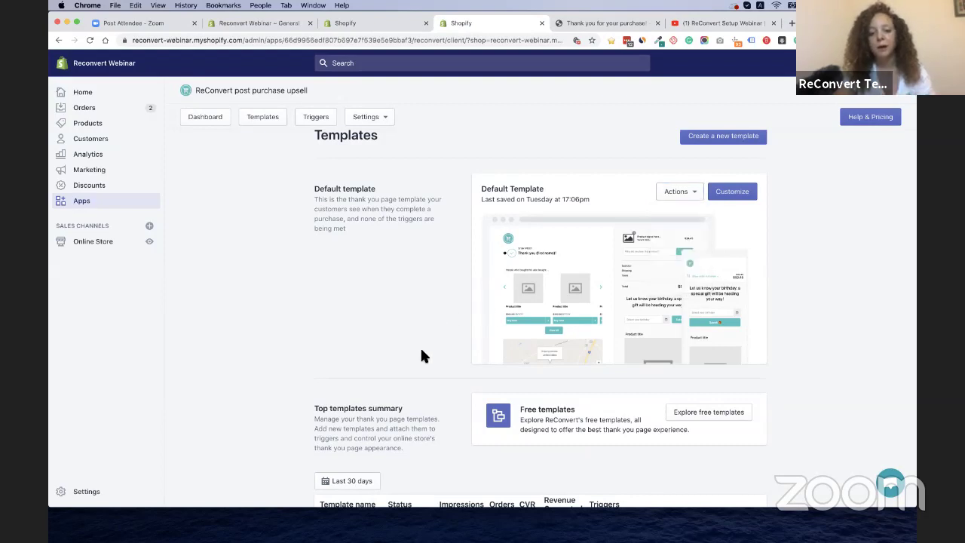
pyautogui.scroll(-3, 422, 354)
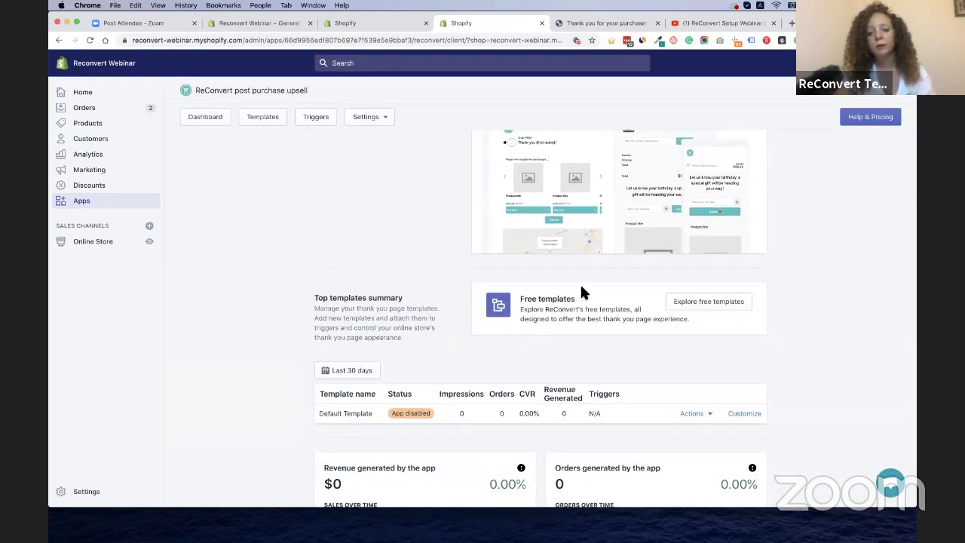
pyautogui.scroll(4, 581, 286)
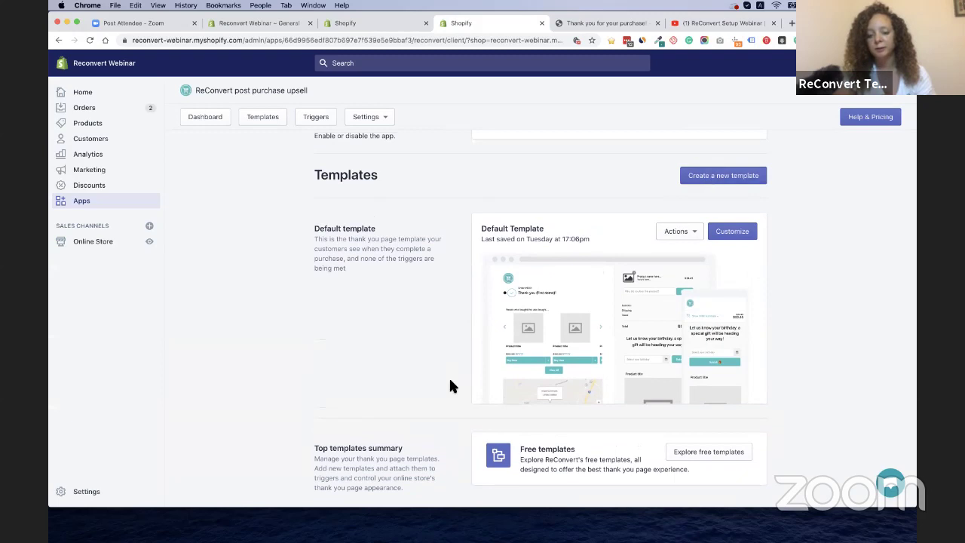
pyautogui.scroll(-3, 448, 376)
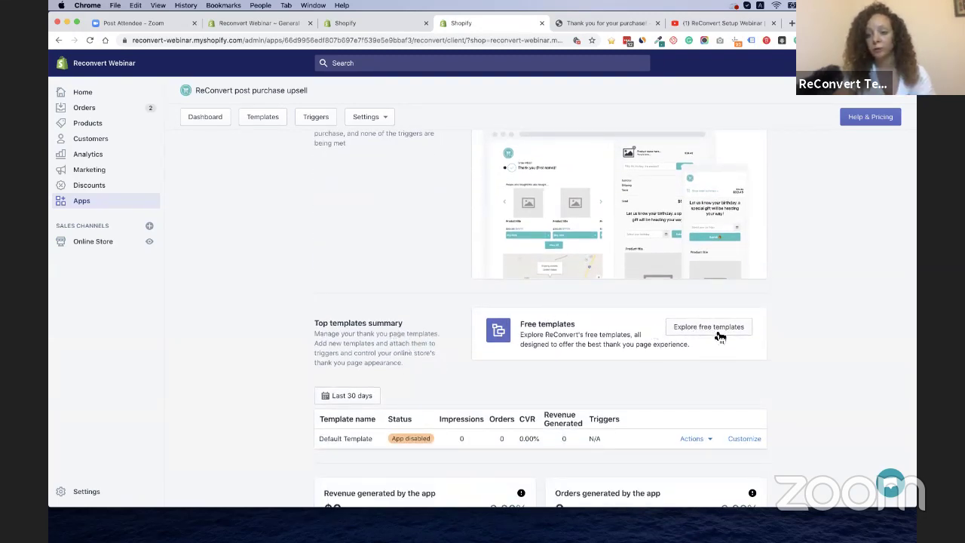
pyautogui.scroll(-3, 600, 326)
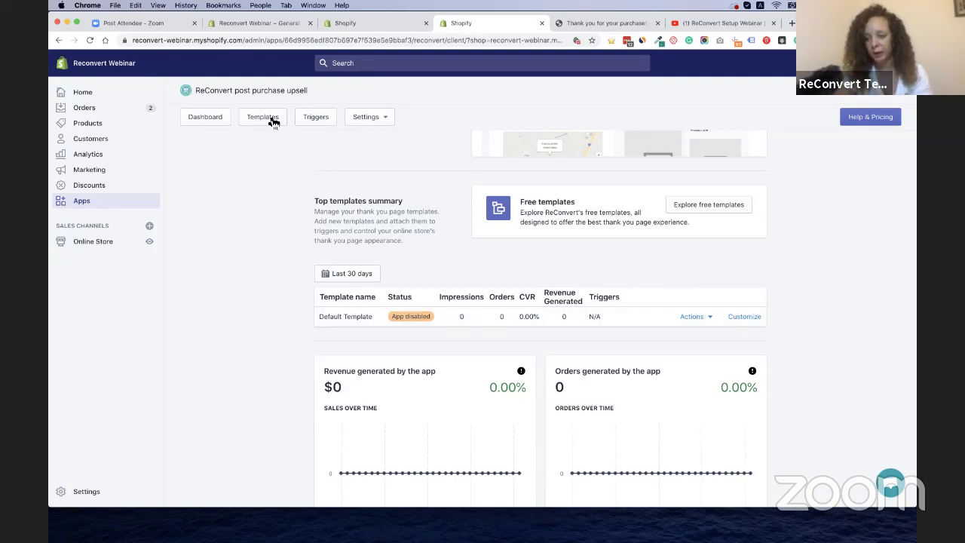
# Scroll through the dashboard's zero-valued AOV, orders, conversion and bounce stats and Top templates
pyautogui.scroll(-3, 211, 267)
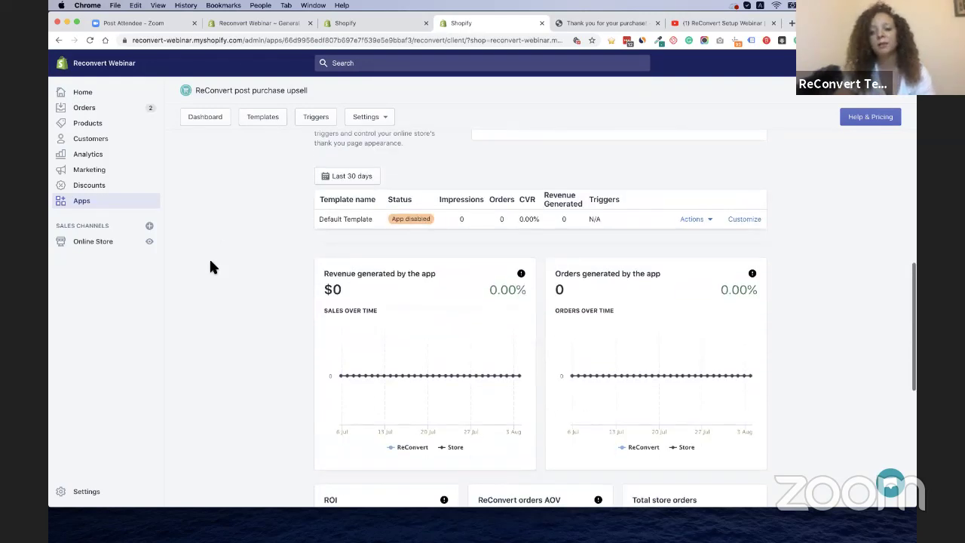
pyautogui.scroll(-2, 211, 266)
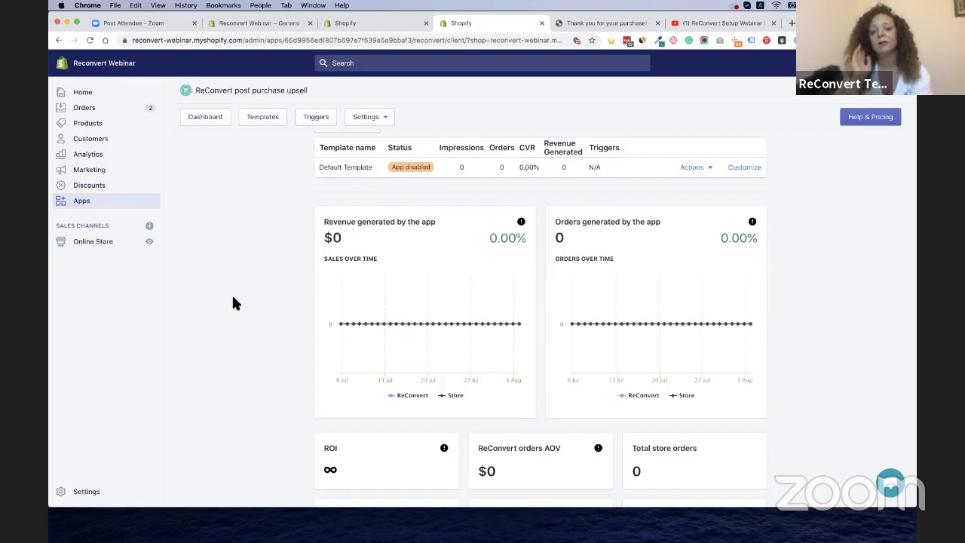
pyautogui.scroll(-2, 233, 302)
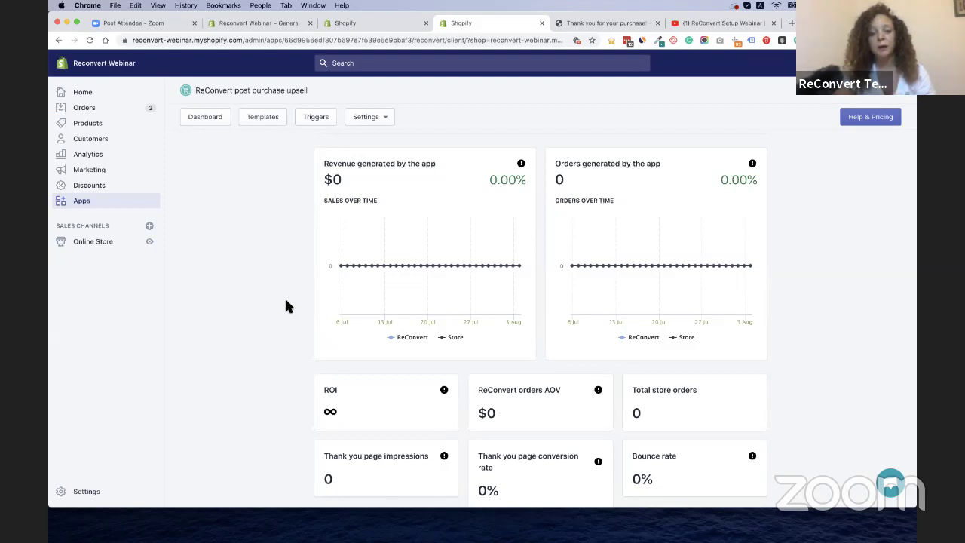
pyautogui.scroll(-1, 285, 300)
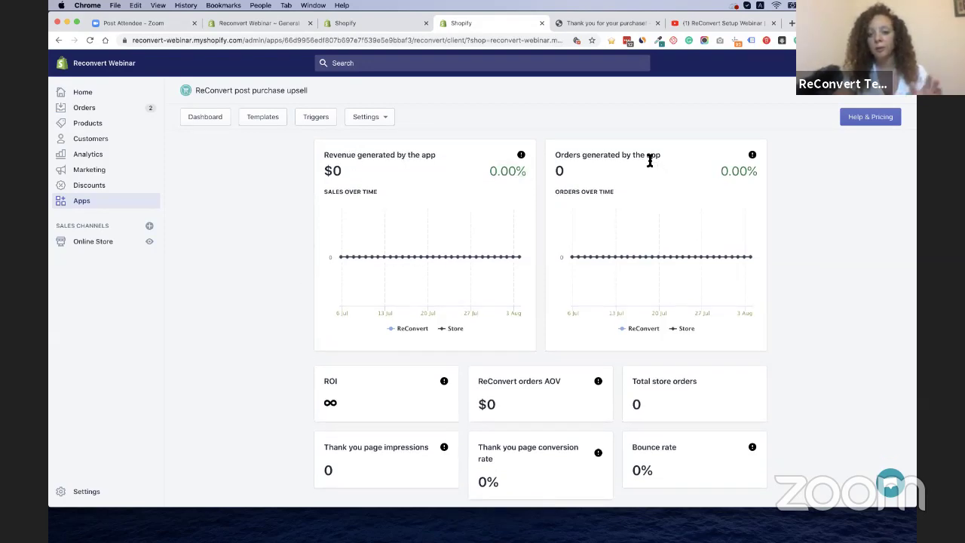
pyautogui.scroll(-3, 339, 290)
pyautogui.scroll(-1, 336, 293)
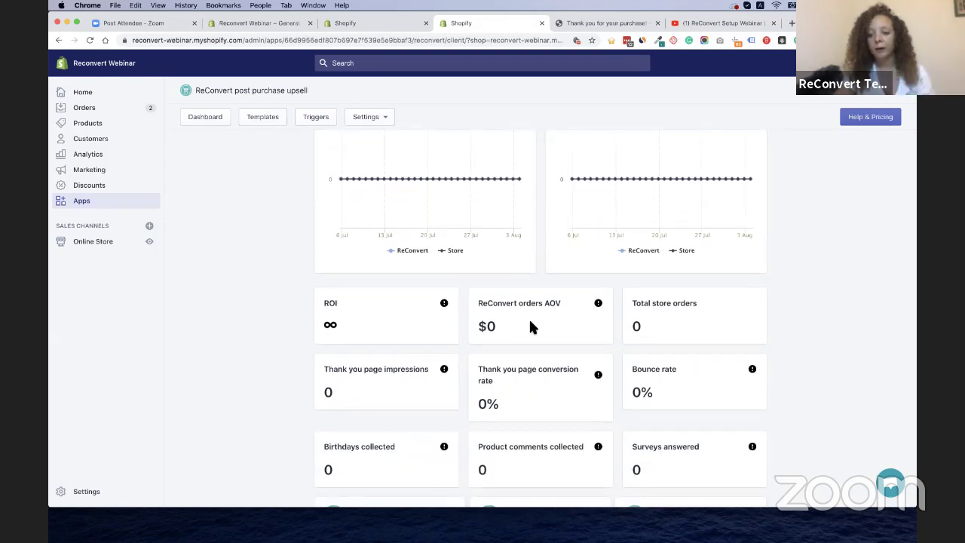
pyautogui.scroll(-3, 530, 321)
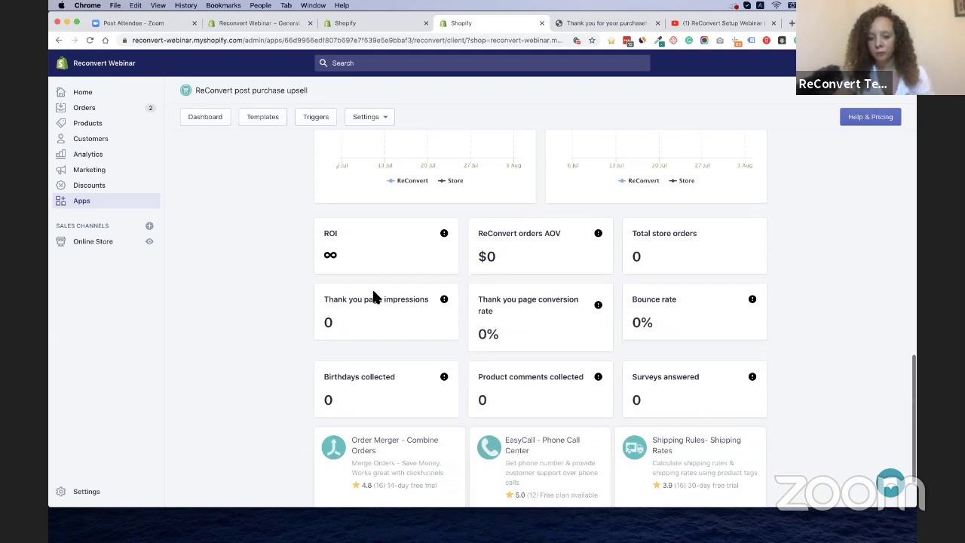
pyautogui.scroll(-3, 404, 331)
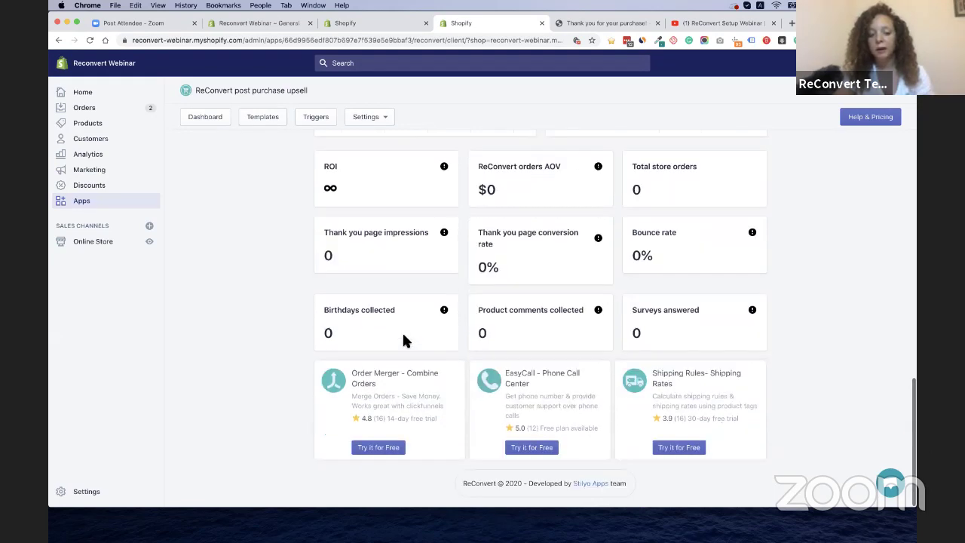
pyautogui.scroll(3, 404, 336)
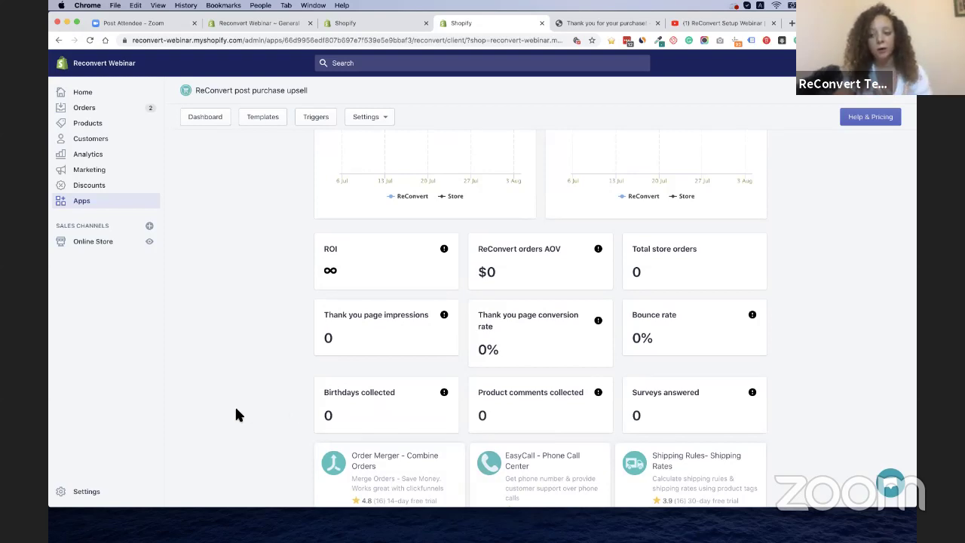
pyautogui.scroll(4, 268, 357)
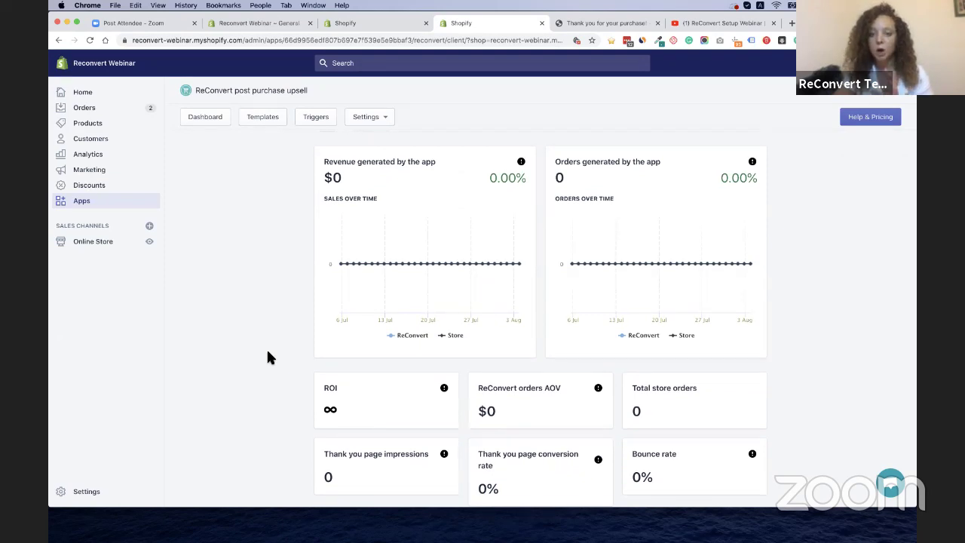
pyautogui.scroll(7, 268, 357)
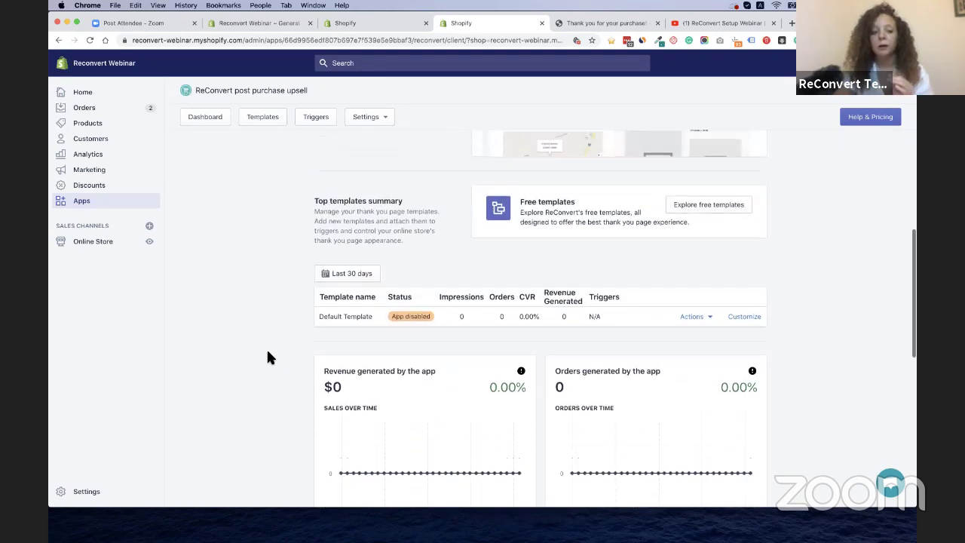
# Leave the stats date range unchanged and enable ReConvert for the store
pyautogui.click(333, 309)
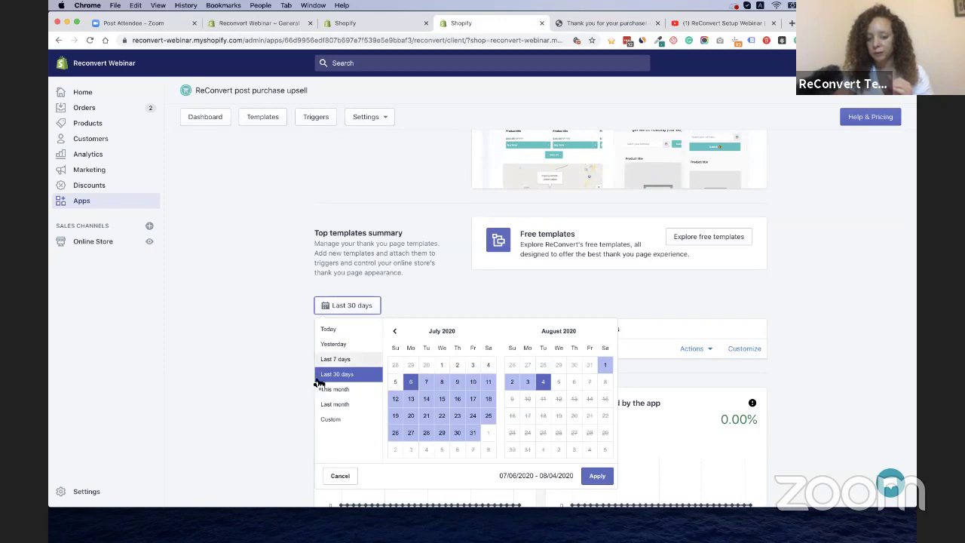
pyautogui.click(273, 349)
pyautogui.scroll(7, 486, 364)
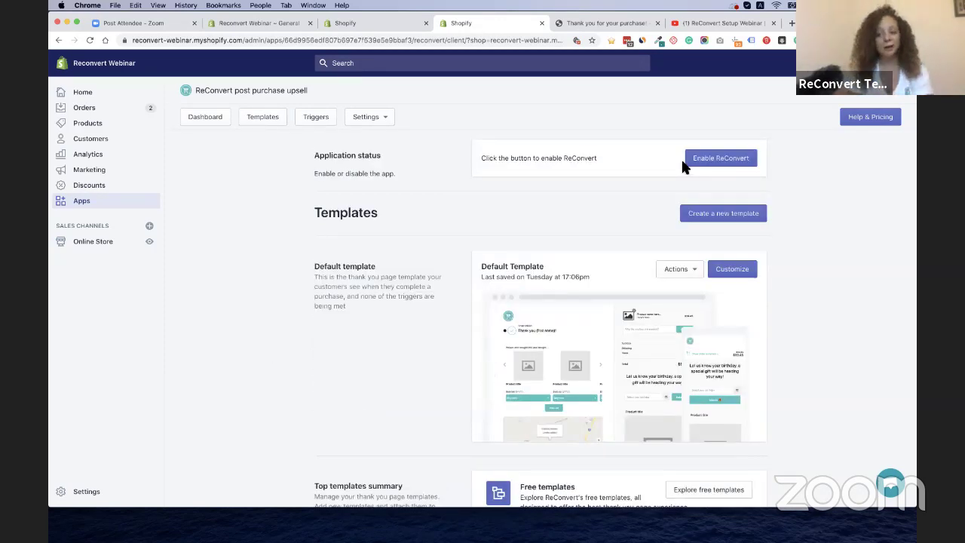
pyautogui.click(722, 160)
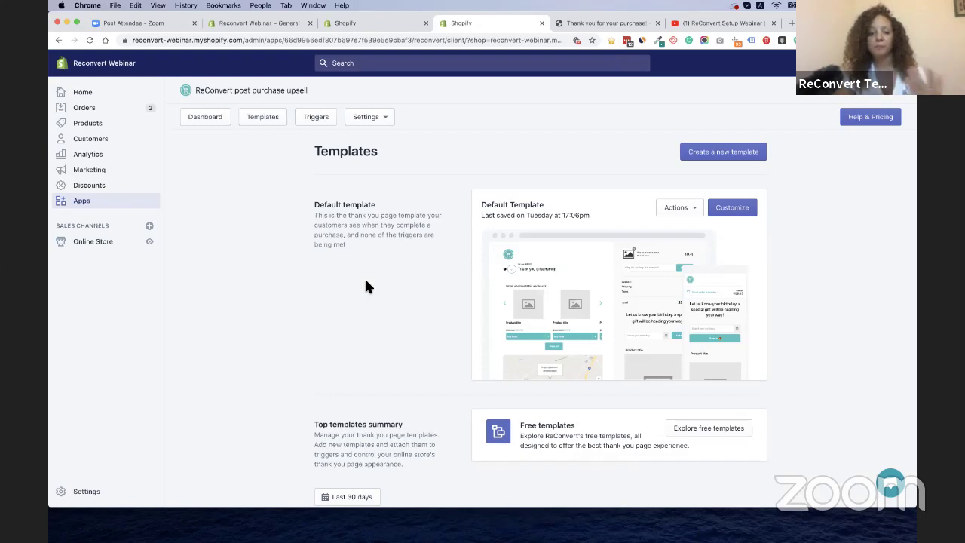
# Confirm ReConvert shows as enabled in General settings, then switch to the order thank-you tab
pyautogui.click(385, 122)
pyautogui.click(366, 142)
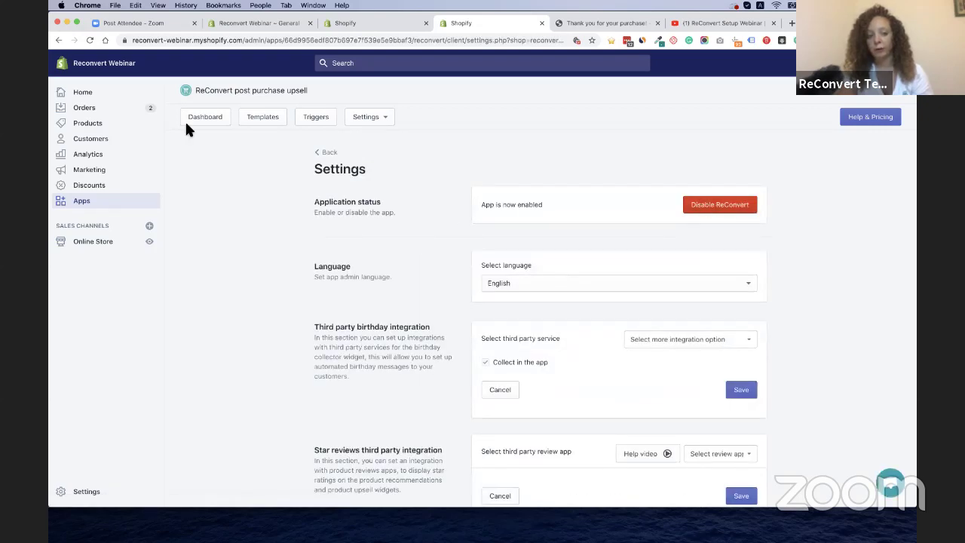
pyautogui.click(192, 122)
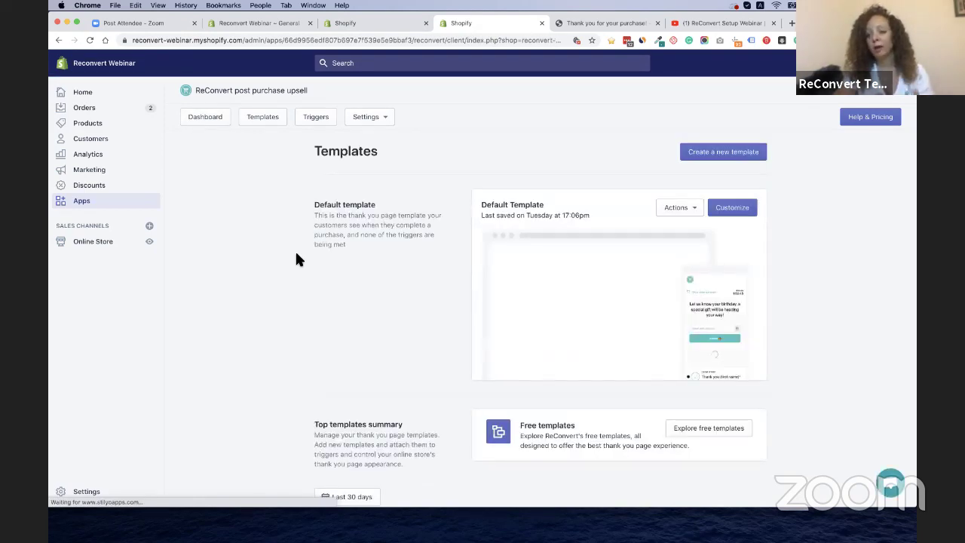
pyautogui.click(596, 23)
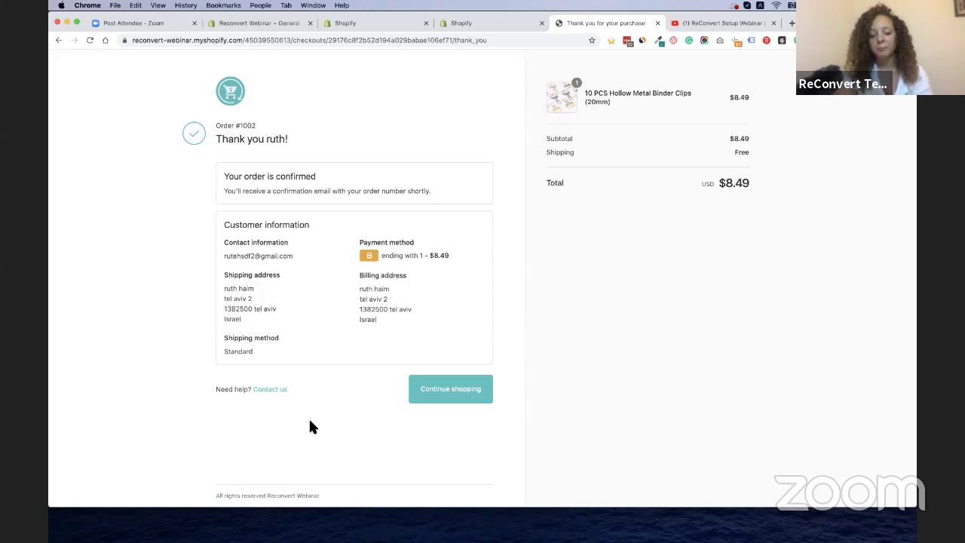
# Reload the thank-you page to show the 25% One-Time Offer, then choose Maybe later
pyautogui.click(89, 40)
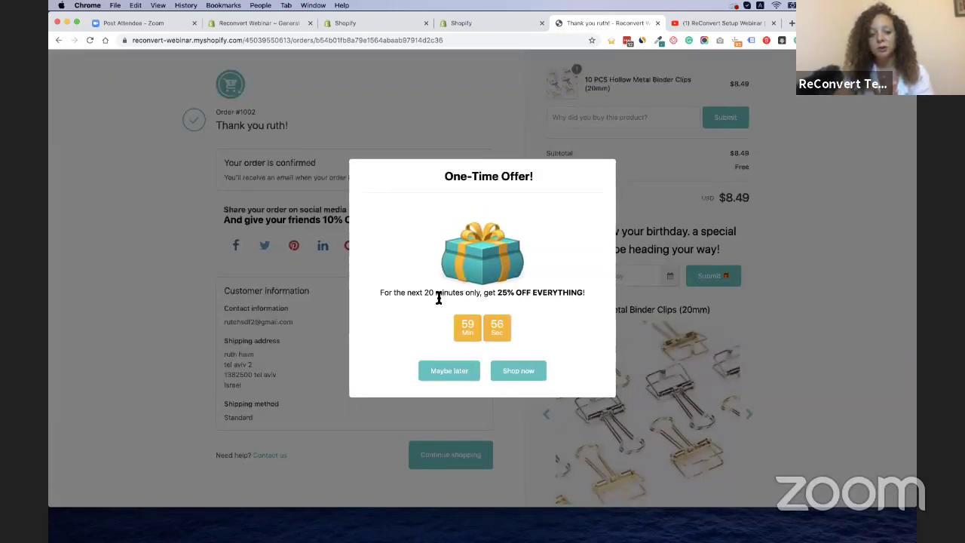
pyautogui.moveTo(425, 293); pyautogui.dragTo(514, 294)
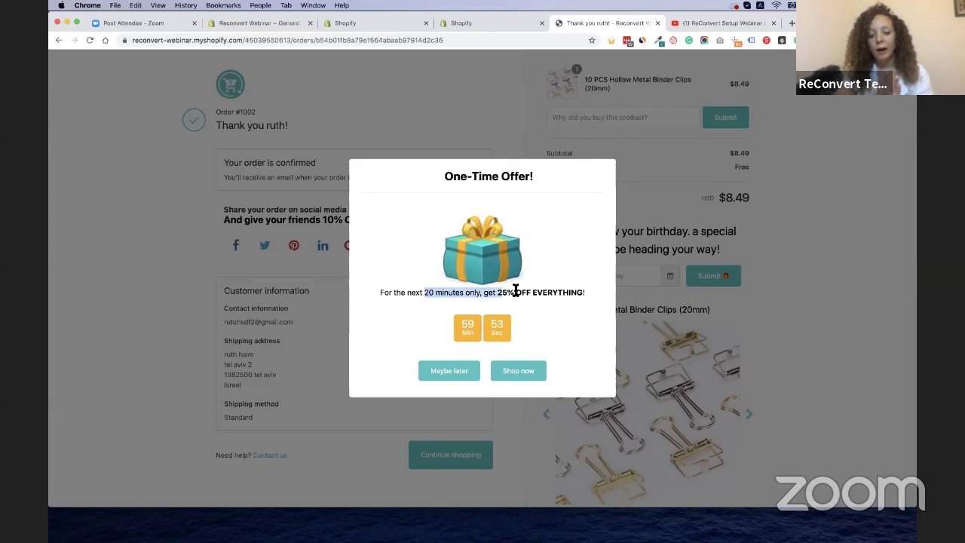
pyautogui.click(453, 344)
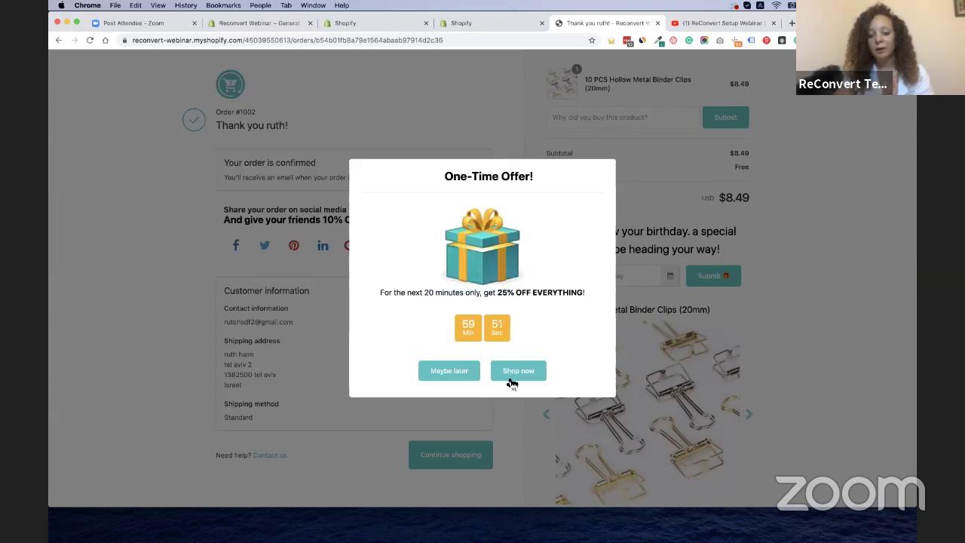
pyautogui.click(452, 371)
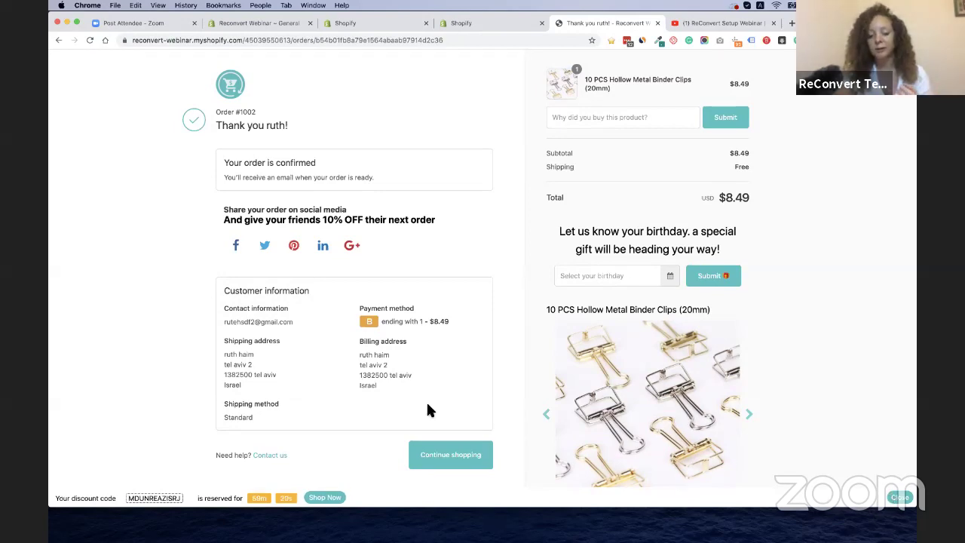
pyautogui.scroll(-1, 426, 407)
pyautogui.scroll(-2, 427, 406)
pyautogui.scroll(2, 428, 407)
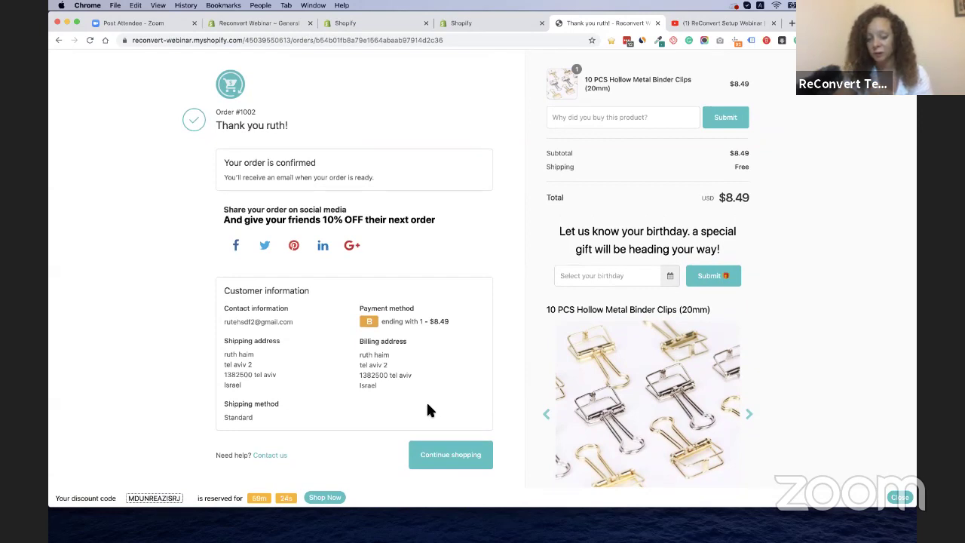
# Enter 'Love crafts' as why the binder clips were bought and submit the comment
pyautogui.click(625, 116)
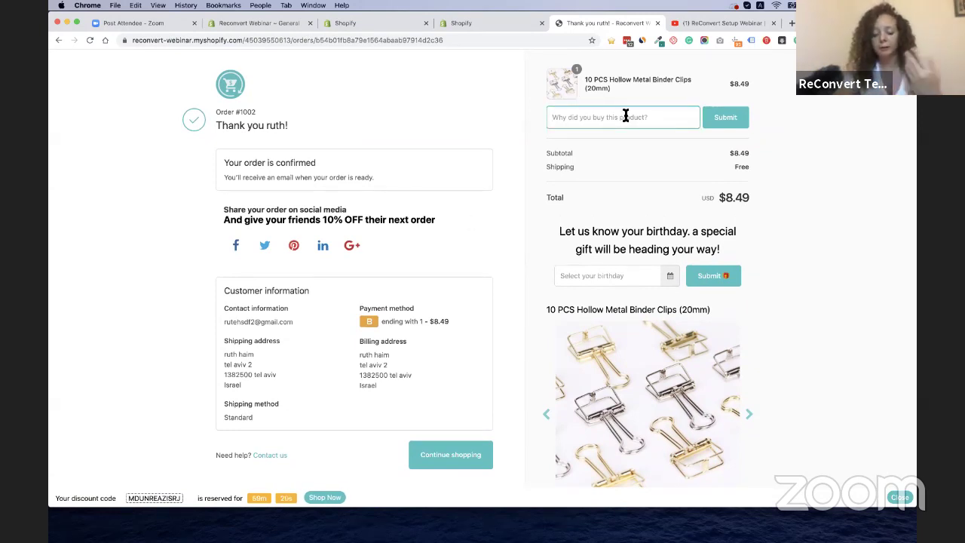
pyautogui.write('Lo')
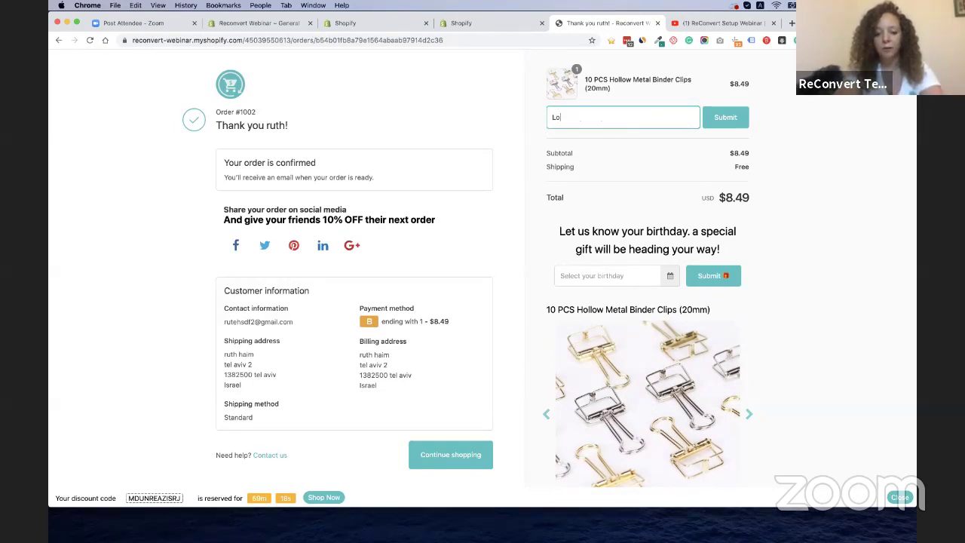
pyautogui.write('ve crafts')
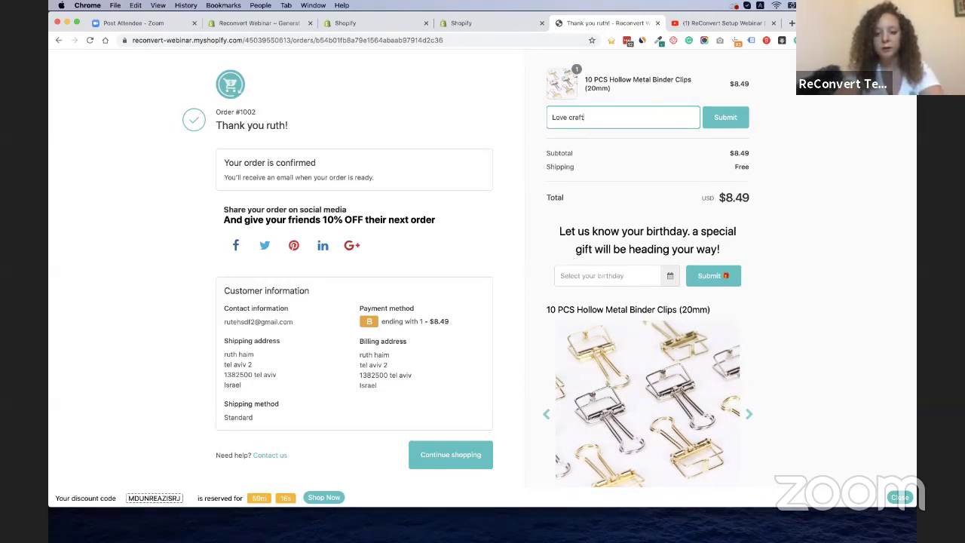
pyautogui.click(735, 123)
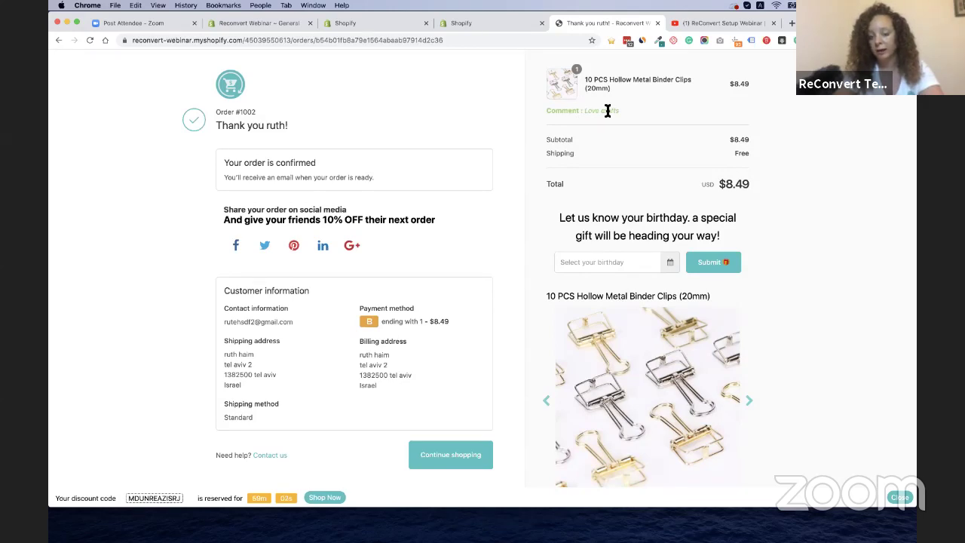
pyautogui.scroll(-1, 558, 204)
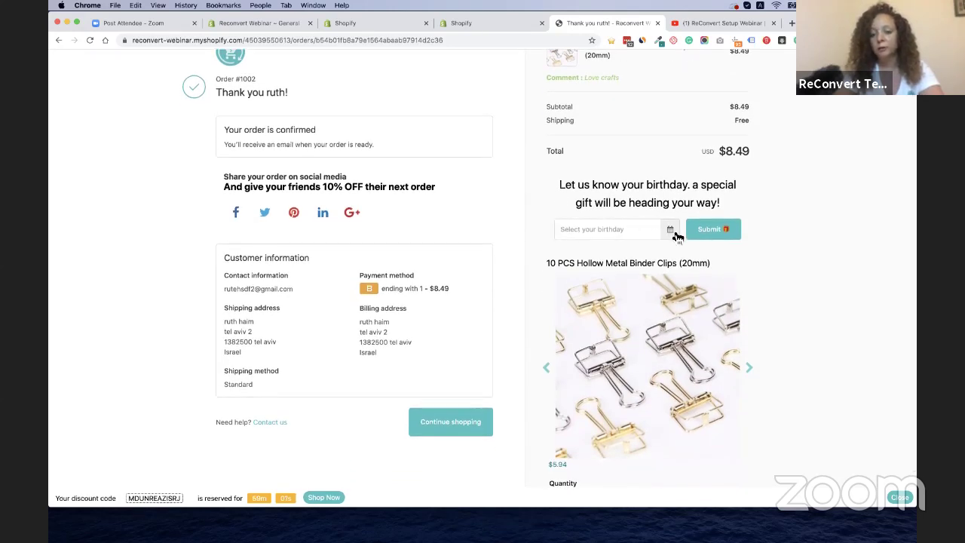
# Pick 1990, February, 25 in the birthday date picker and submit it
pyautogui.click(670, 230)
pyautogui.click(626, 205)
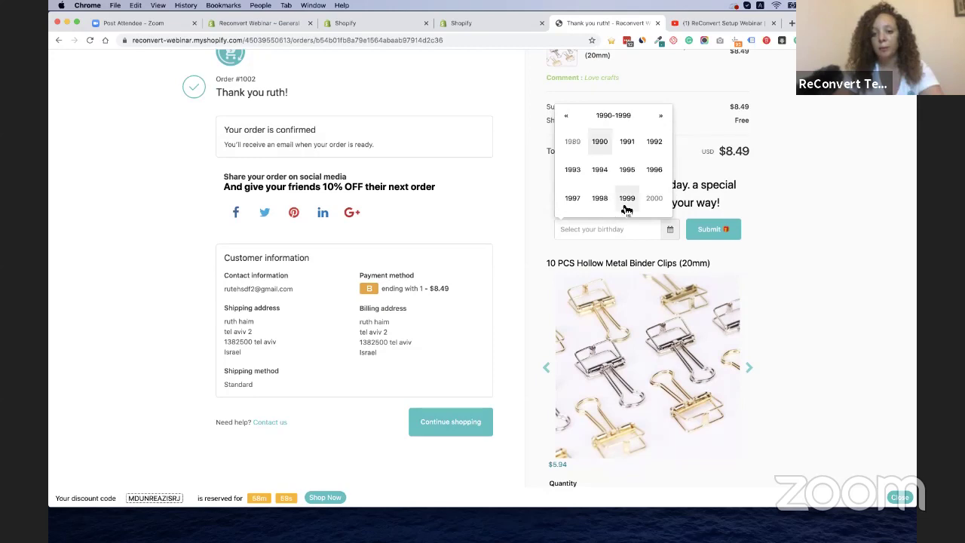
pyautogui.click(601, 147)
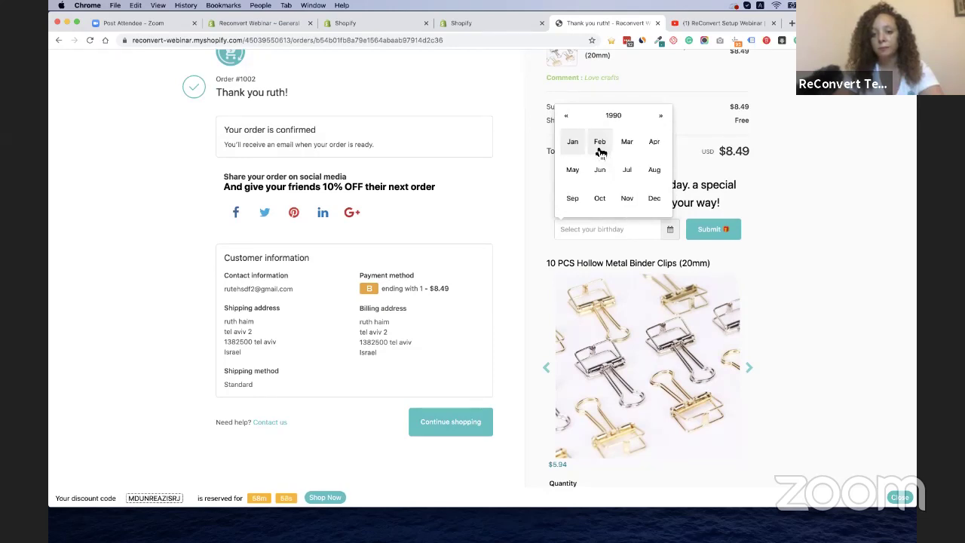
pyautogui.click(600, 151)
pyautogui.click(566, 231)
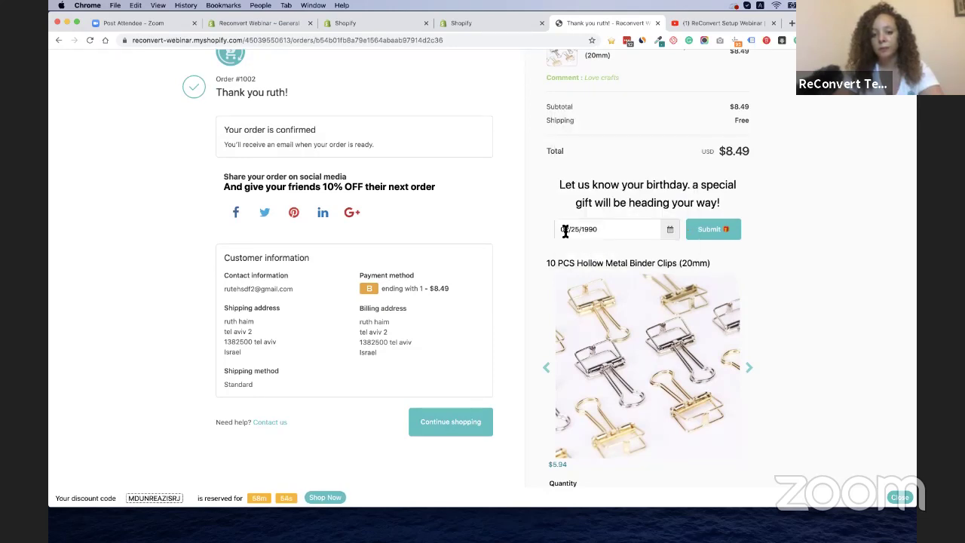
pyautogui.click(707, 233)
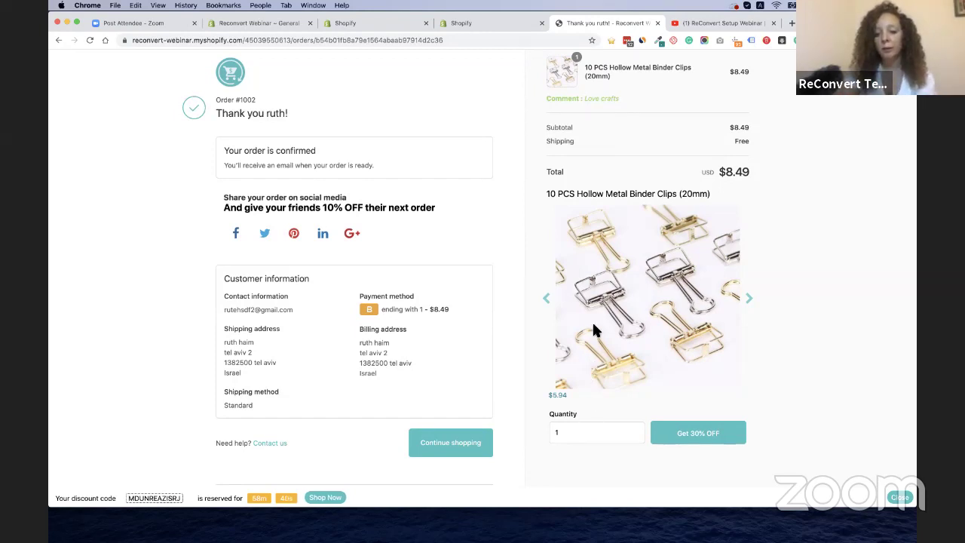
# Cycle back and forth through the binder clip upsell photos to the mint and pink clips image
pyautogui.click(548, 299)
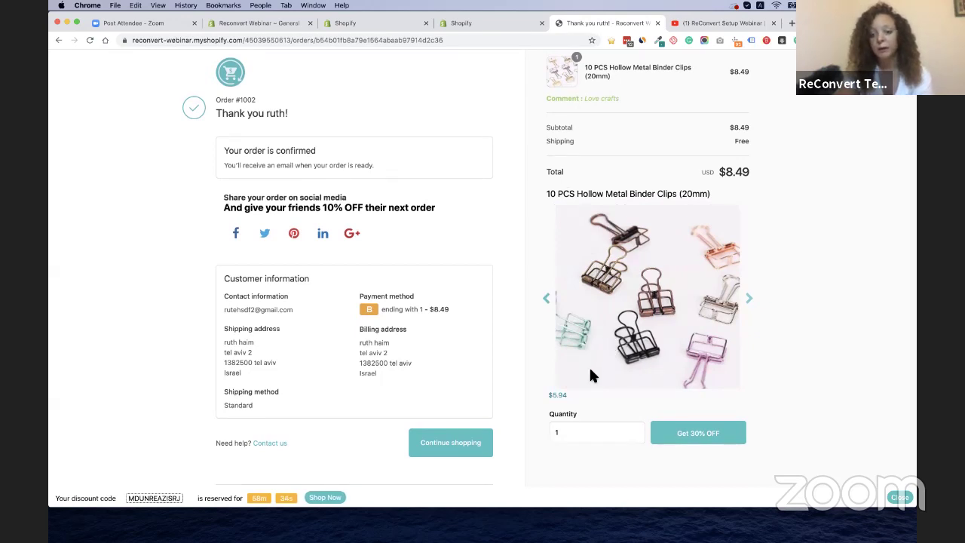
pyautogui.click(548, 300)
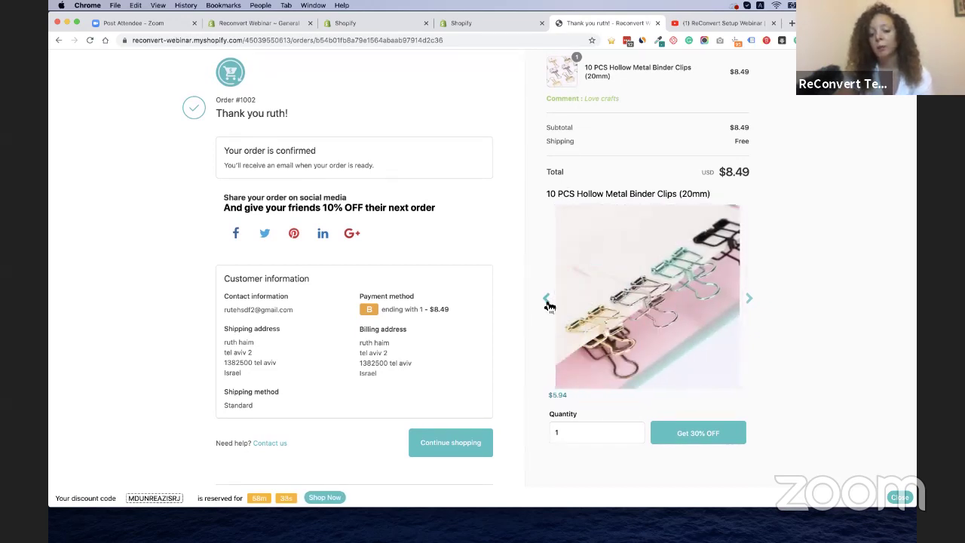
pyautogui.click(549, 301)
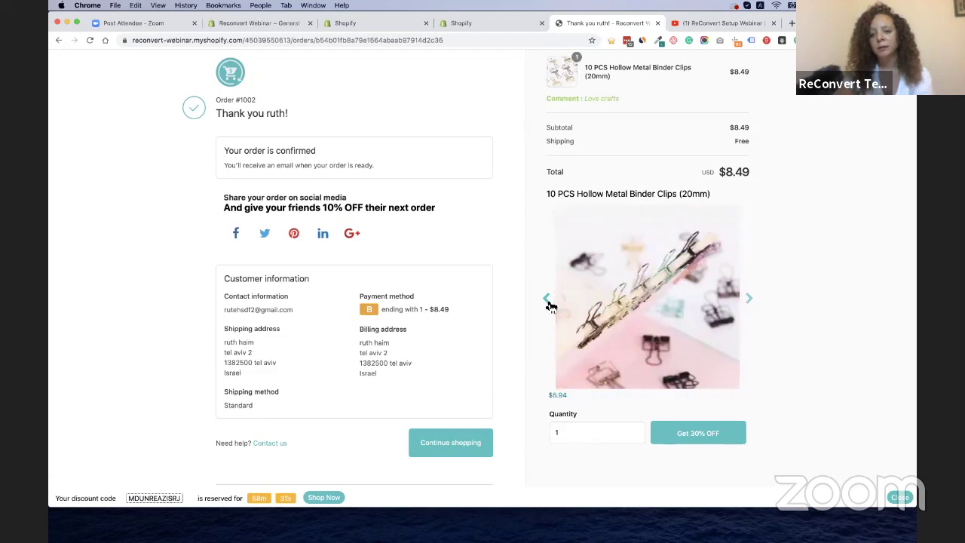
pyautogui.click(750, 302)
pyautogui.click(751, 301)
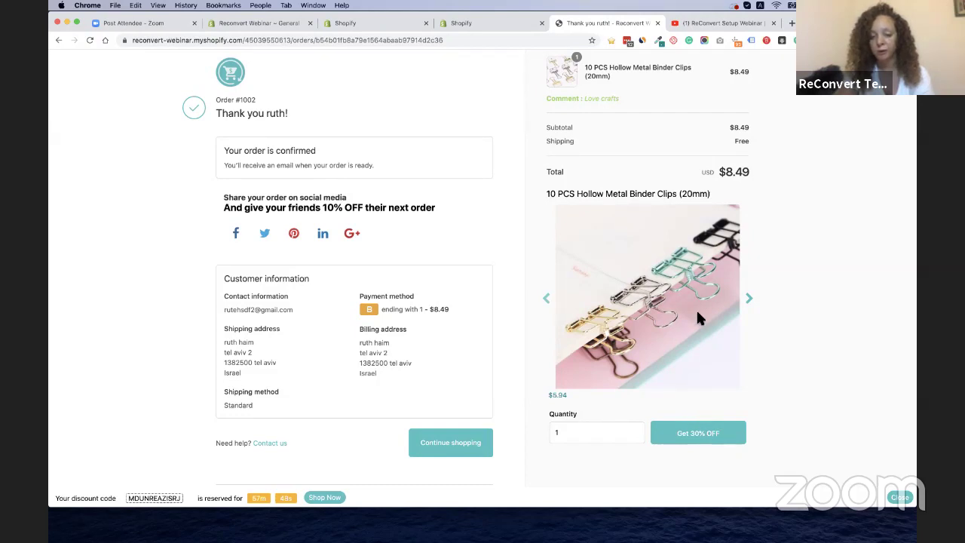
# Claim the 30% off clips upsell and review the $5.94 total with THANK YOU DEAL
pyautogui.click(695, 438)
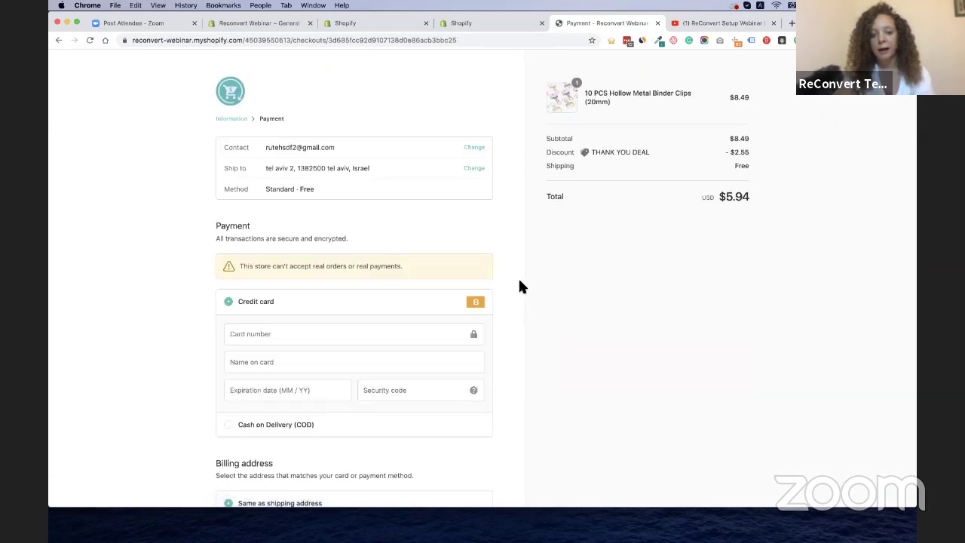
pyautogui.scroll(-2, 528, 425)
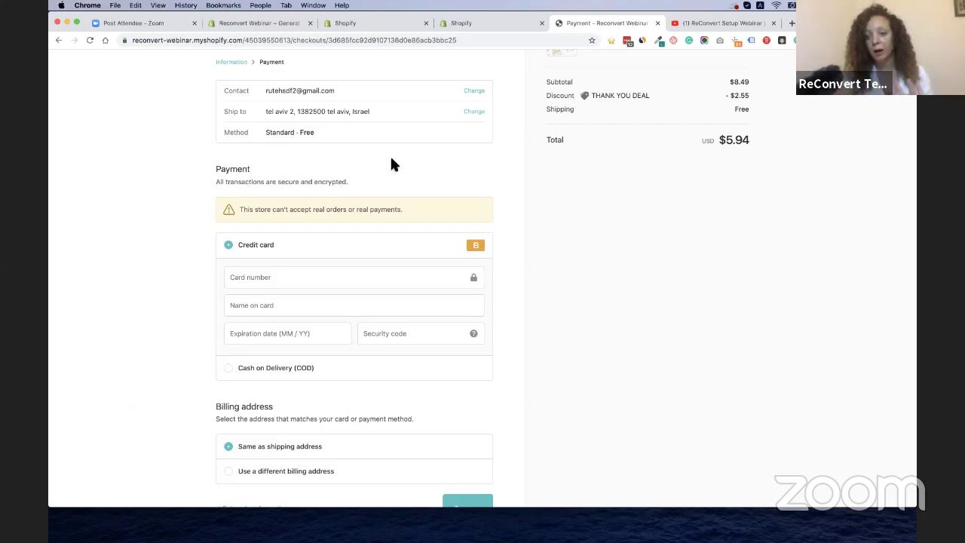
pyautogui.scroll(-1, 191, 339)
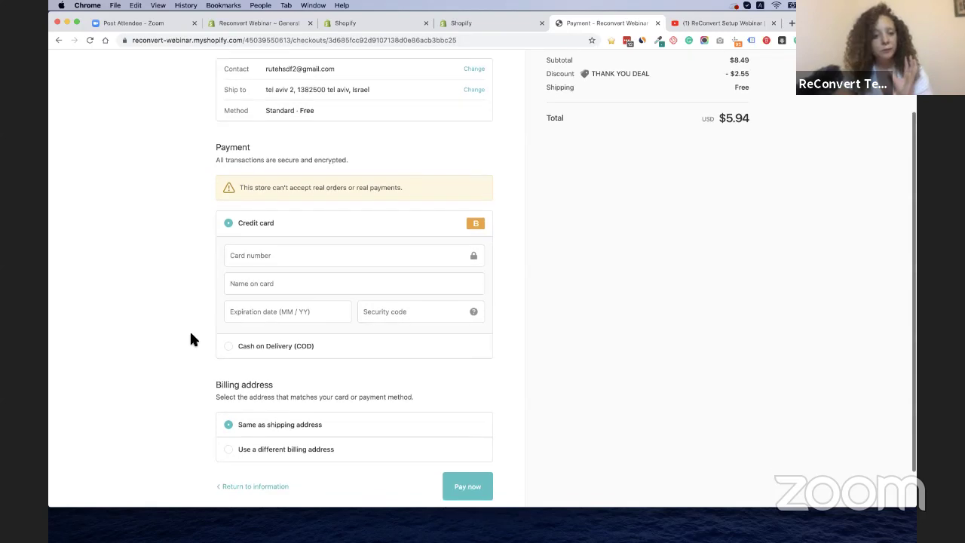
pyautogui.scroll(-1, 190, 339)
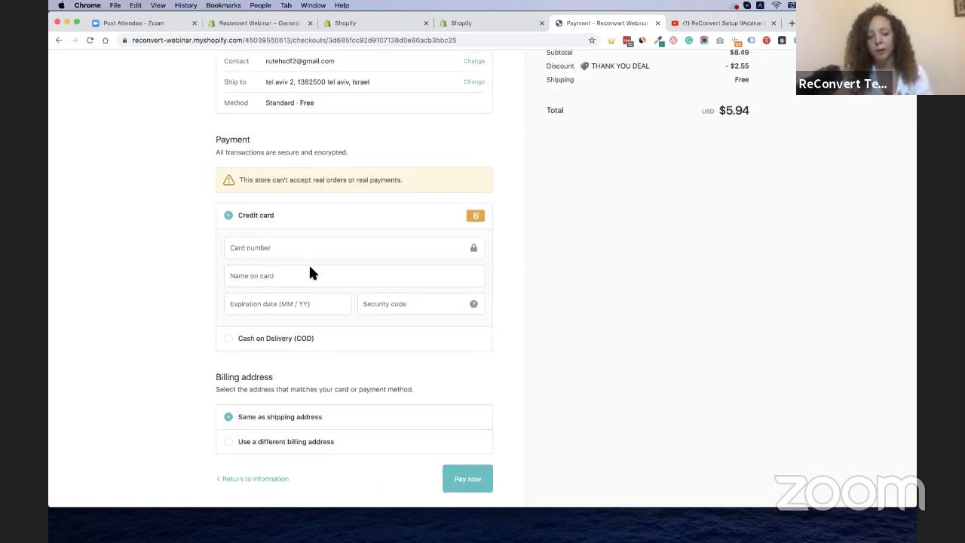
pyautogui.scroll(1, 538, 258)
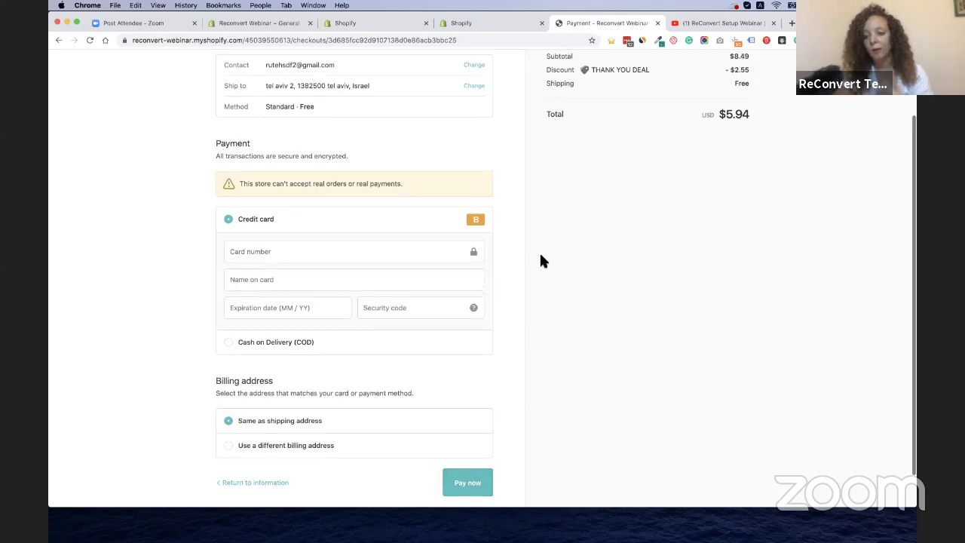
pyautogui.scroll(3, 540, 261)
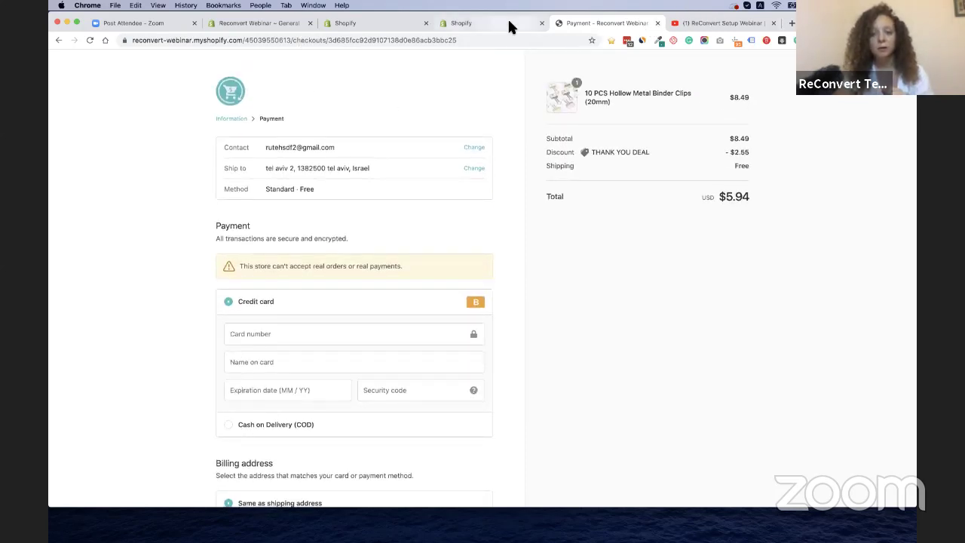
# Close the checkout tab and go to ReConvert's Birthdays settings page
pyautogui.click(657, 22)
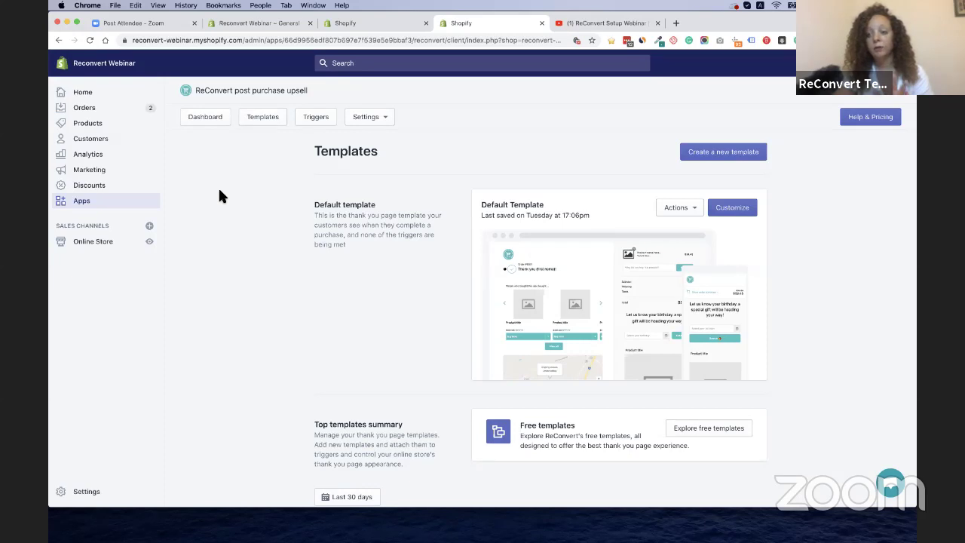
pyautogui.click(382, 120)
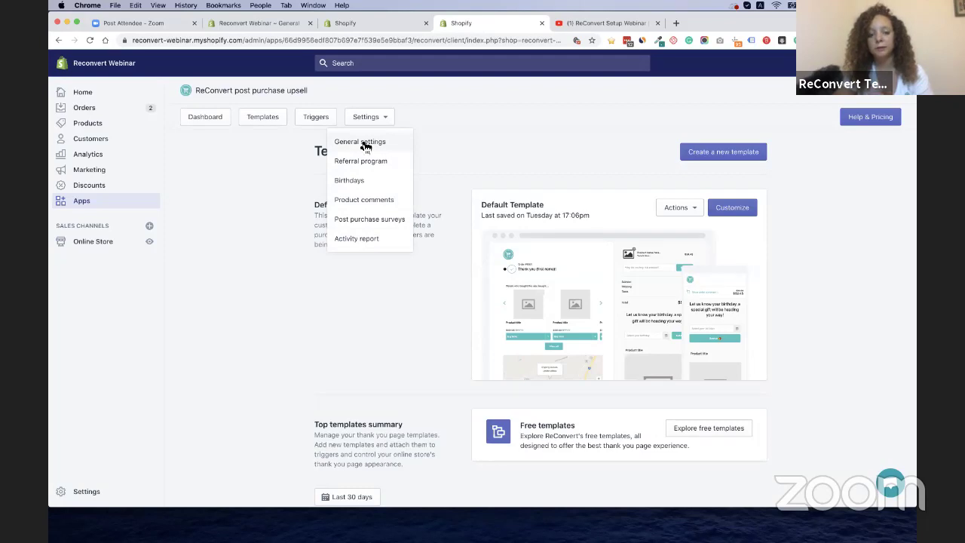
pyautogui.click(357, 185)
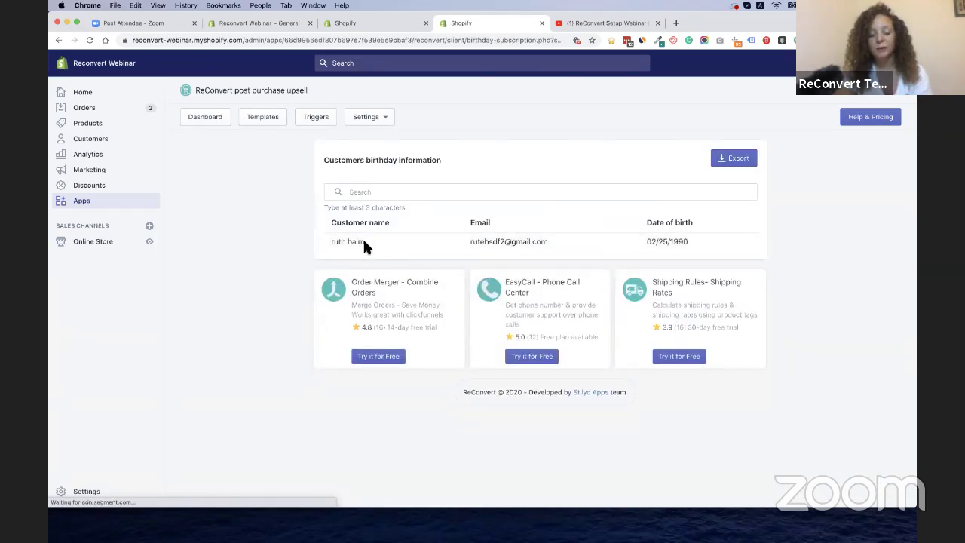
# Highlight the test customer's name and the 02/25/1990 date of birth in the table
pyautogui.moveTo(338, 242); pyautogui.dragTo(486, 241)
pyautogui.click(490, 241)
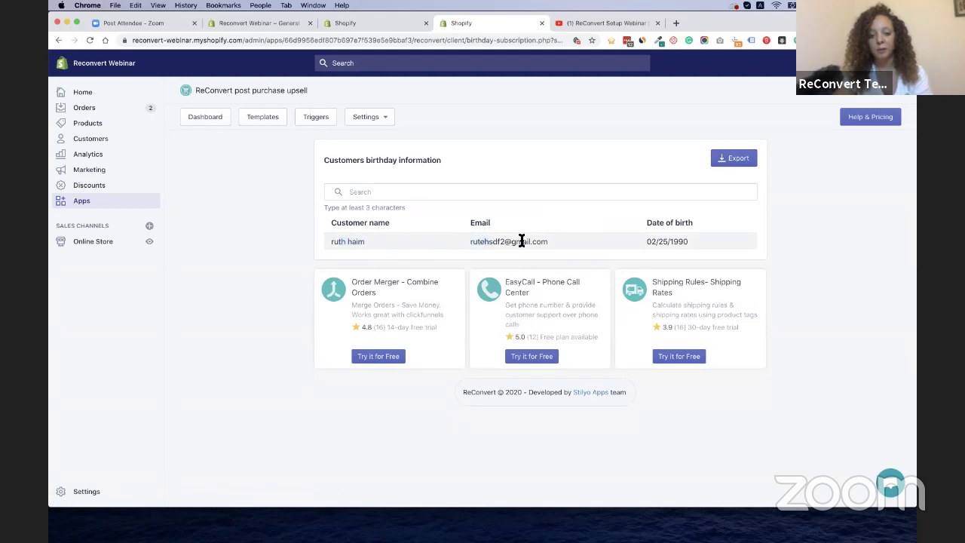
pyautogui.moveTo(650, 241); pyautogui.dragTo(684, 241)
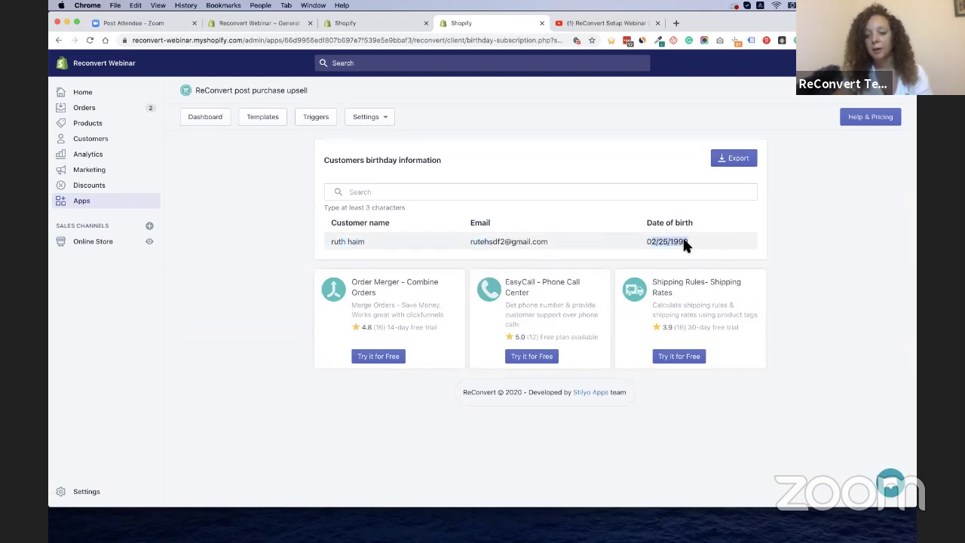
pyautogui.click(712, 246)
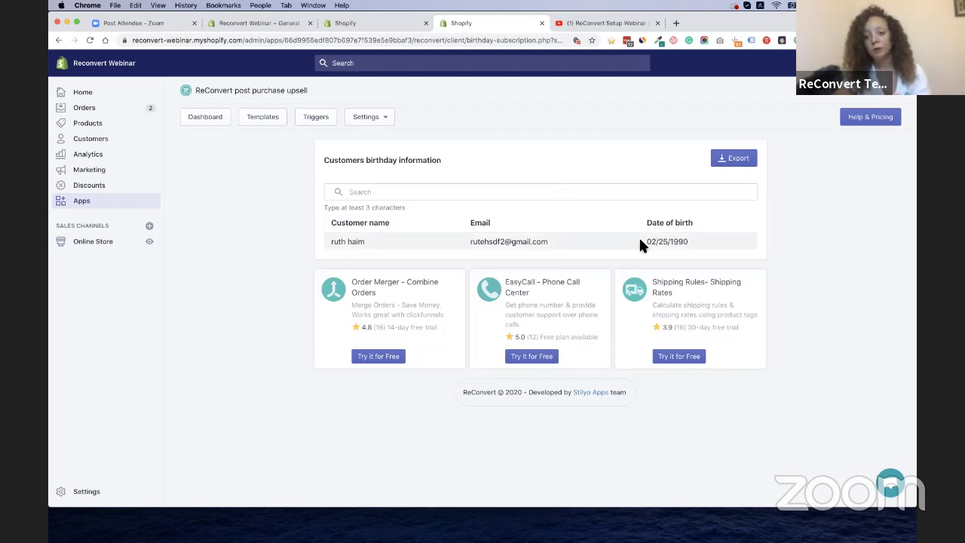
pyautogui.moveTo(639, 241); pyautogui.dragTo(667, 241)
pyautogui.click(667, 242)
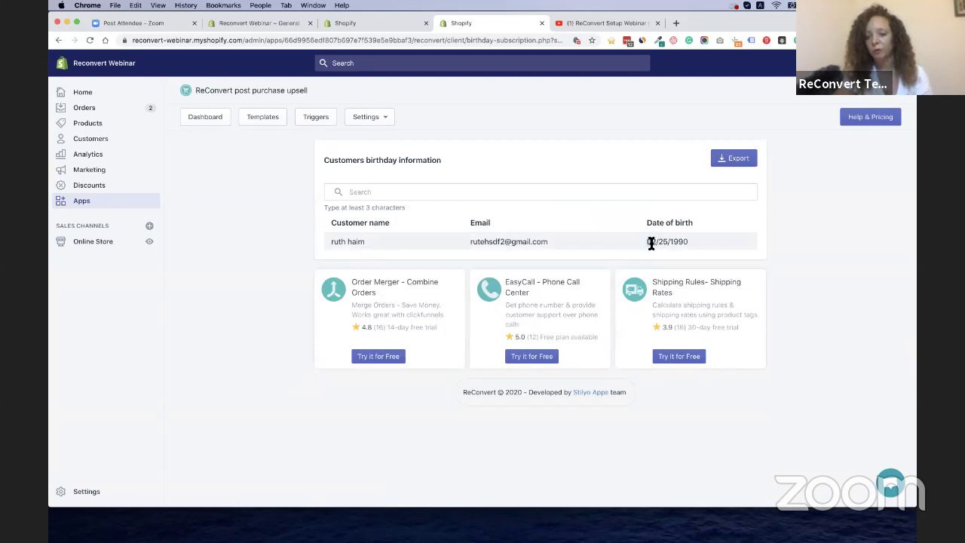
pyautogui.tripleClick(651, 243)
pyautogui.click(651, 243)
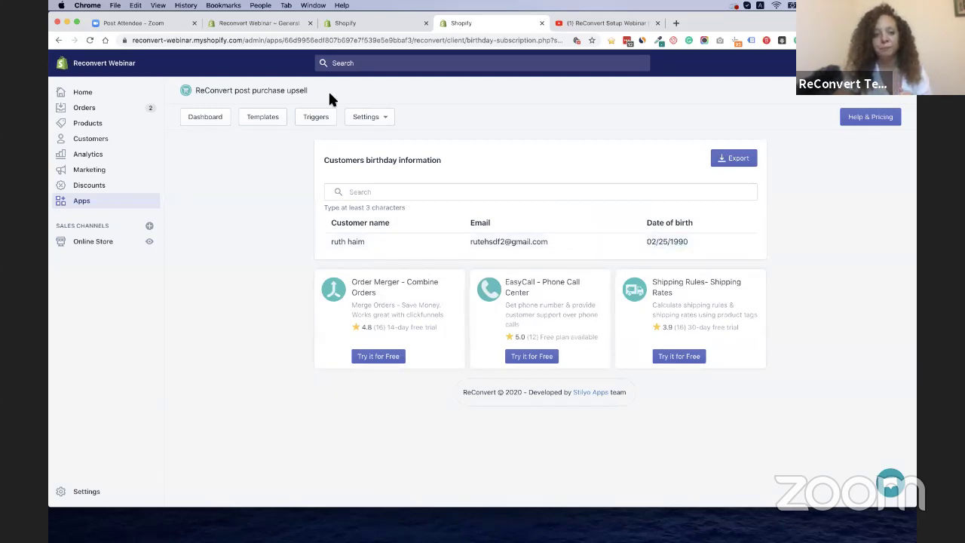
# Open Product comments and highlight the binder clips order showing the 'Love crafts' comment
pyautogui.click(366, 115)
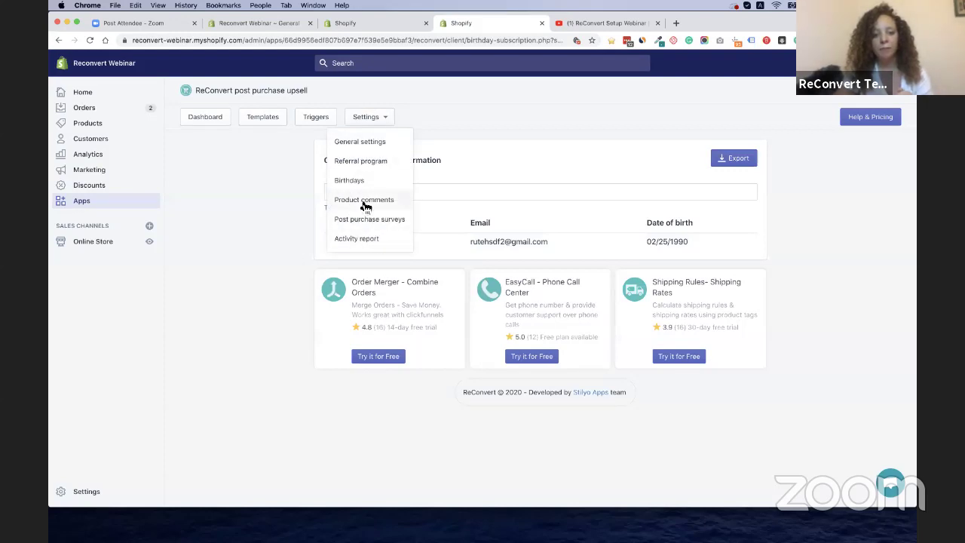
pyautogui.click(365, 201)
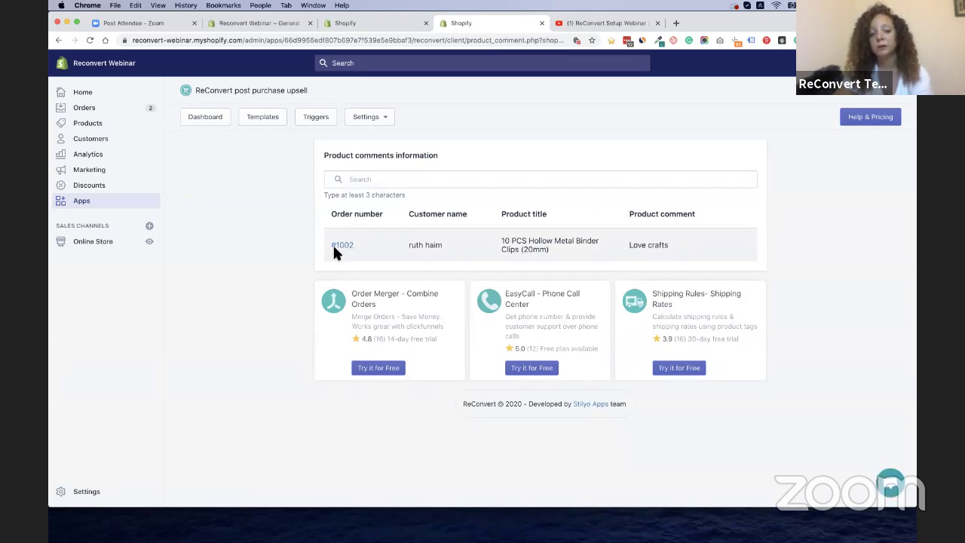
pyautogui.tripleClick(534, 241)
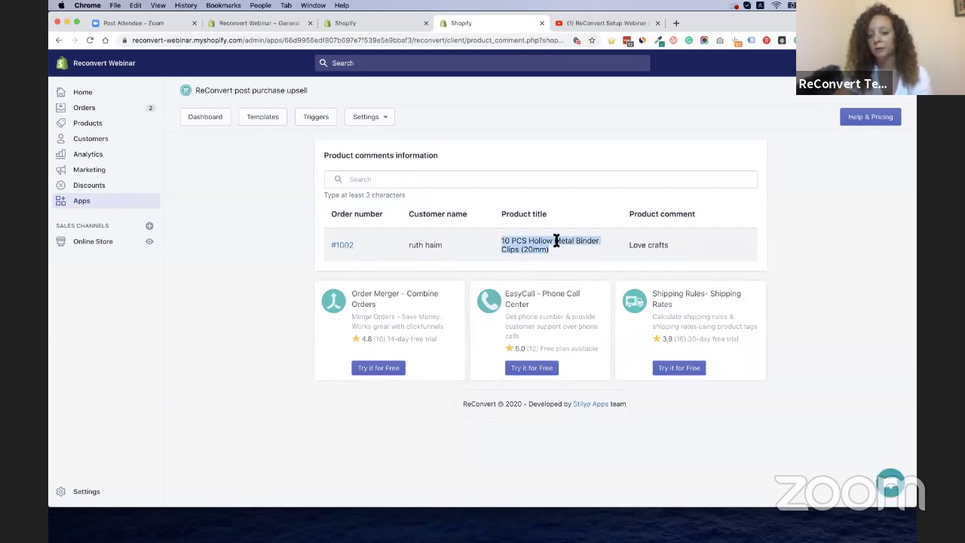
pyautogui.click(644, 244)
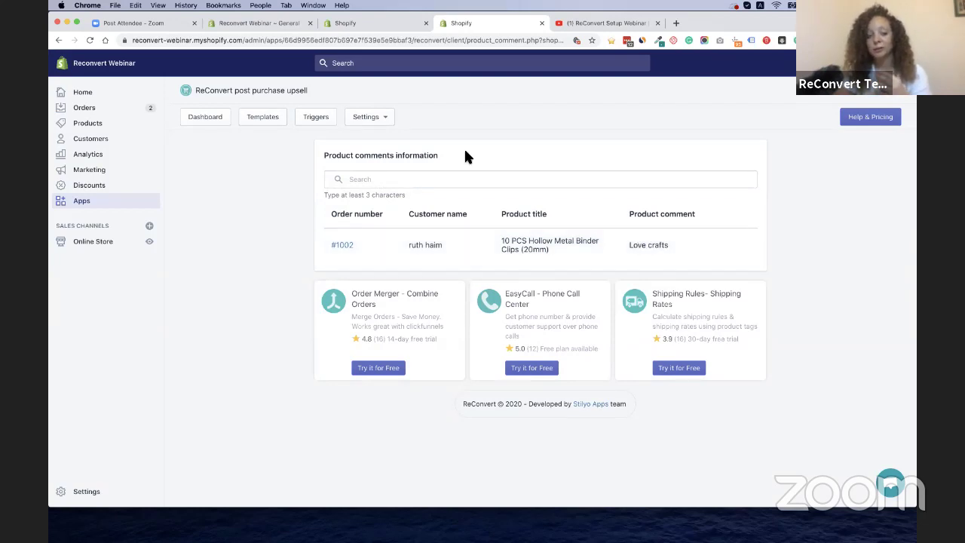
pyautogui.click(385, 122)
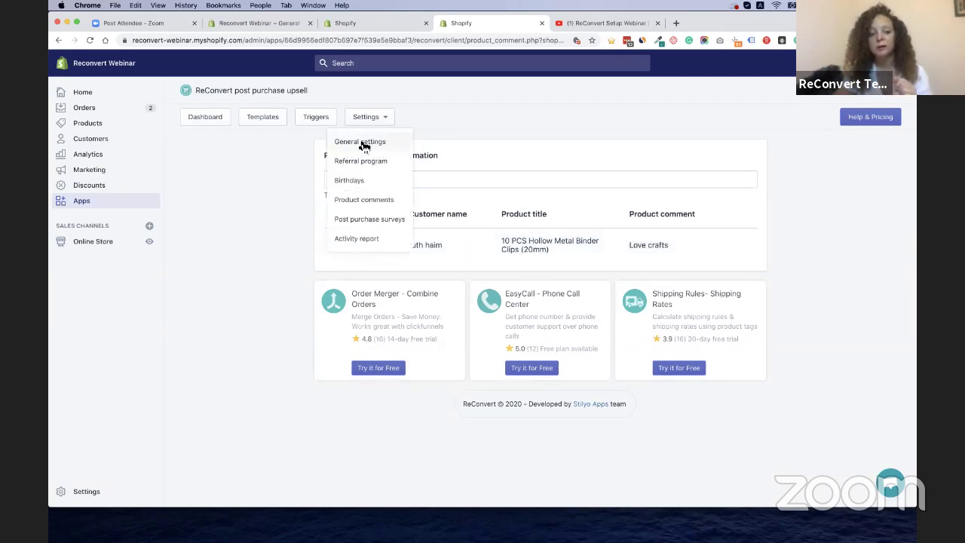
# Open General settings and check the admin language list, keeping English
pyautogui.click(363, 145)
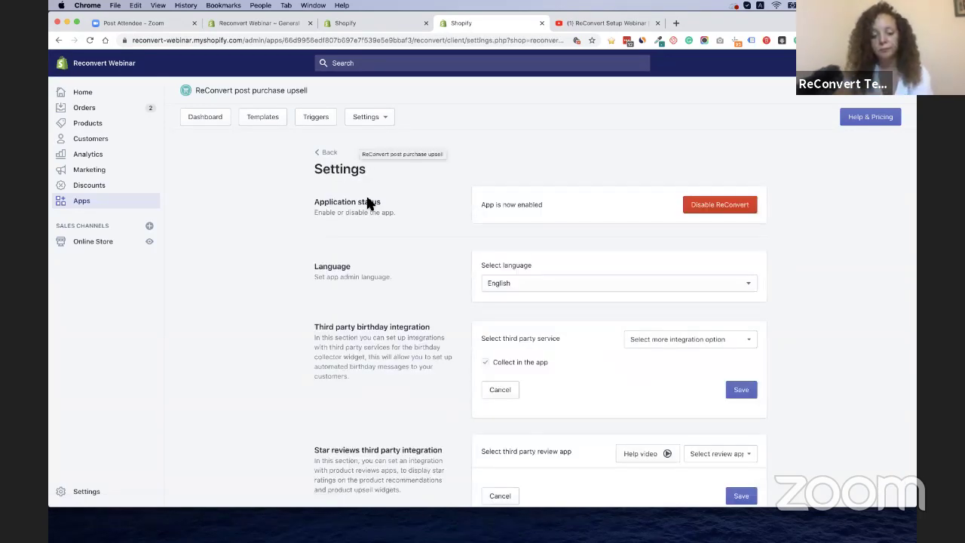
pyautogui.scroll(-1, 374, 273)
pyautogui.scroll(-1, 373, 267)
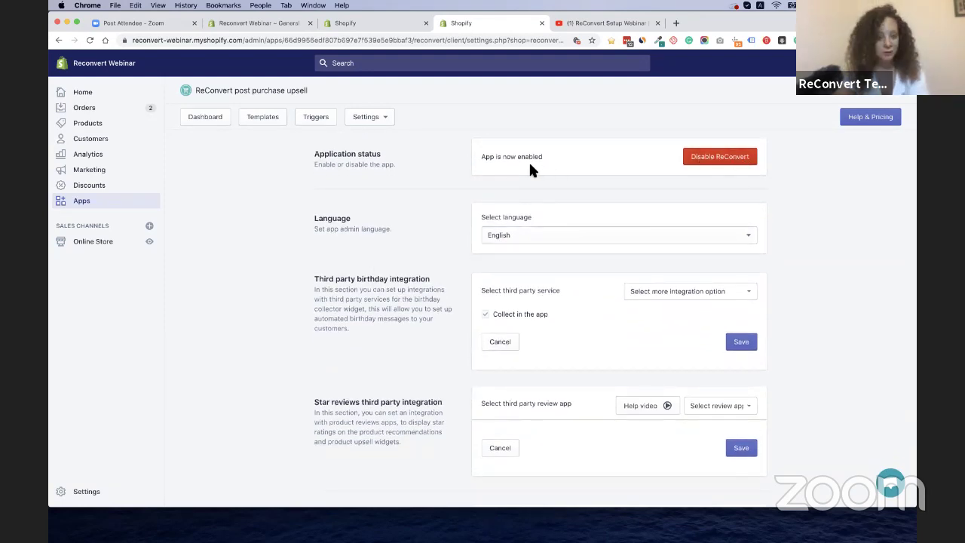
pyautogui.scroll(-1, 490, 211)
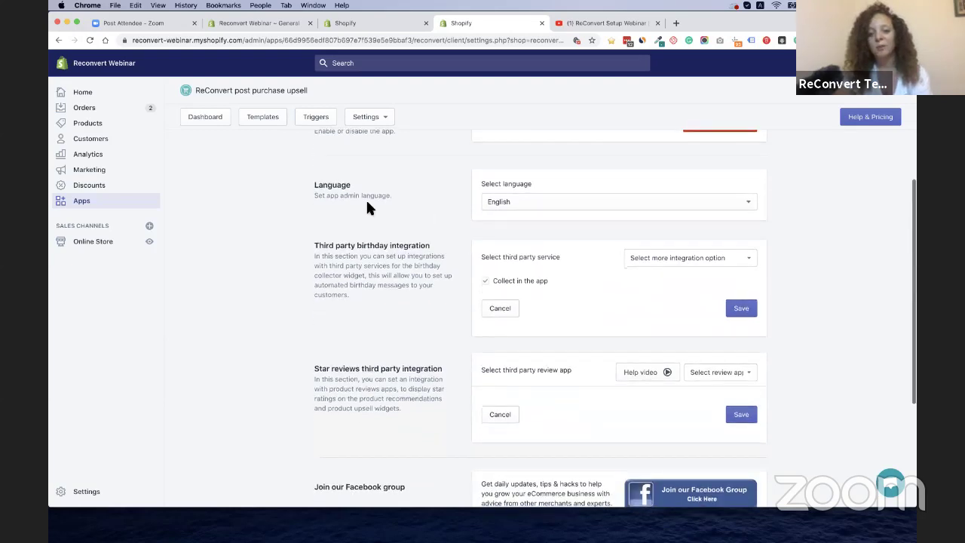
pyautogui.click(562, 206)
pyautogui.click(418, 205)
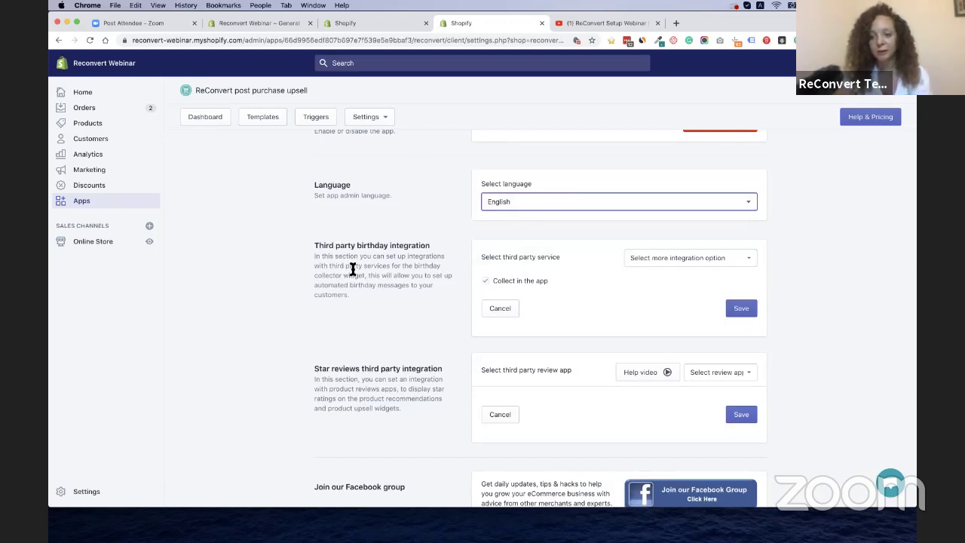
pyautogui.click(591, 210)
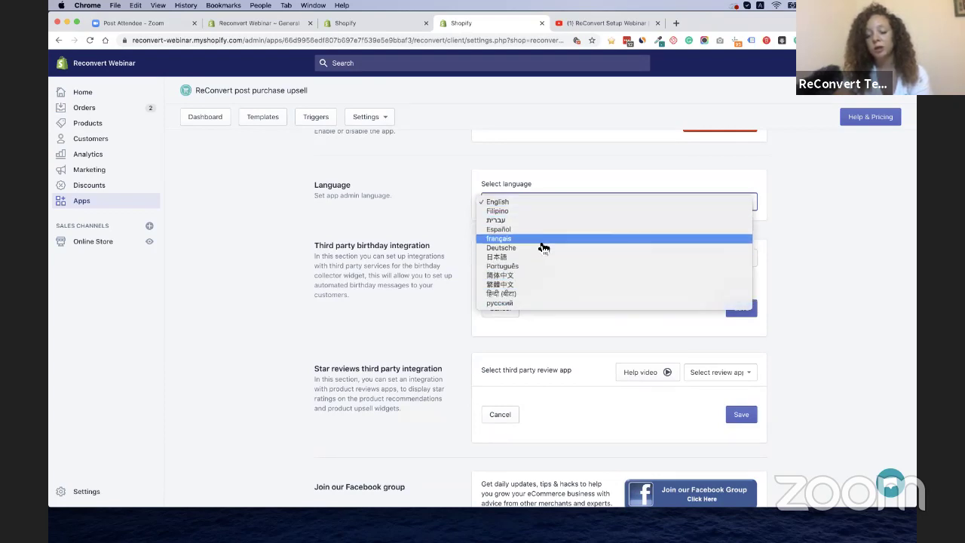
pyautogui.click(402, 215)
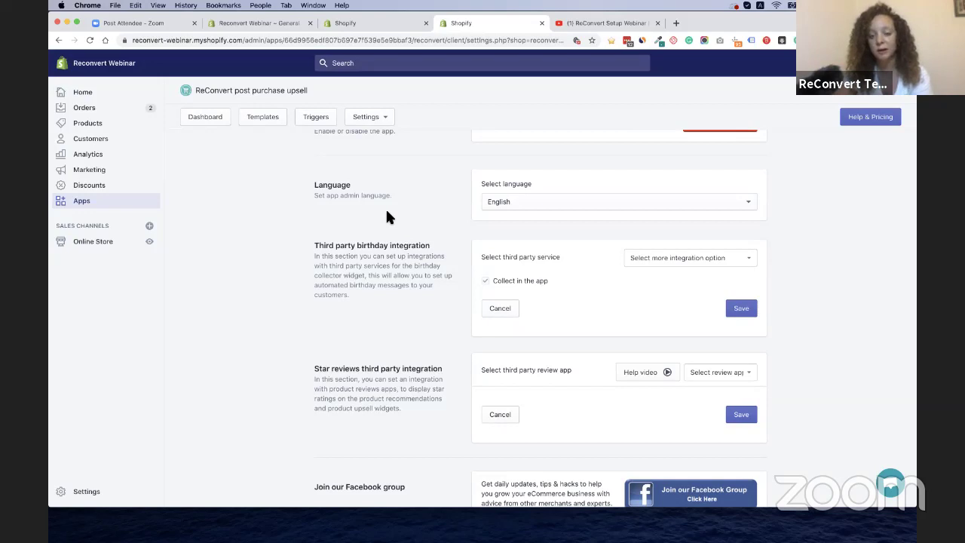
pyautogui.scroll(-2, 385, 216)
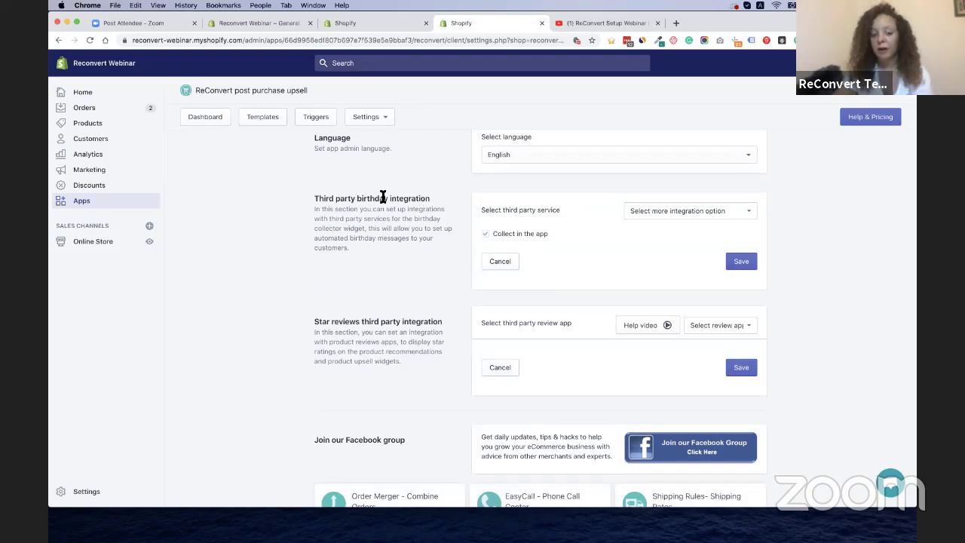
pyautogui.moveTo(352, 197); pyautogui.dragTo(401, 196)
pyautogui.click(404, 194)
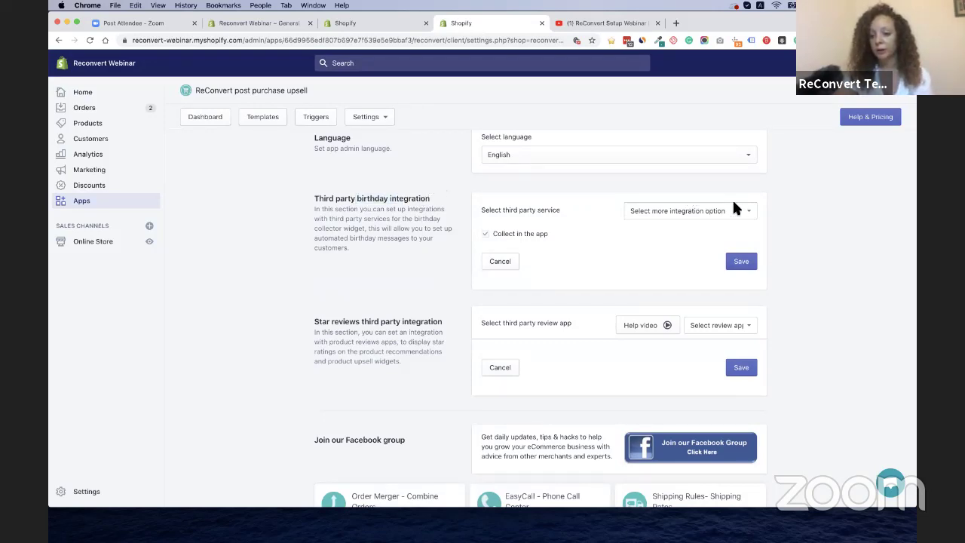
# Add SMSbump as a birthday integration, then add MailChimp and remove it again
pyautogui.click(753, 214)
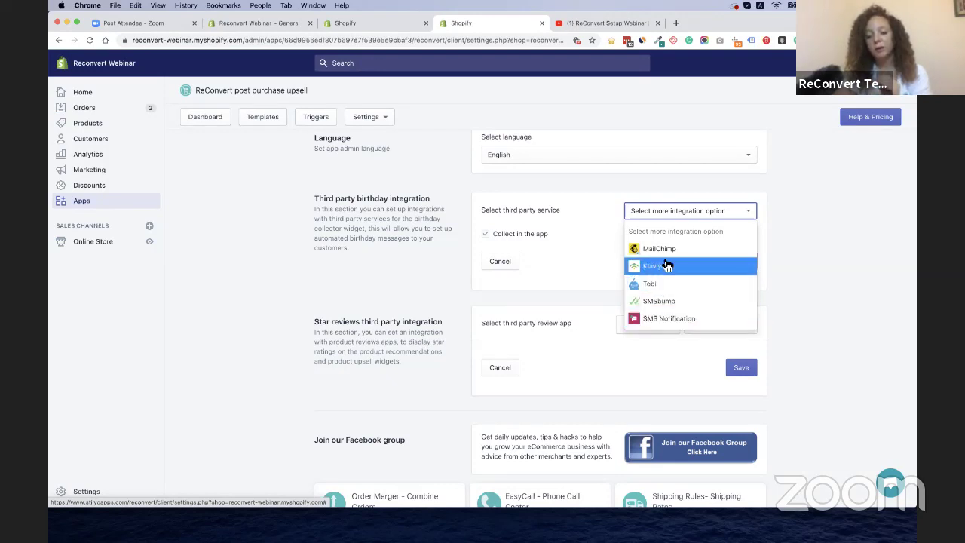
pyautogui.click(664, 301)
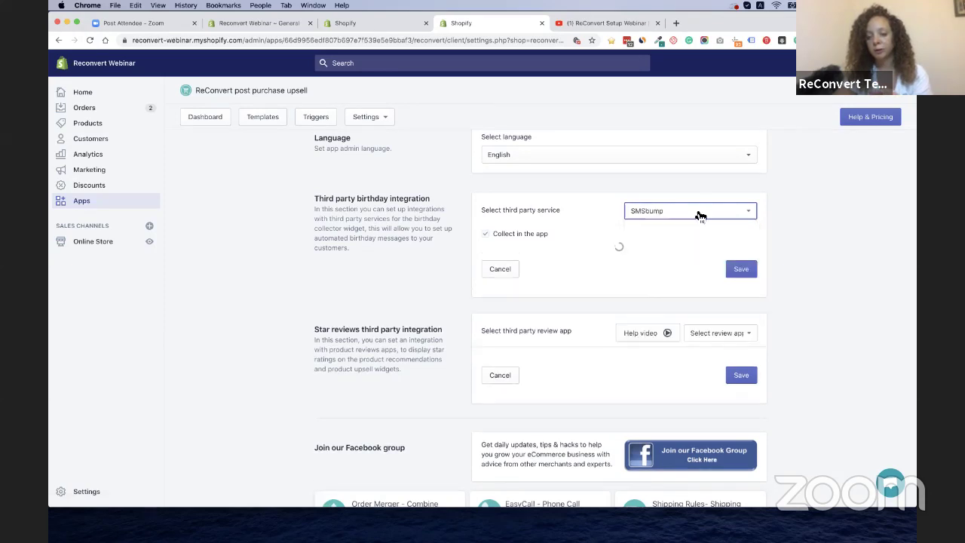
pyautogui.click(695, 213)
pyautogui.click(669, 249)
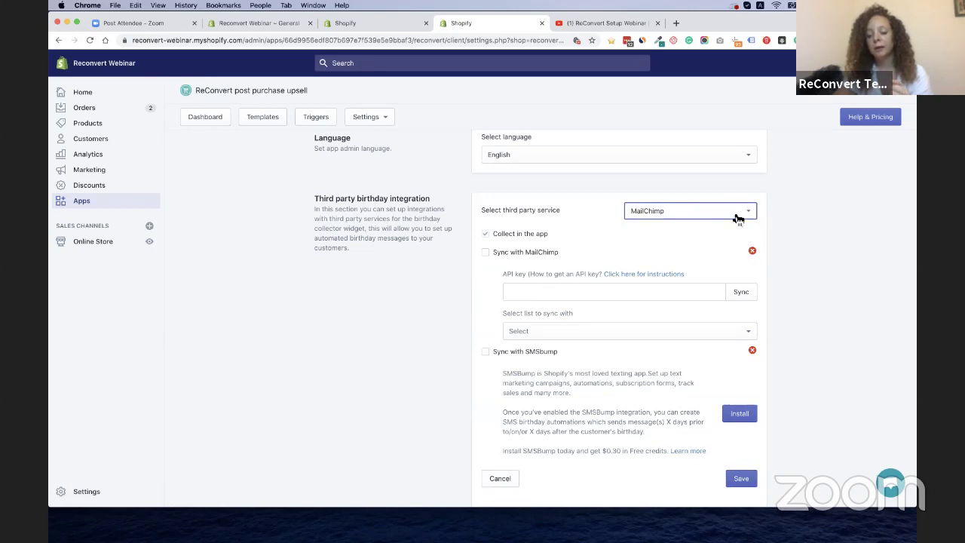
pyautogui.click(647, 298)
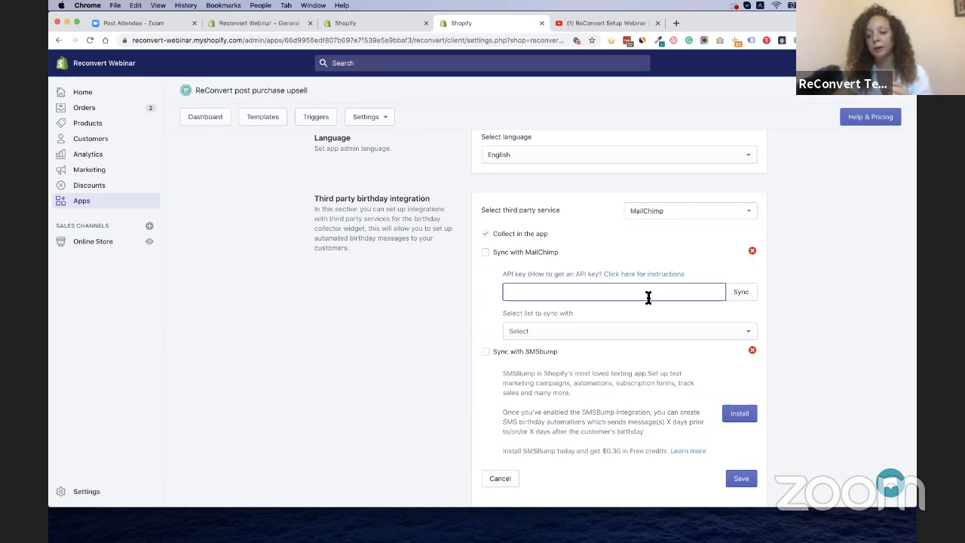
pyautogui.click(753, 249)
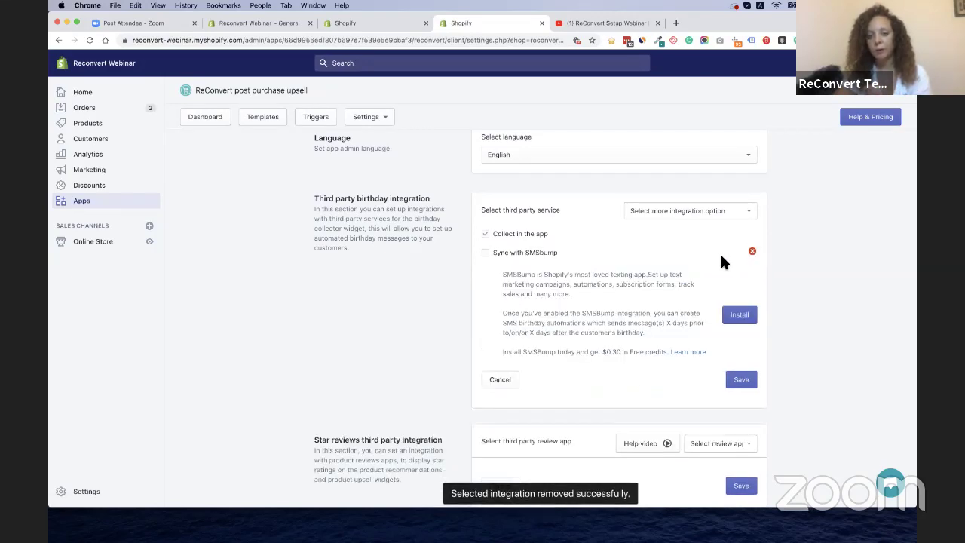
pyautogui.click(694, 216)
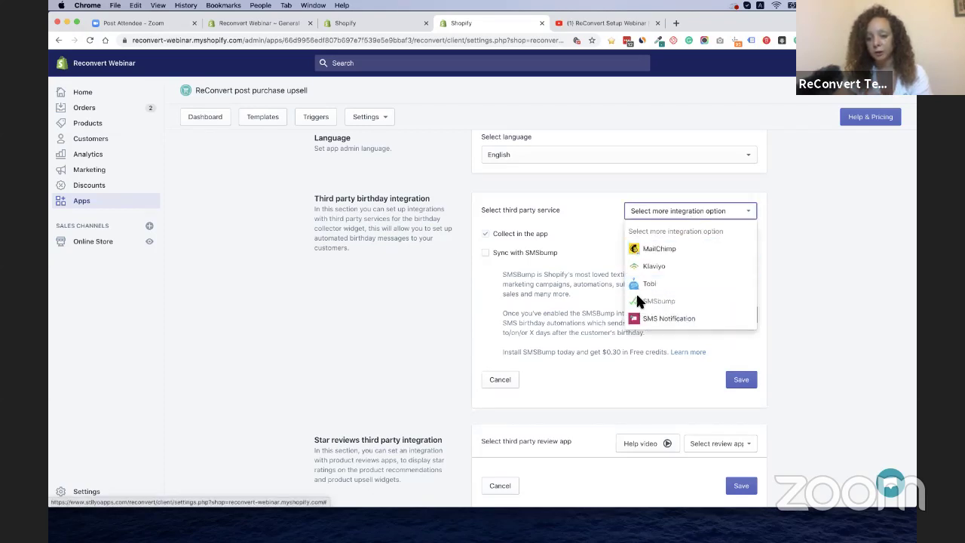
pyautogui.click(570, 284)
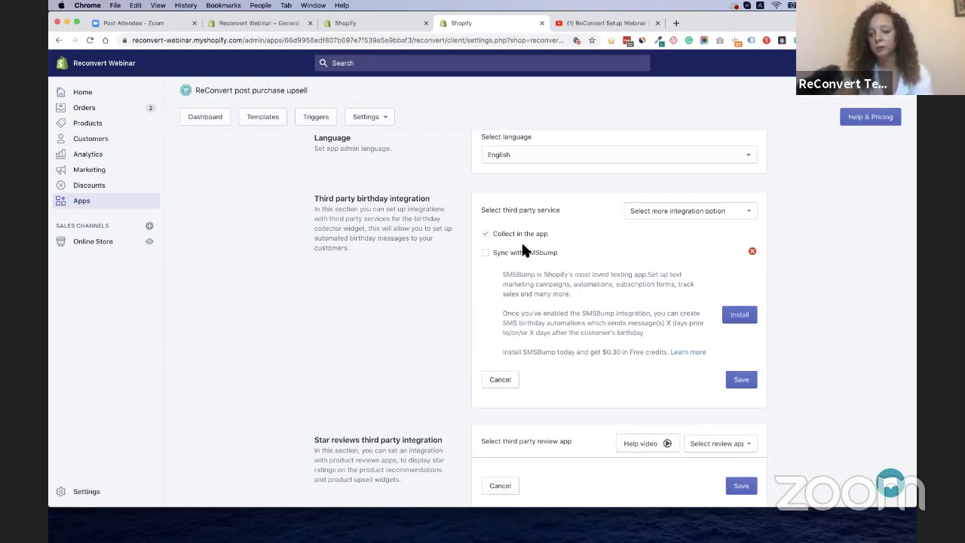
# Install the SMSBump app into the store and return to ReConvert settings
pyautogui.click(741, 324)
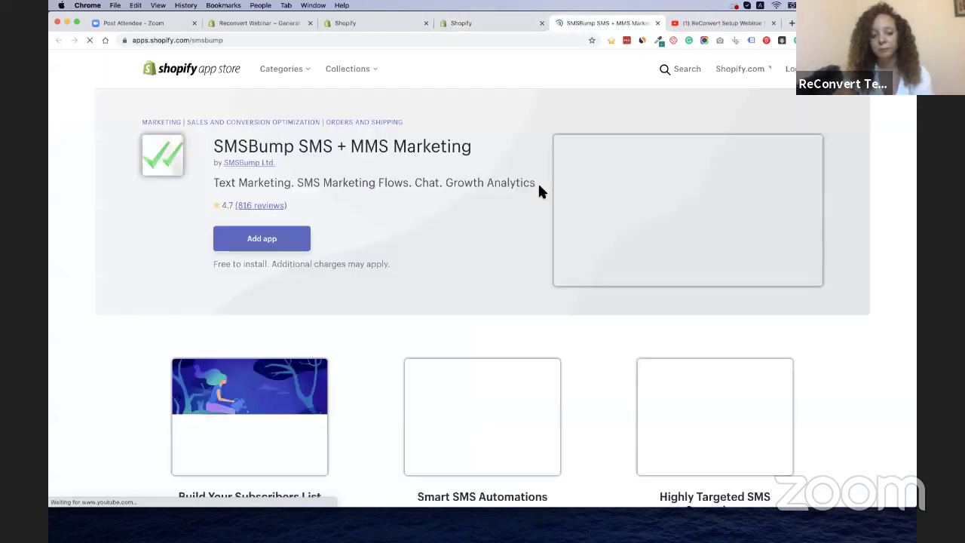
pyautogui.click(269, 269)
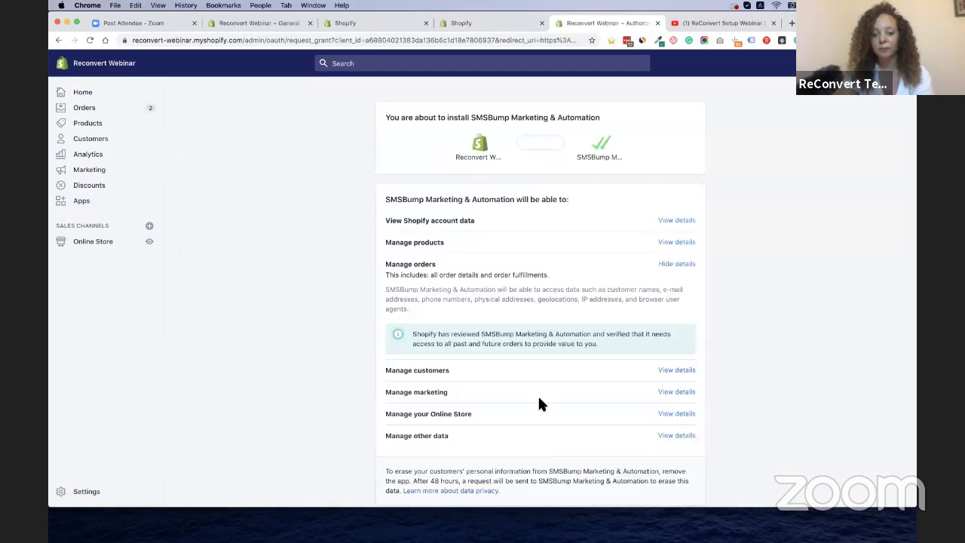
pyautogui.scroll(-3, 517, 450)
pyautogui.click(693, 435)
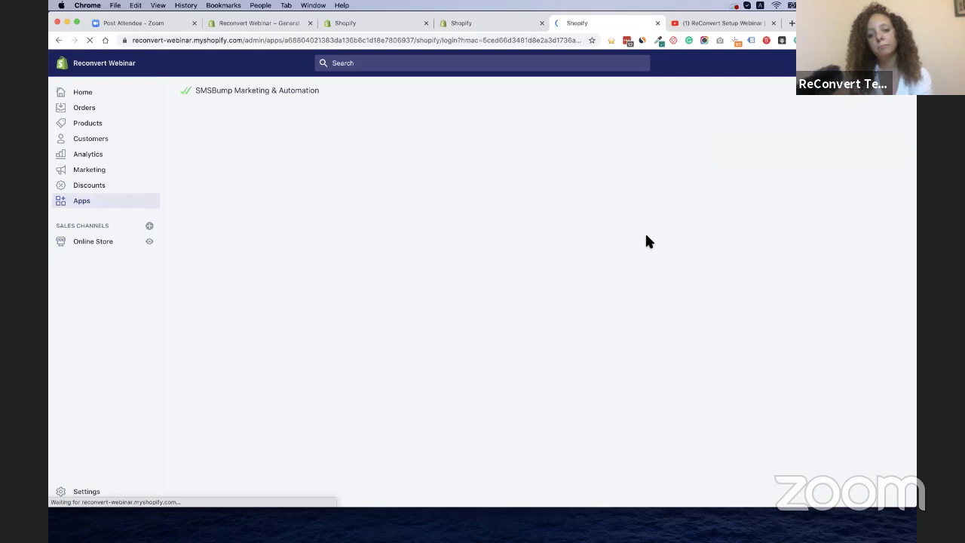
pyautogui.click(488, 25)
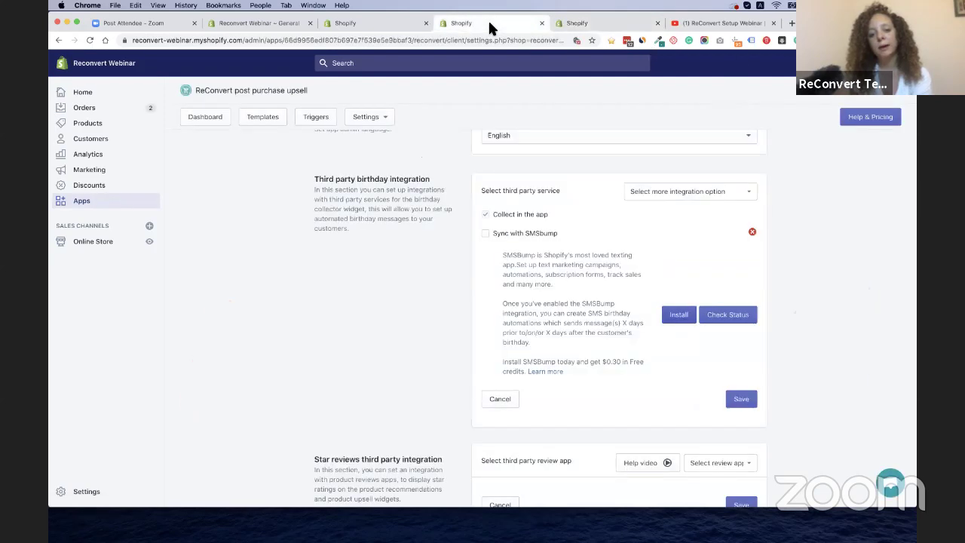
# Check SMSBump's status and welcome page, then remove the SMSBump integration and save
pyautogui.click(725, 323)
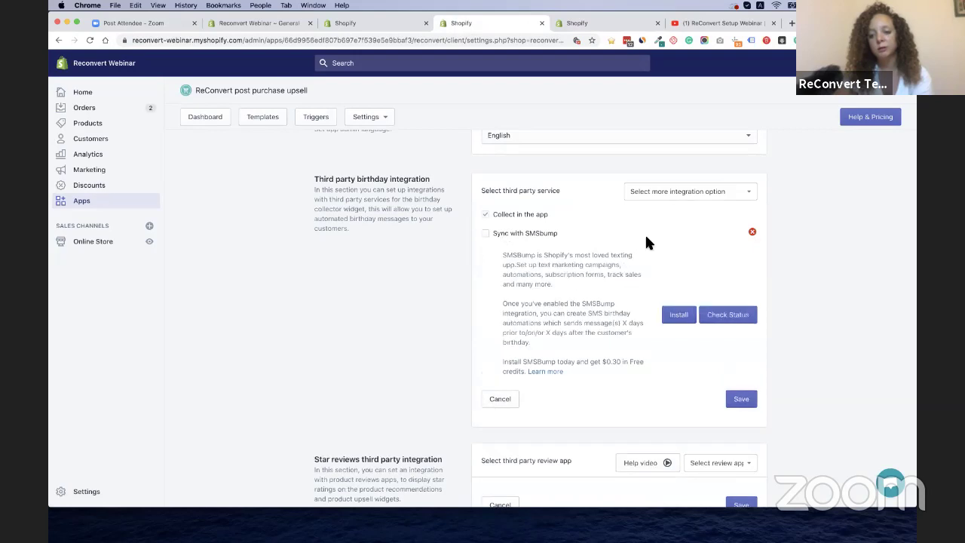
pyautogui.click(727, 315)
pyautogui.click(625, 23)
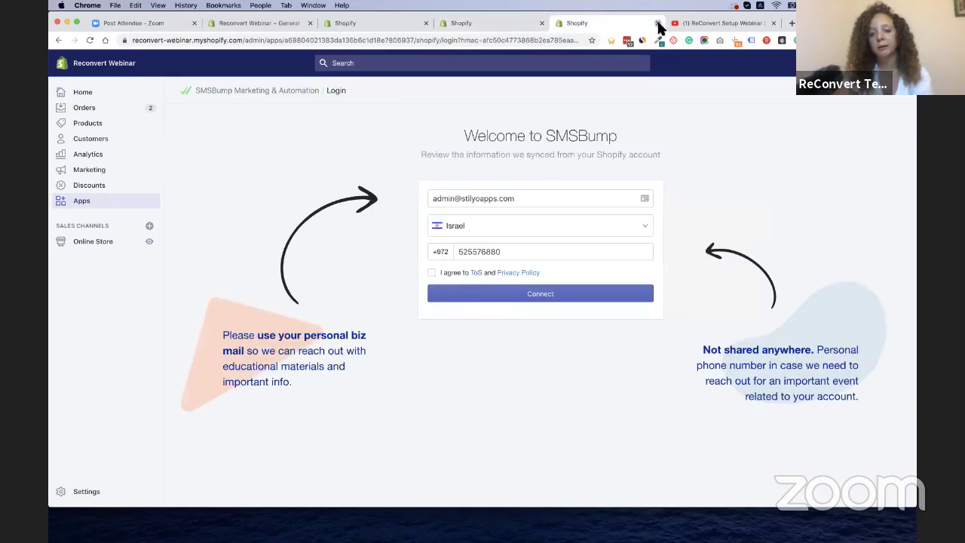
pyautogui.click(657, 24)
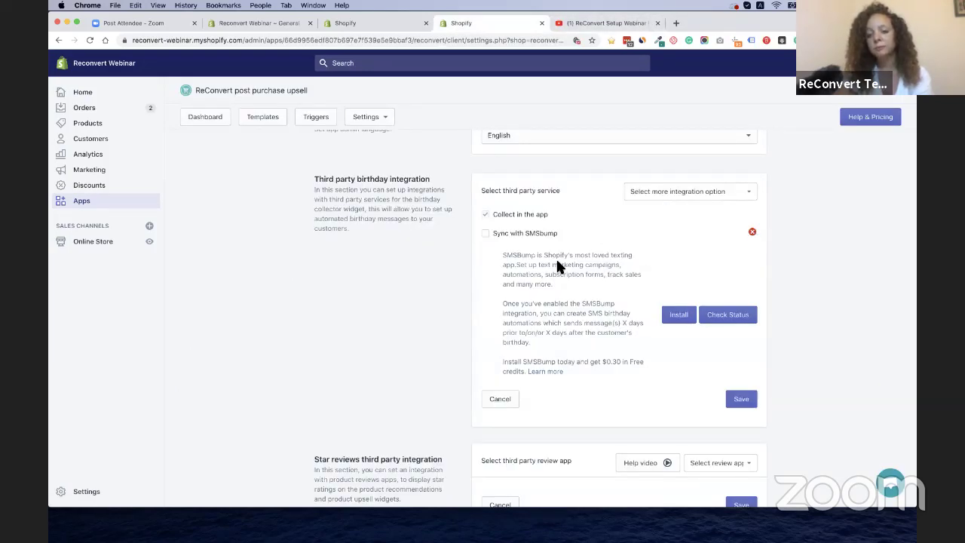
pyautogui.click(752, 234)
pyautogui.click(741, 243)
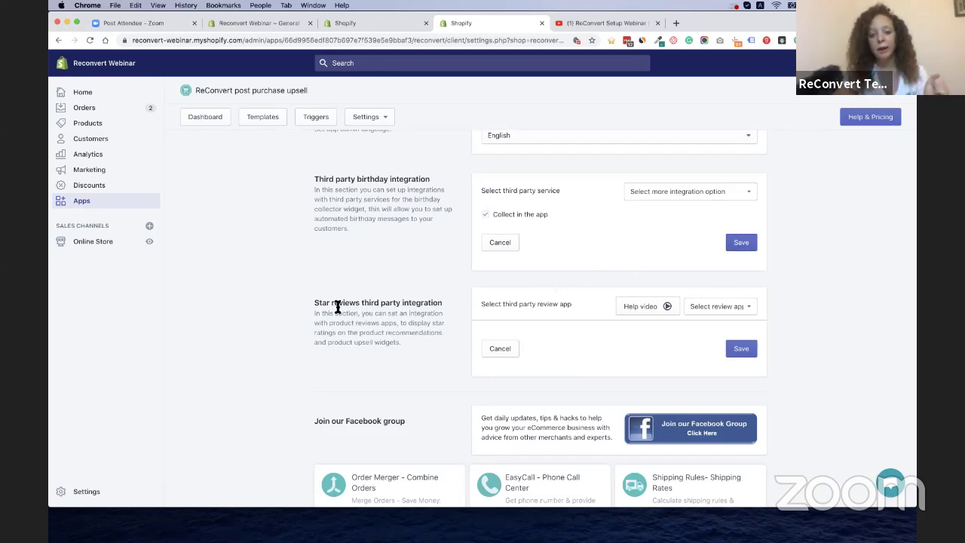
# Choose Stamped.io instead of Rivyo as the review app, save, and return to the templates page
pyautogui.moveTo(338, 306); pyautogui.dragTo(398, 307)
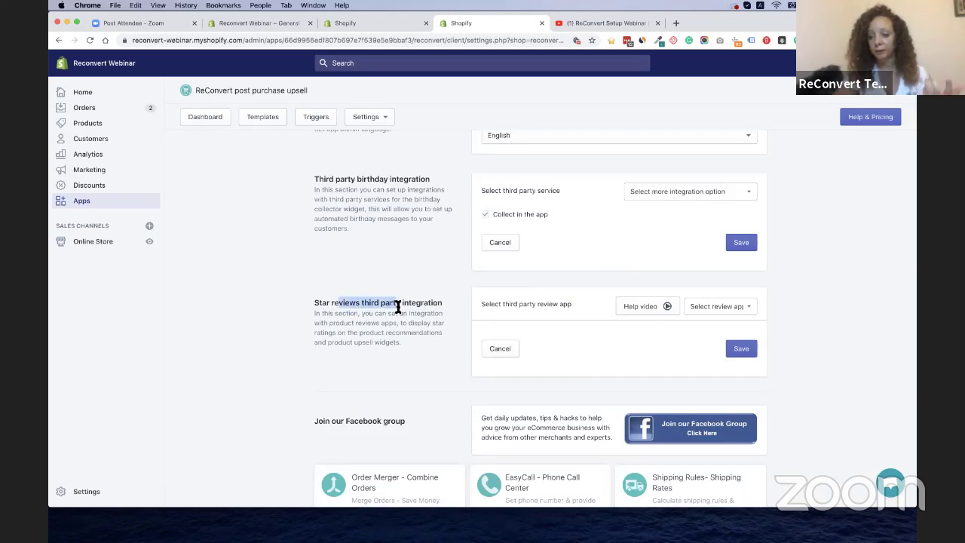
pyautogui.click(397, 308)
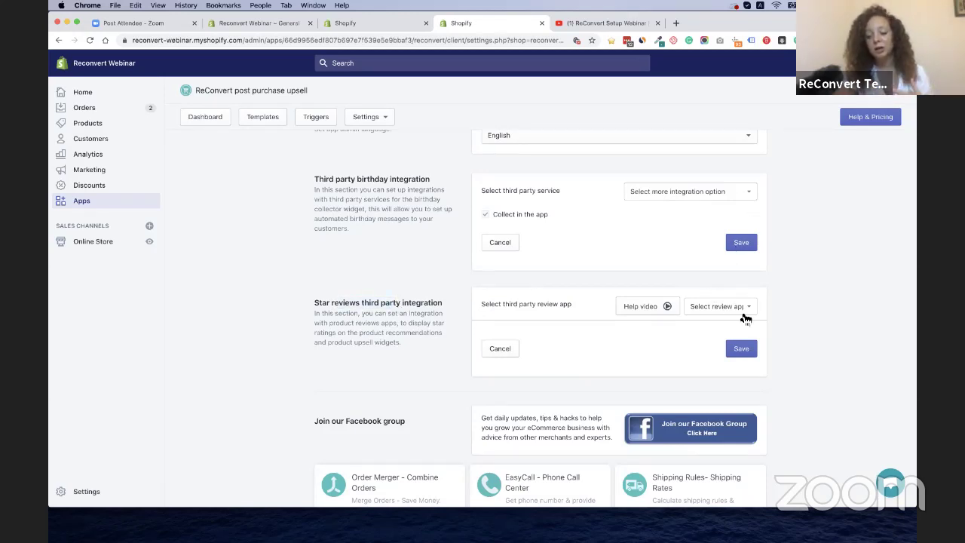
pyautogui.click(752, 312)
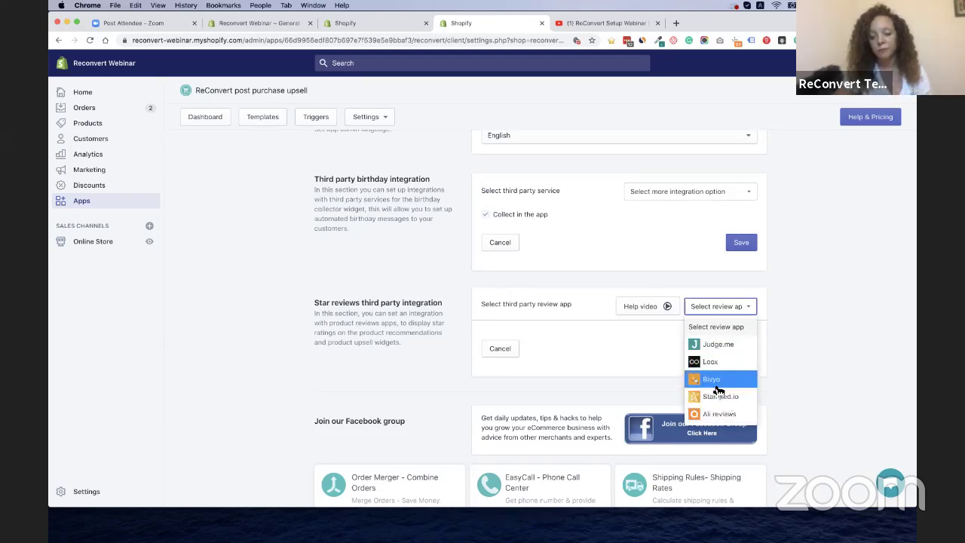
pyautogui.click(713, 381)
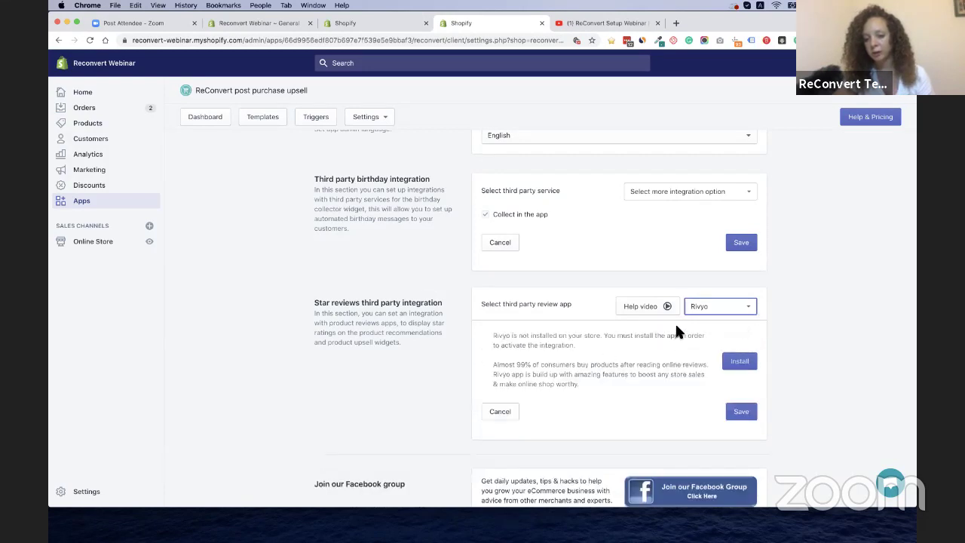
pyautogui.click(699, 309)
pyautogui.click(697, 397)
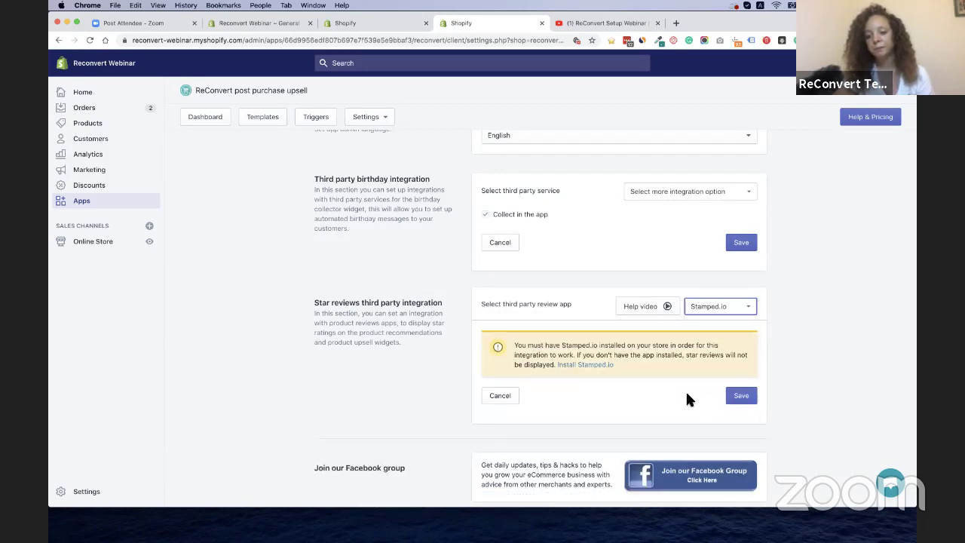
pyautogui.click(743, 395)
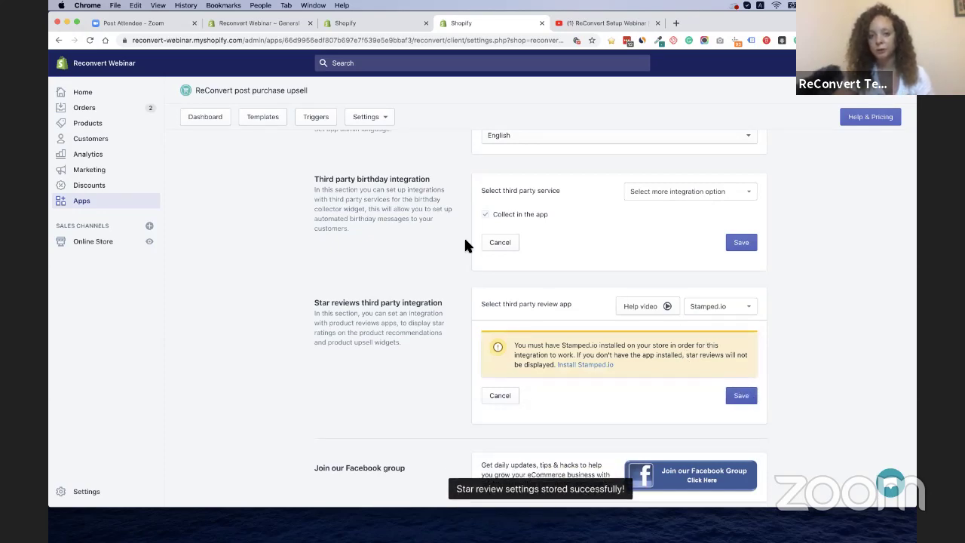
pyautogui.click(370, 27)
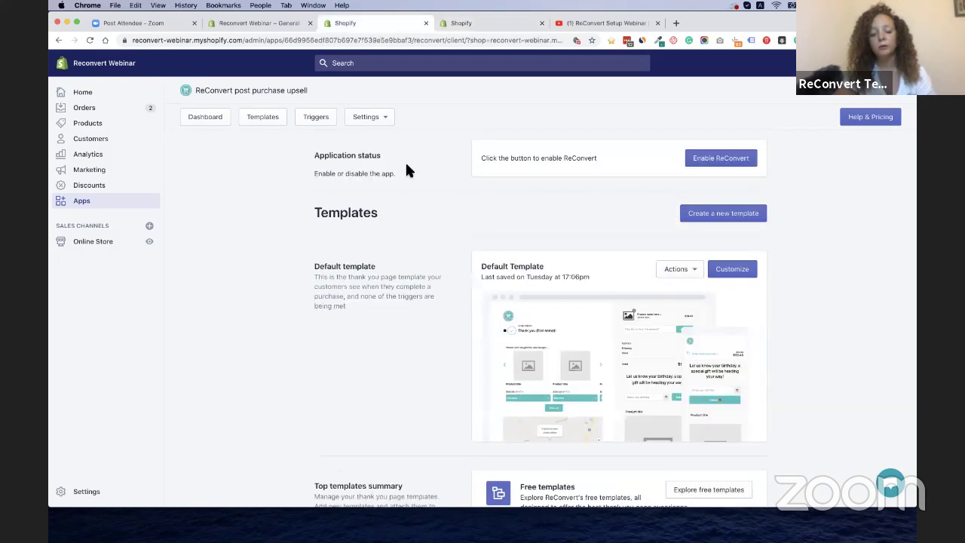
# In the Default Template editor, turn on Display star reviews for the product recommendations carousel
pyautogui.click(730, 271)
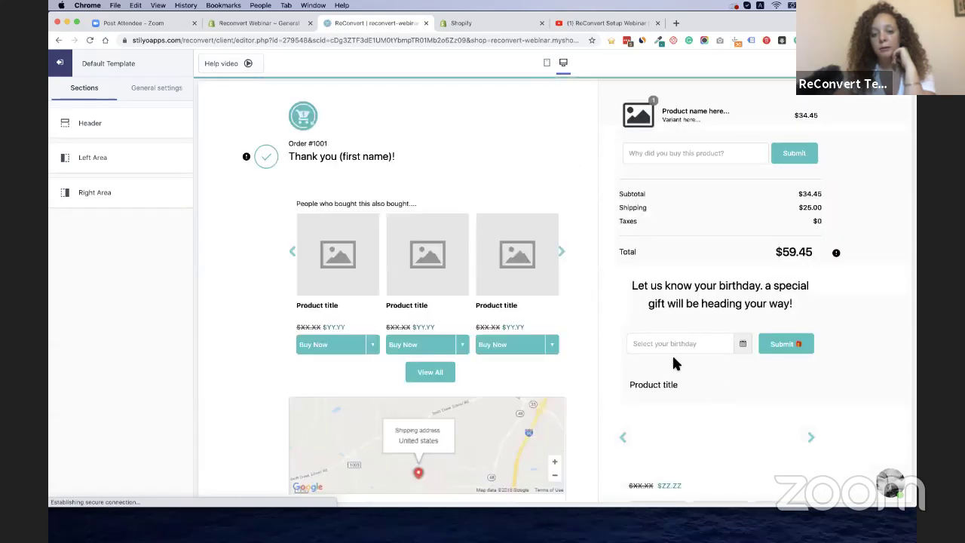
pyautogui.click(321, 324)
pyautogui.scroll(-5, 139, 304)
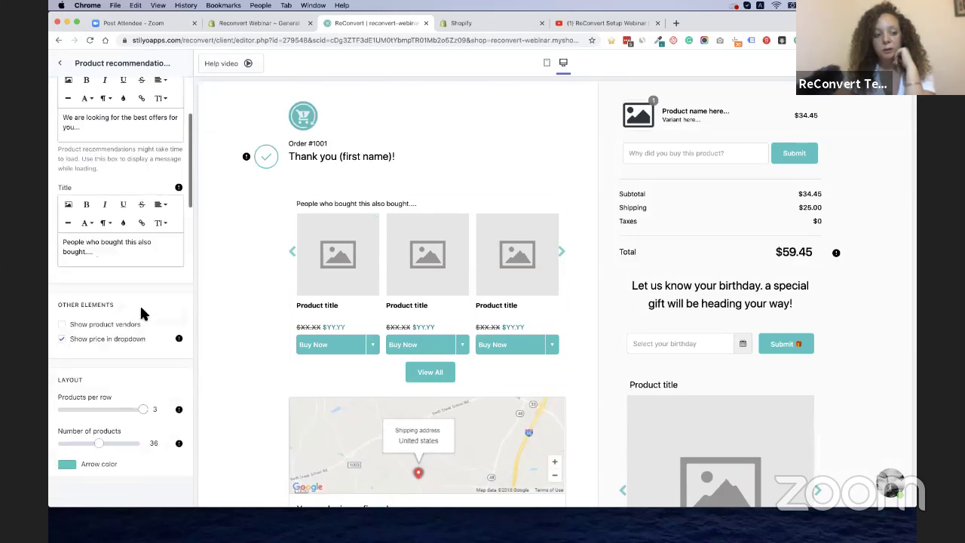
pyautogui.scroll(-3, 140, 303)
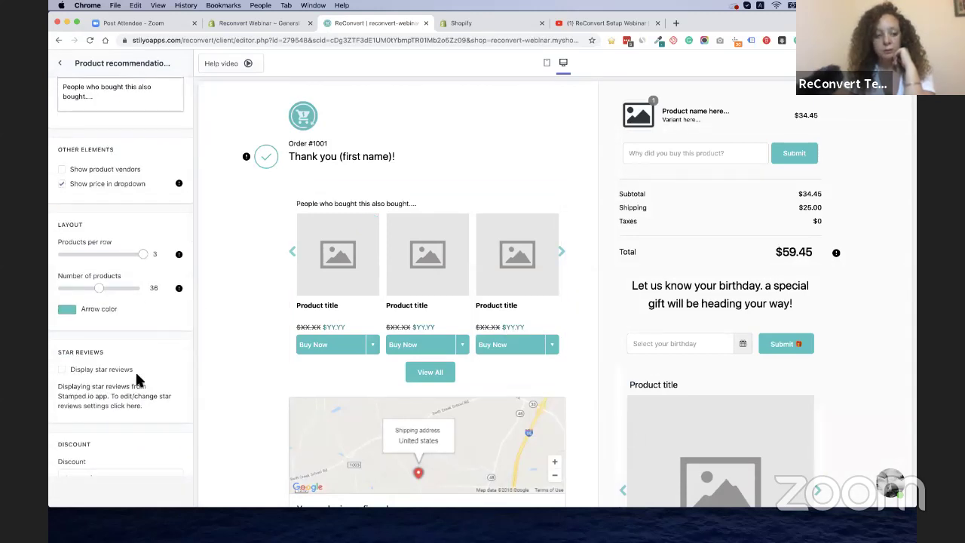
pyautogui.scroll(-3, 135, 372)
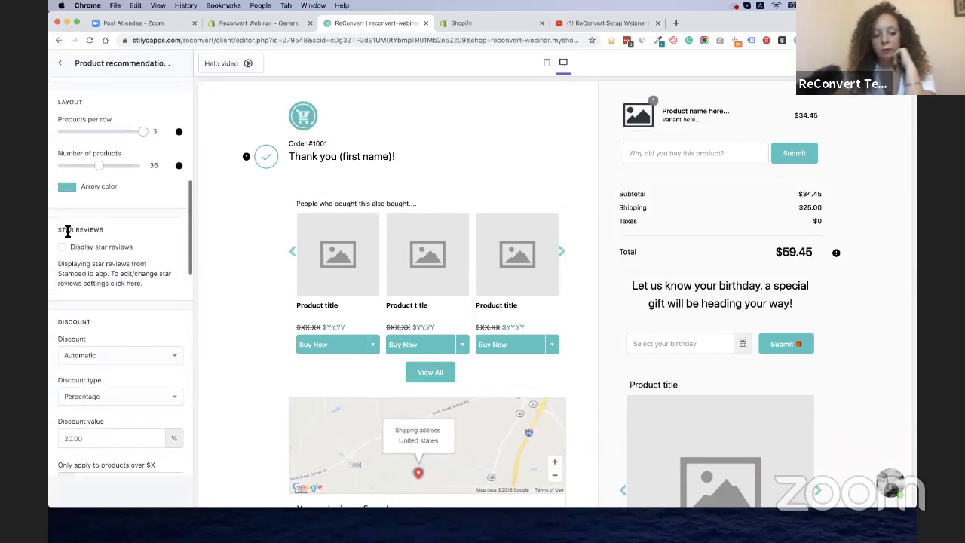
pyautogui.scroll(-1, 67, 226)
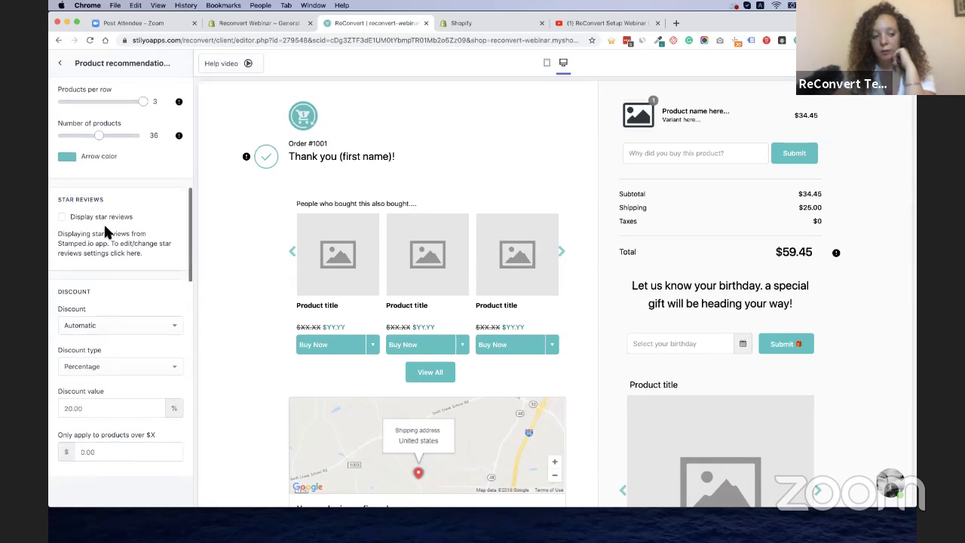
pyautogui.click(63, 217)
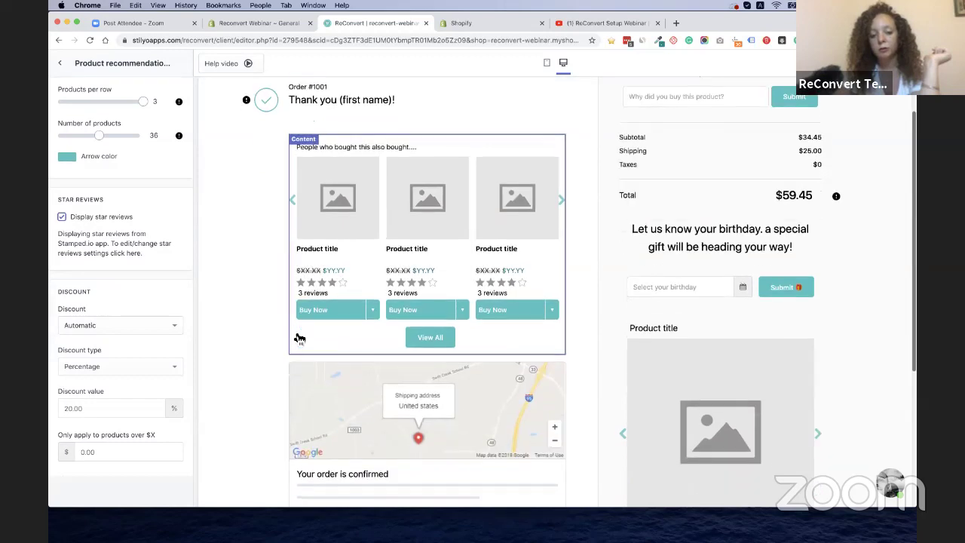
pyautogui.click(294, 202)
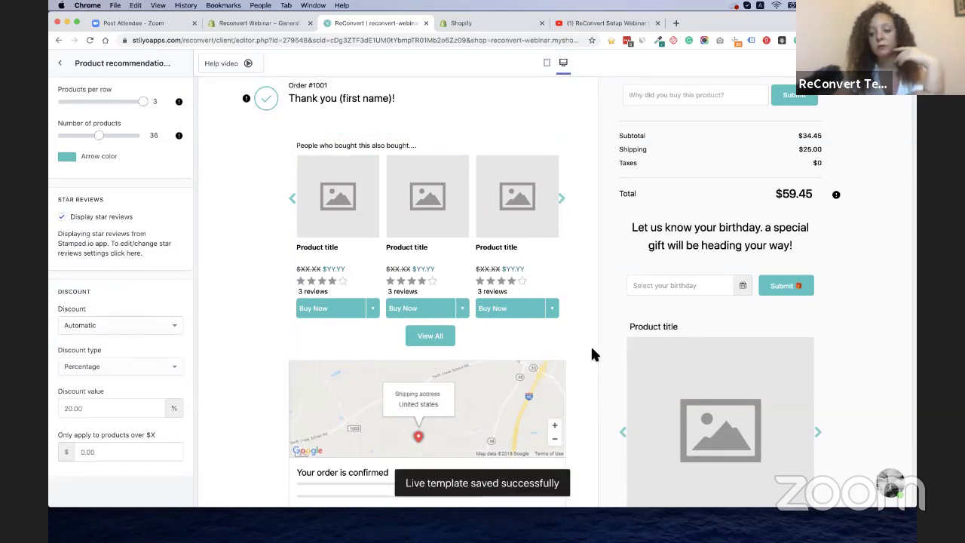
# Turn on Display star reviews for the product upsell widget as well
pyautogui.scroll(-5, 590, 345)
pyautogui.scroll(3, 590, 345)
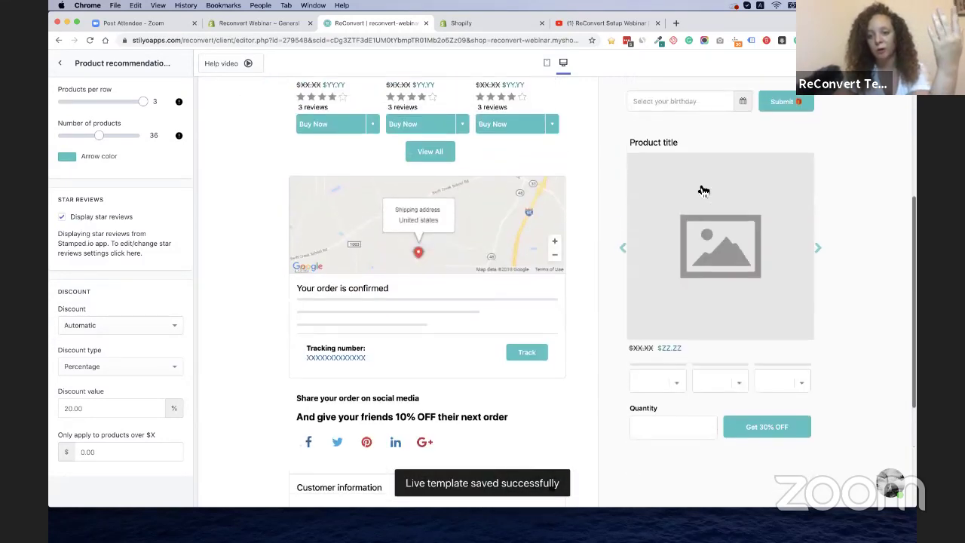
pyautogui.click(716, 226)
pyautogui.scroll(-9, 129, 314)
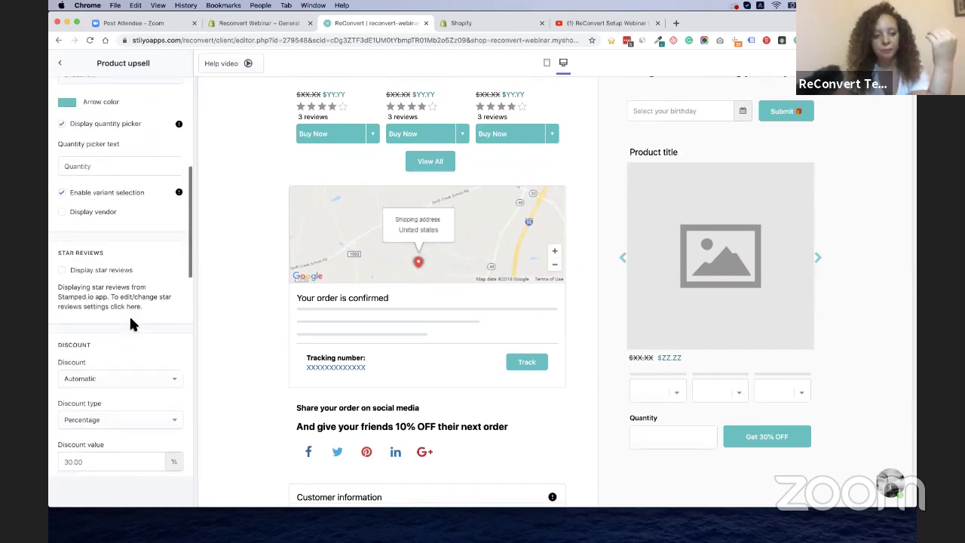
pyautogui.click(105, 240)
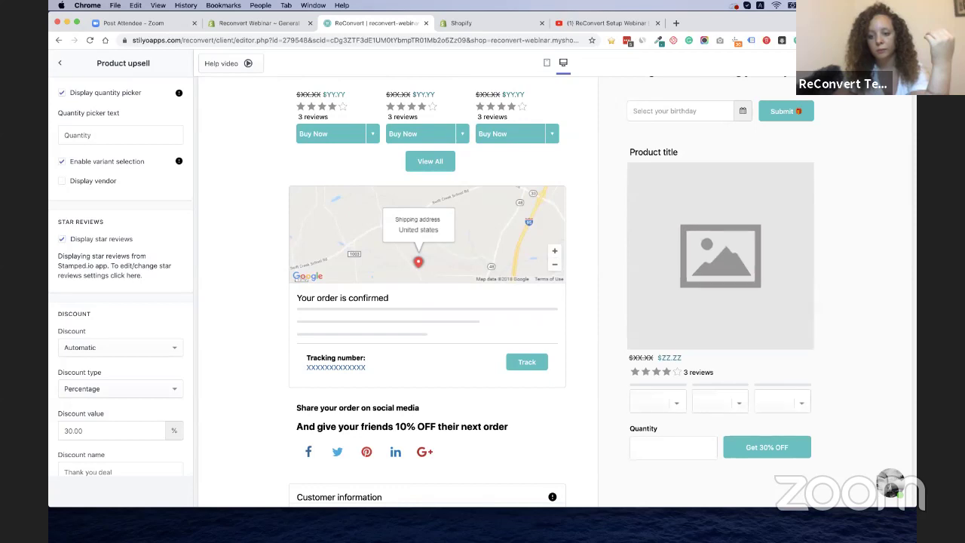
# Leave the template editor and go to the Triggers page for trigger-based thank-you pages
pyautogui.click(425, 22)
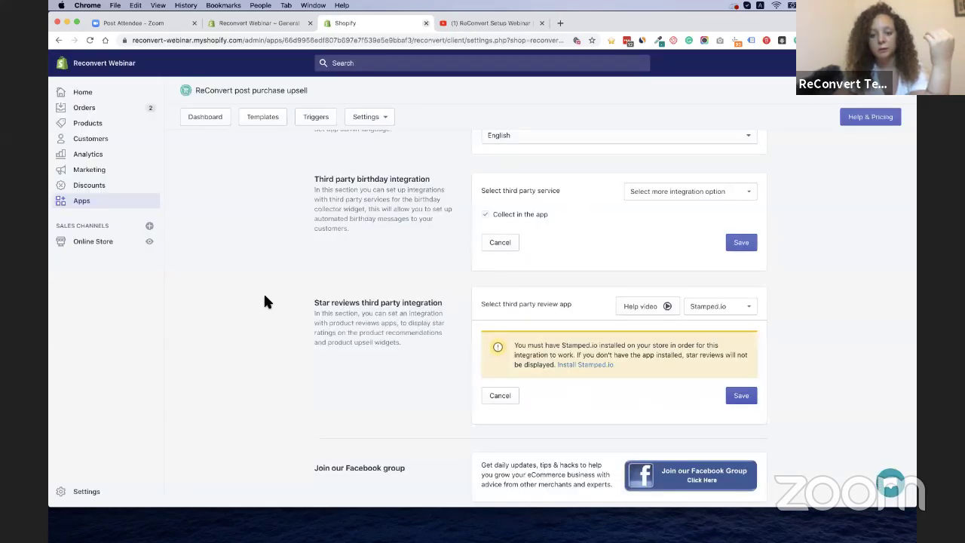
pyautogui.scroll(-1, 264, 298)
pyautogui.scroll(4, 264, 296)
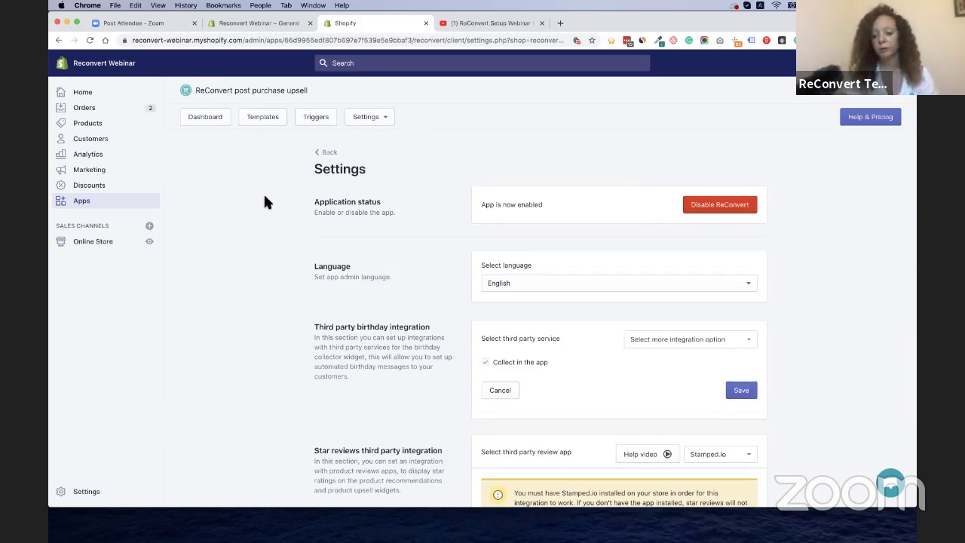
pyautogui.click(316, 118)
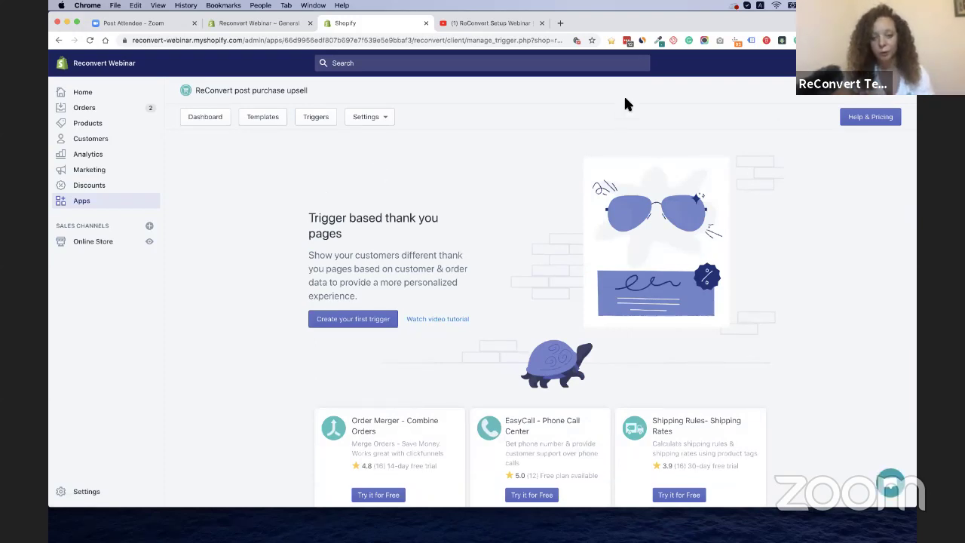
# Glance at the webinar stream and Apps page, then start creating the first trigger
pyautogui.click(495, 23)
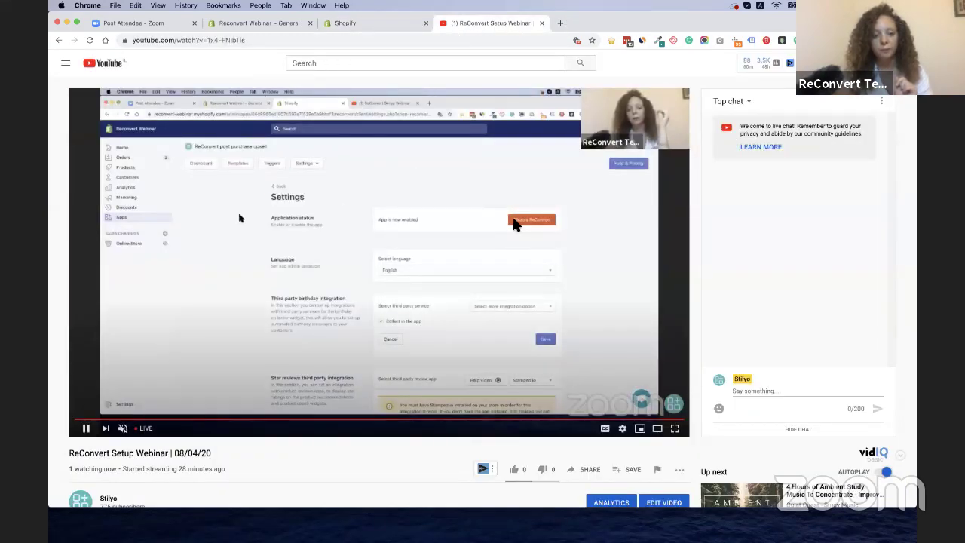
pyautogui.click(239, 23)
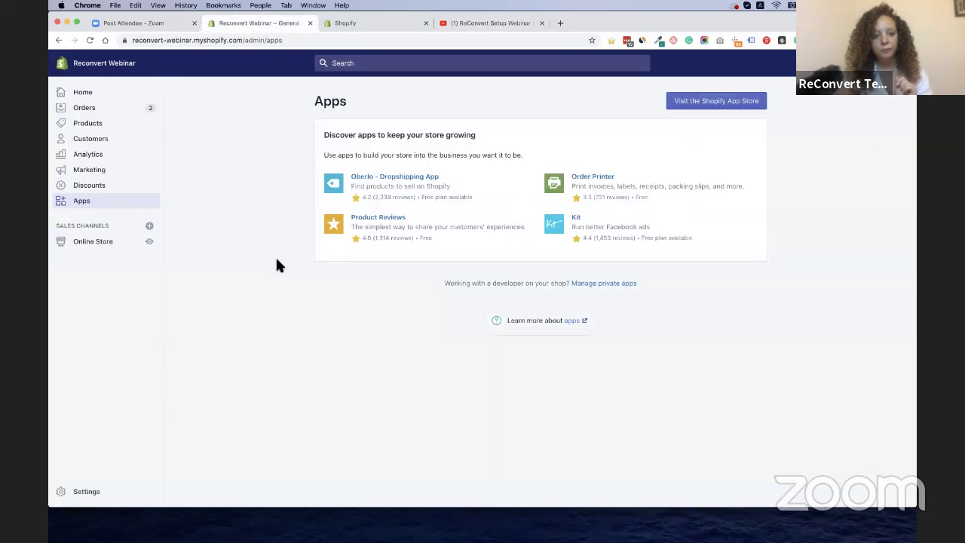
pyautogui.click(370, 20)
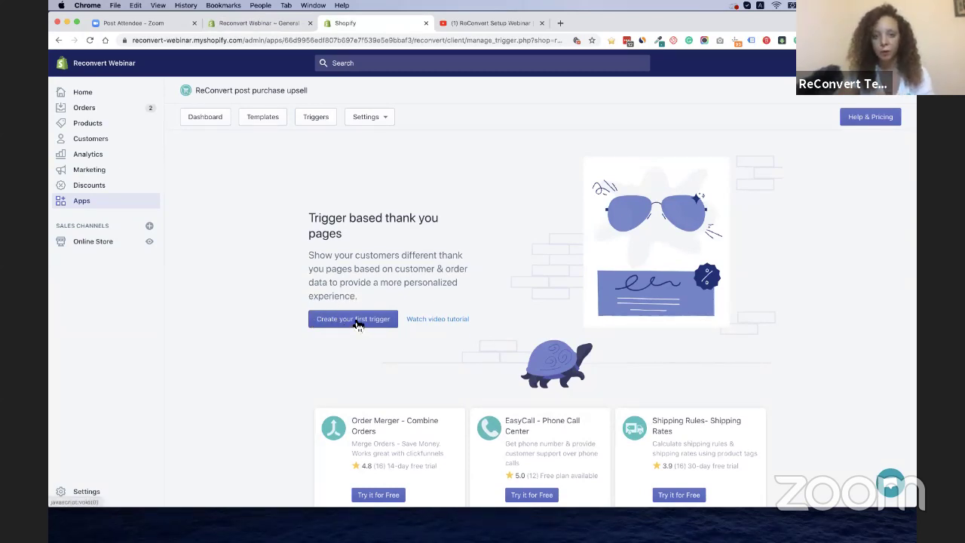
pyautogui.click(352, 319)
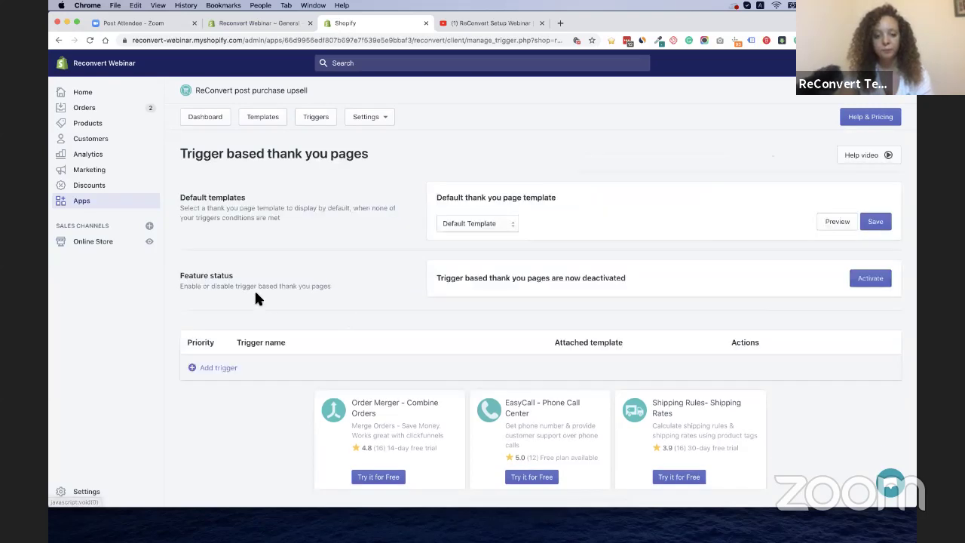
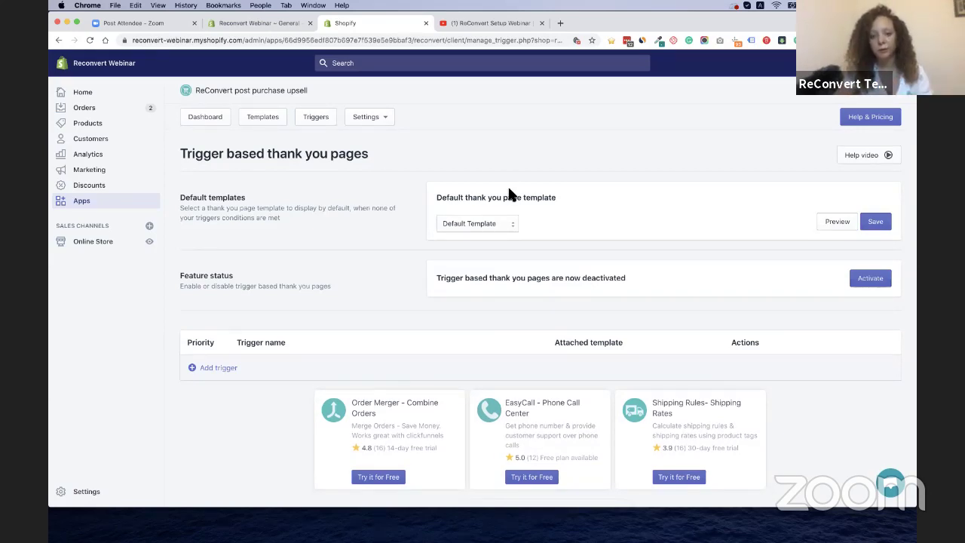
# Choose Default Template as the default thank-you page, then add a new empty trigger
pyautogui.click(481, 225)
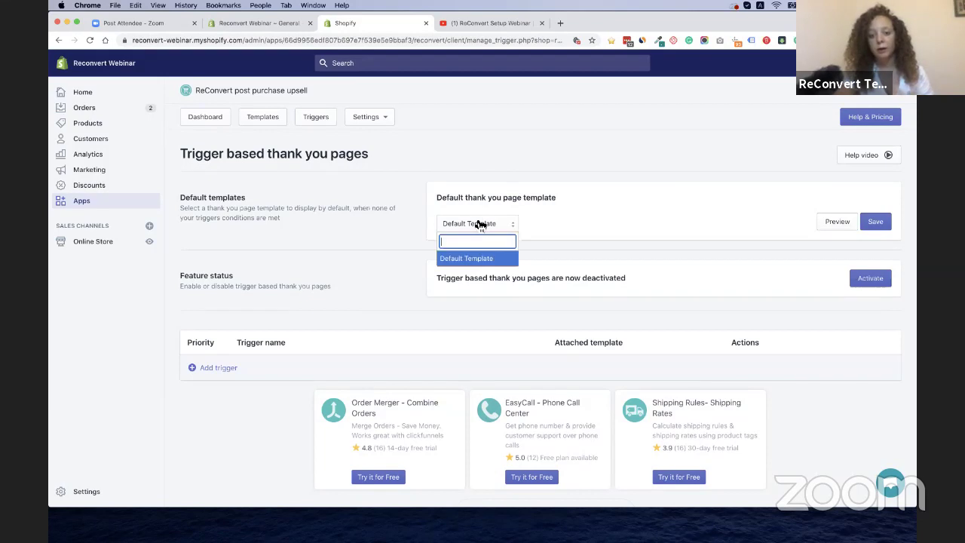
pyautogui.click(467, 260)
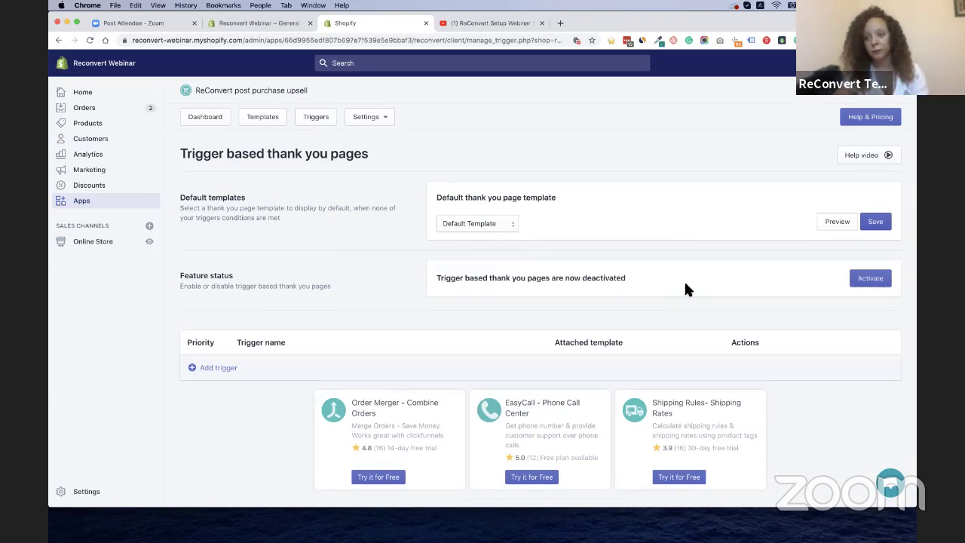
pyautogui.click(216, 371)
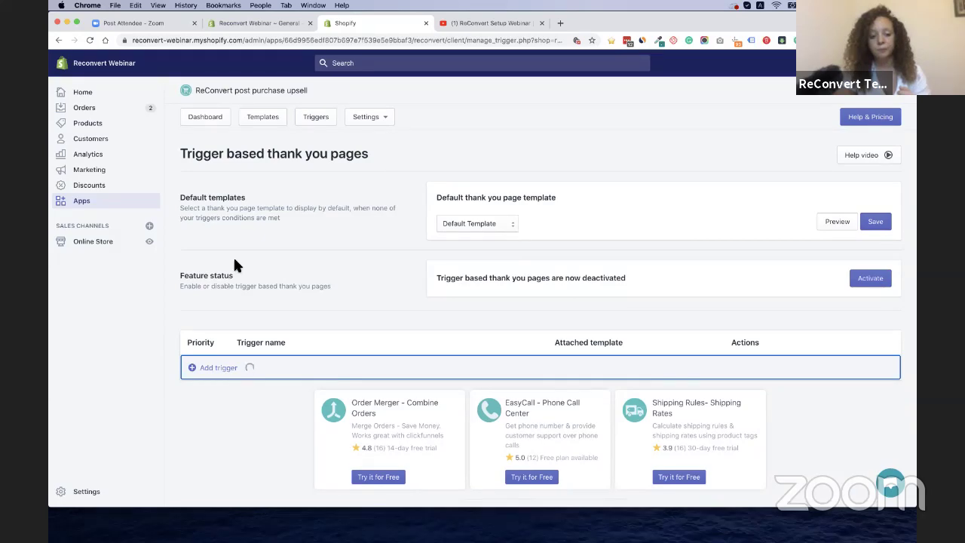
pyautogui.scroll(-5, 234, 262)
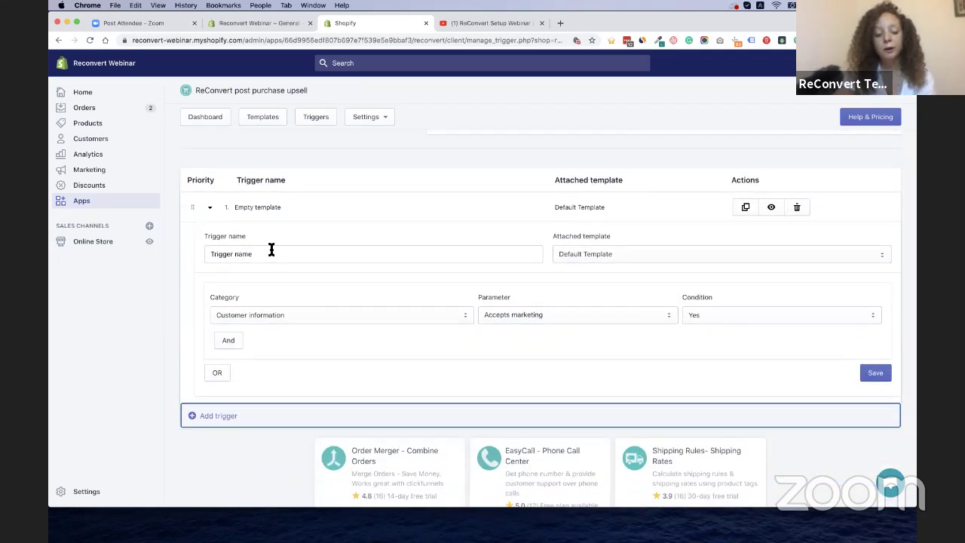
# Rename the trigger to 'Popup with timer orders over $50', with Default Template still attached
pyautogui.click(329, 257)
pyautogui.hotkey('shift', 'alt', 'Left')
pyautogui.hotkey('shift', 'alt', 'Left')
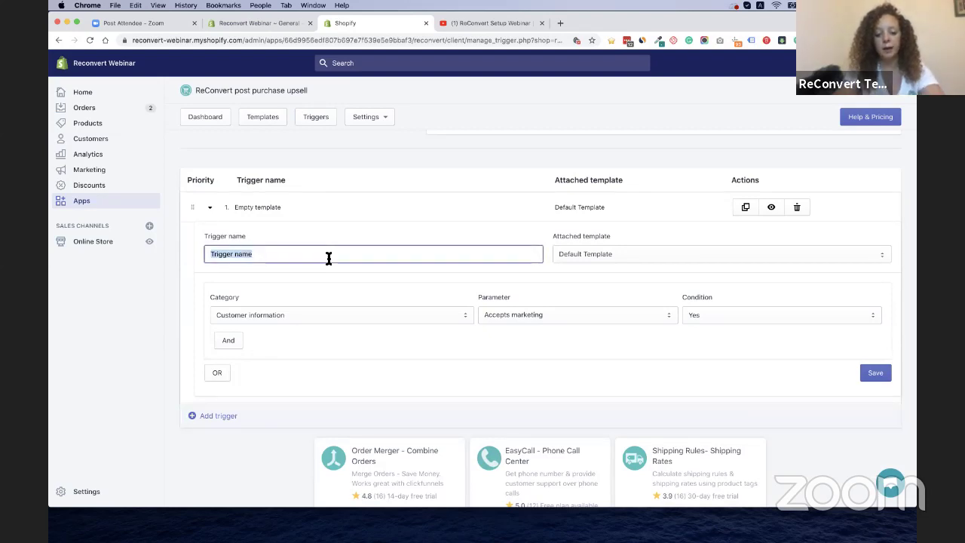
pyautogui.write('Popup with ')
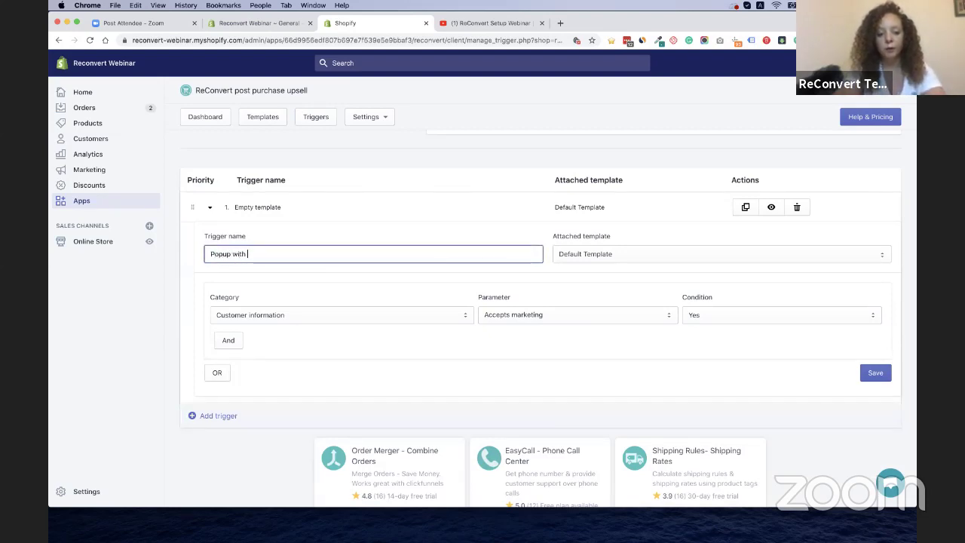
pyautogui.write('timer')
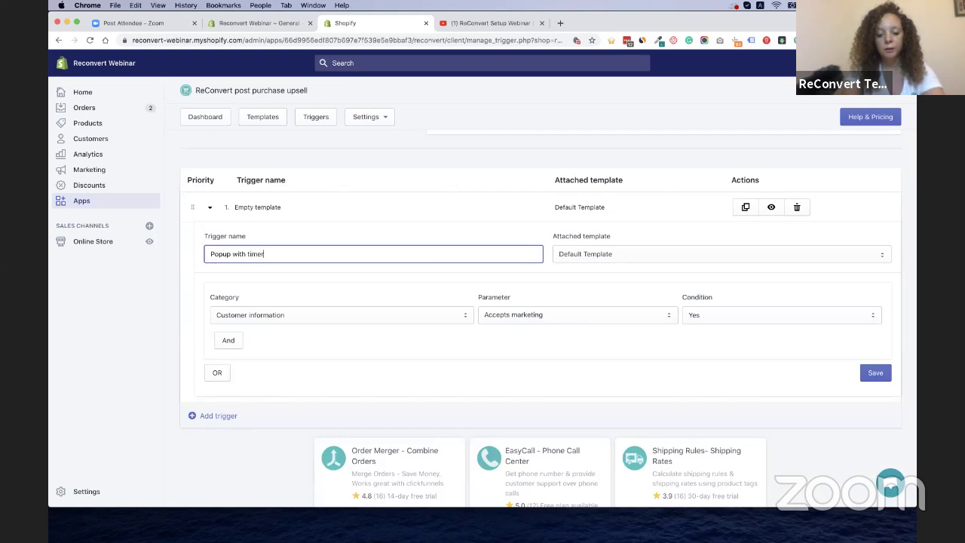
pyautogui.write(' orders over')
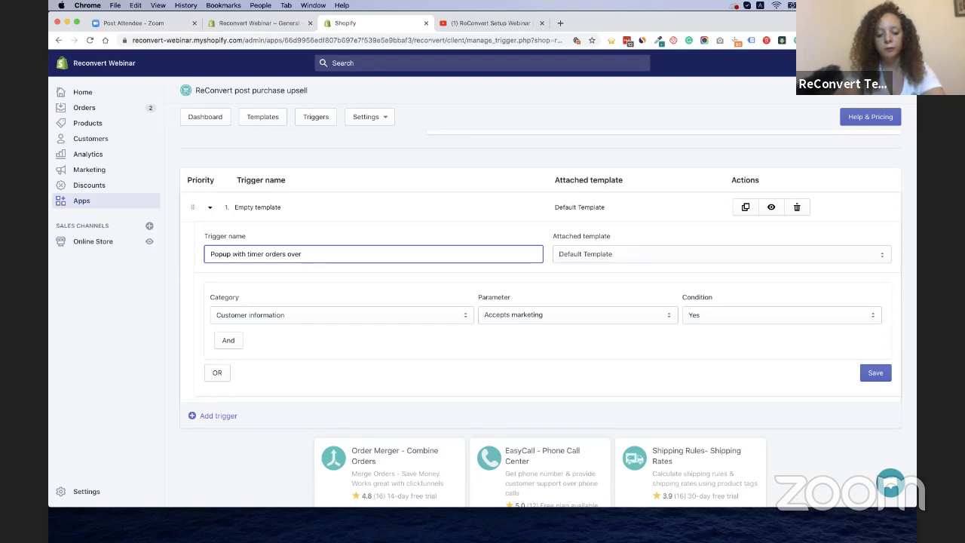
pyautogui.write(' $50')
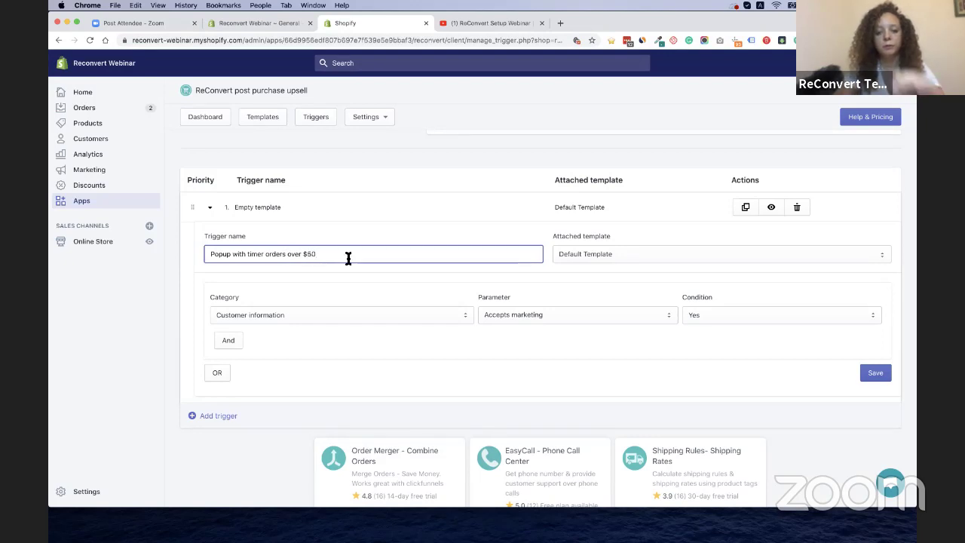
pyautogui.click(615, 260)
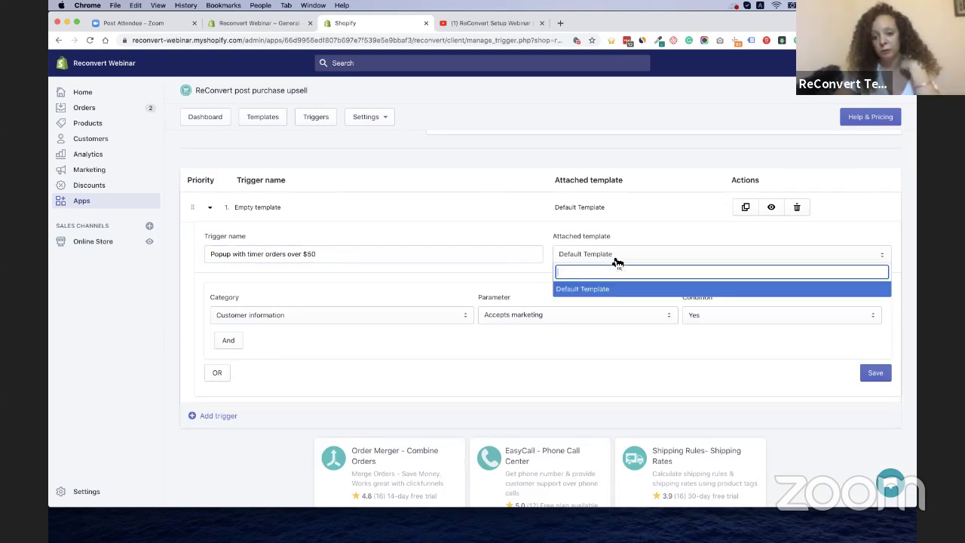
pyautogui.click(579, 293)
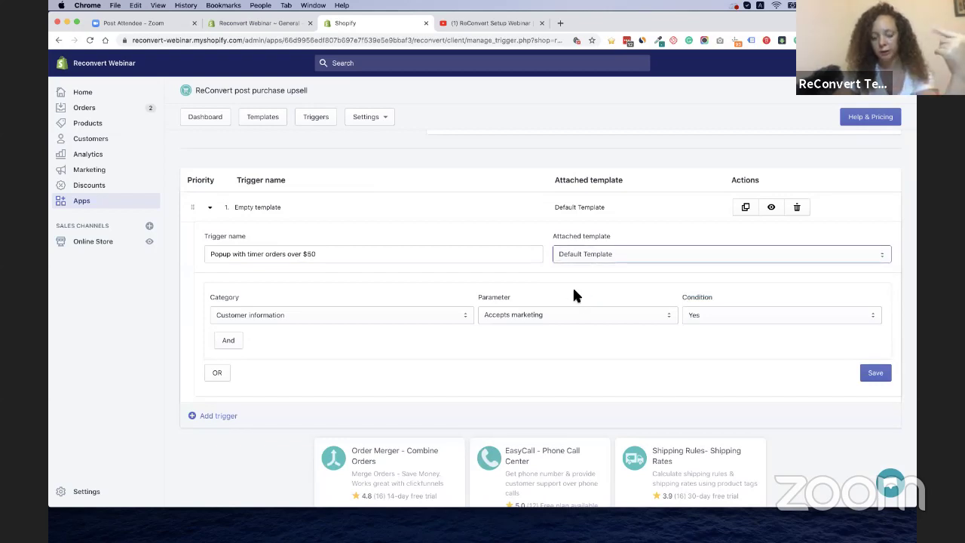
pyautogui.click(563, 282)
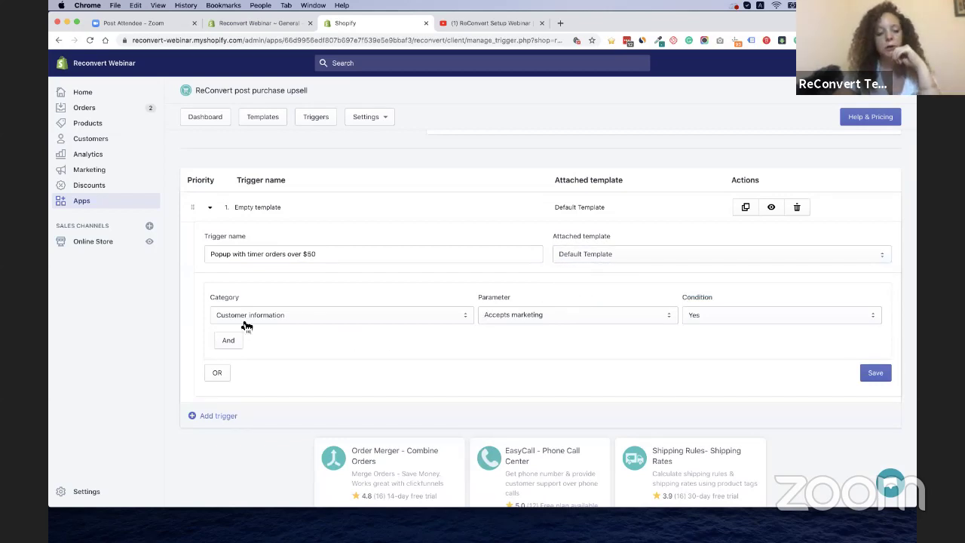
pyautogui.click(288, 320)
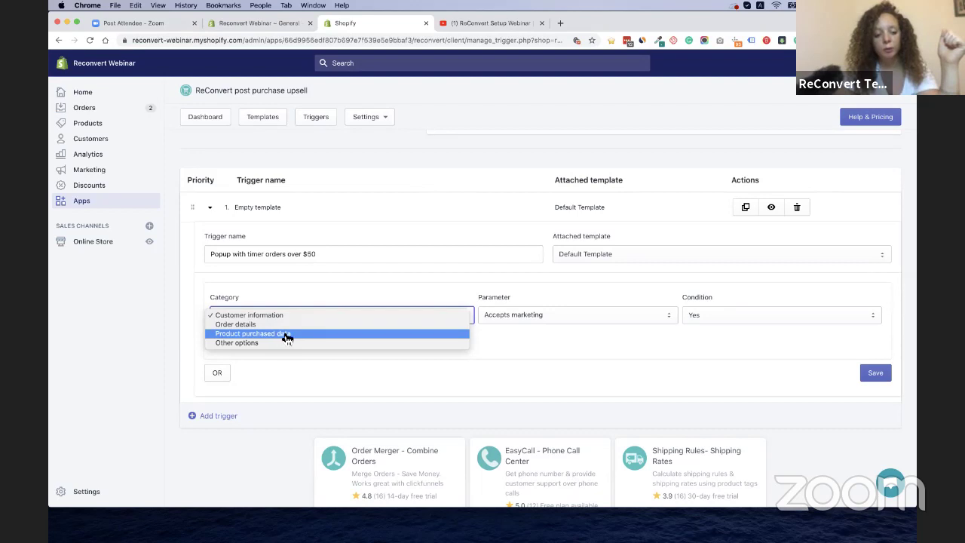
# Base the trigger condition on Order details with the Order value parameter
pyautogui.click(241, 325)
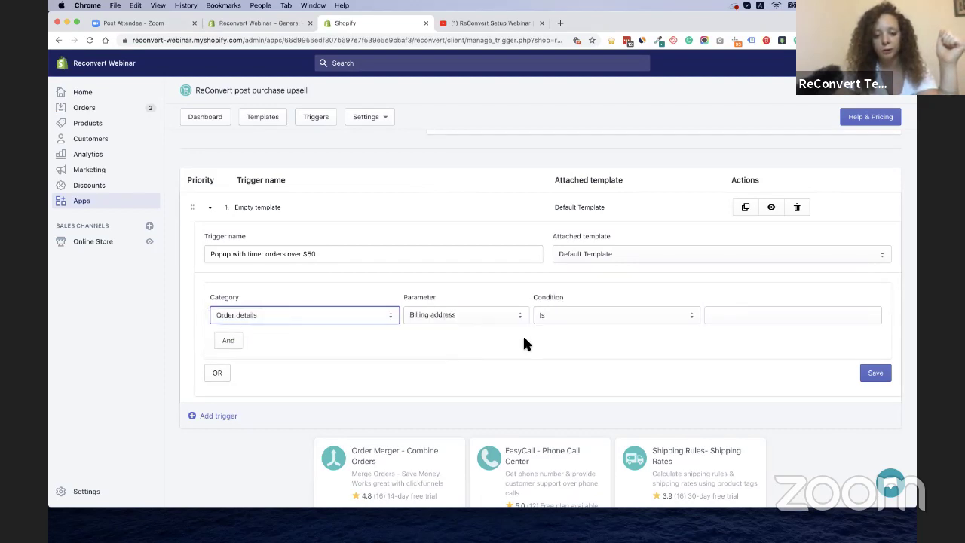
pyautogui.click(513, 315)
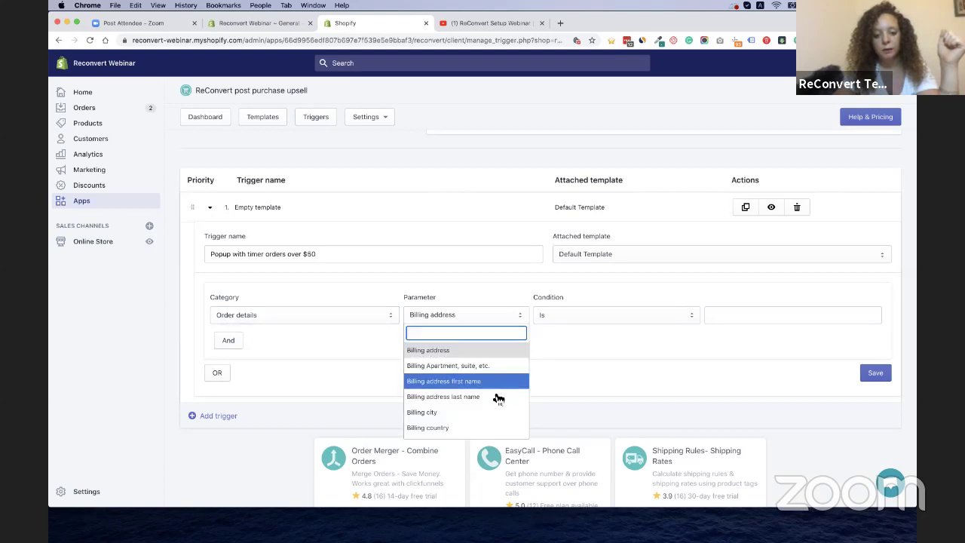
pyautogui.scroll(-10, 498, 398)
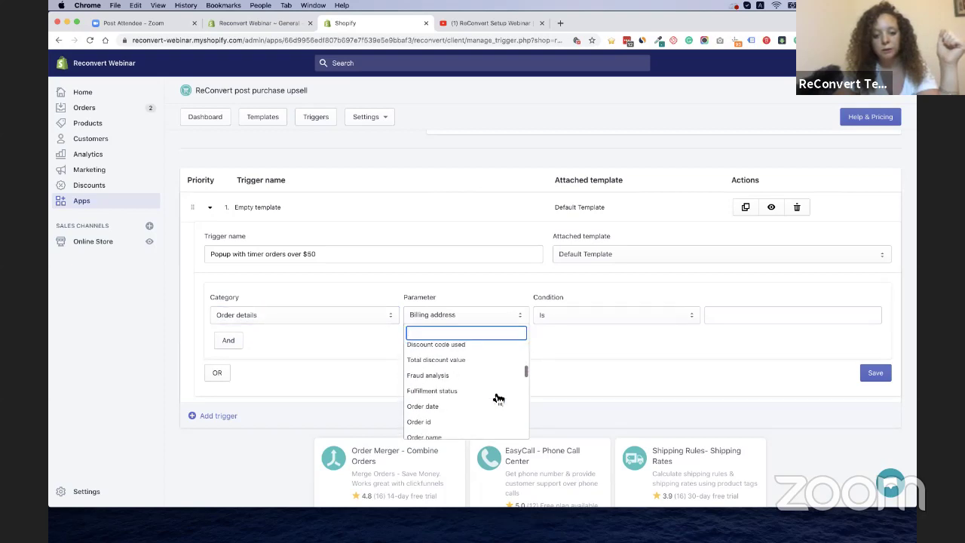
pyautogui.scroll(10, 480, 386)
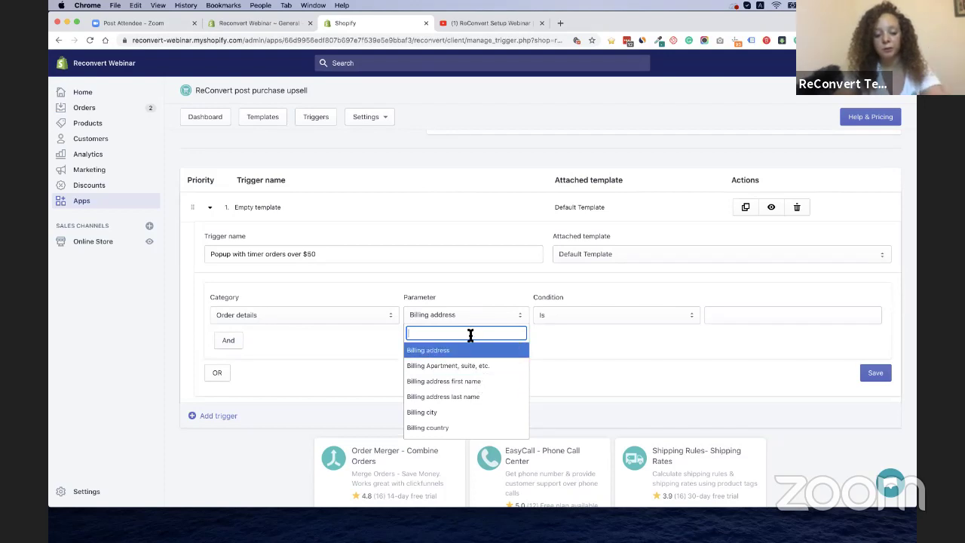
pyautogui.write('sum')
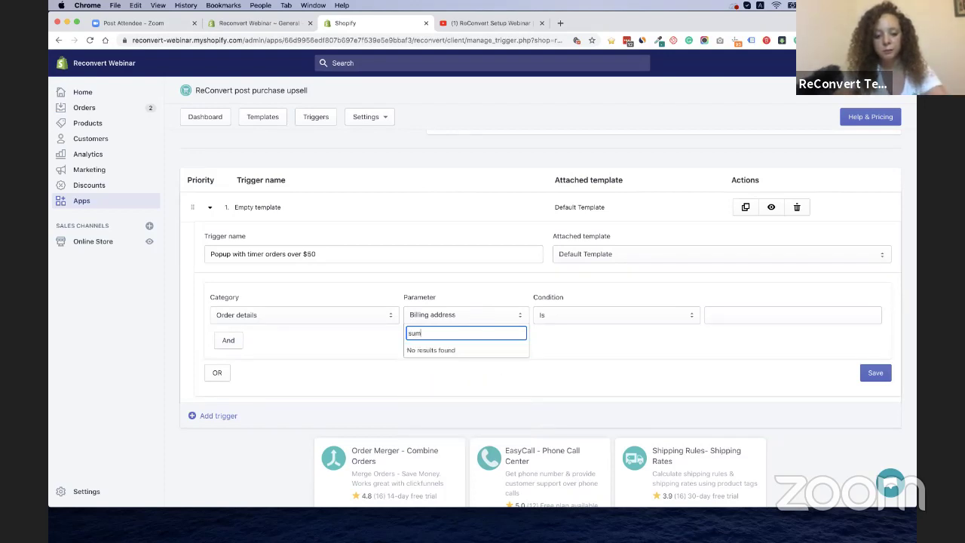
pyautogui.press('BackSpace')
pyautogui.press('BackSpace')
pyautogui.press('BackSpace')
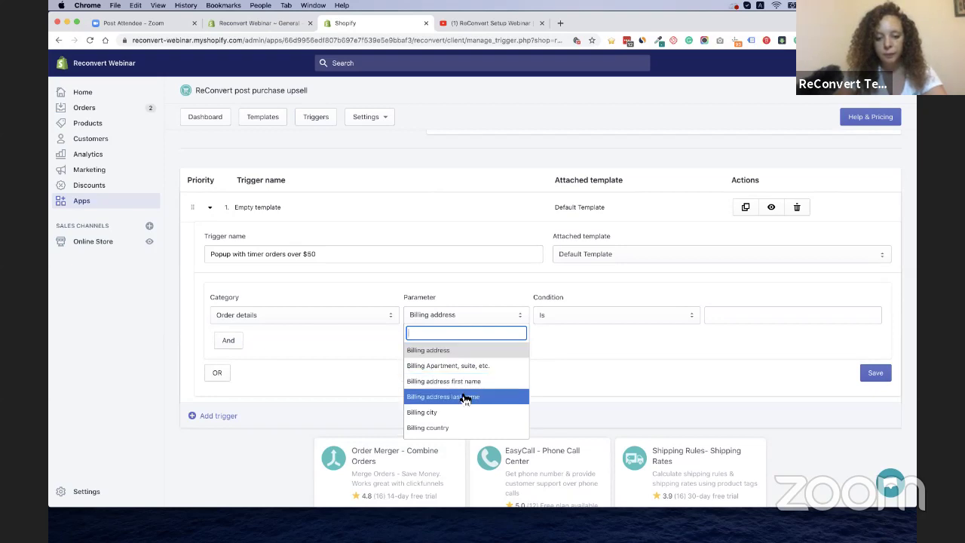
pyautogui.scroll(-5, 446, 364)
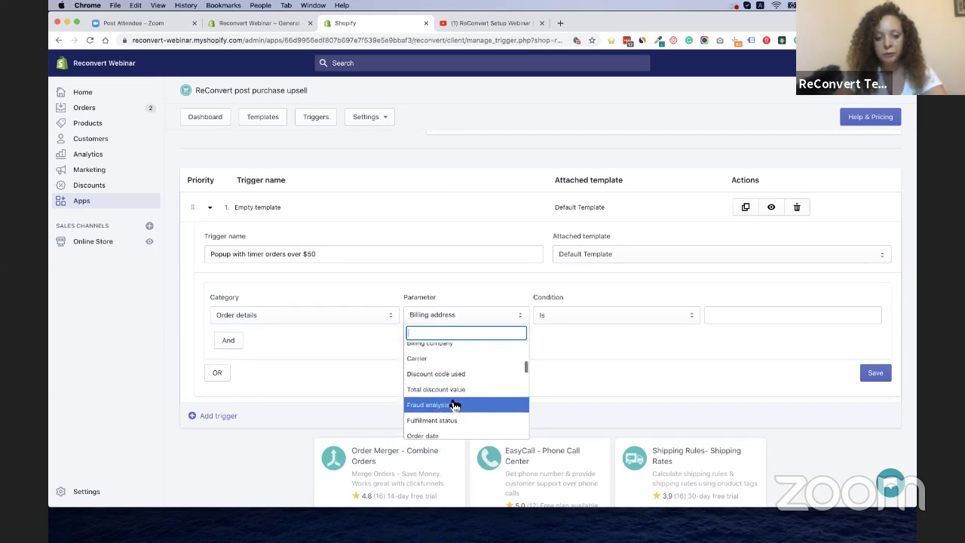
pyautogui.scroll(-4, 456, 398)
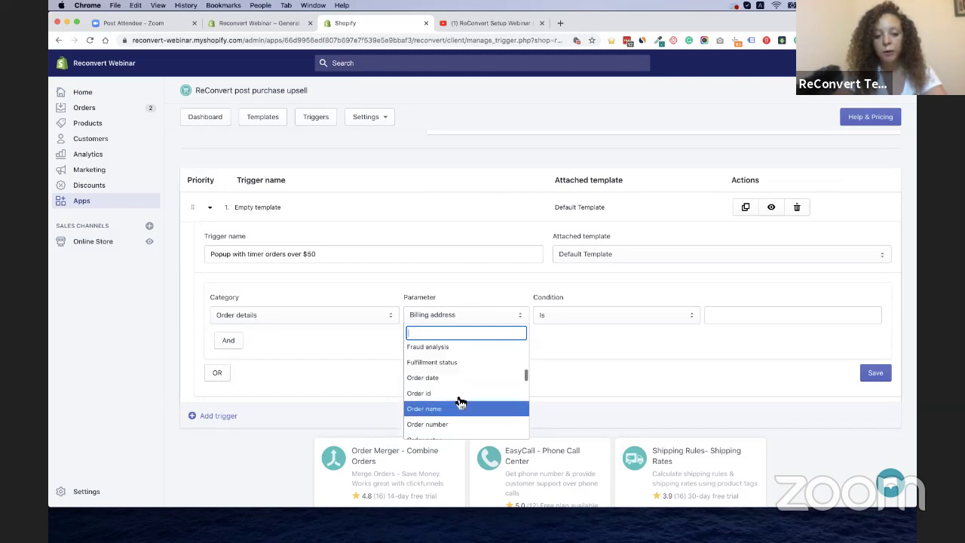
pyautogui.scroll(-5, 456, 421)
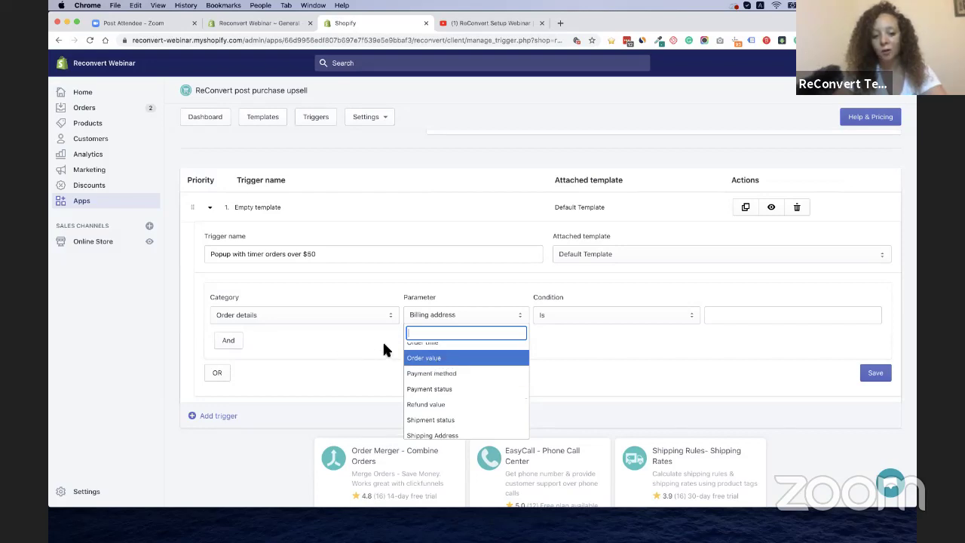
pyautogui.click(528, 362)
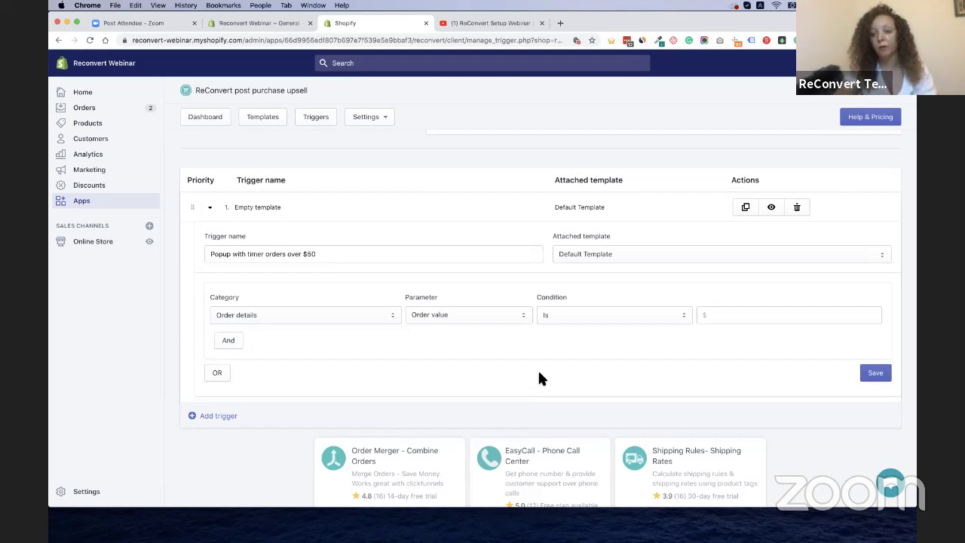
# Set the comparison to More than 49 and save the trigger
pyautogui.doubleClick(541, 299)
pyautogui.click(545, 300)
pyautogui.click(593, 323)
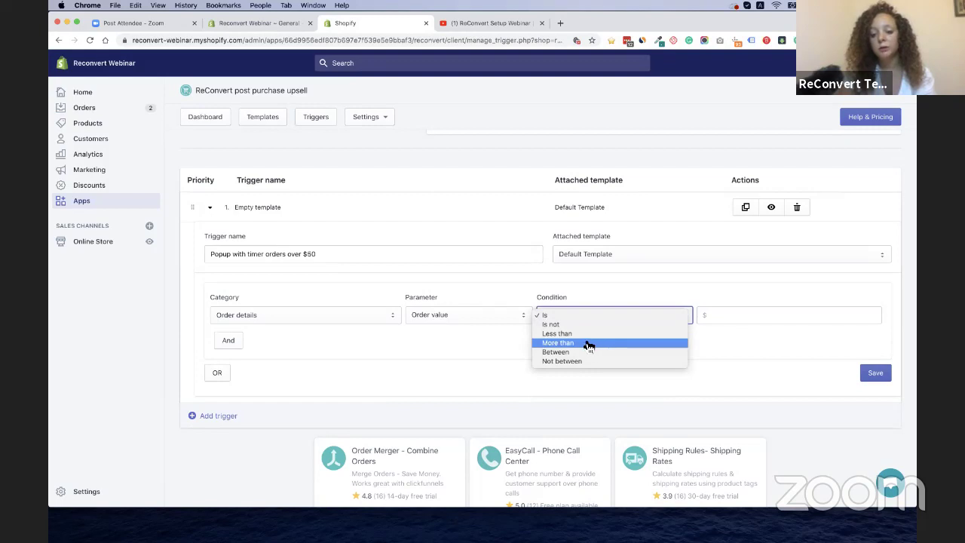
pyautogui.click(576, 343)
pyautogui.click(729, 318)
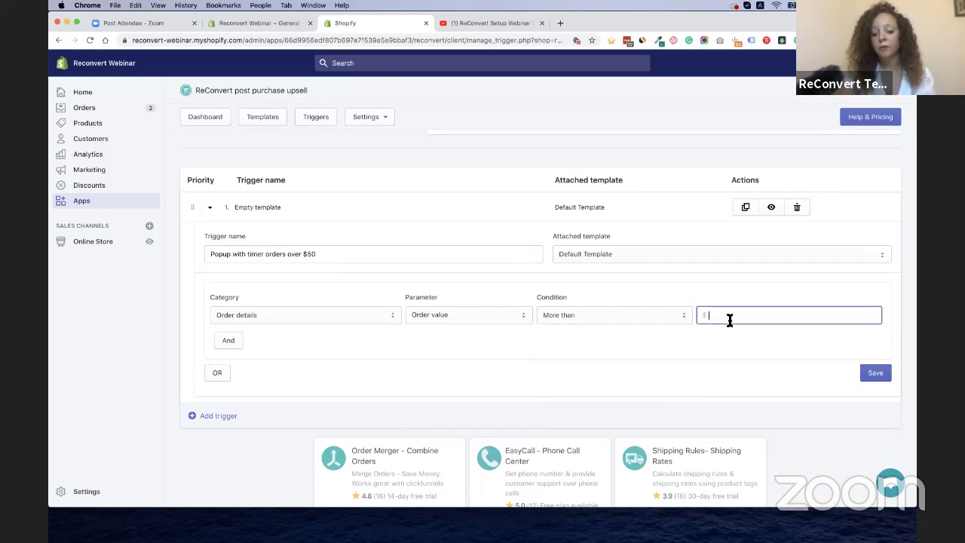
pyautogui.write('49')
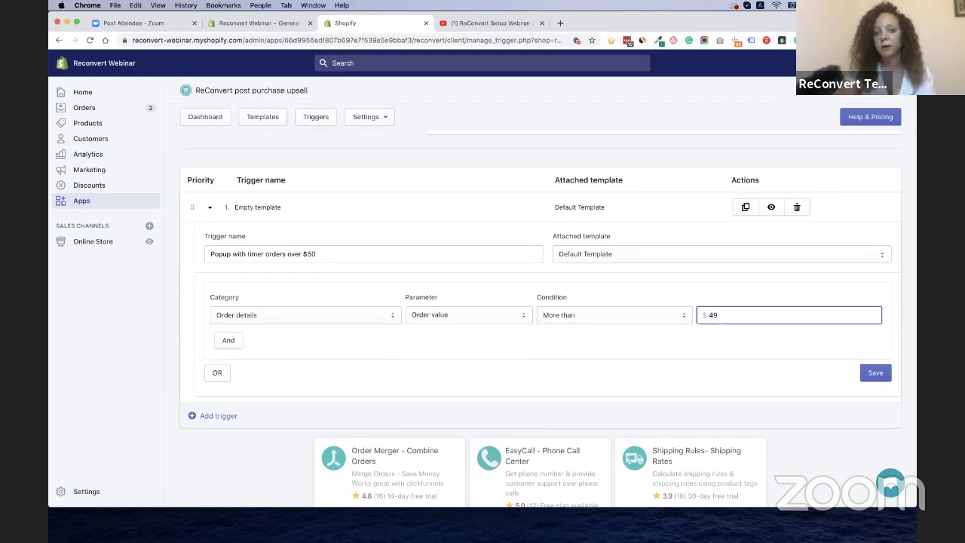
pyautogui.click(874, 372)
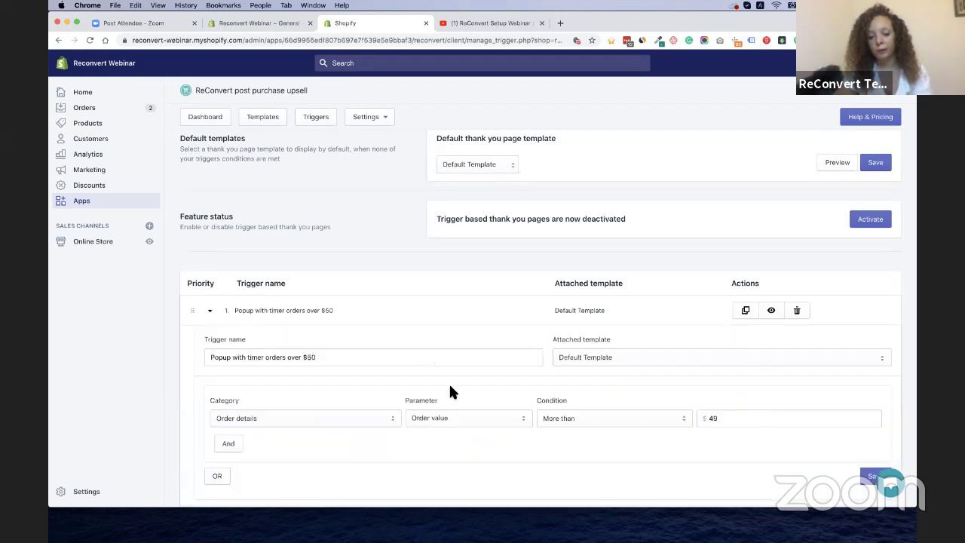
pyautogui.scroll(-1, 450, 391)
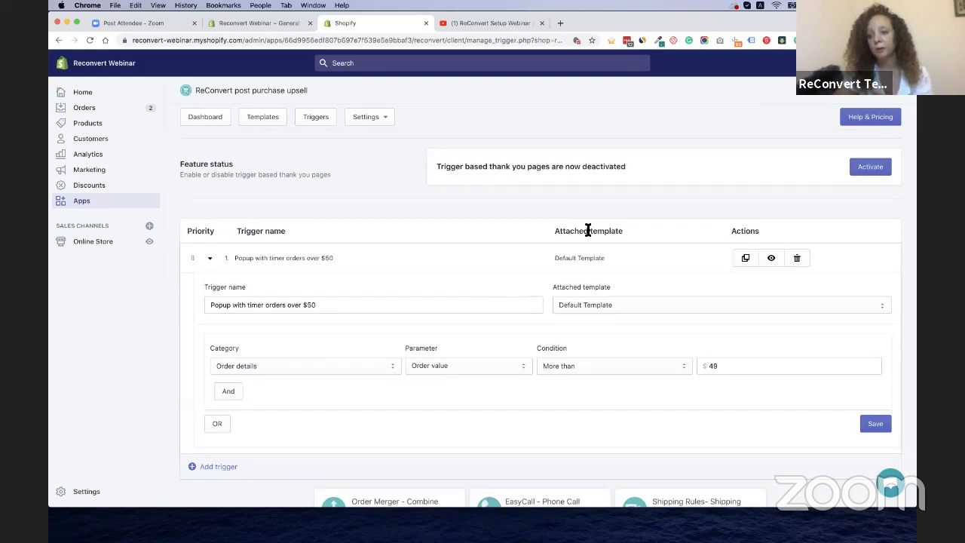
pyautogui.scroll(3, 588, 229)
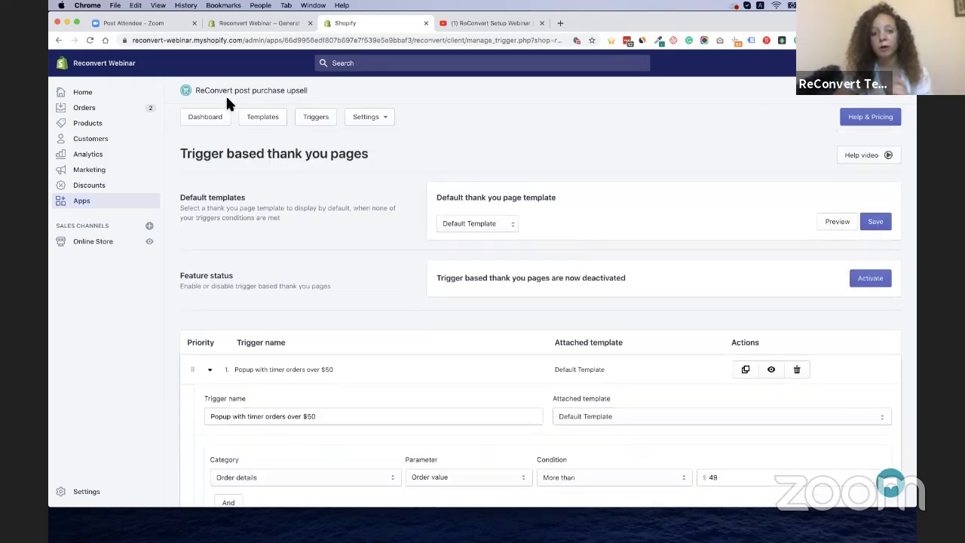
pyautogui.click(263, 118)
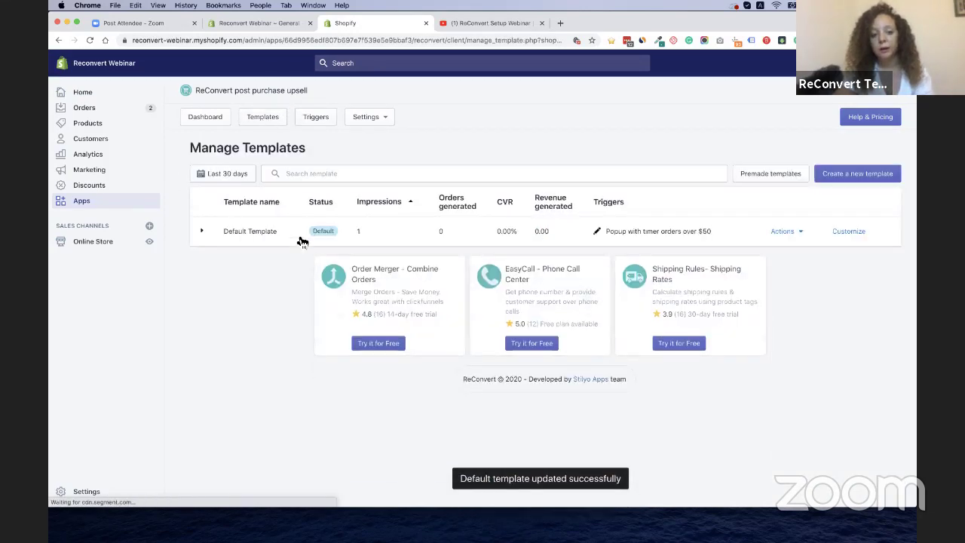
pyautogui.click(849, 231)
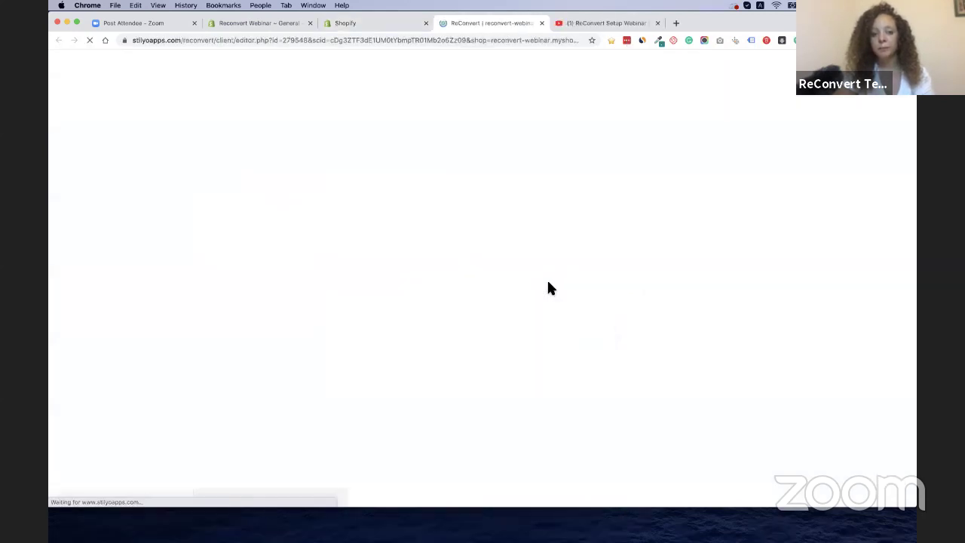
pyautogui.click(169, 94)
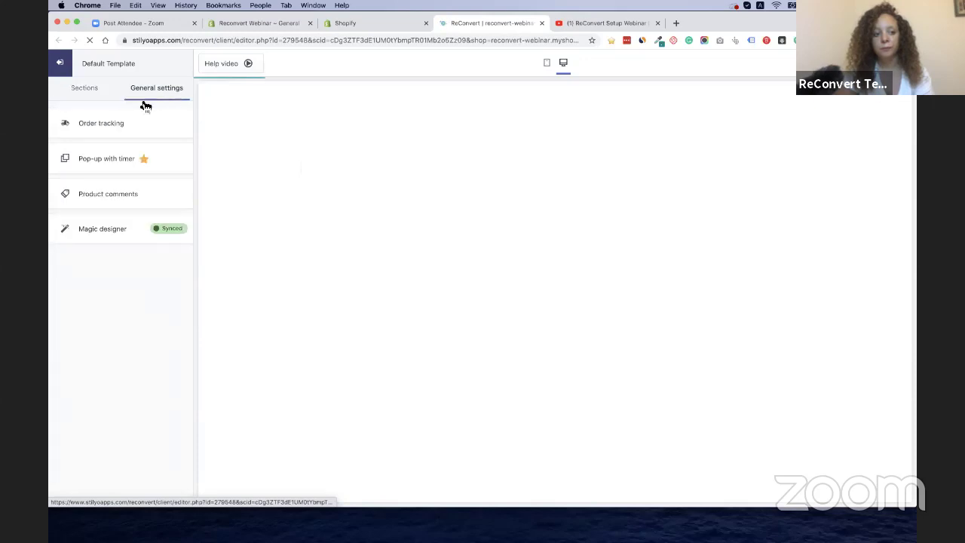
pyautogui.click(94, 161)
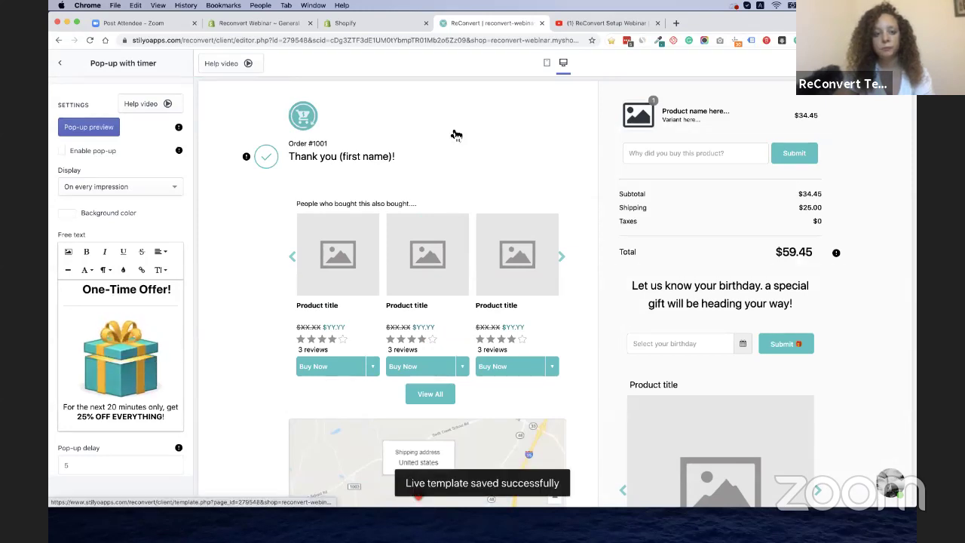
pyautogui.click(541, 23)
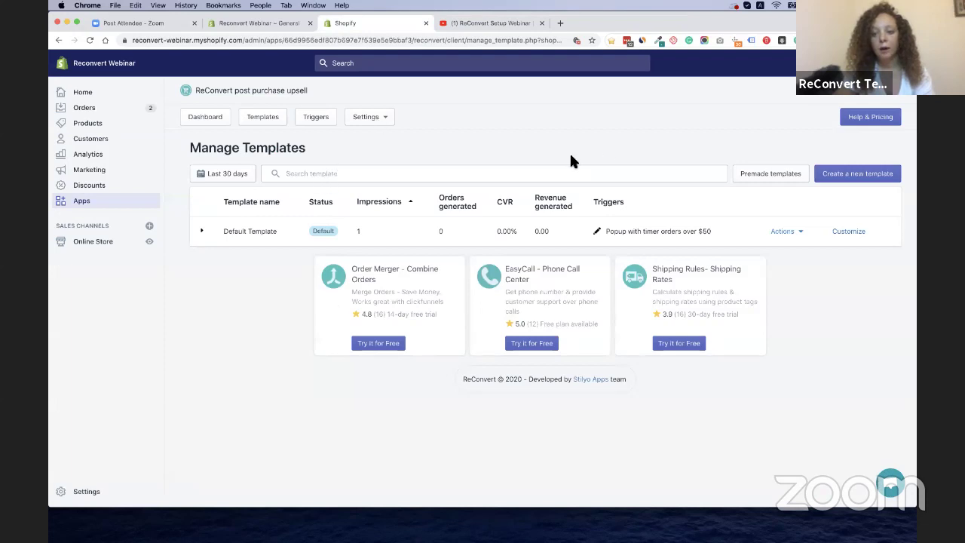
# Create a new template and enter the name 'Popup- orders over $49', correcting the typos
pyautogui.click(839, 180)
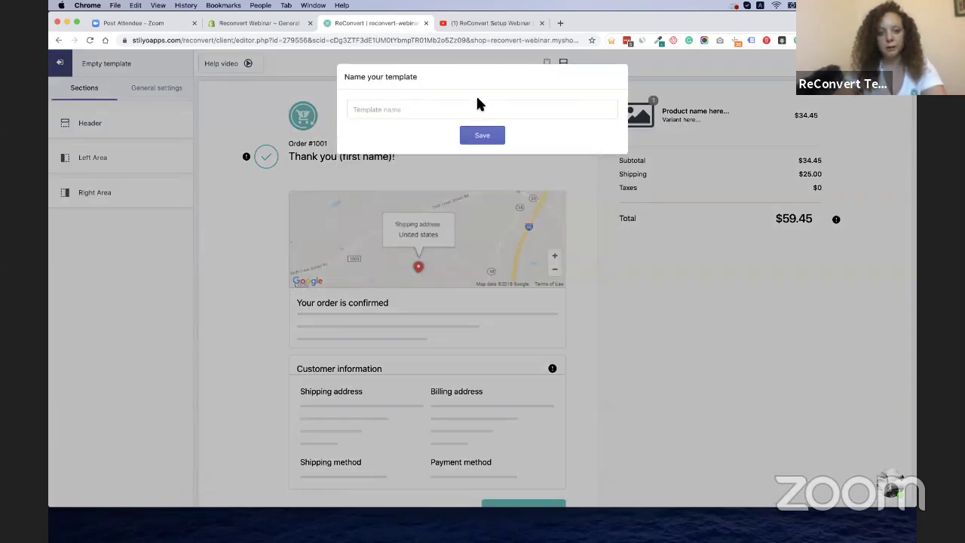
pyautogui.click(474, 107)
pyautogui.write('Popup')
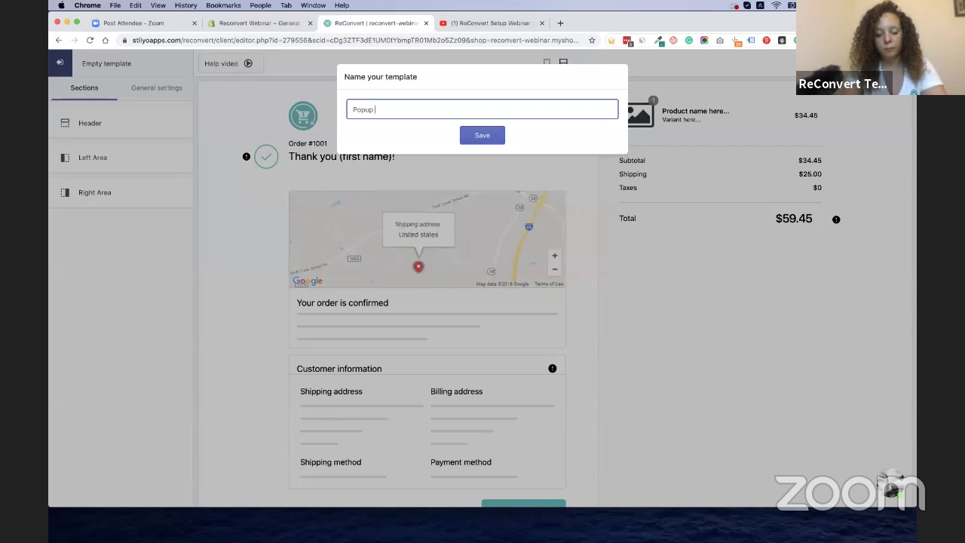
pyautogui.write('- oed')
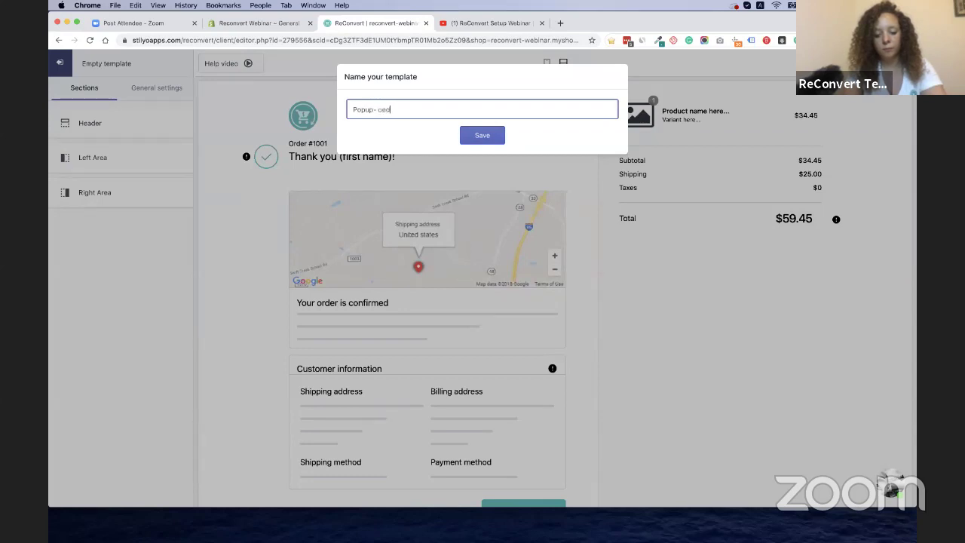
pyautogui.write('wes over')
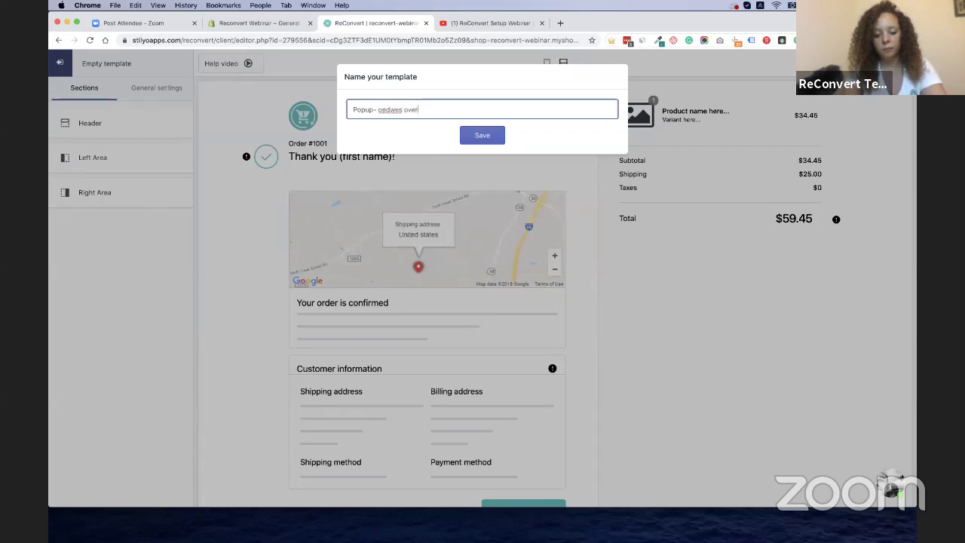
pyautogui.write(' $49')
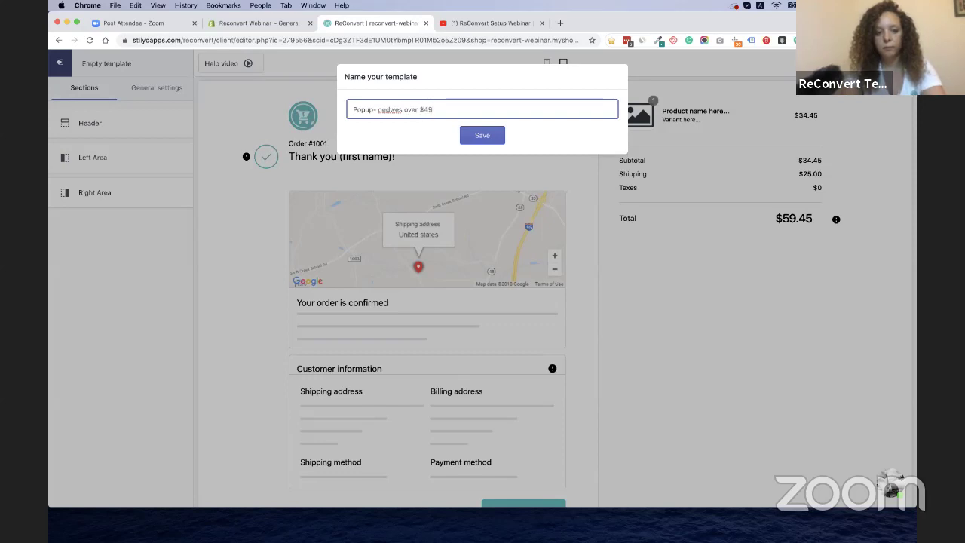
pyautogui.press('BackSpace')
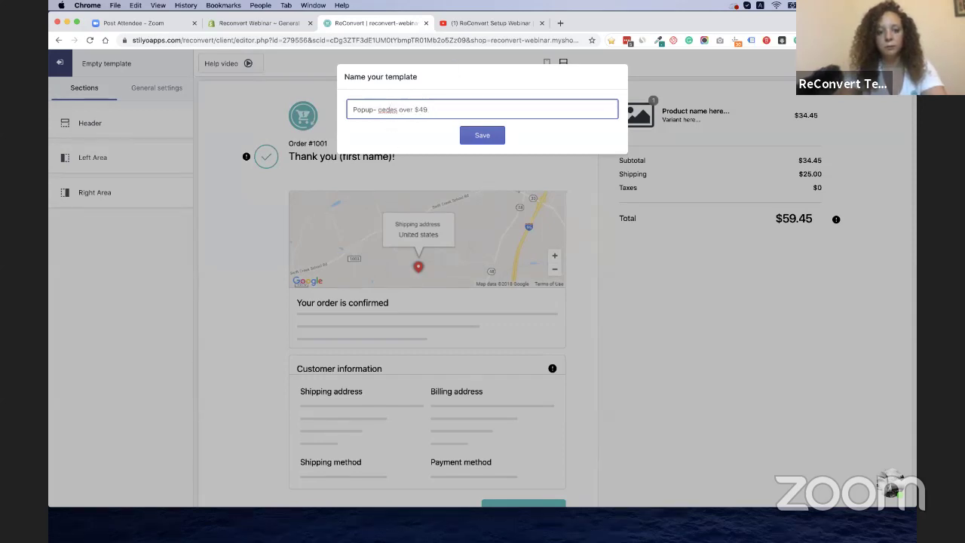
pyautogui.press('BackSpace')
pyautogui.press('BackSpace')
pyautogui.press('BackSpace')
pyautogui.write('ord')
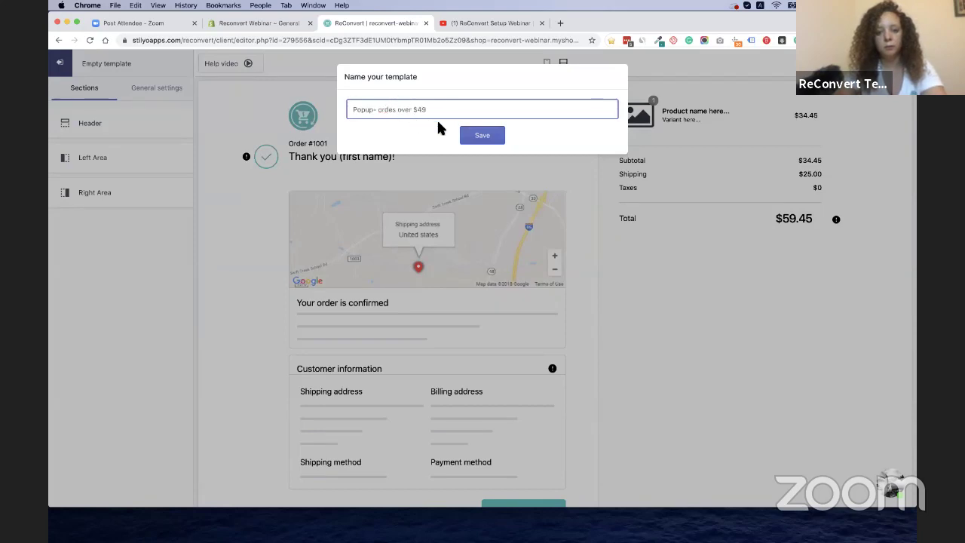
pyautogui.click(391, 109)
# Finish and save the template name, then go to General settings > Pop-up with timer
pyautogui.write('r')
pyautogui.click(483, 142)
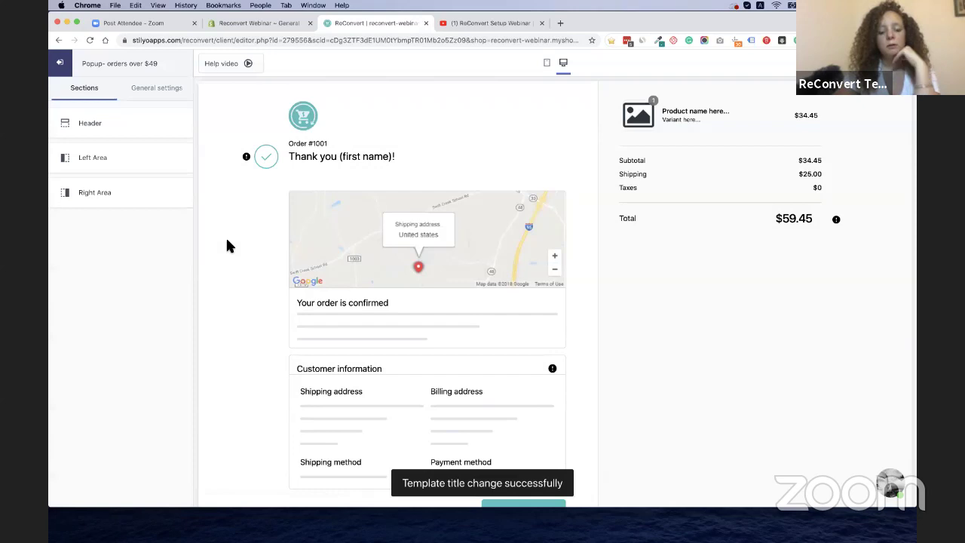
pyautogui.click(175, 91)
pyautogui.click(95, 157)
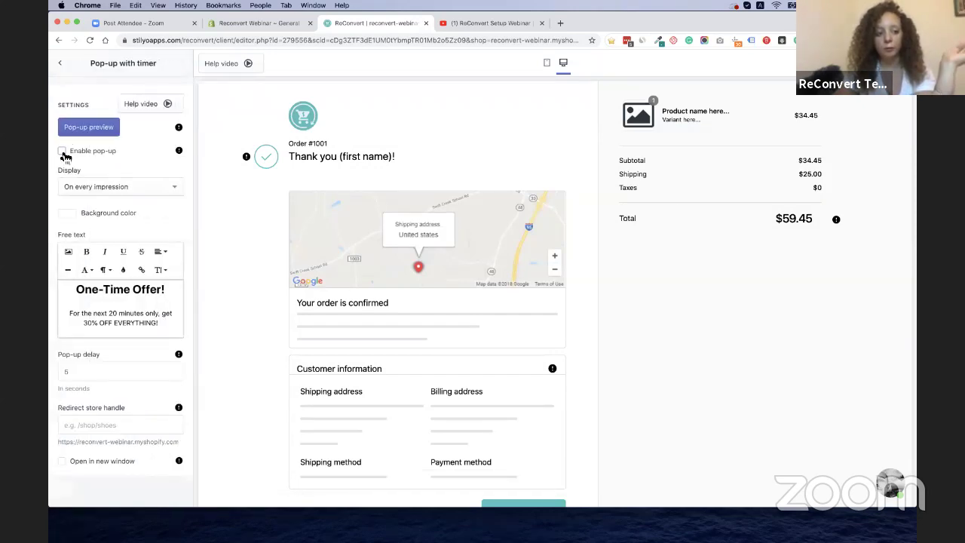
# Preview the 'One-Time Offer!' popup, dismiss it, and open then close the image insert option
pyautogui.click(88, 128)
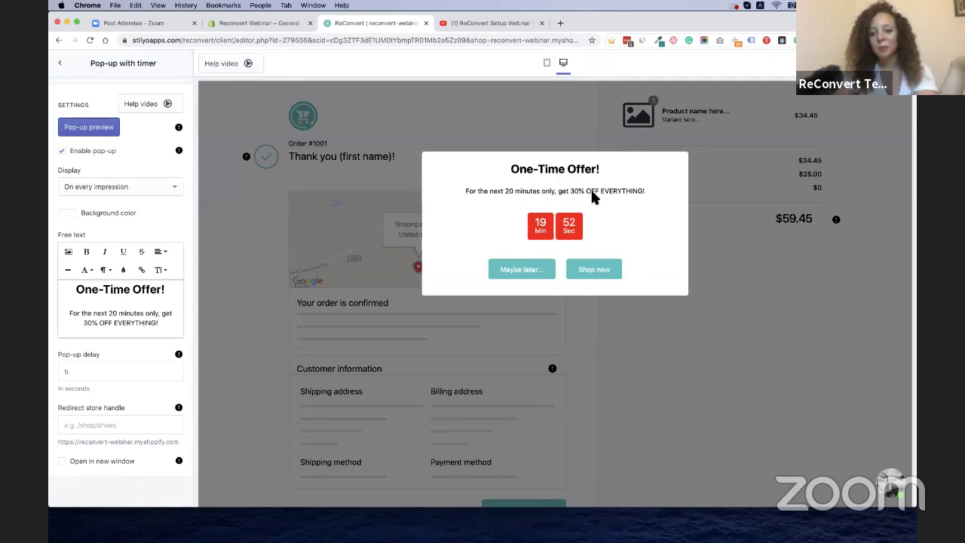
pyautogui.click(523, 275)
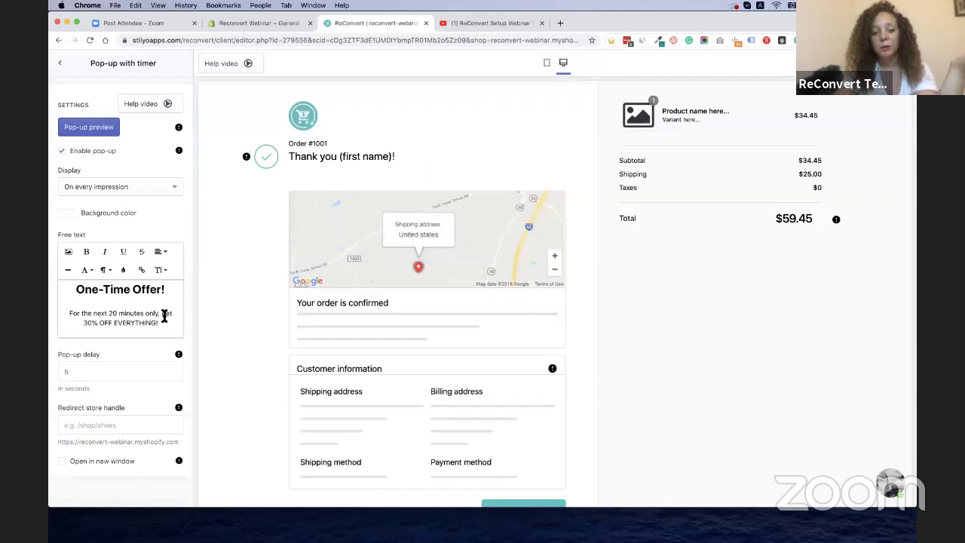
pyautogui.click(69, 253)
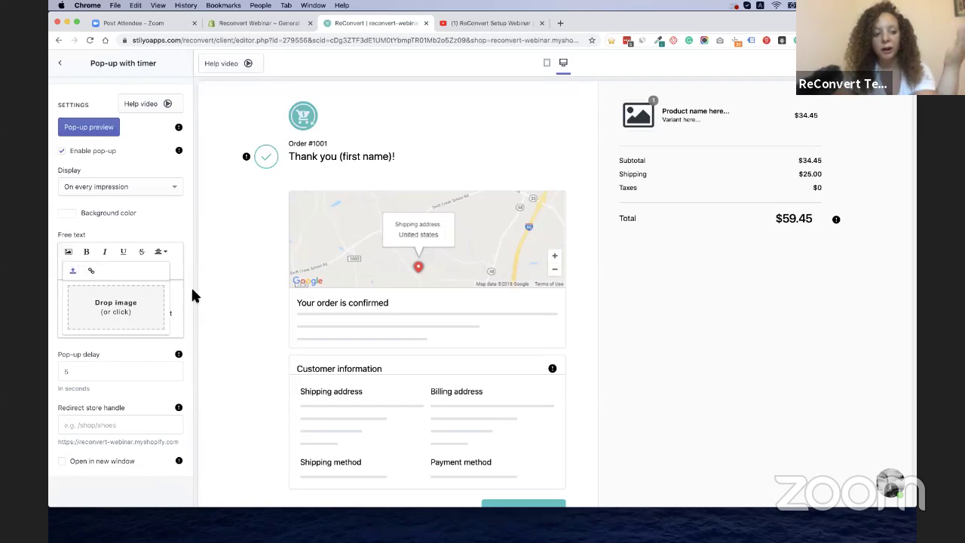
pyautogui.click(243, 306)
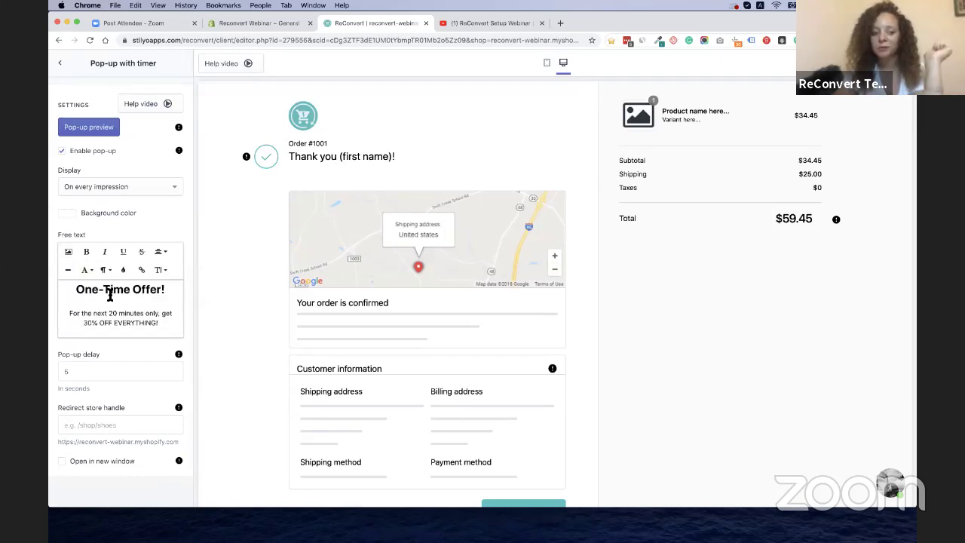
# Set the pop-up discount value to 25 and change the offer text to 25% OFF EVERYTHING!
pyautogui.scroll(-3, 110, 295)
pyautogui.scroll(-1, 110, 299)
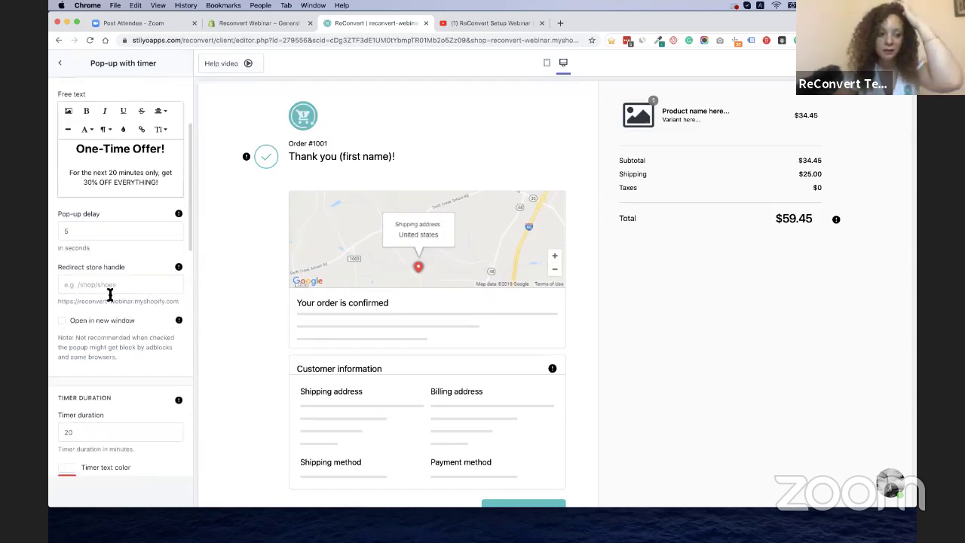
pyautogui.scroll(-5, 130, 235)
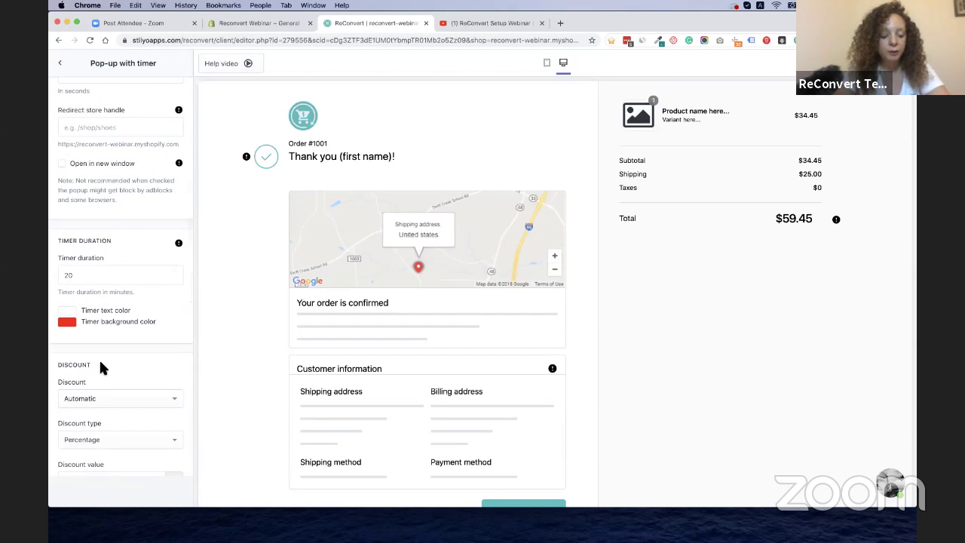
pyautogui.scroll(-6, 99, 358)
pyautogui.click(104, 292)
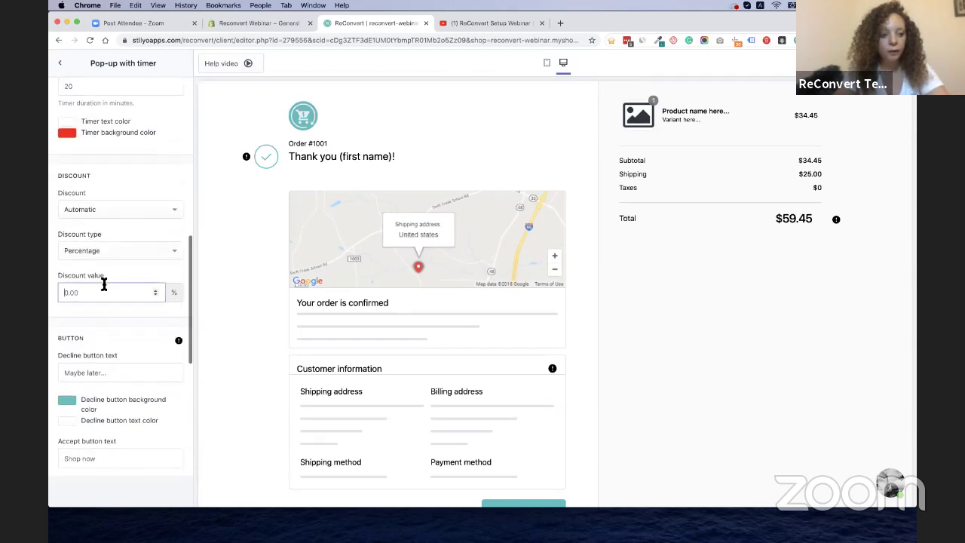
pyautogui.press('super+a')
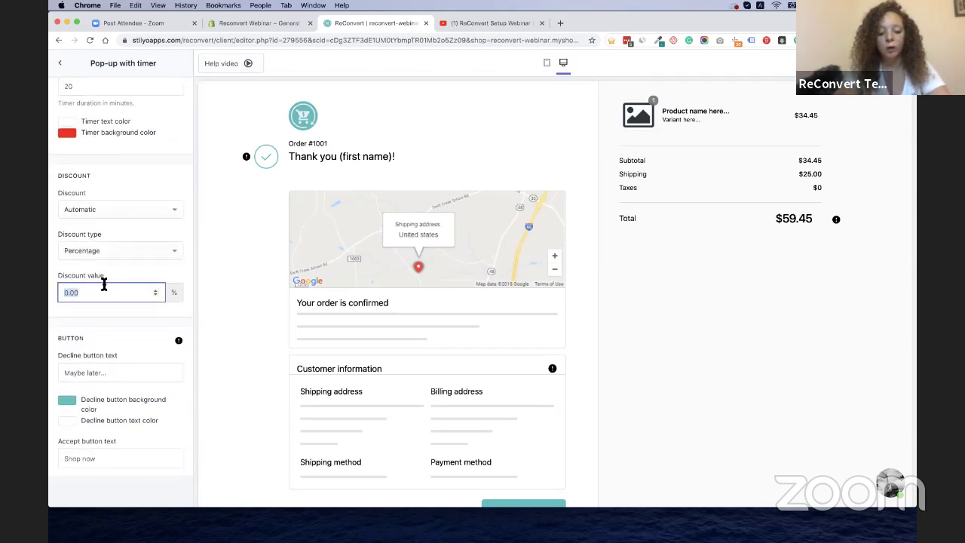
pyautogui.write('25')
pyautogui.scroll(10, 95, 322)
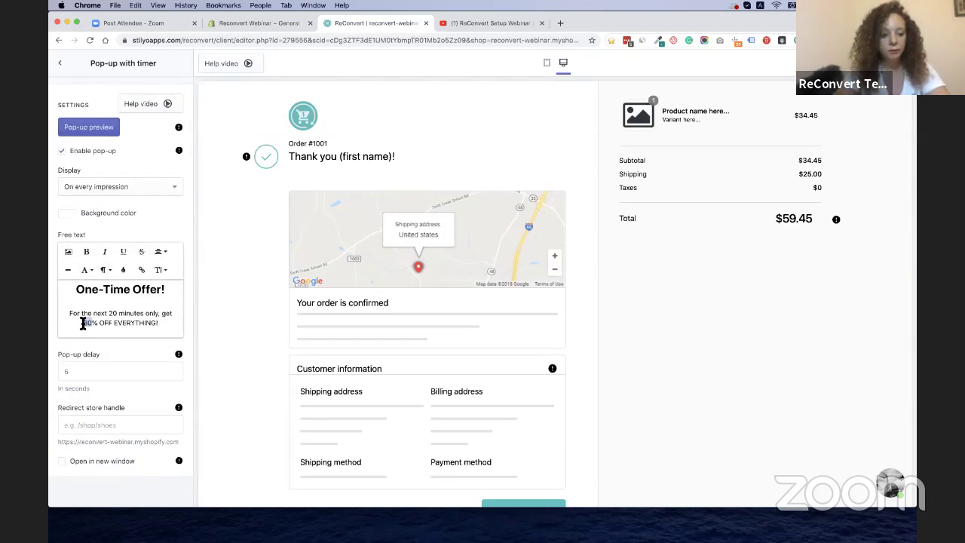
pyautogui.write('25')
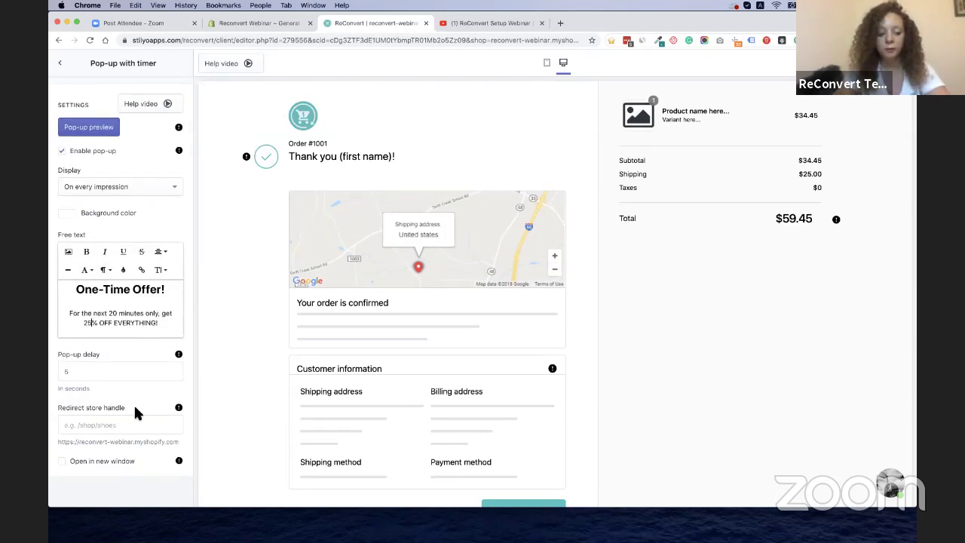
# Return to the template's main settings to save the draft, then show its Sections
pyautogui.scroll(-15, 135, 408)
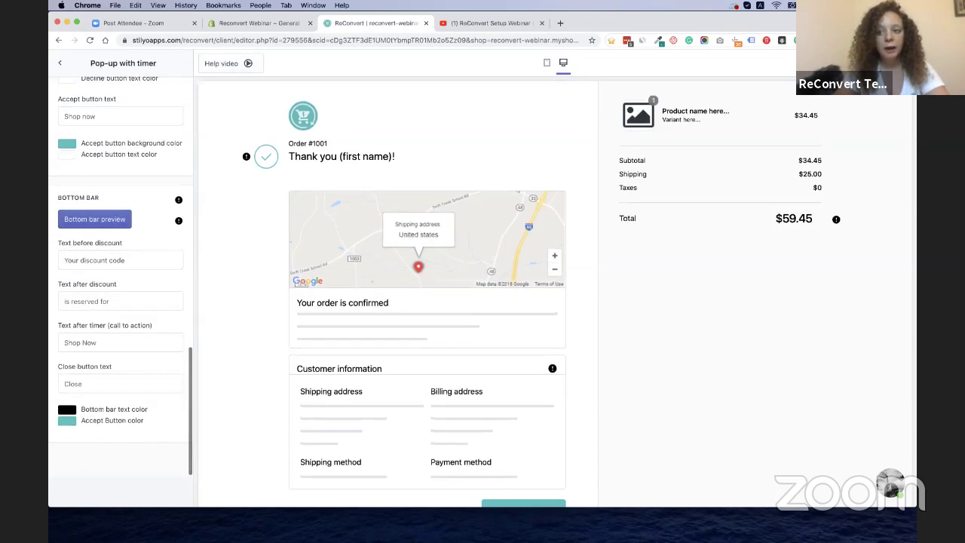
pyautogui.scroll(15, 168, 271)
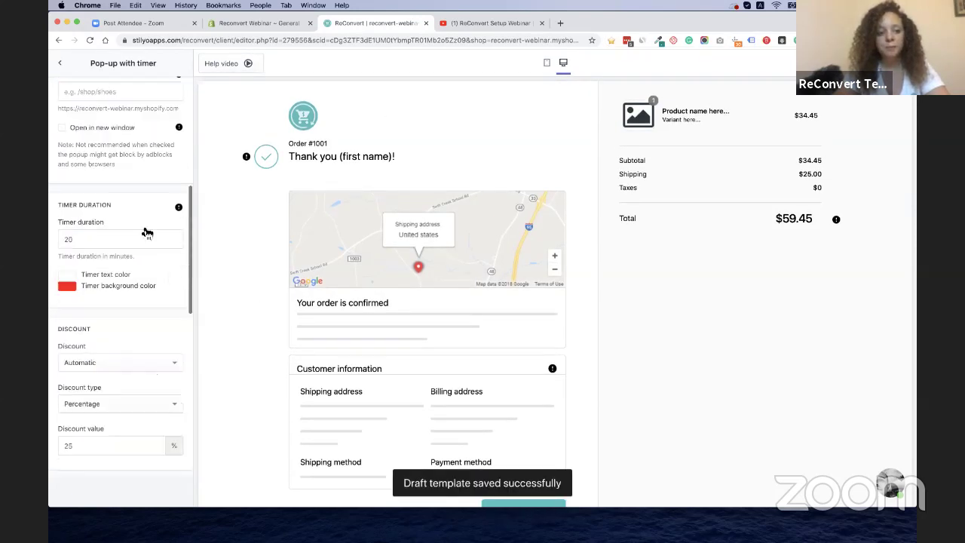
pyautogui.click(63, 66)
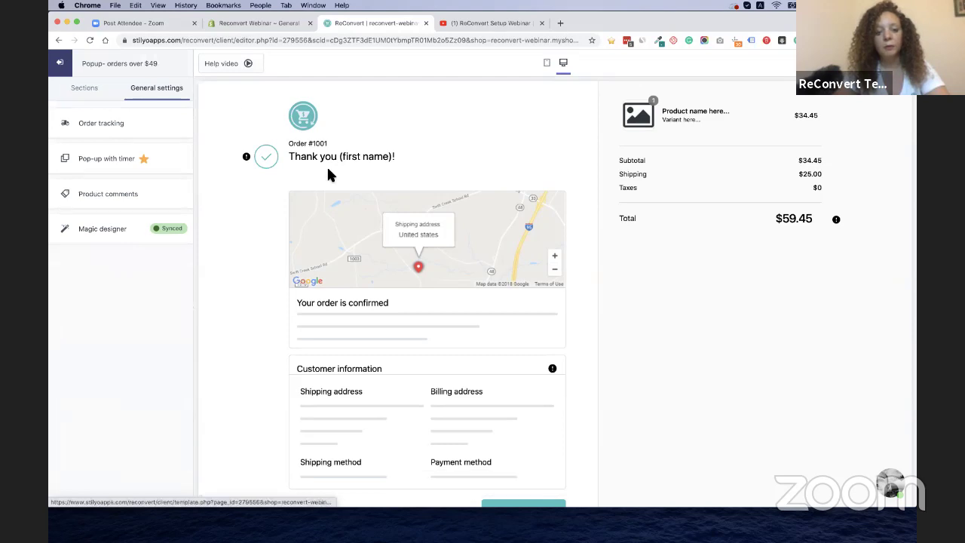
pyautogui.click(102, 93)
# Return to the ReConvert admin, dismiss the first-birthday notice, and expand the orders-over-$50 trigger
pyautogui.click(67, 78)
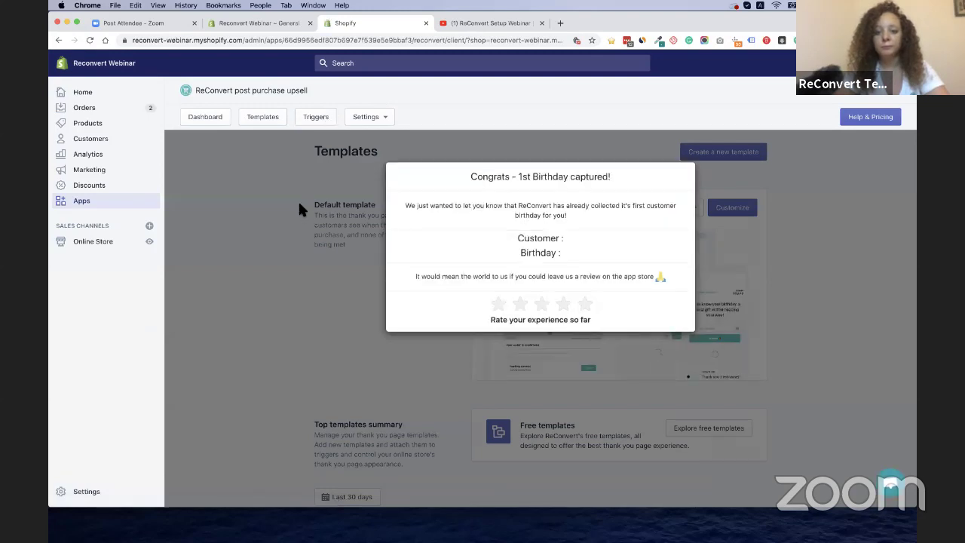
pyautogui.click(297, 199)
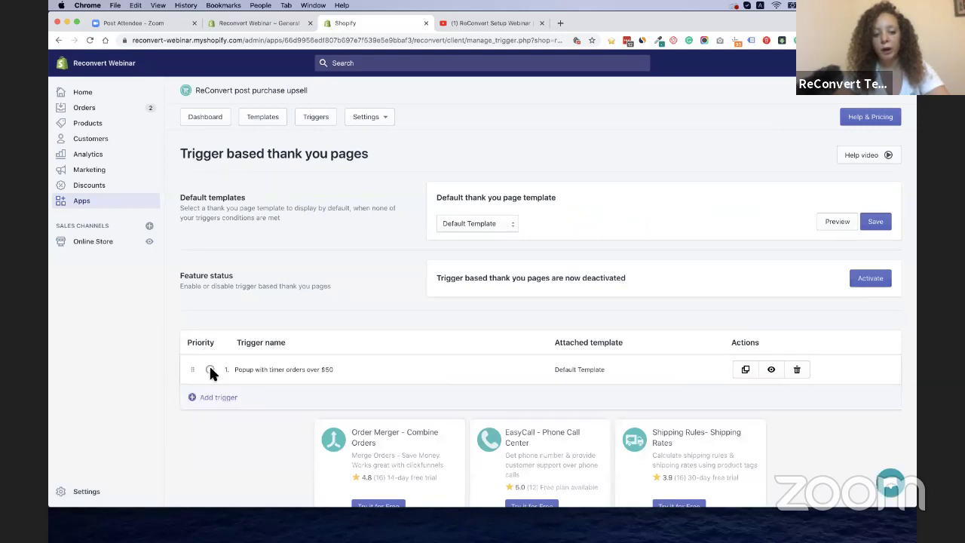
pyautogui.click(474, 369)
pyautogui.scroll(-3, 638, 319)
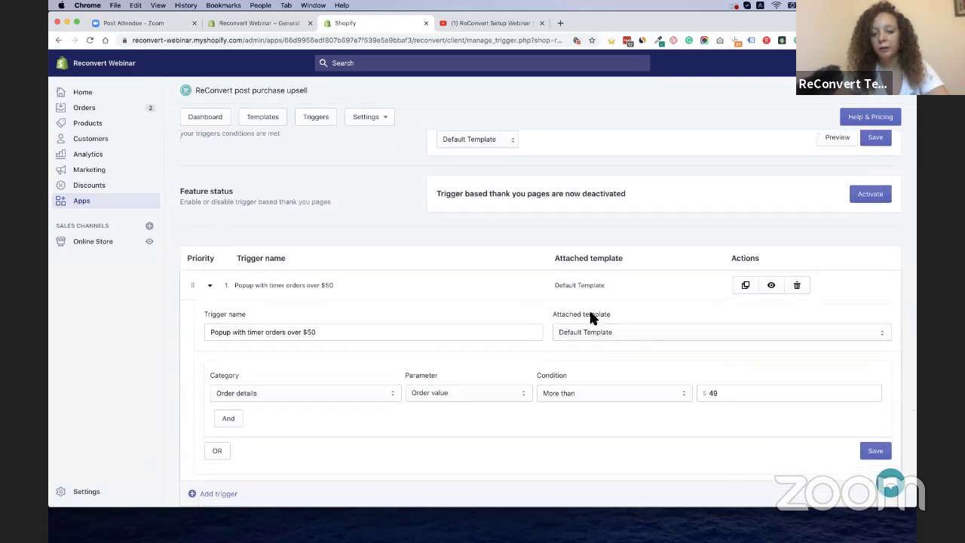
# Attach the 'Popup- orders over $49' template to the trigger and save it
pyautogui.click(598, 331)
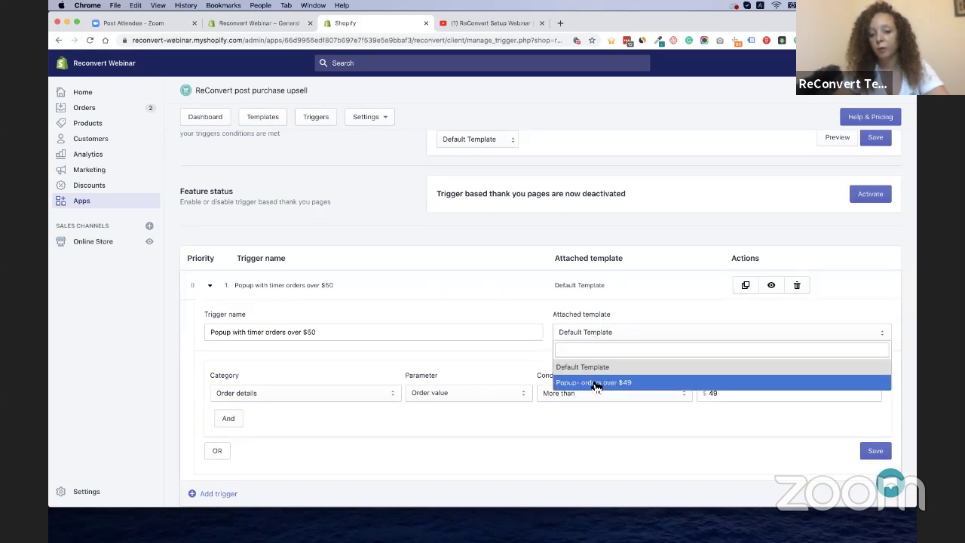
pyautogui.click(594, 384)
pyautogui.click(875, 450)
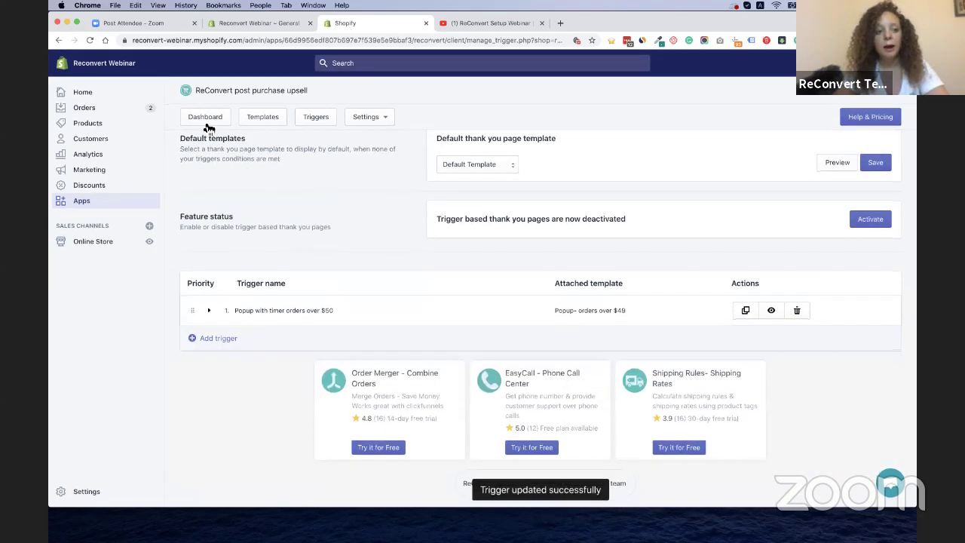
pyautogui.click(260, 23)
# From Orders, open order #1002 and view its customer-facing order status page
pyautogui.click(86, 113)
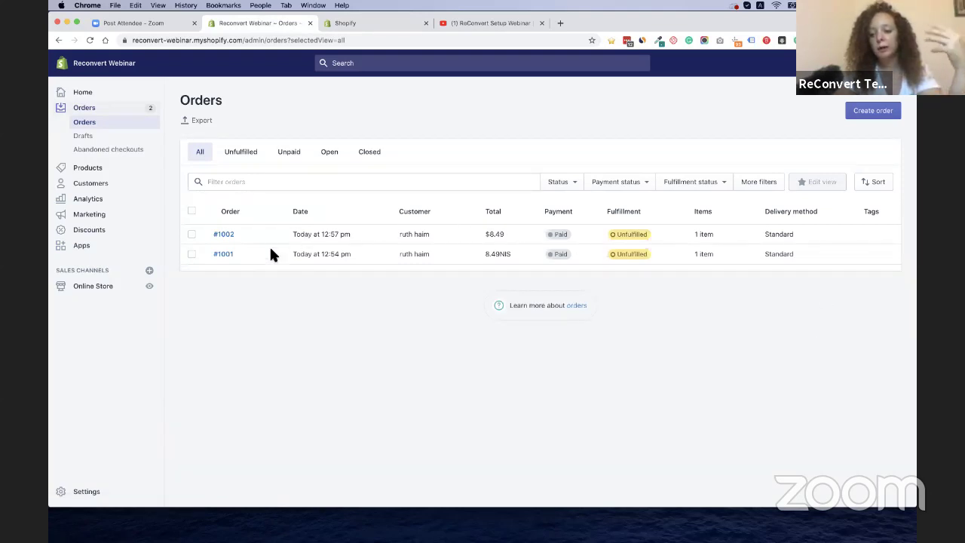
pyautogui.click(226, 234)
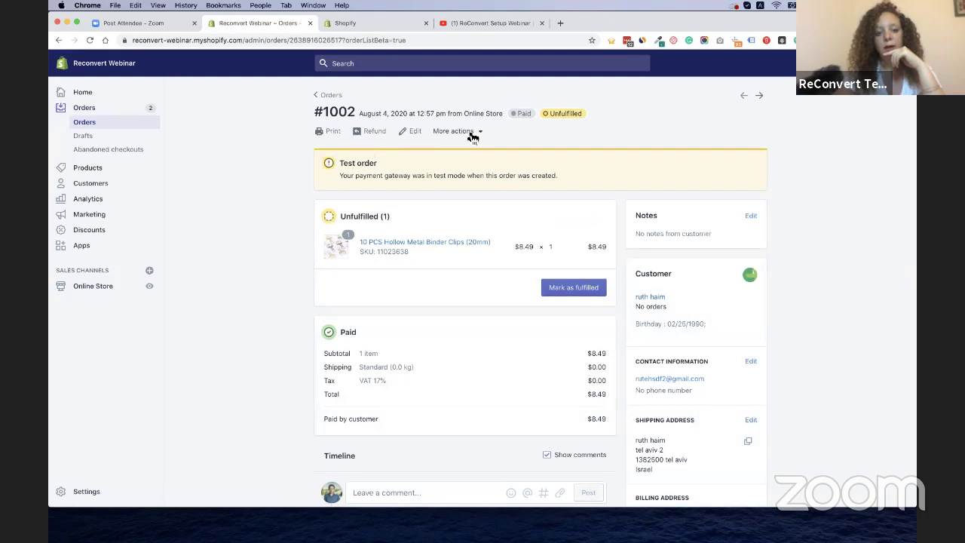
pyautogui.click(472, 132)
pyautogui.click(486, 207)
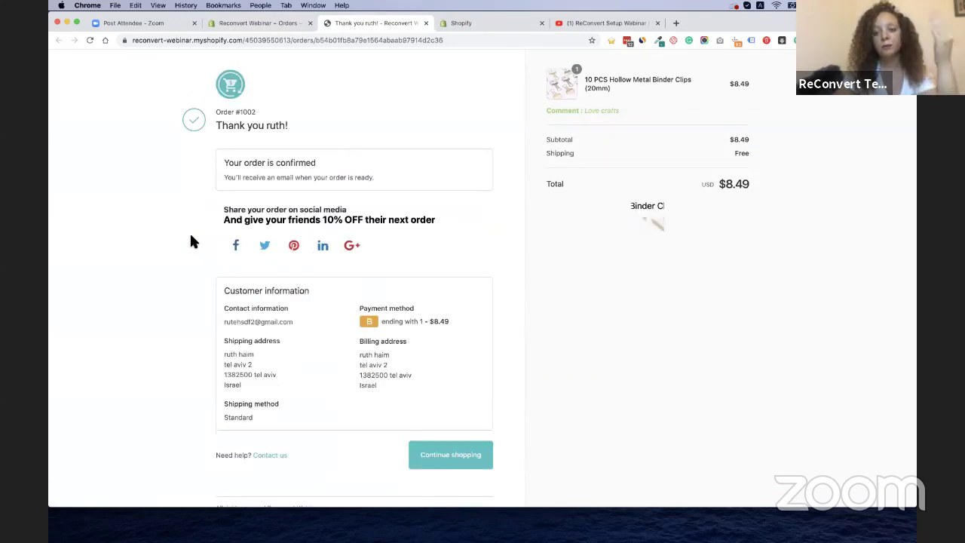
# Leave the $8.49 order page for the storefront catalog, go to page 2, and dismiss the discount bar
pyautogui.moveTo(725, 183); pyautogui.dragTo(751, 183)
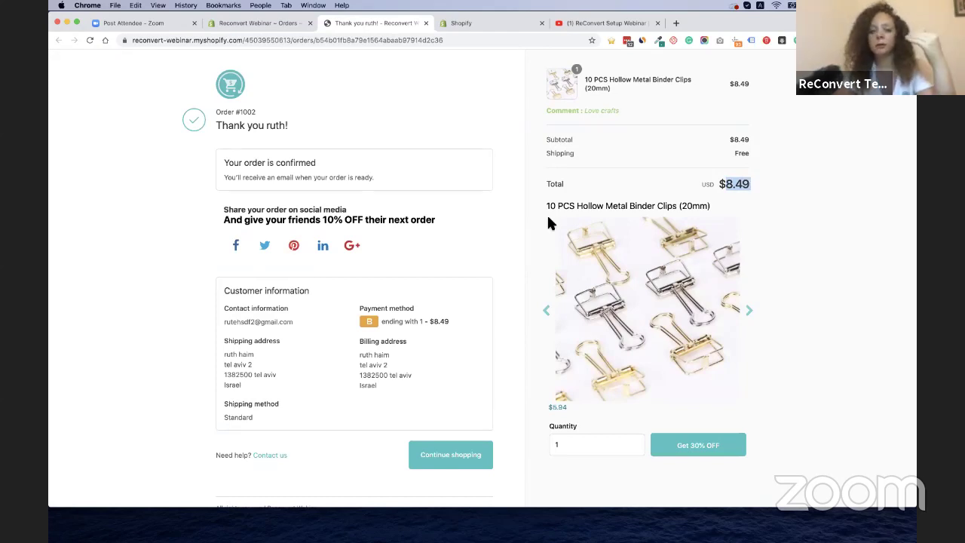
pyautogui.click(502, 149)
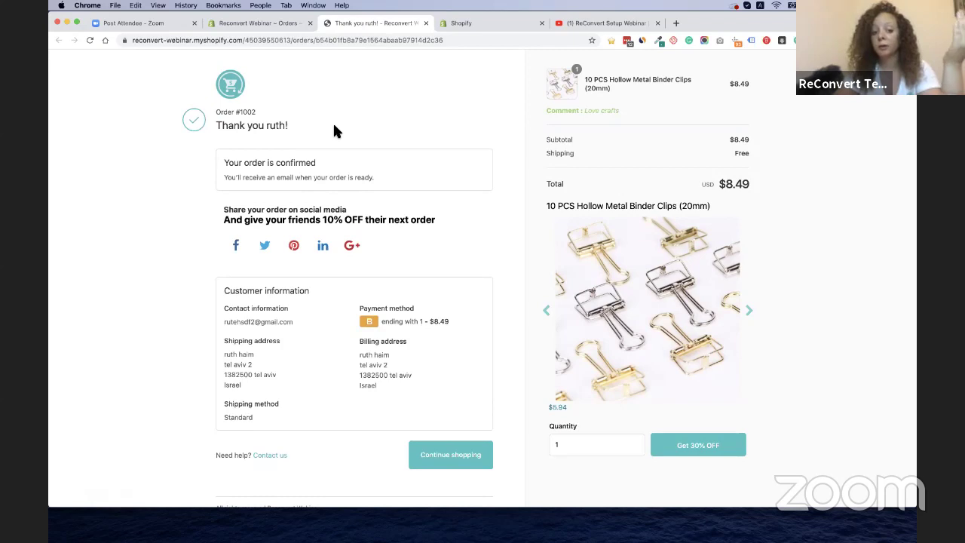
pyautogui.click(238, 103)
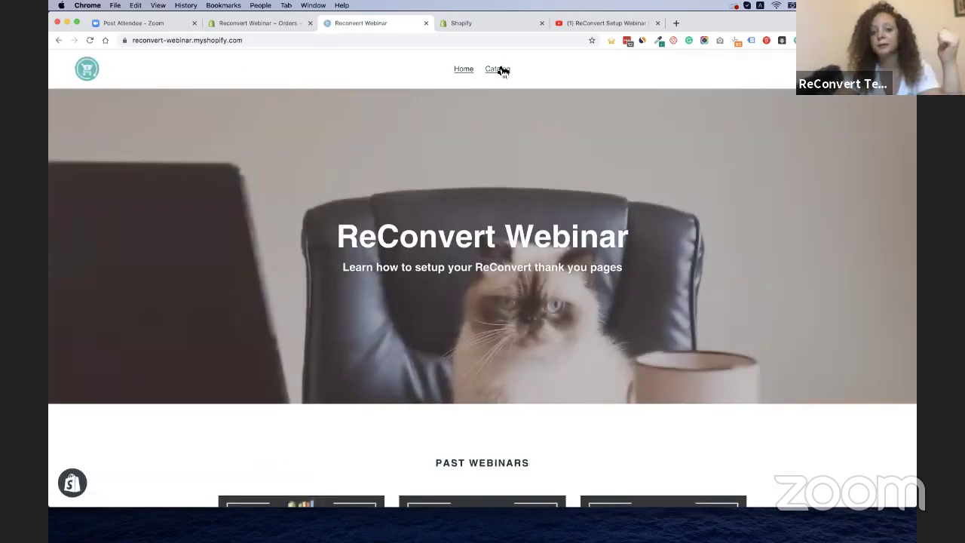
pyautogui.click(498, 69)
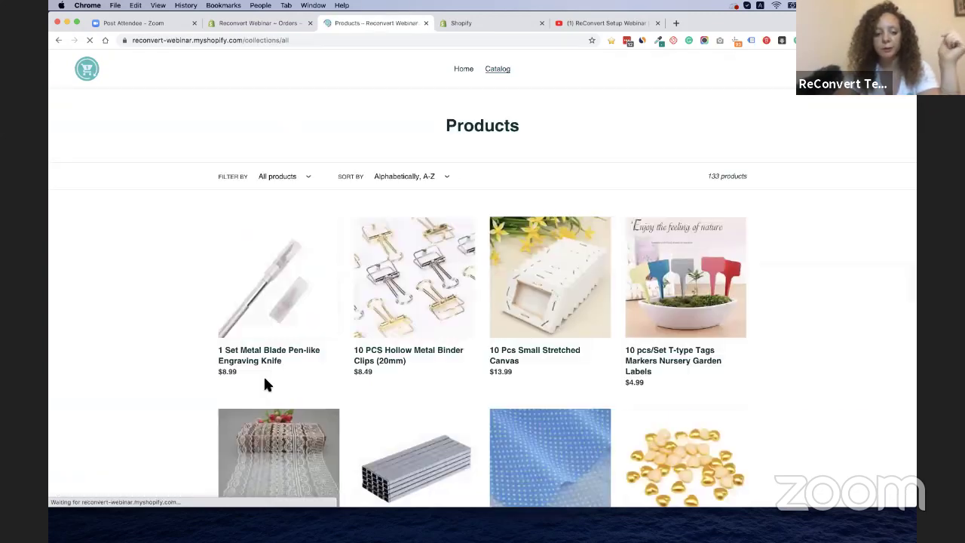
pyautogui.scroll(-5, 145, 411)
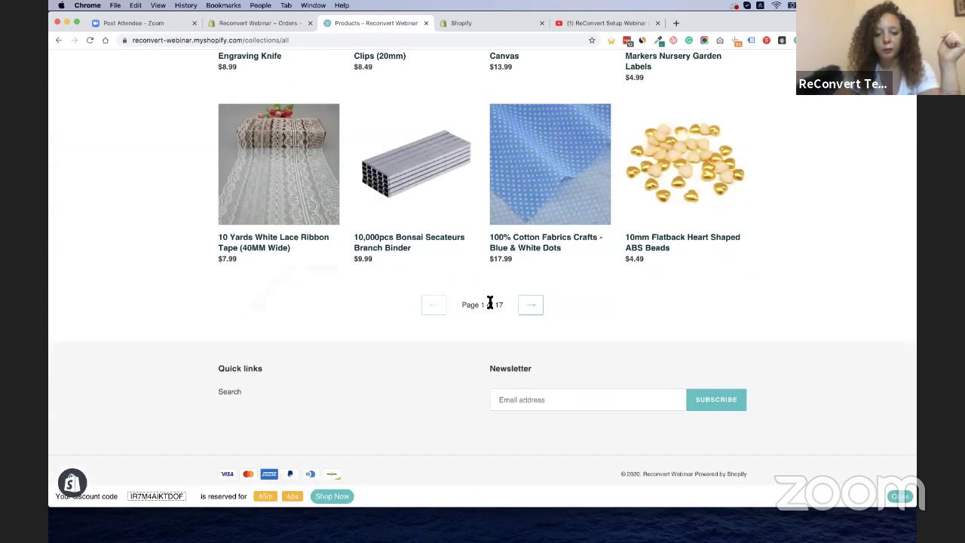
pyautogui.click(527, 310)
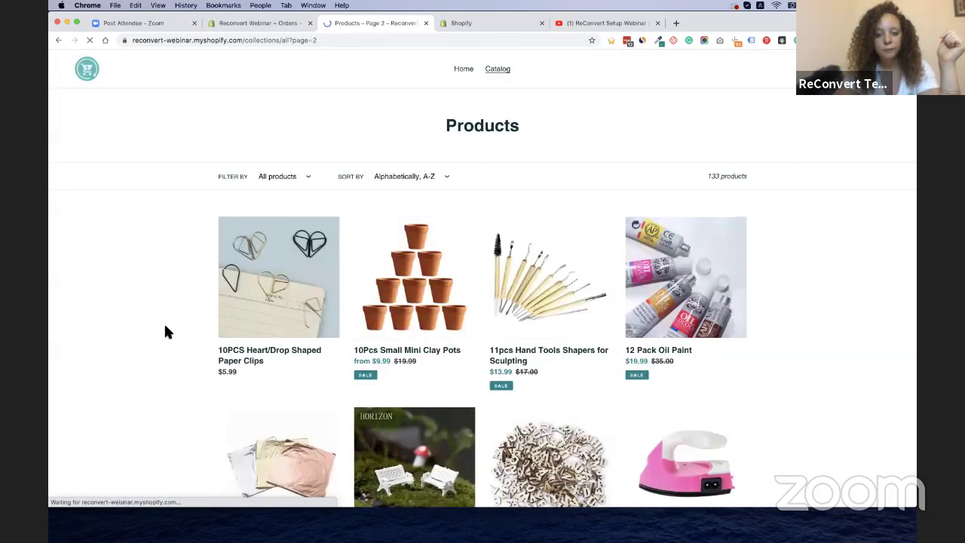
pyautogui.scroll(-3, 167, 332)
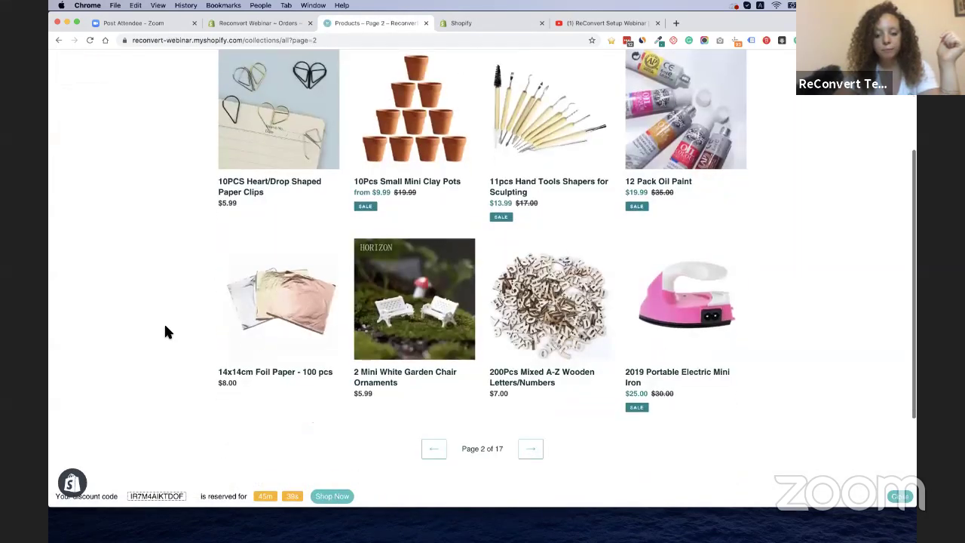
pyautogui.scroll(-2, 164, 329)
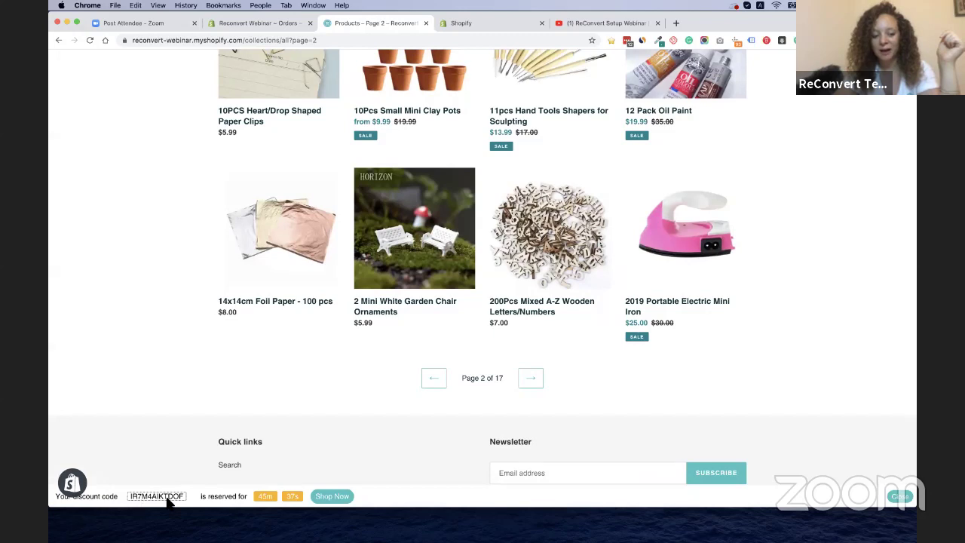
pyautogui.click(901, 496)
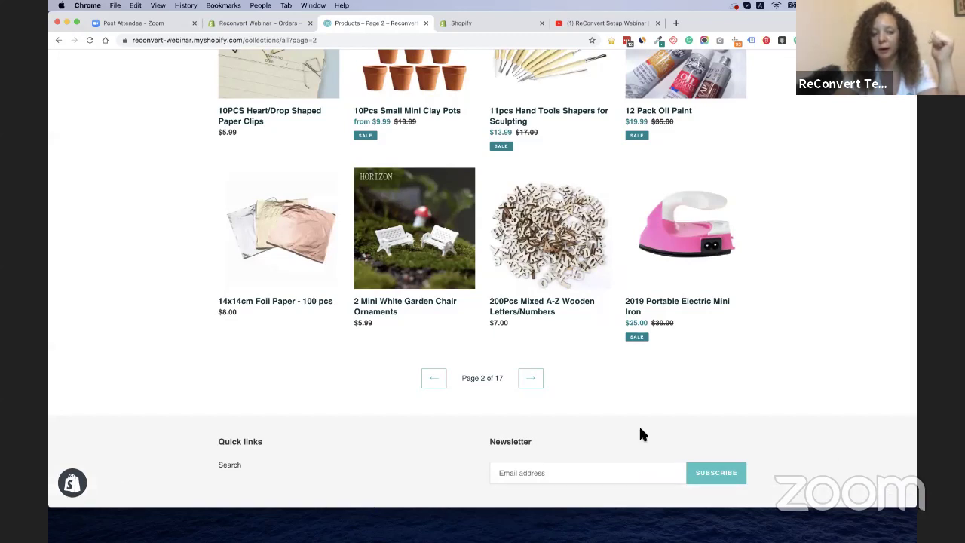
pyautogui.scroll(3, 287, 409)
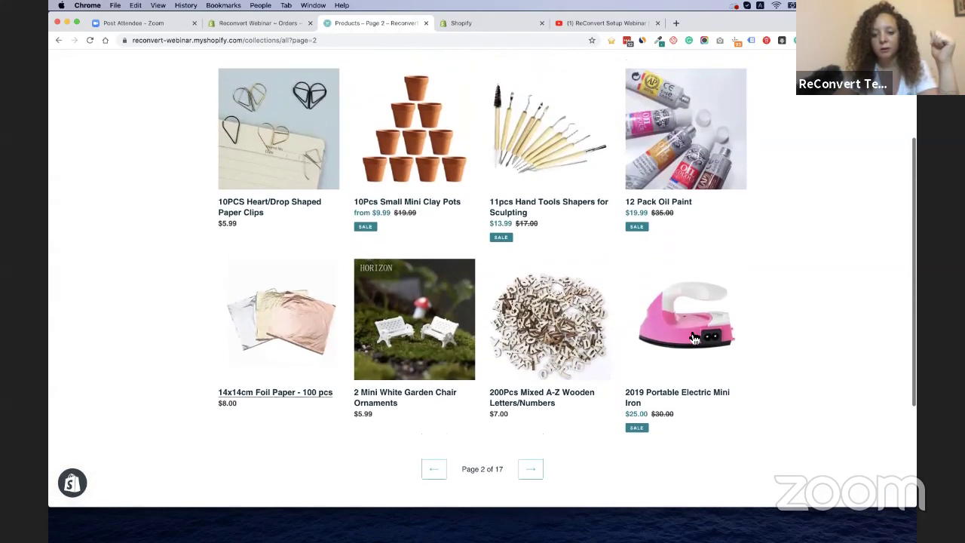
# Add one 2019 Portable Electric Mini Iron to the cart
pyautogui.click(694, 336)
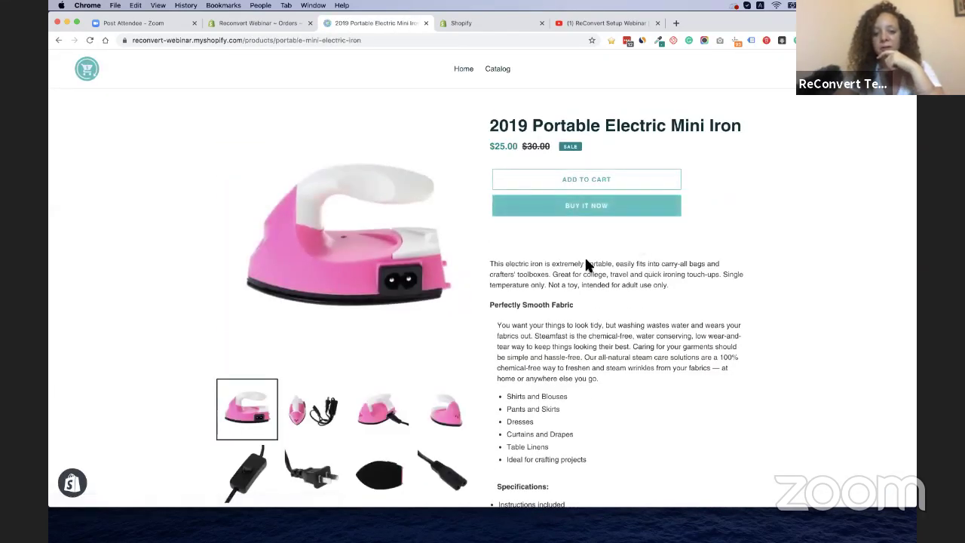
pyautogui.scroll(-5, 595, 326)
pyautogui.scroll(5, 583, 236)
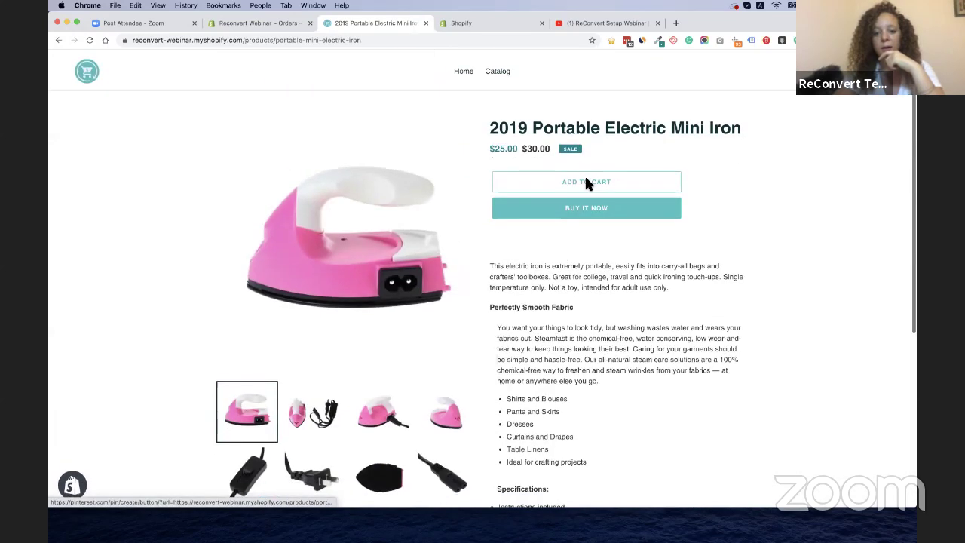
pyautogui.click(584, 174)
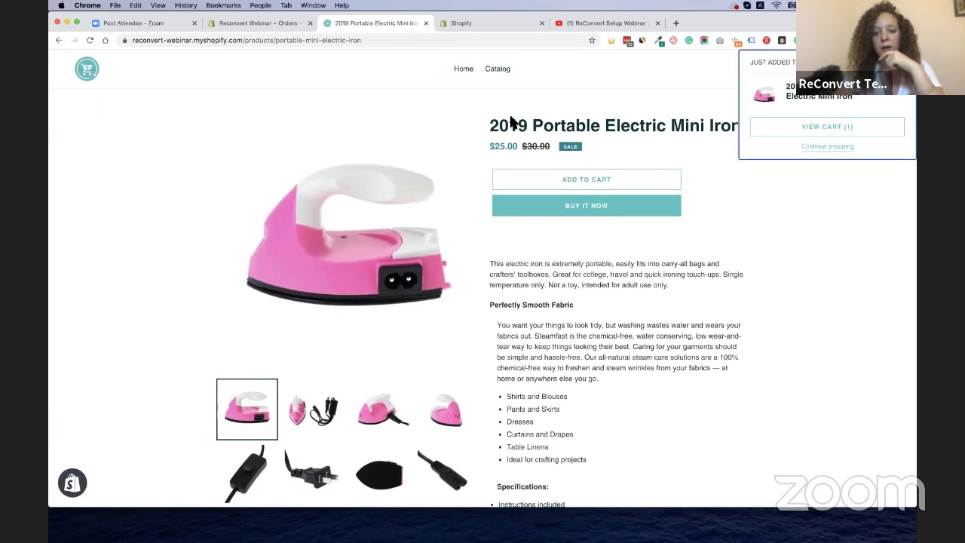
# Add a second Mini Iron from catalog page 2 and view the $50.00 cart
pyautogui.click(503, 73)
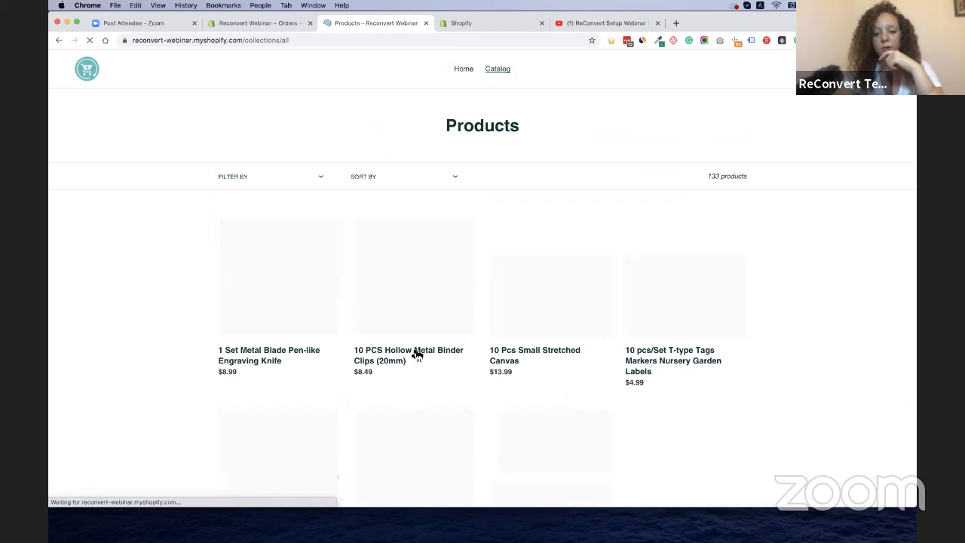
pyautogui.scroll(-5, 415, 349)
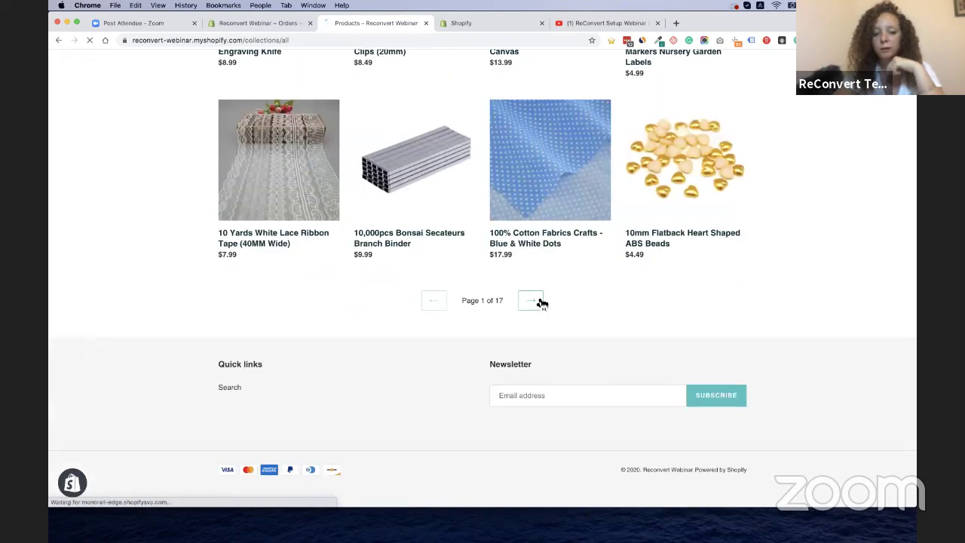
pyautogui.click(540, 302)
pyautogui.scroll(-3, 522, 377)
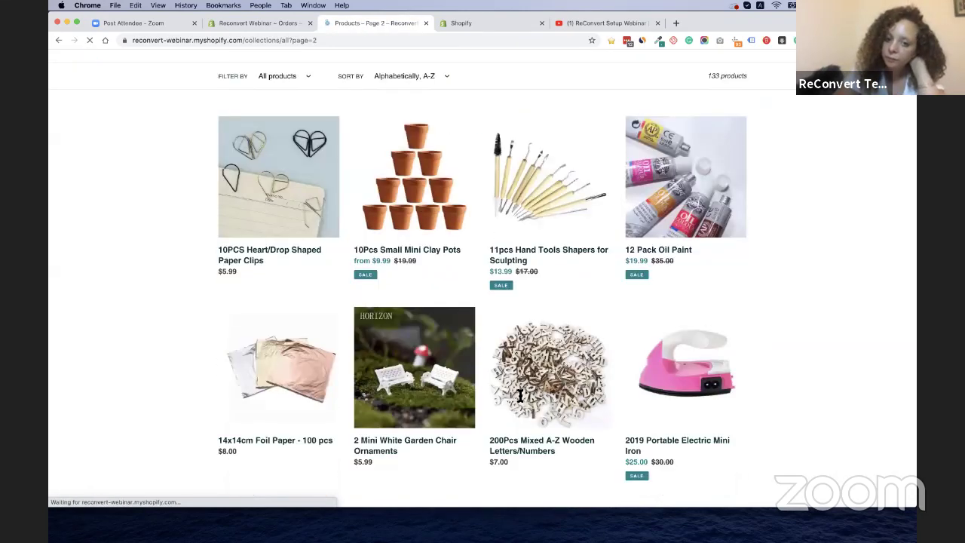
pyautogui.scroll(-3, 525, 362)
pyautogui.scroll(5, 572, 301)
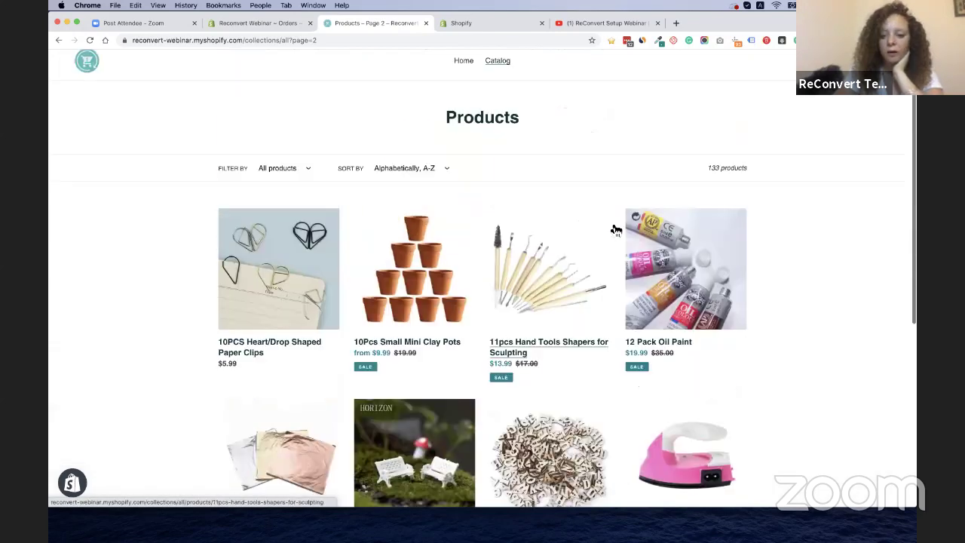
pyautogui.click(676, 409)
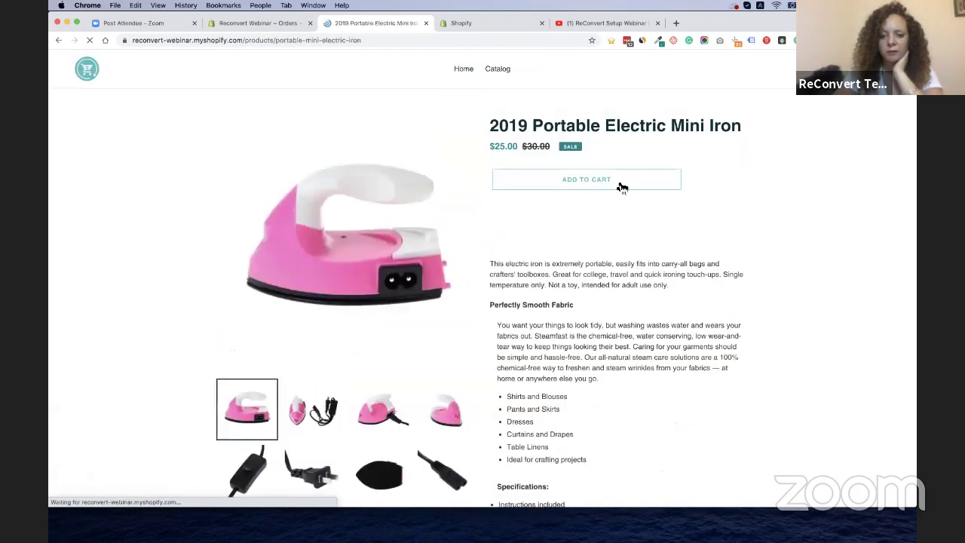
pyautogui.click(619, 181)
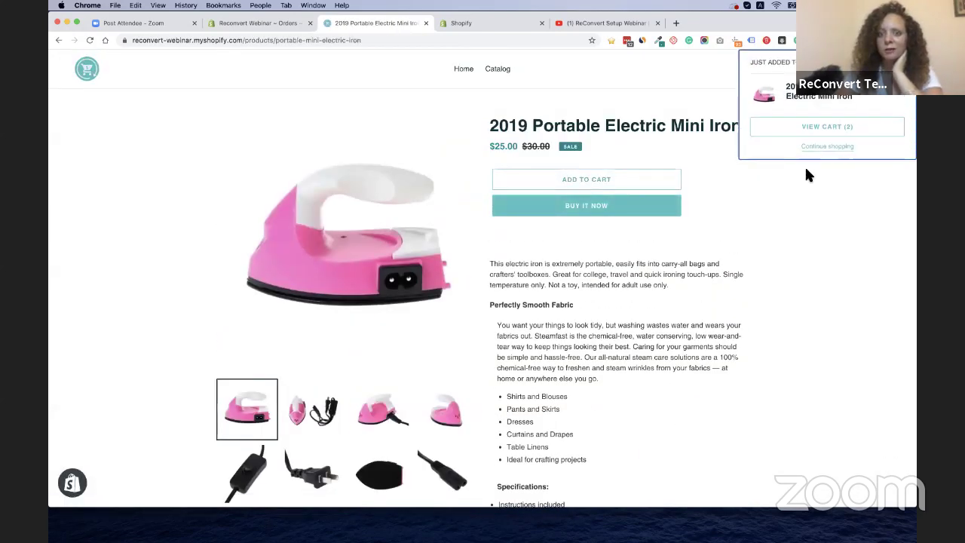
pyautogui.click(857, 128)
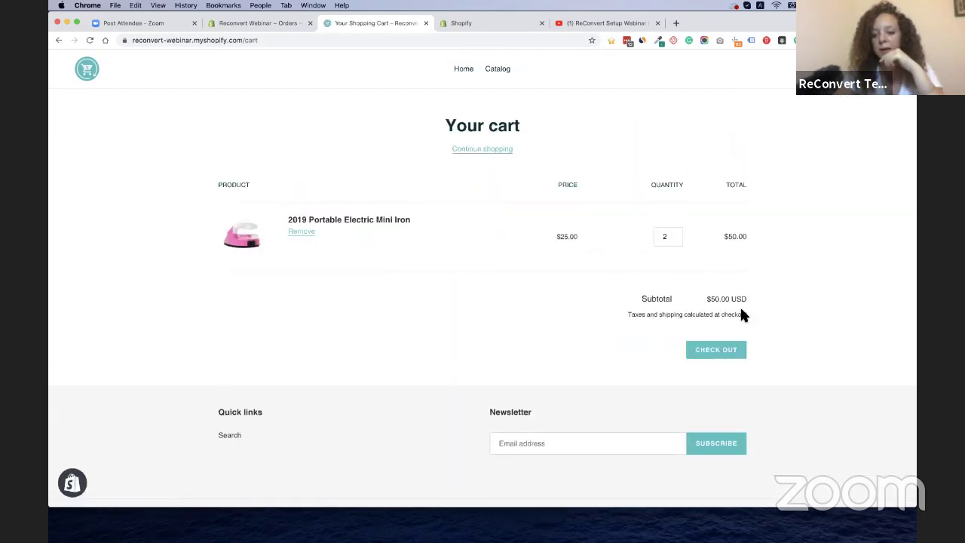
# Check out and autofill contact and shipping details from a saved entry, continuing to payment
pyautogui.click(730, 357)
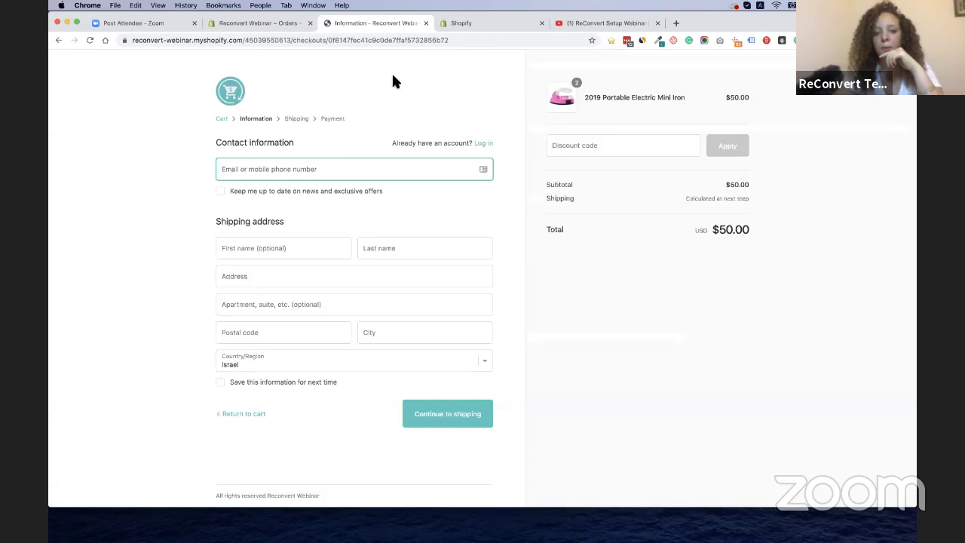
pyautogui.click(542, 299)
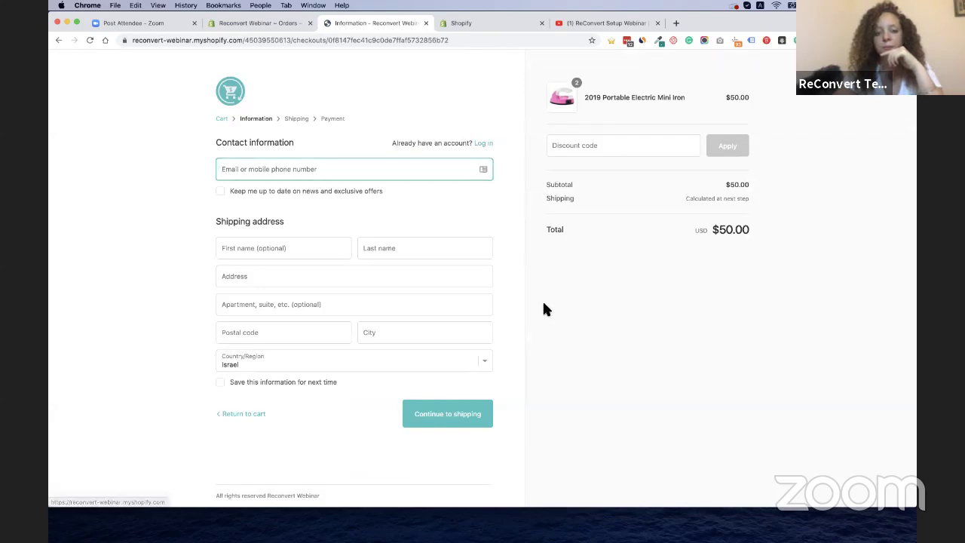
pyautogui.click(407, 172)
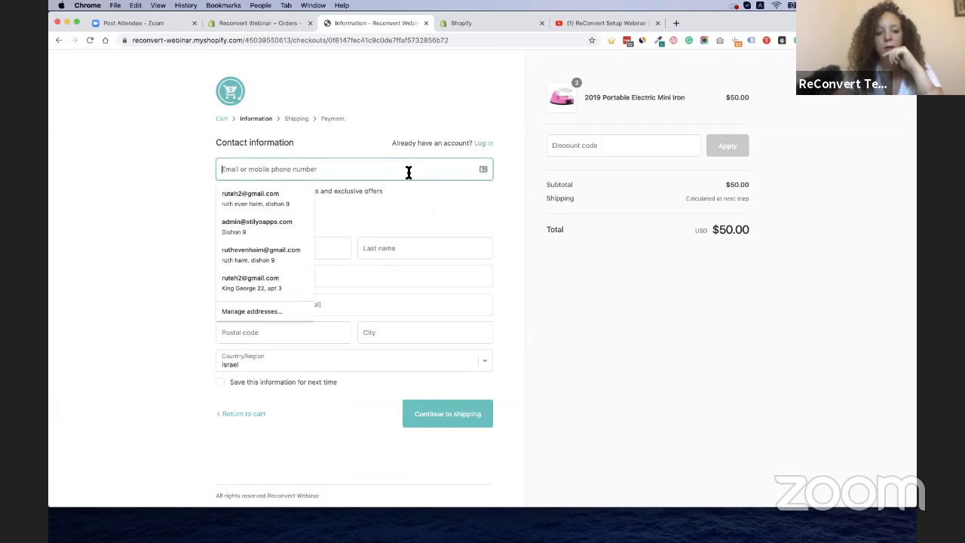
pyautogui.click(302, 197)
pyautogui.click(441, 421)
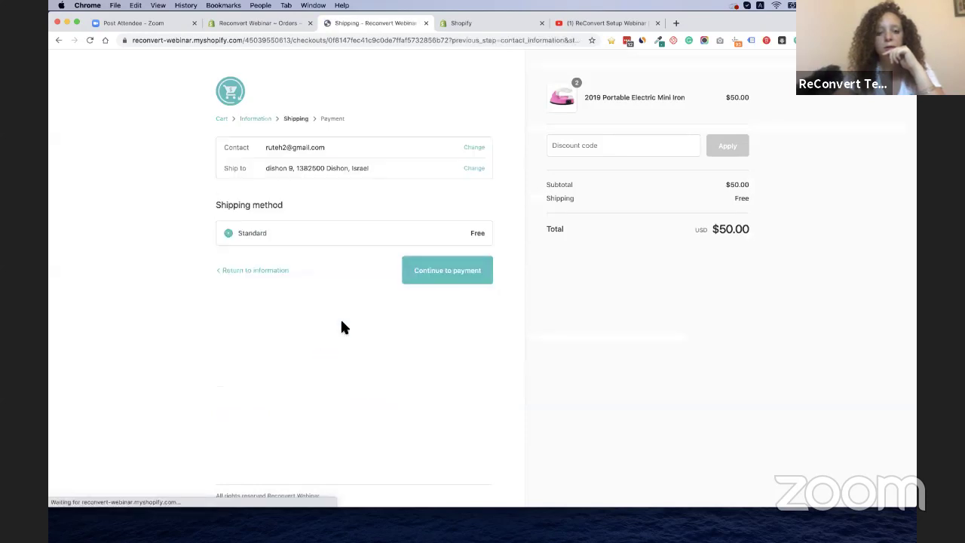
pyautogui.click(425, 275)
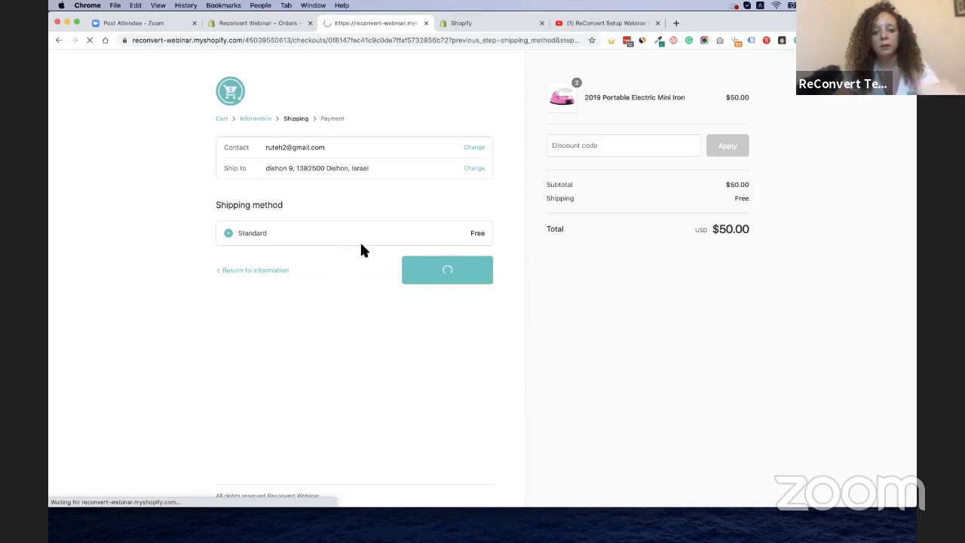
# Enter test card number 1, name on card 'Bogus Gateway', and expiry 0224
pyautogui.scroll(-3, 318, 352)
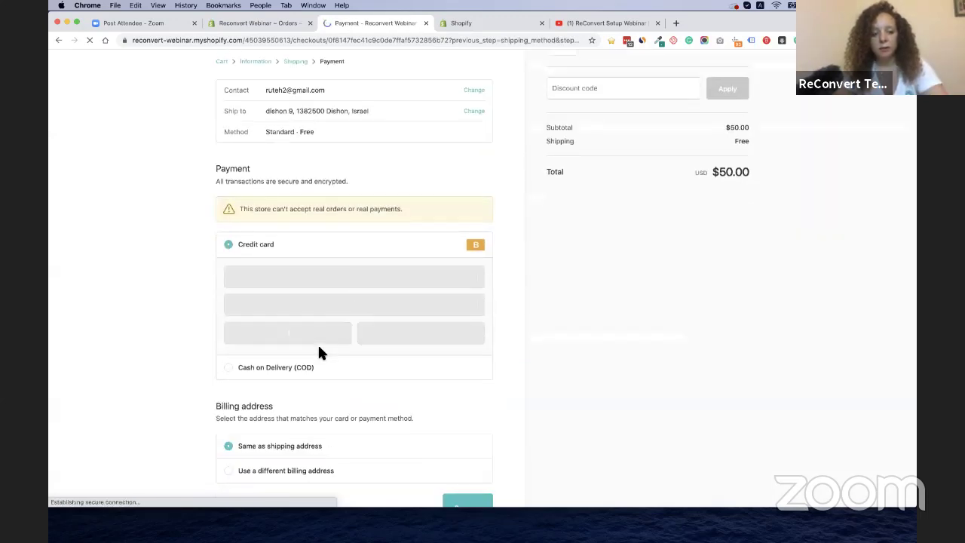
pyautogui.click(343, 225)
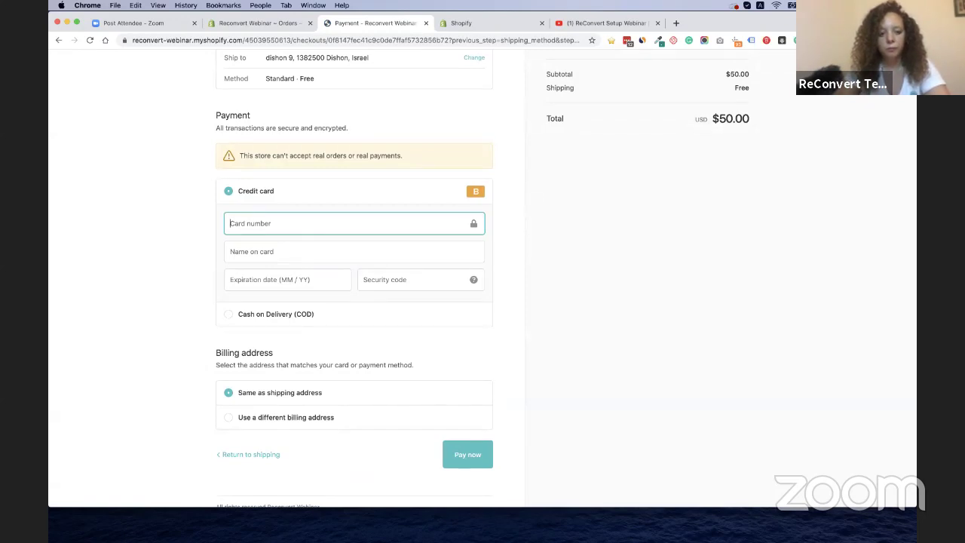
pyautogui.write('1')
pyautogui.click(306, 254)
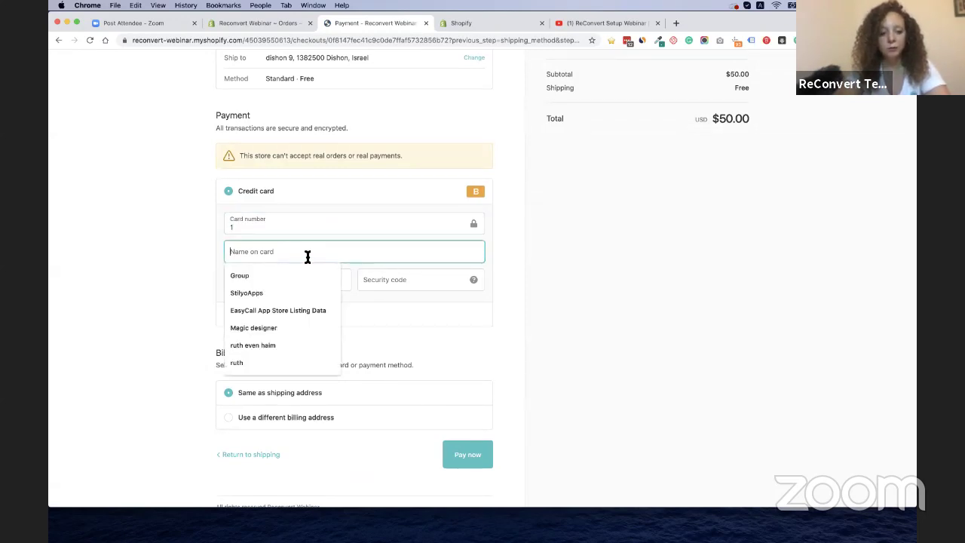
pyautogui.write('B')
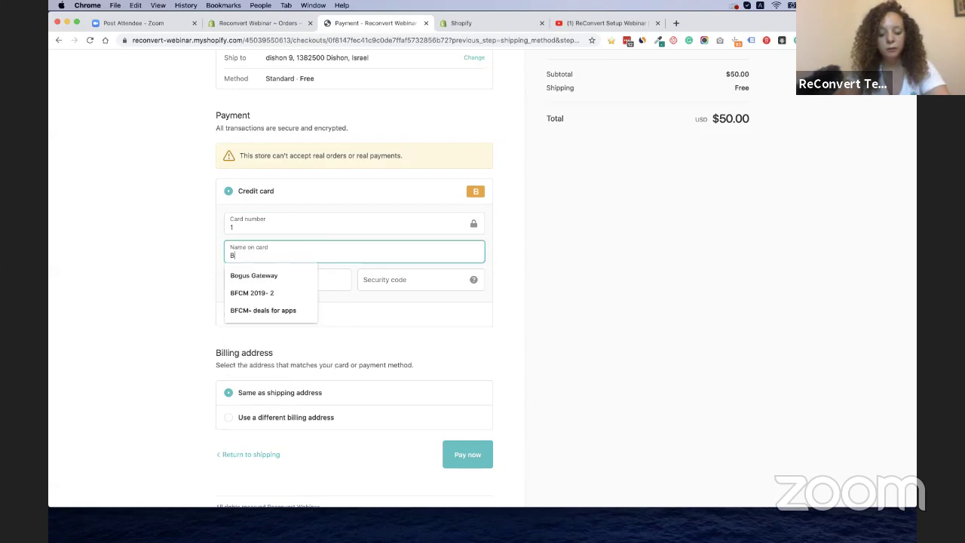
pyautogui.write('ogus')
pyautogui.click(251, 275)
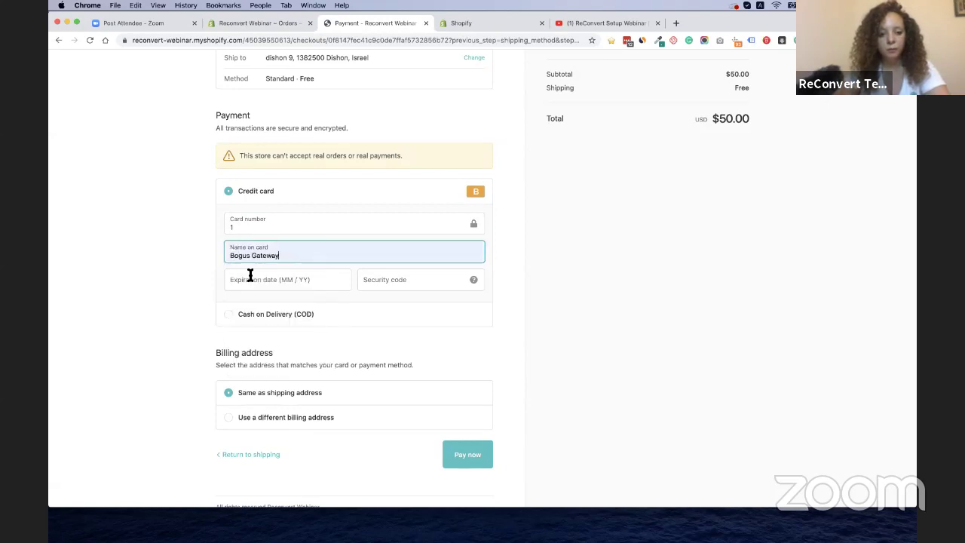
pyautogui.write('0224')
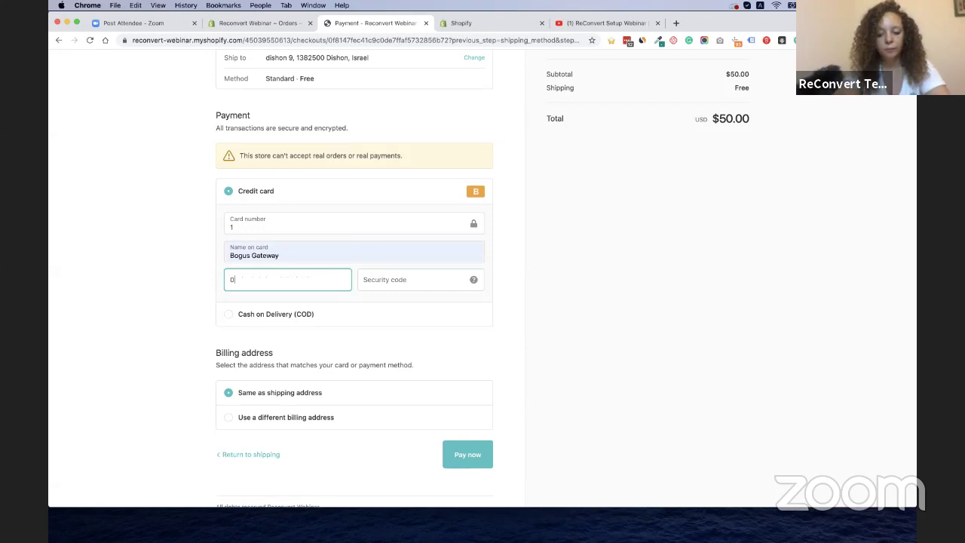
pyautogui.click(396, 276)
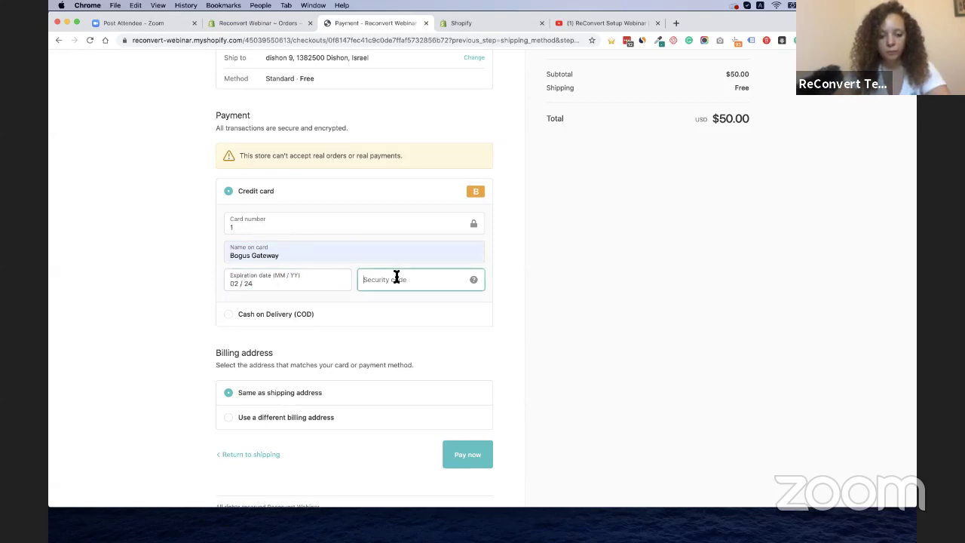
pyautogui.write('111')
pyautogui.click(480, 459)
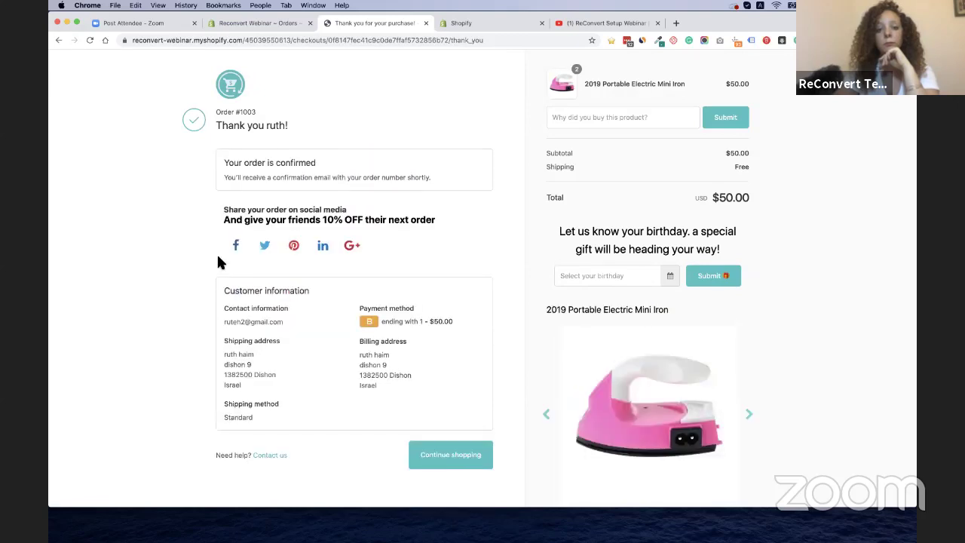
pyautogui.click(295, 23)
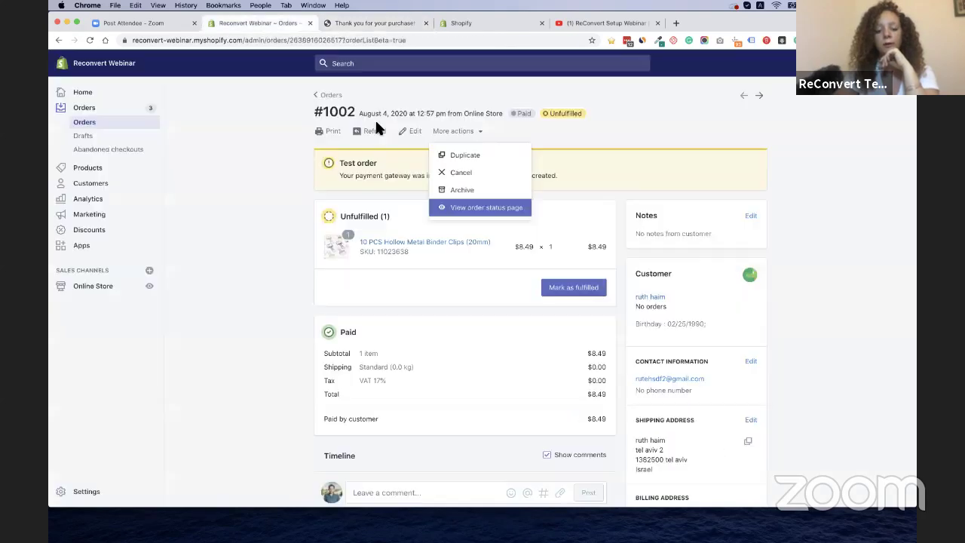
pyautogui.click(458, 24)
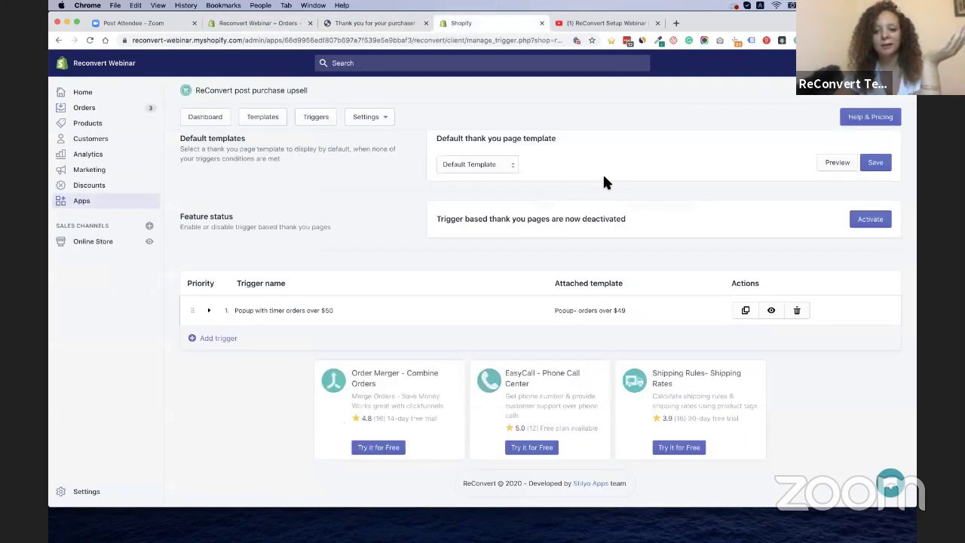
pyautogui.scroll(2, 882, 224)
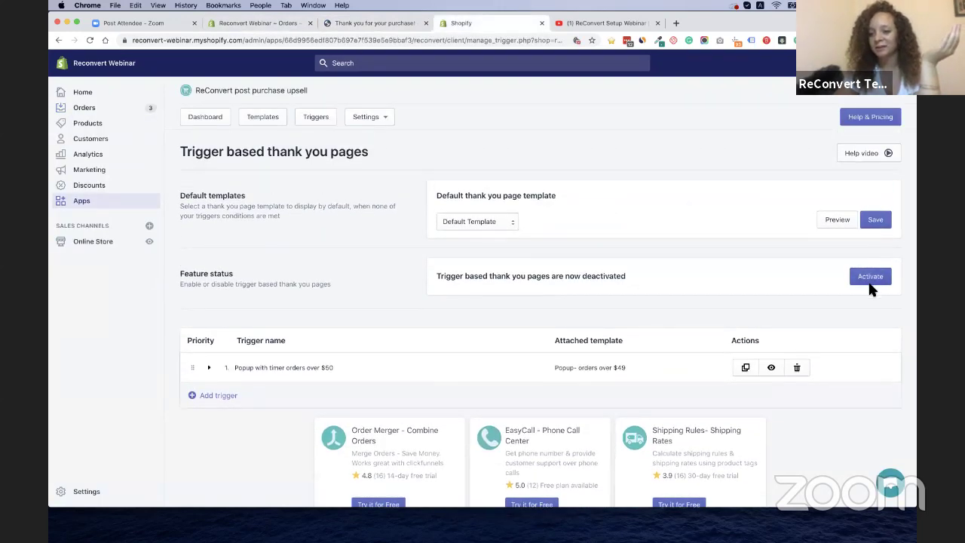
pyautogui.click(874, 280)
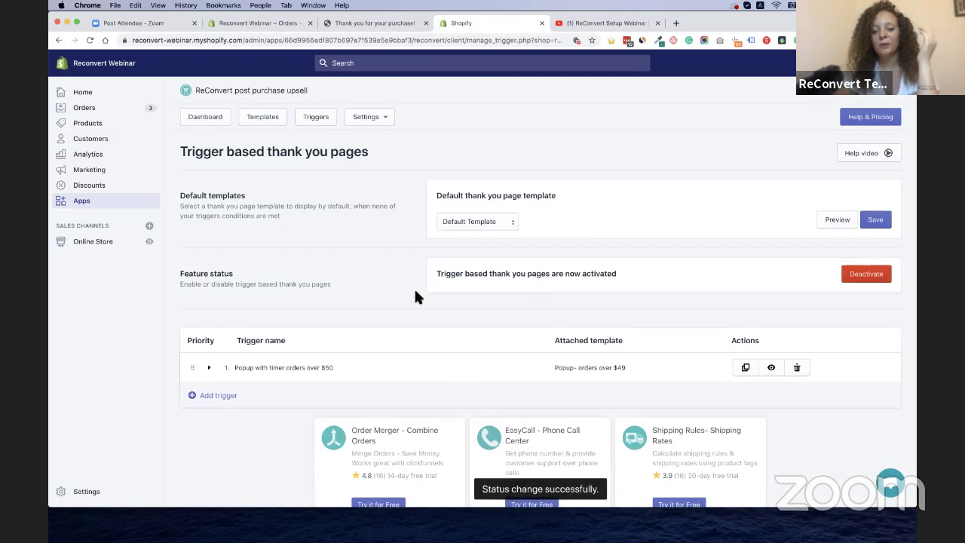
# Reload the order's thank-you page and accept the 25% OFF One-Time Offer popup with Shop now
pyautogui.click(359, 23)
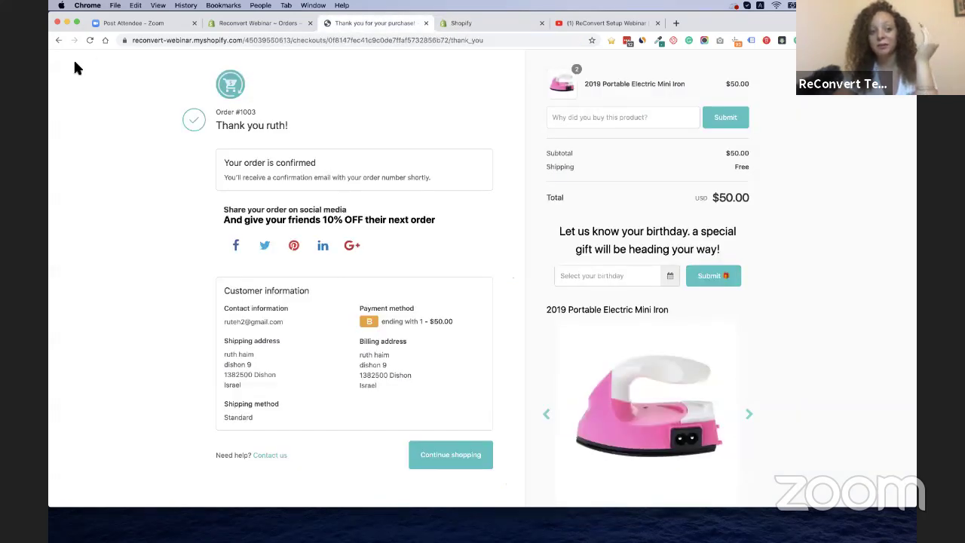
pyautogui.click(91, 40)
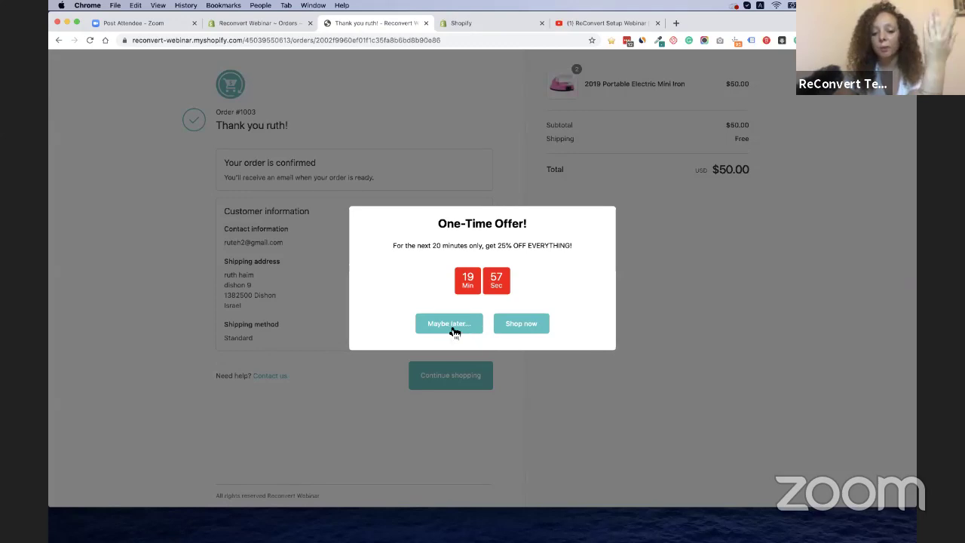
pyautogui.click(531, 325)
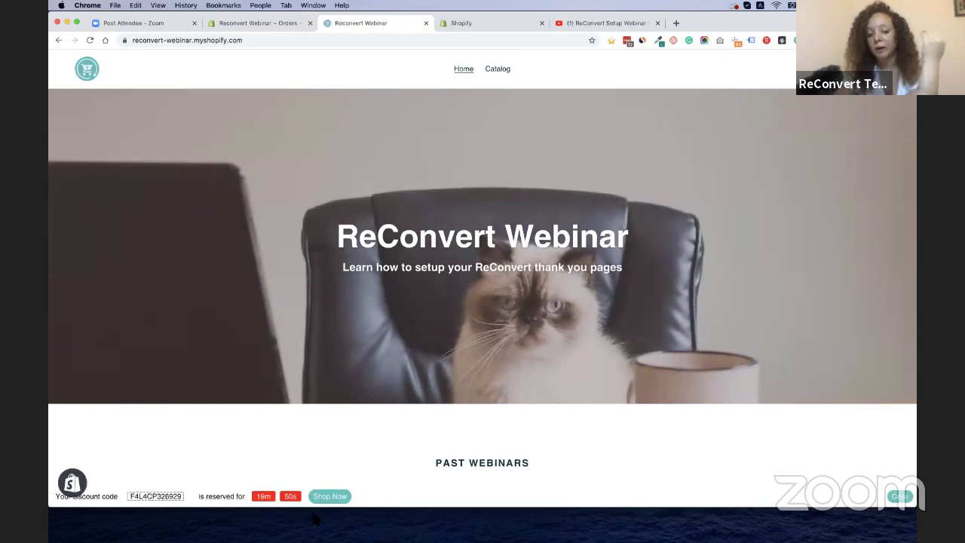
# Scroll through the storefront home page, then close the store tab with Cmd+W
pyautogui.scroll(-1, 343, 422)
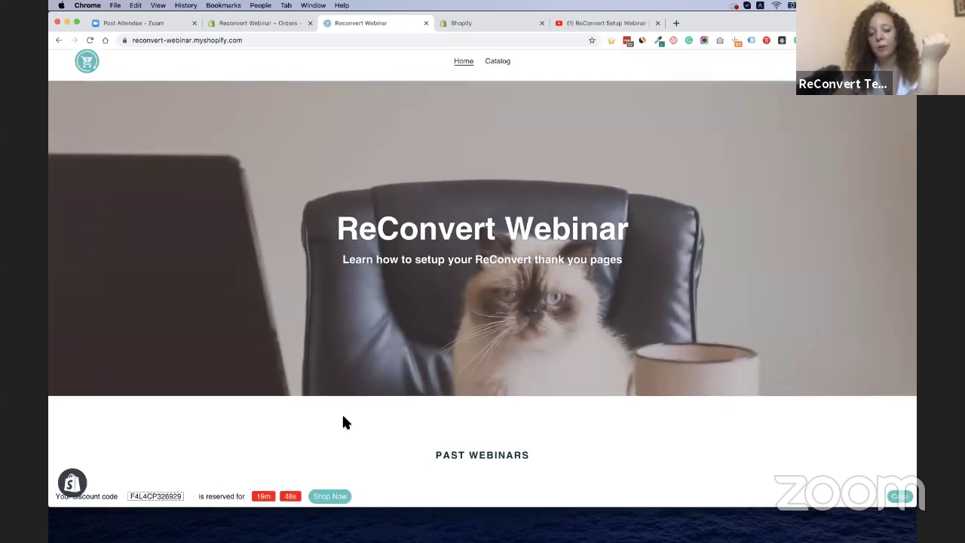
pyautogui.scroll(-4, 343, 422)
pyautogui.scroll(4, 343, 422)
pyautogui.scroll(-2, 342, 422)
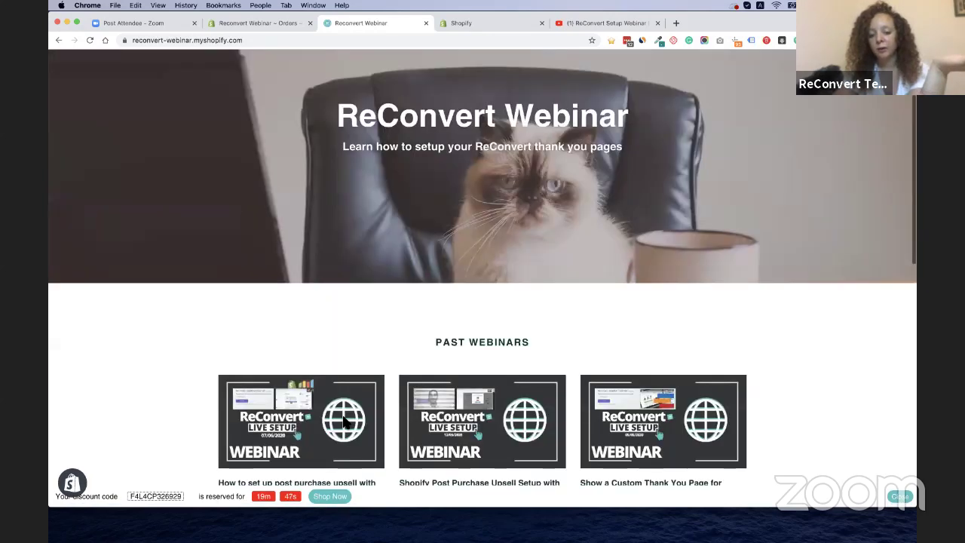
pyautogui.scroll(-10, 343, 422)
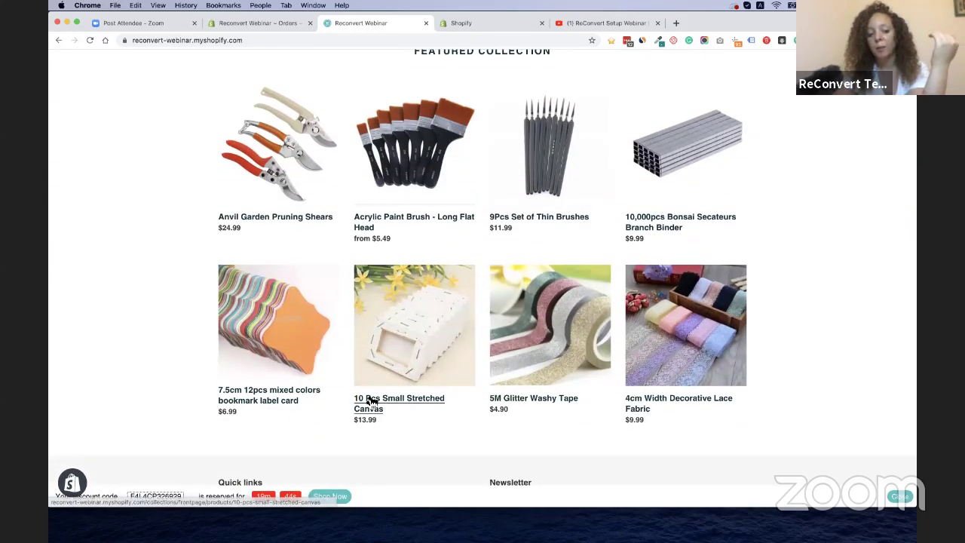
pyautogui.scroll(10, 369, 400)
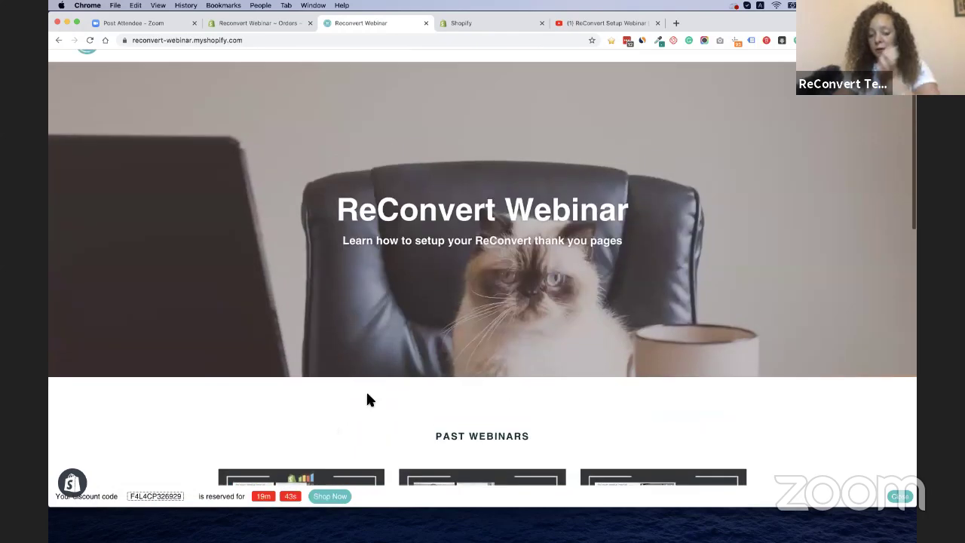
pyautogui.scroll(1, 369, 401)
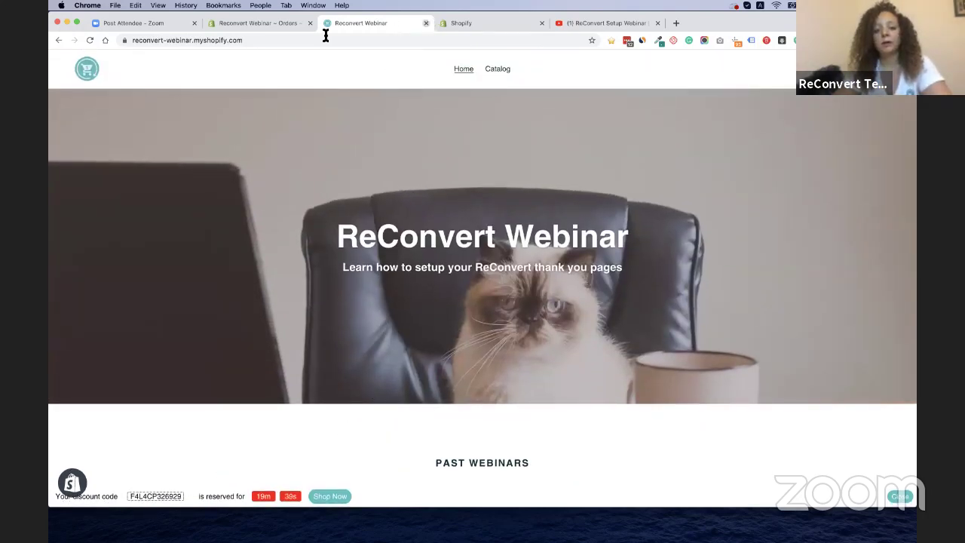
pyautogui.press('super+w')
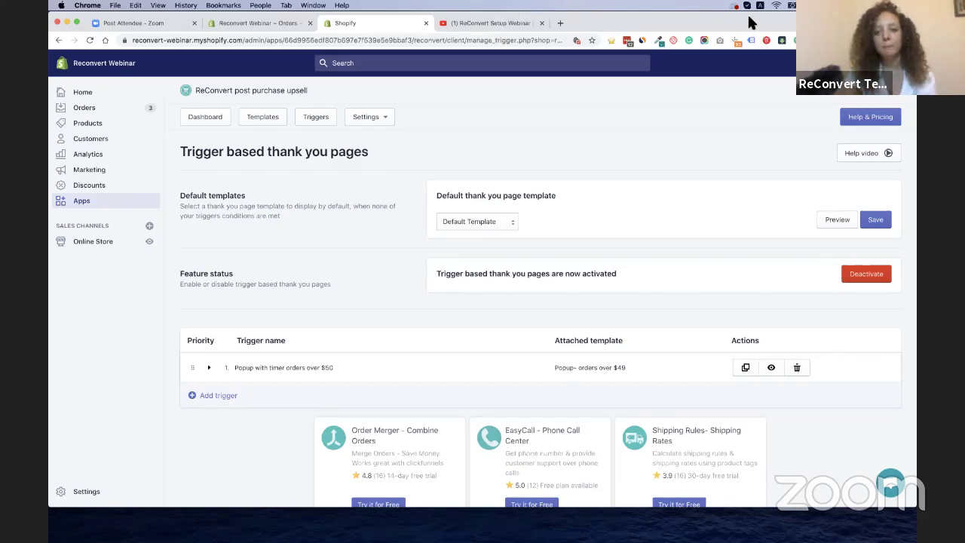
# Open the ReConvert Dashboard from the app header
pyautogui.click(216, 126)
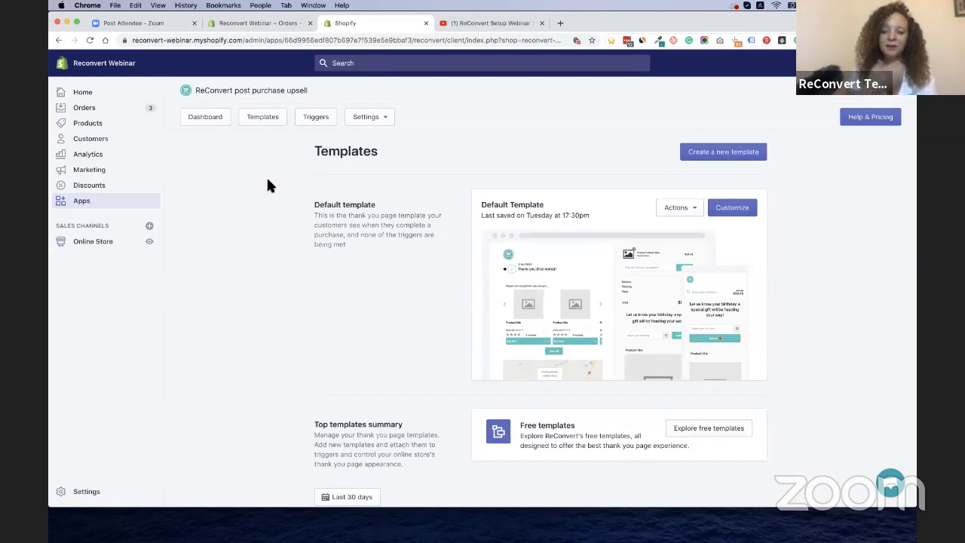
pyautogui.scroll(-15, 199, 242)
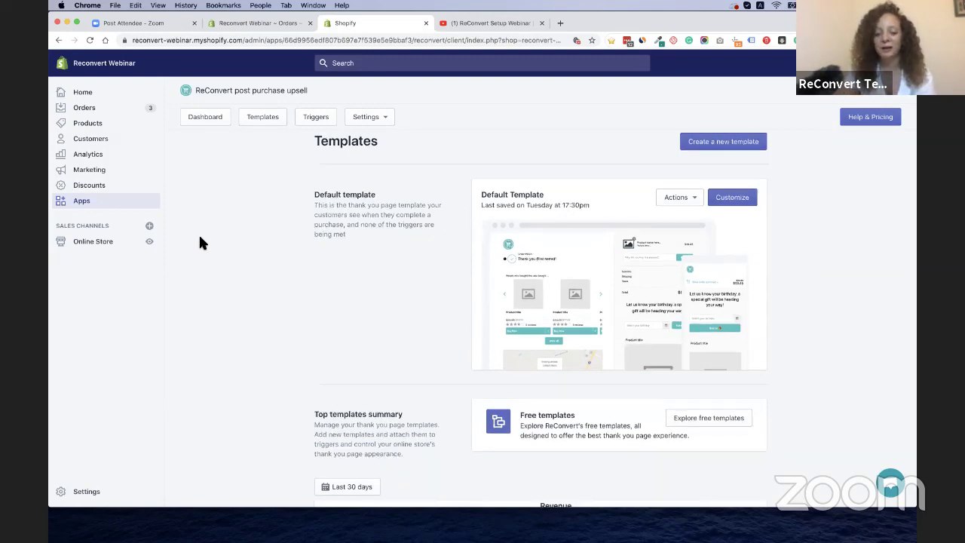
pyautogui.scroll(-4, 200, 242)
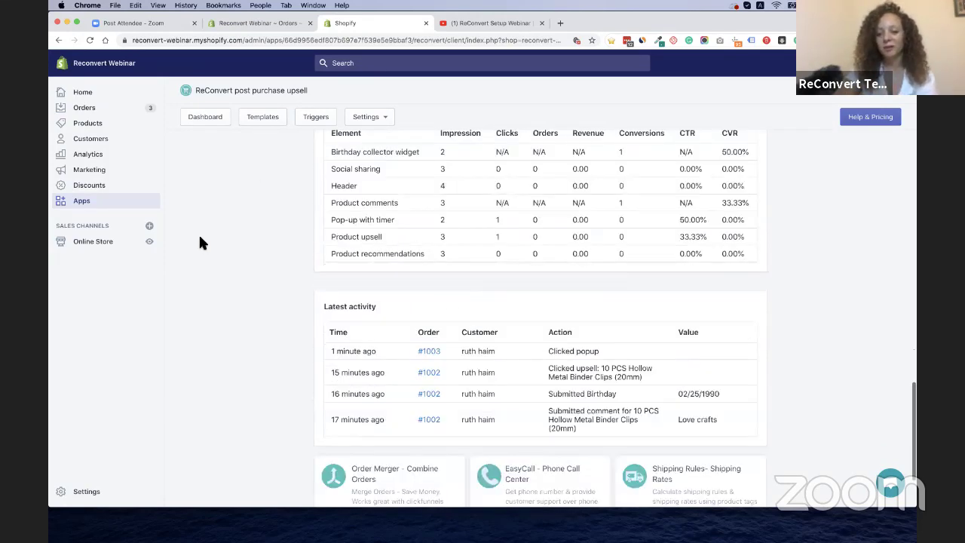
pyautogui.scroll(6, 200, 242)
pyautogui.scroll(13, 200, 243)
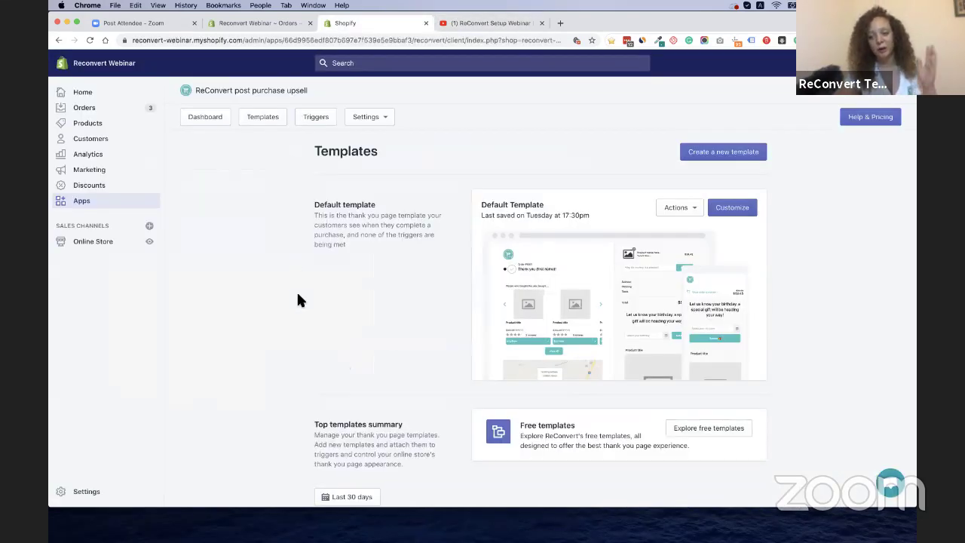
pyautogui.scroll(-5, 297, 295)
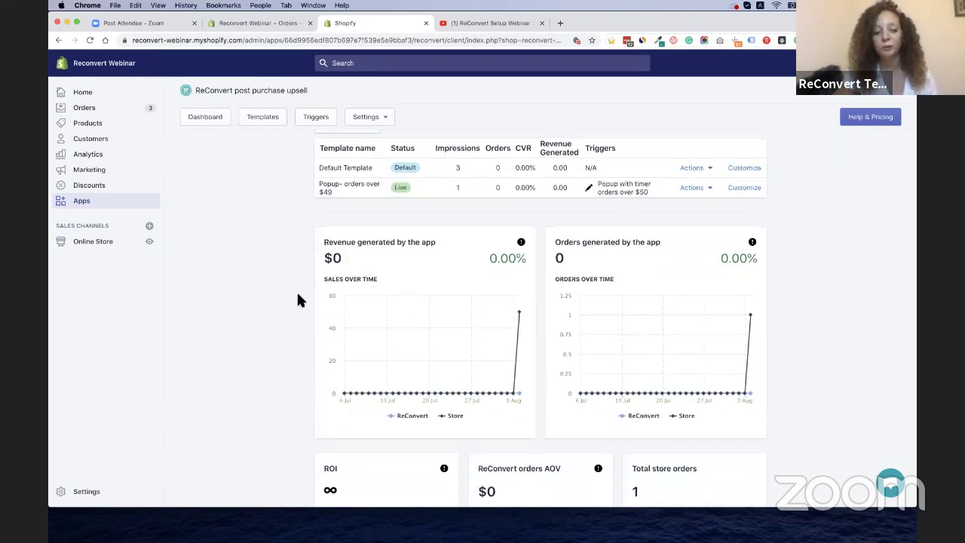
pyautogui.scroll(-5, 297, 300)
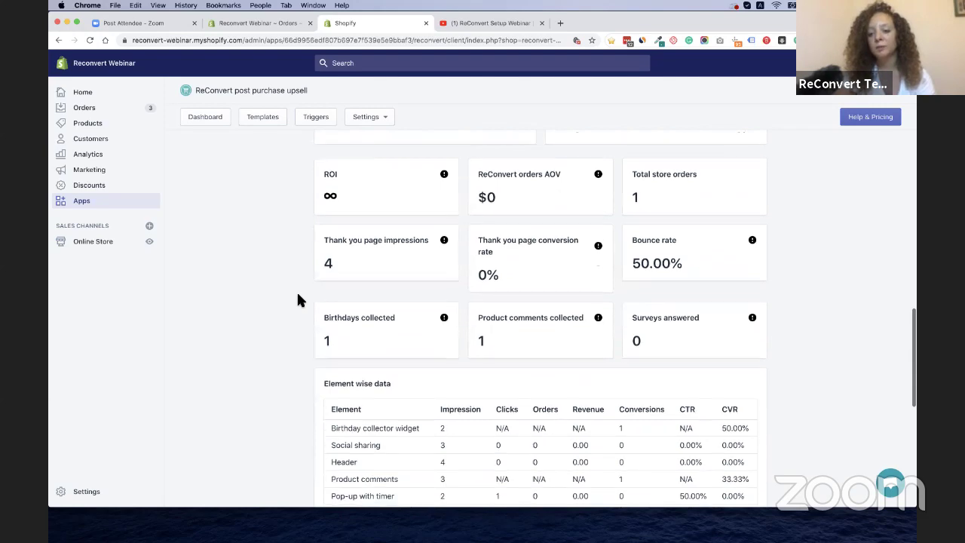
pyautogui.scroll(5, 296, 300)
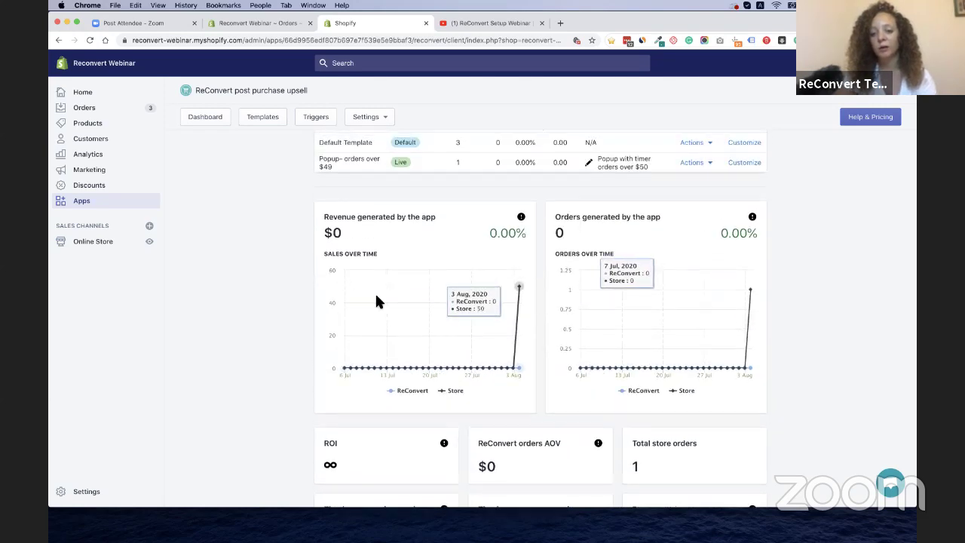
pyautogui.scroll(-3, 209, 318)
pyautogui.scroll(-4, 209, 318)
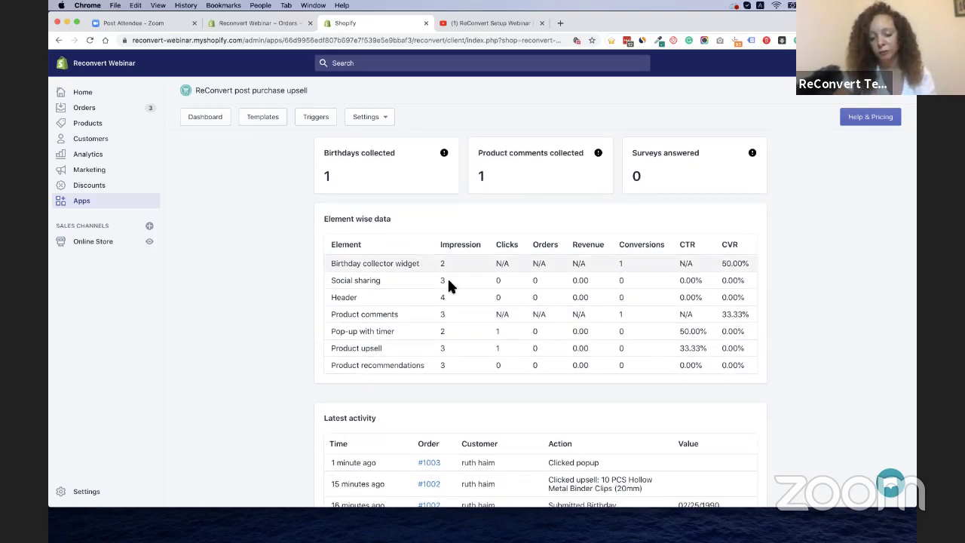
pyautogui.moveTo(445, 267); pyautogui.dragTo(450, 340)
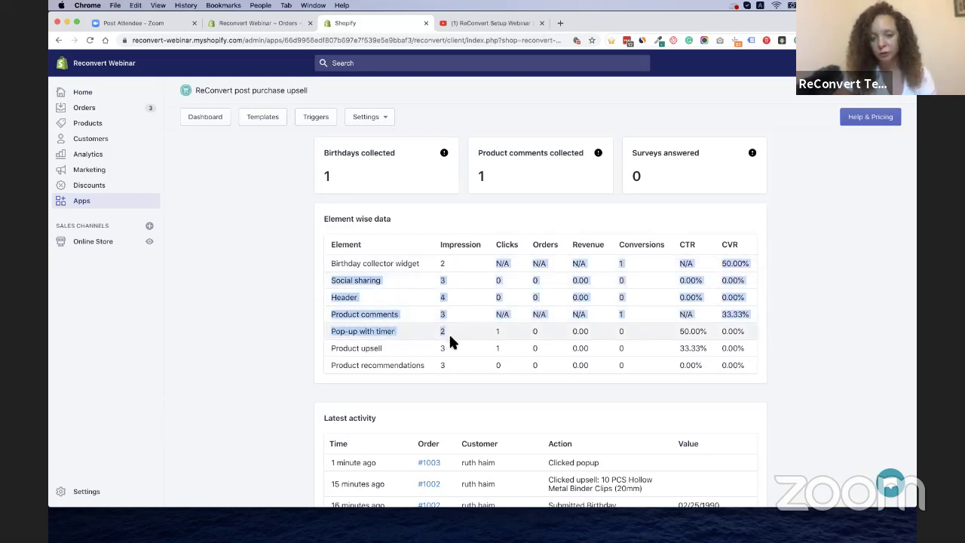
# Clear the marked data-table rows, review Element wise data and Latest activity, then go to Templates
pyautogui.click(450, 340)
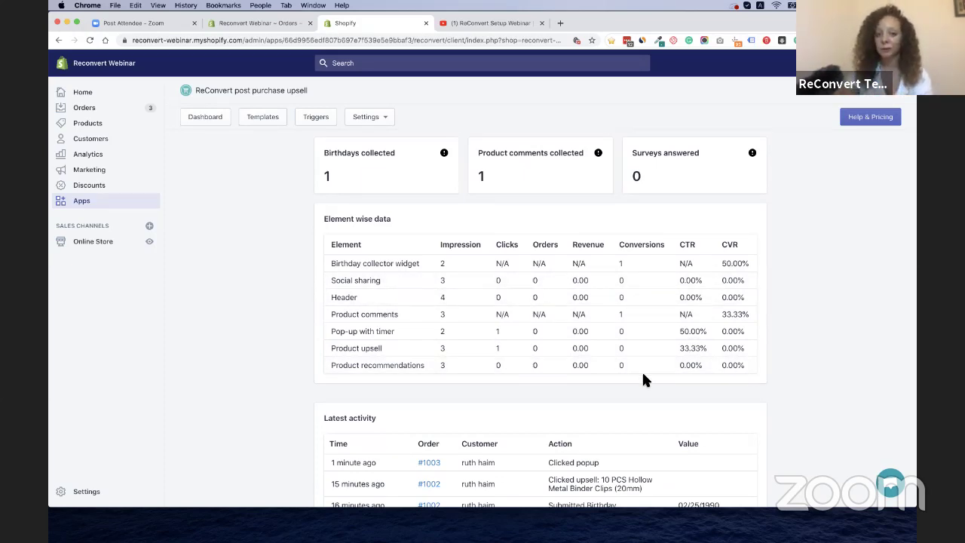
pyautogui.scroll(-4, 642, 374)
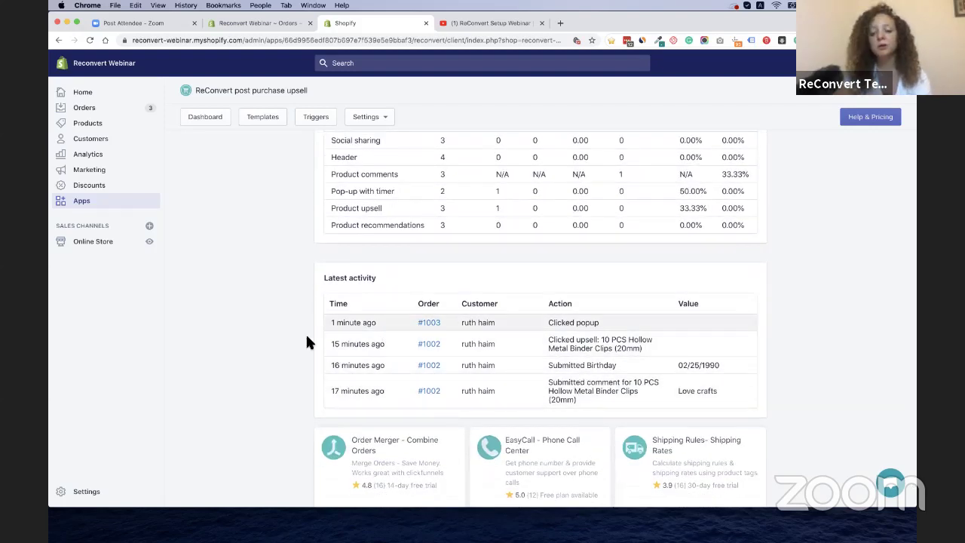
pyautogui.scroll(-2, 307, 341)
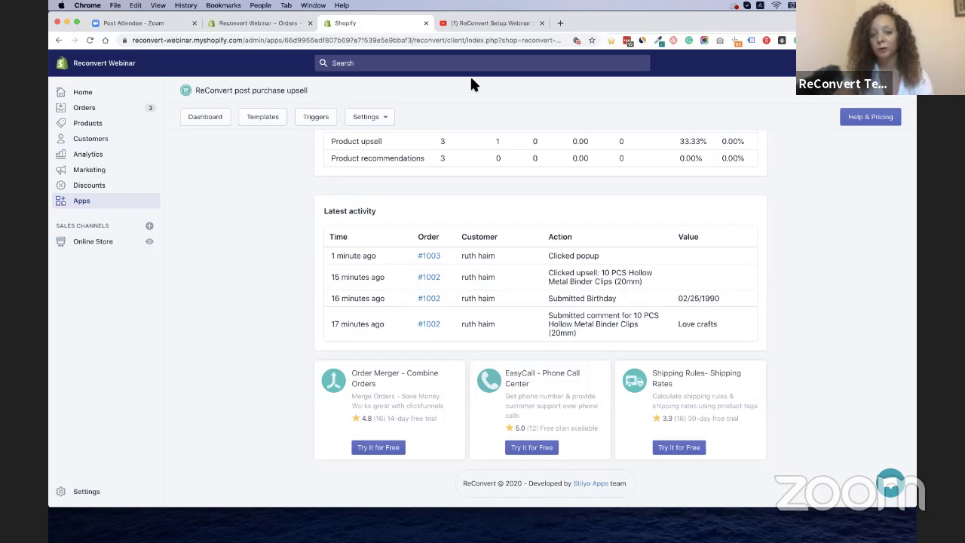
pyautogui.scroll(10, 281, 158)
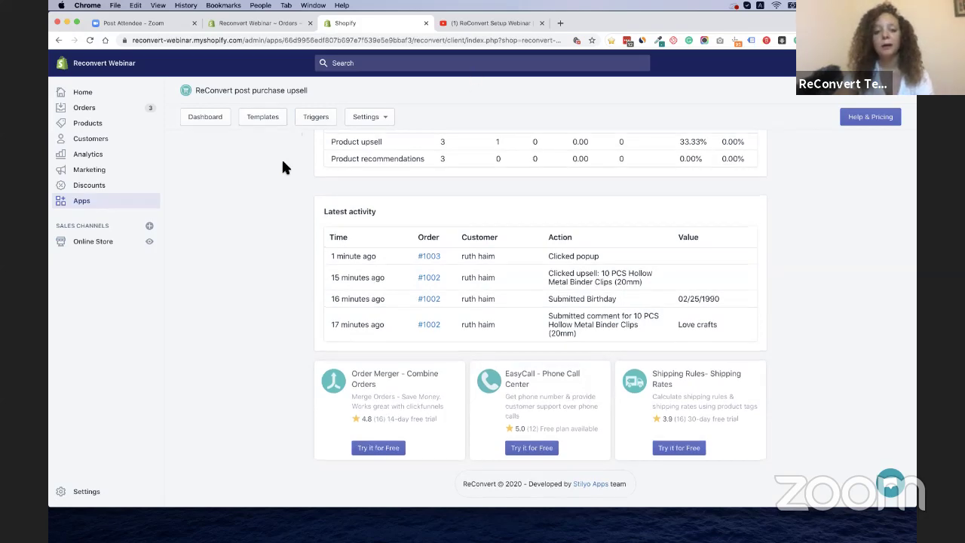
pyautogui.click(262, 119)
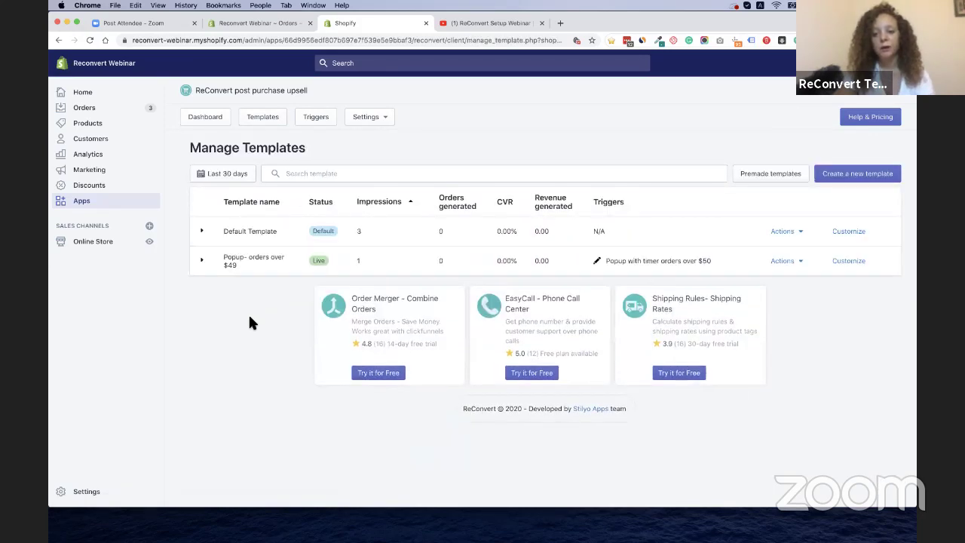
# Preview the Default Template row, then open it in the editor with Customize
pyautogui.click(203, 231)
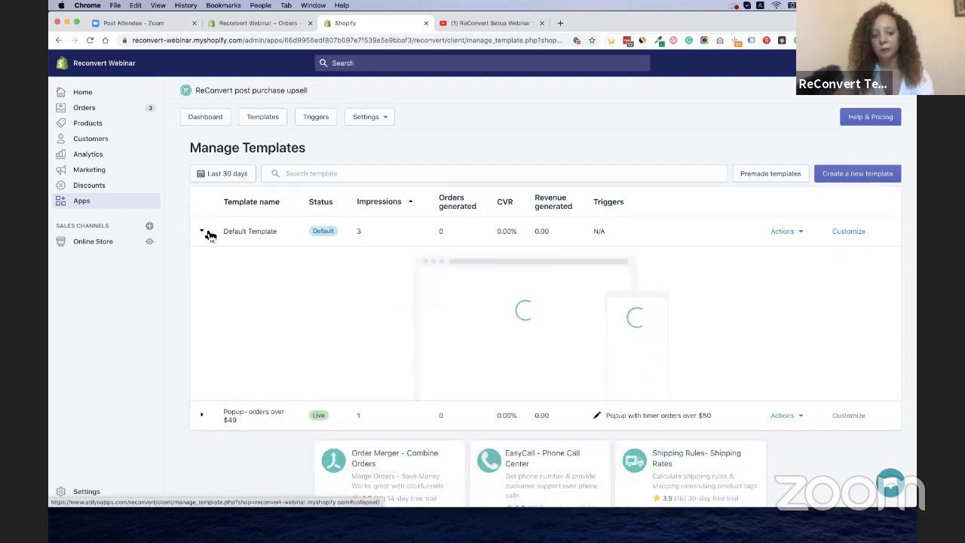
pyautogui.click(207, 234)
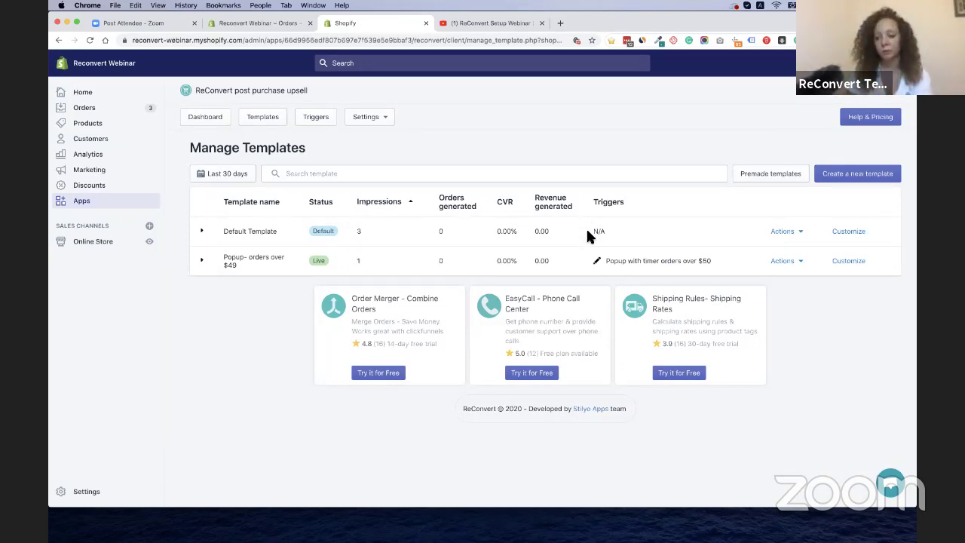
pyautogui.click(850, 232)
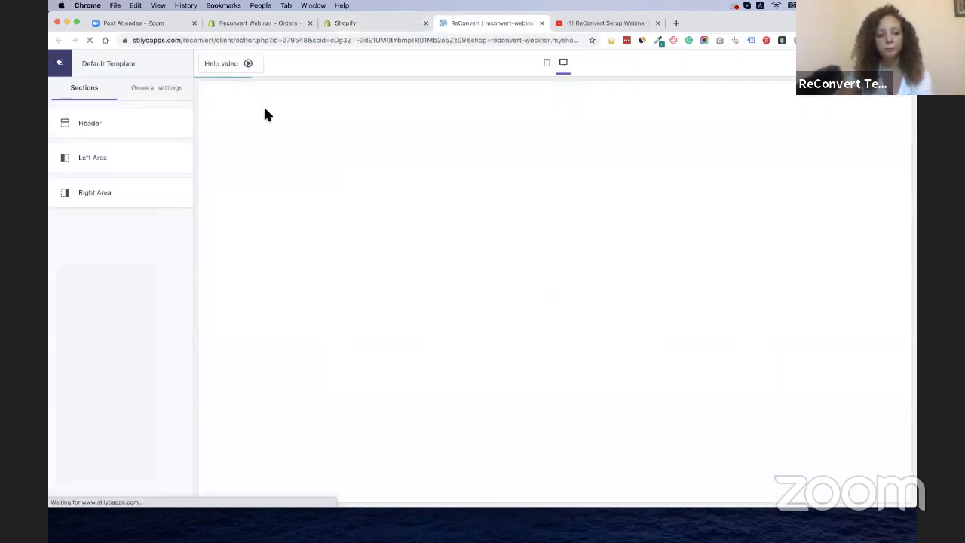
# Open the test order's status page via More actions > View order status page, then close the editor tab
pyautogui.click(222, 23)
pyautogui.click(458, 132)
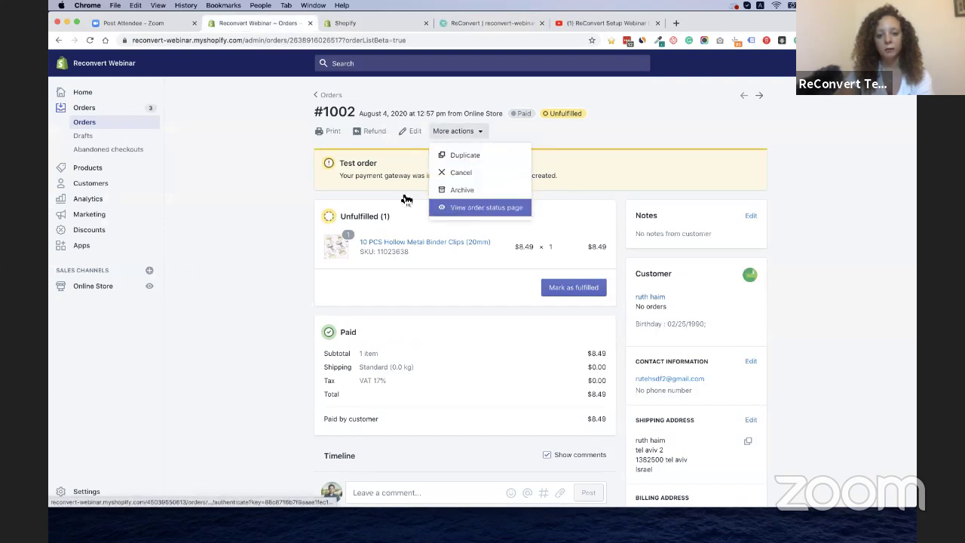
pyautogui.click(247, 193)
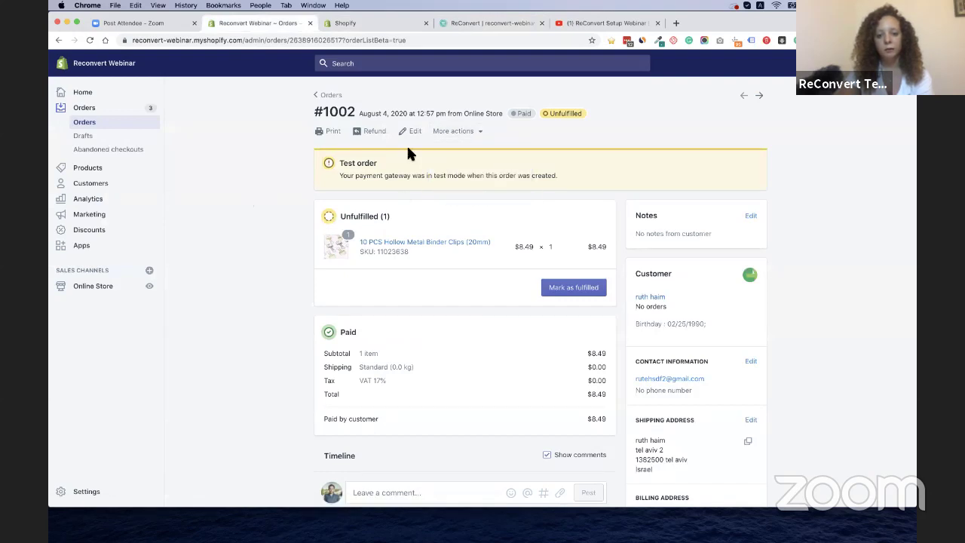
pyautogui.click(467, 133)
pyautogui.click(475, 209)
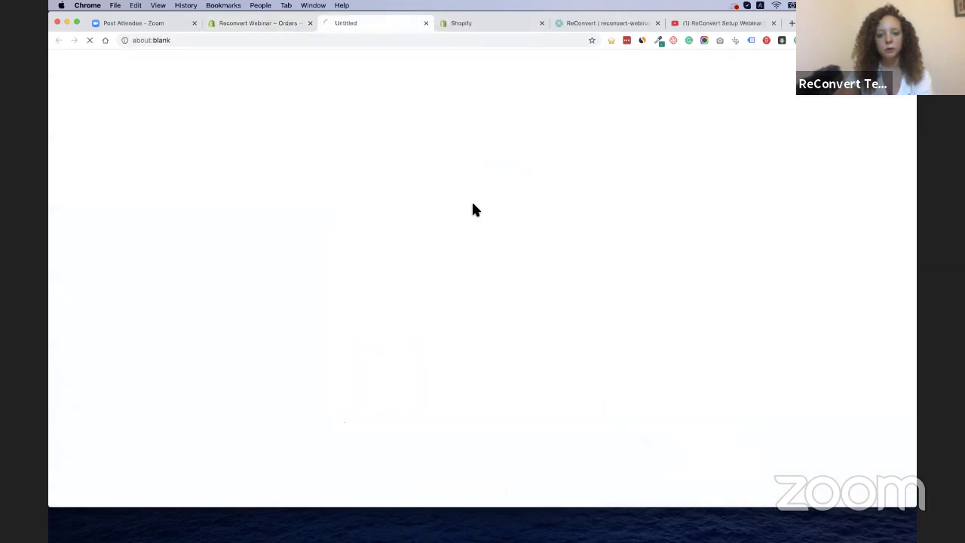
pyautogui.click(656, 22)
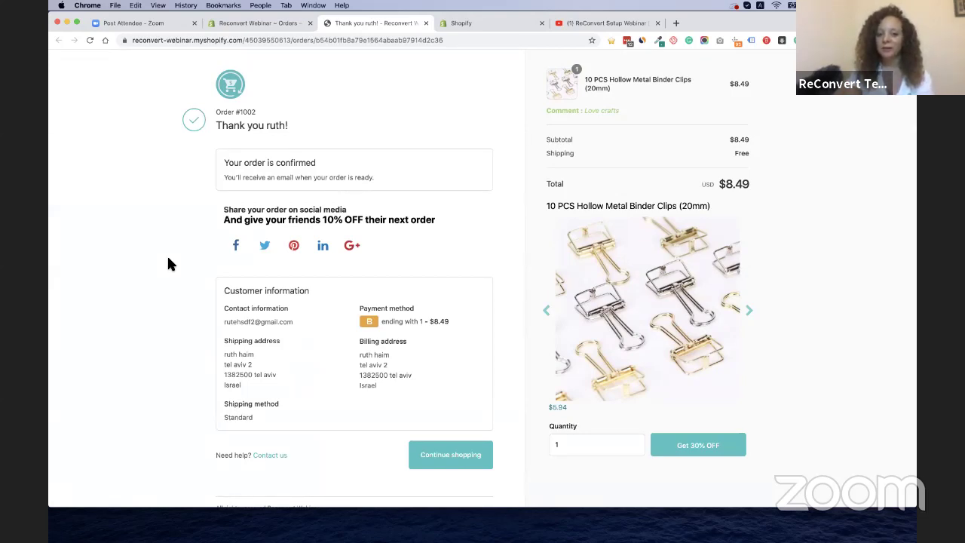
# Share the order to Facebook, moving and enlarging the Share dialog and focusing its message box
pyautogui.click(237, 246)
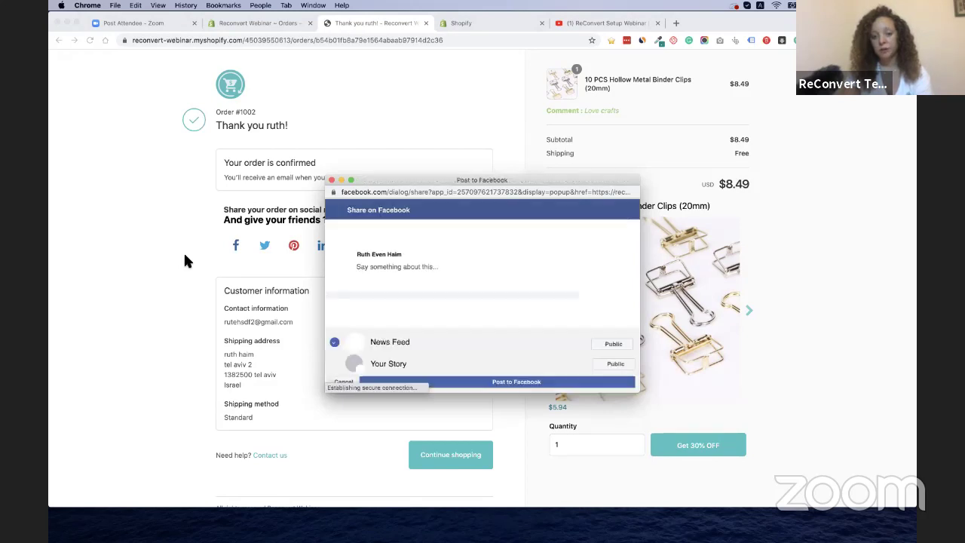
pyautogui.moveTo(455, 181); pyautogui.dragTo(430, 143)
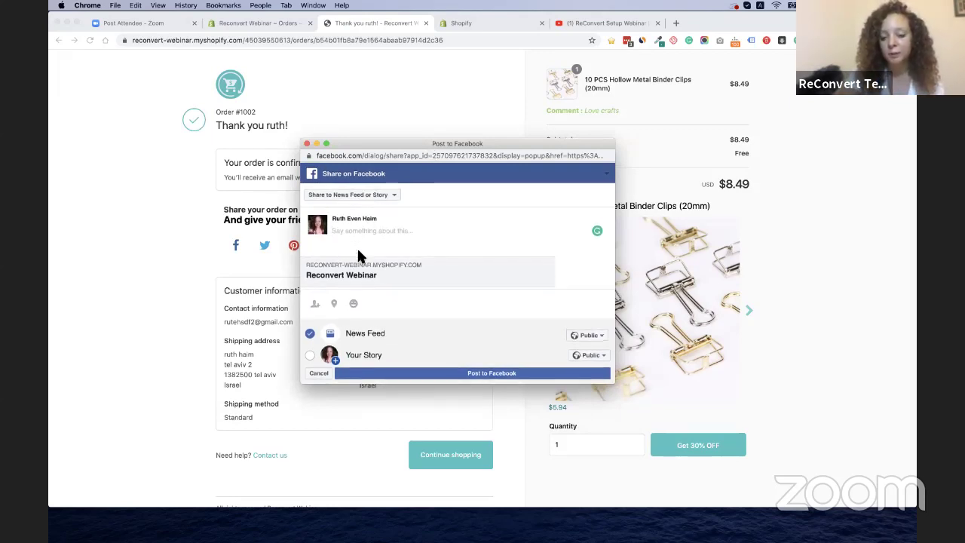
pyautogui.moveTo(614, 382); pyautogui.dragTo(666, 448)
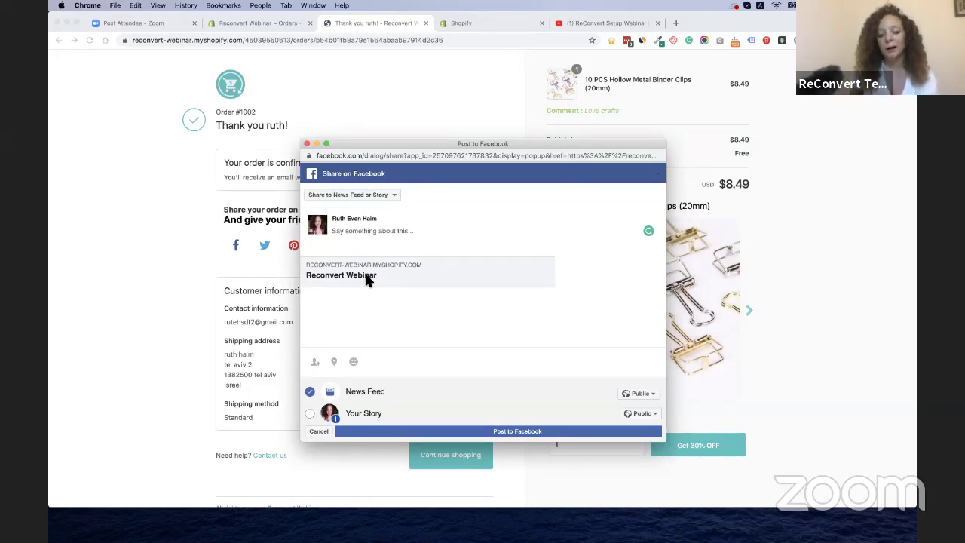
pyautogui.click(376, 234)
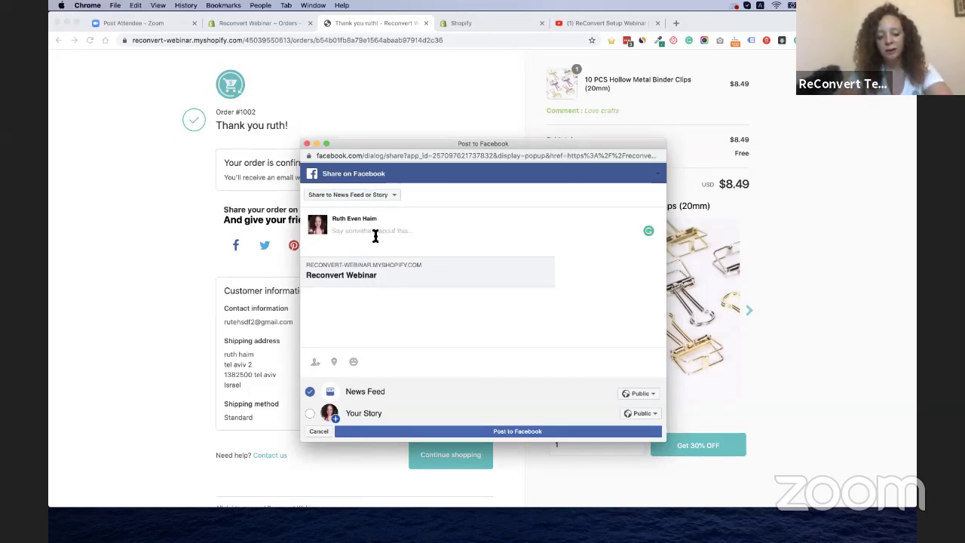
# Write 'Guys see this awesome store!' and 'Click the link for 10% off!', then discard the post
pyautogui.write('Guys see ')
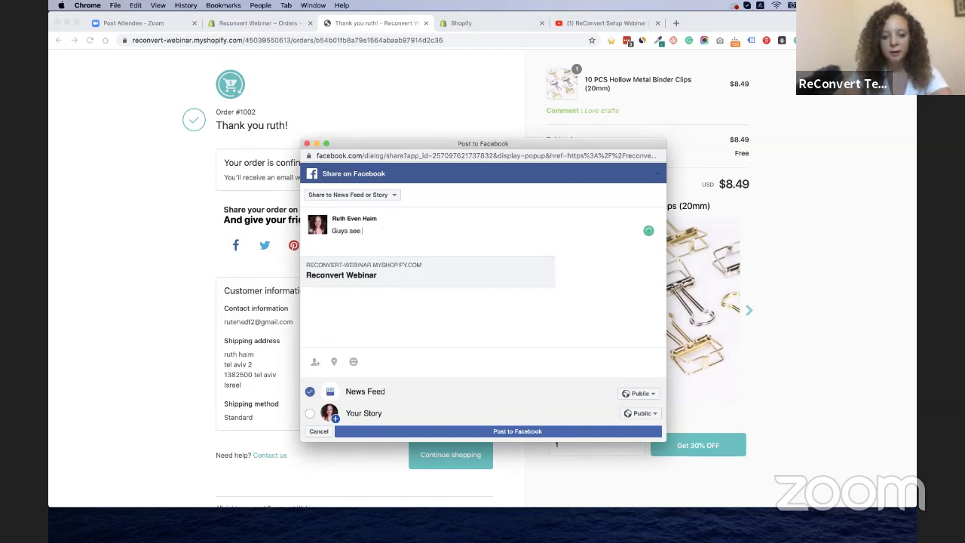
pyautogui.write('this aw')
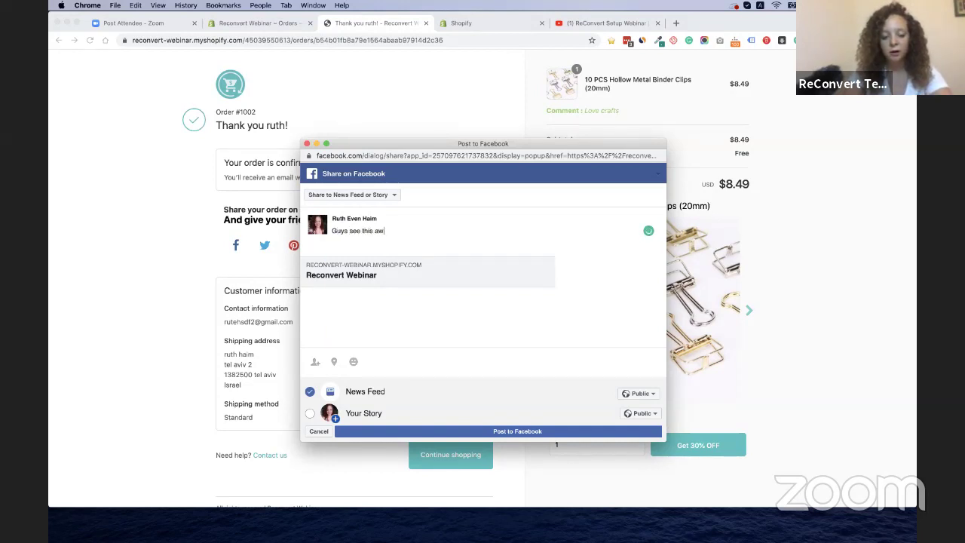
pyautogui.write('esome store')
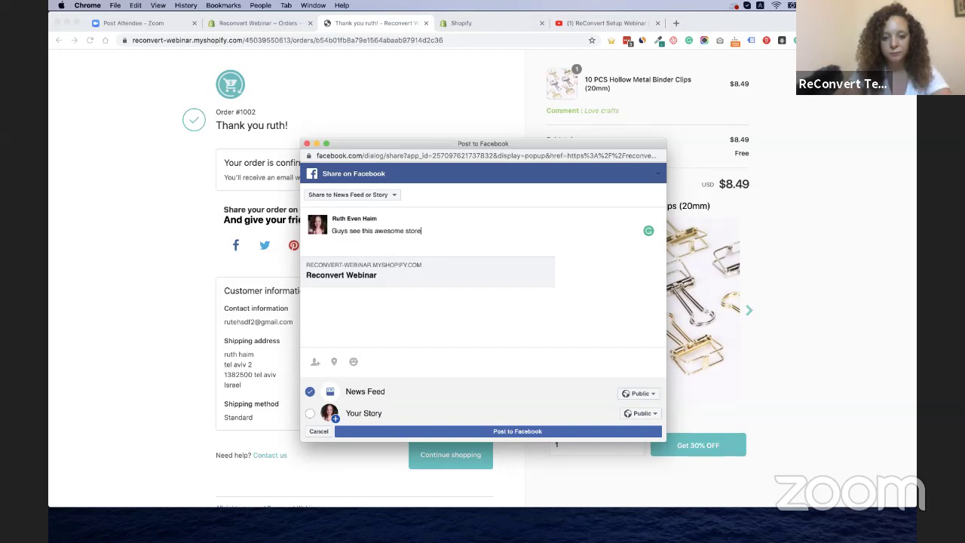
pyautogui.write('!')
pyautogui.press('Return')
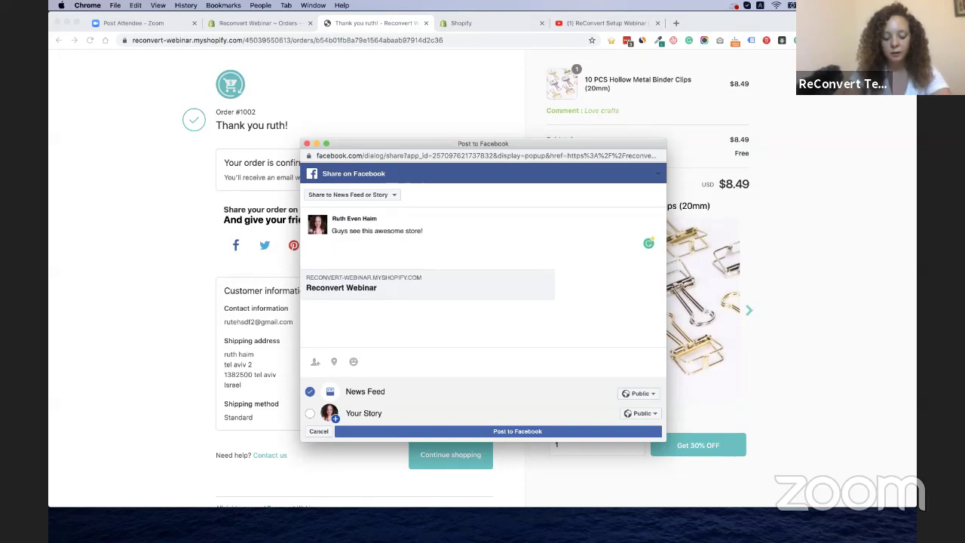
pyautogui.write('Click th')
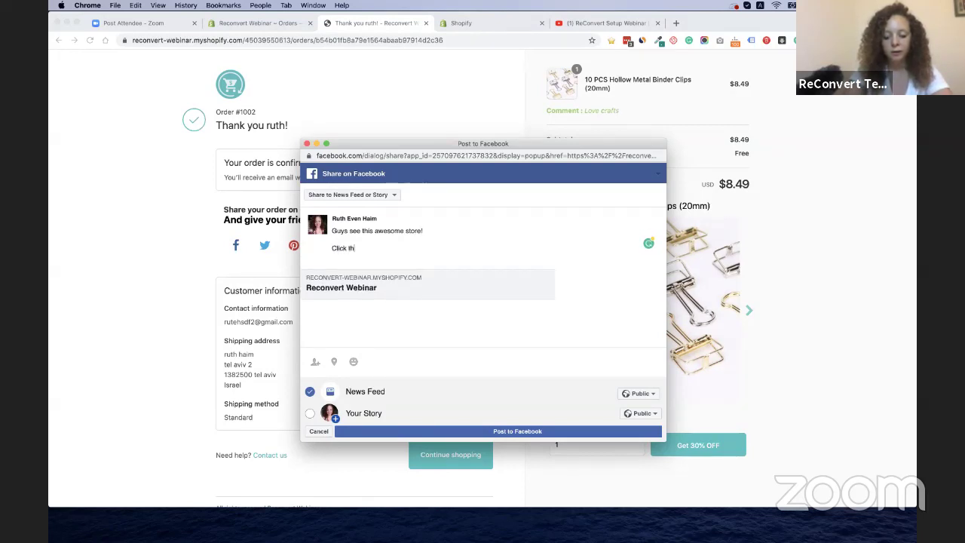
pyautogui.write('e link fo')
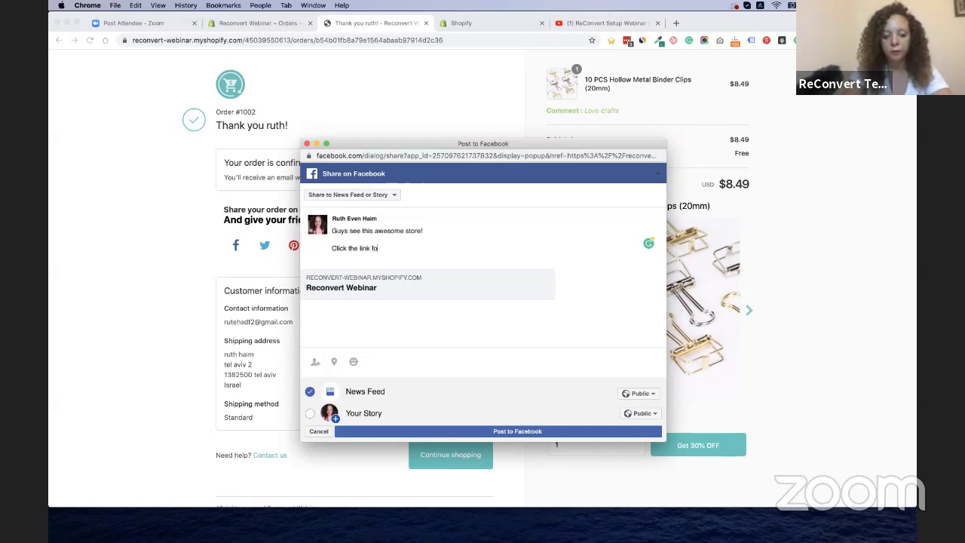
pyautogui.write('r 10')
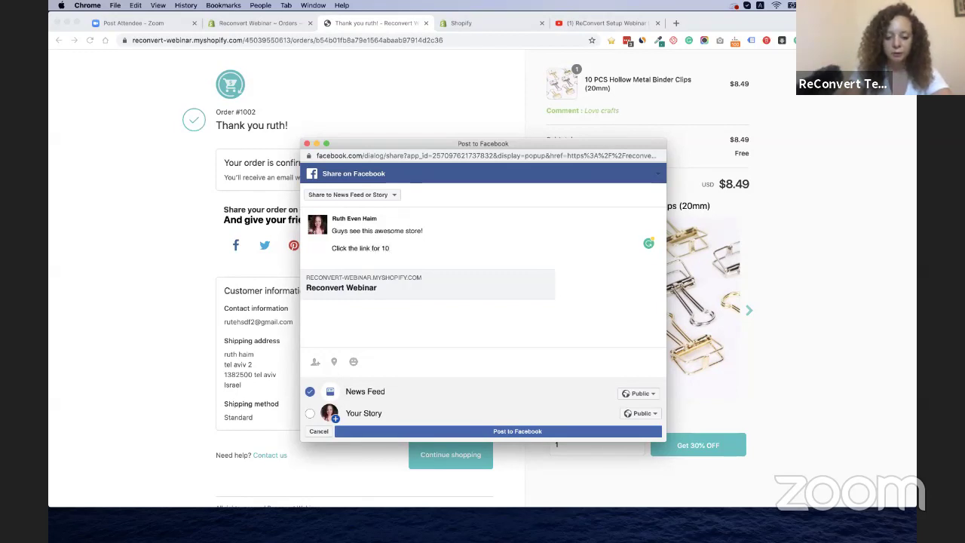
pyautogui.write('% off!')
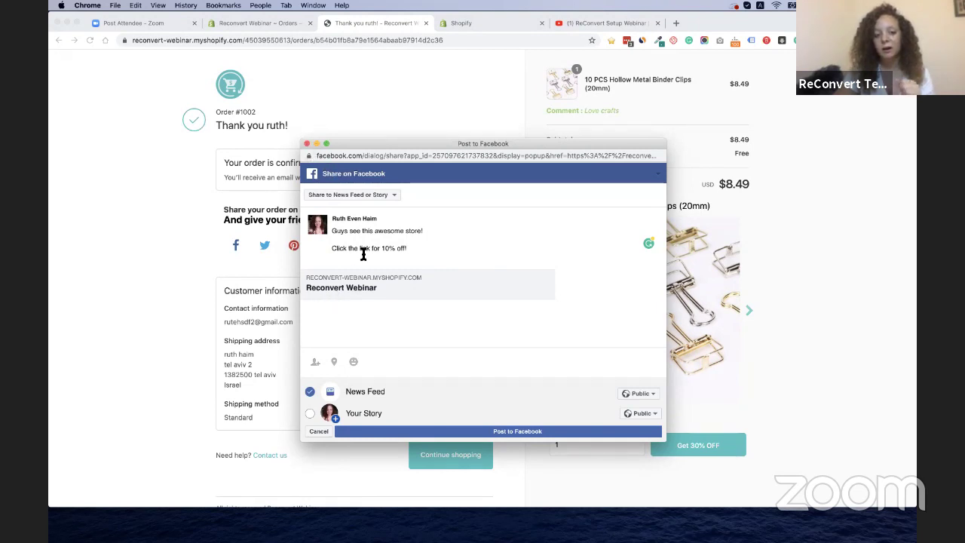
pyautogui.click(306, 143)
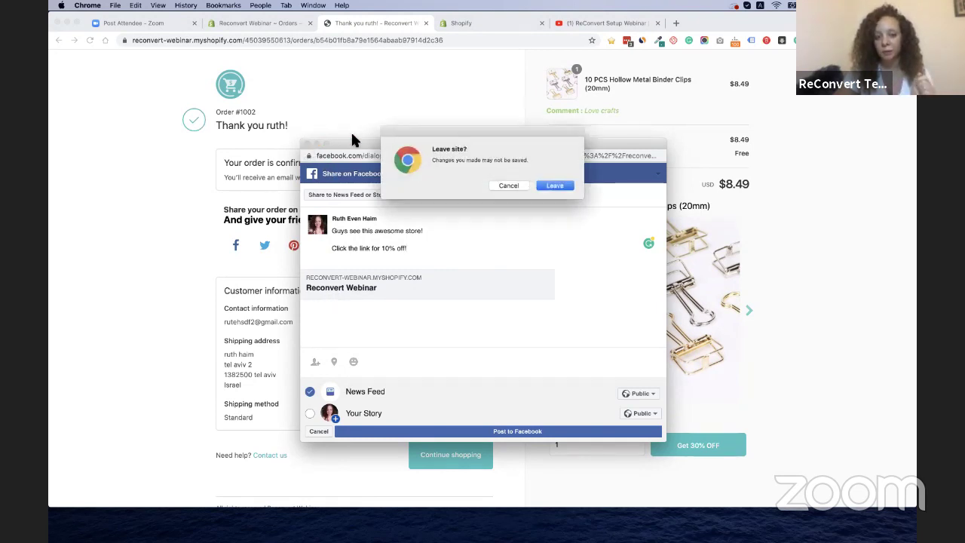
pyautogui.click(554, 185)
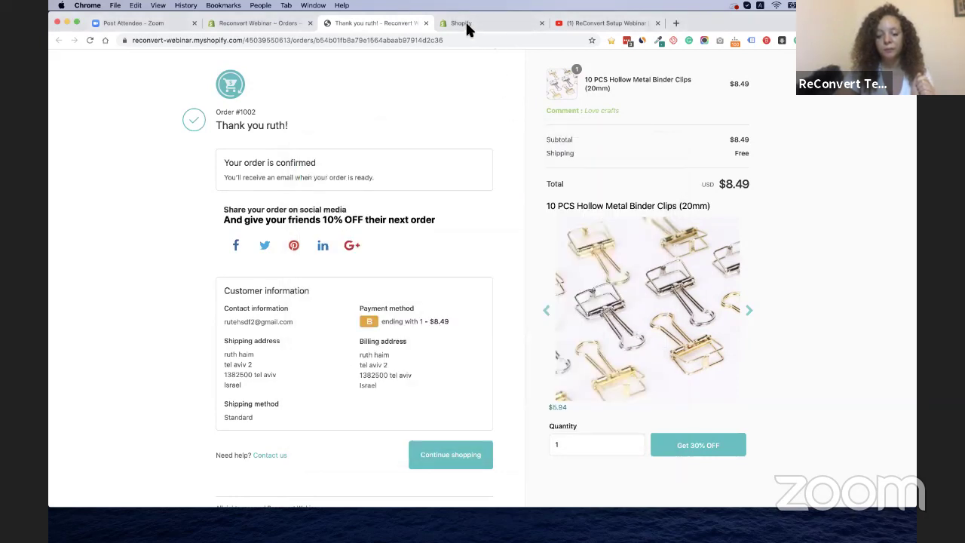